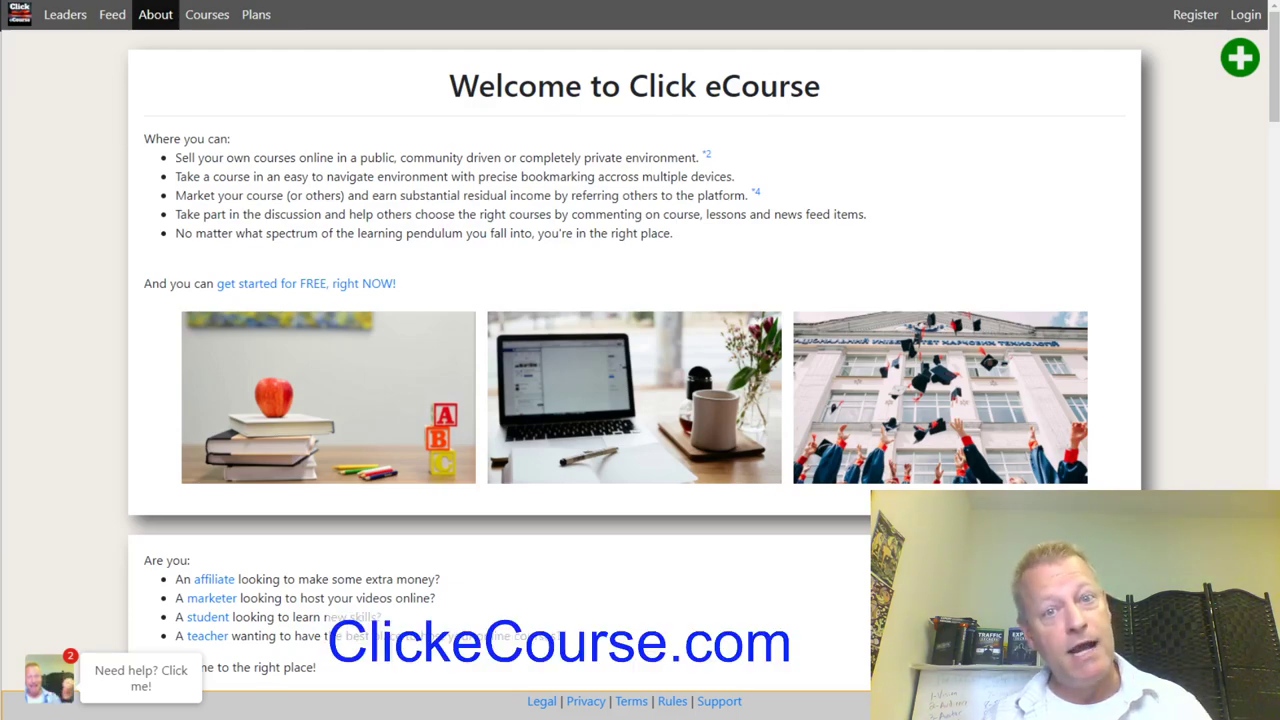
scroll(779, 433, "down", 10)
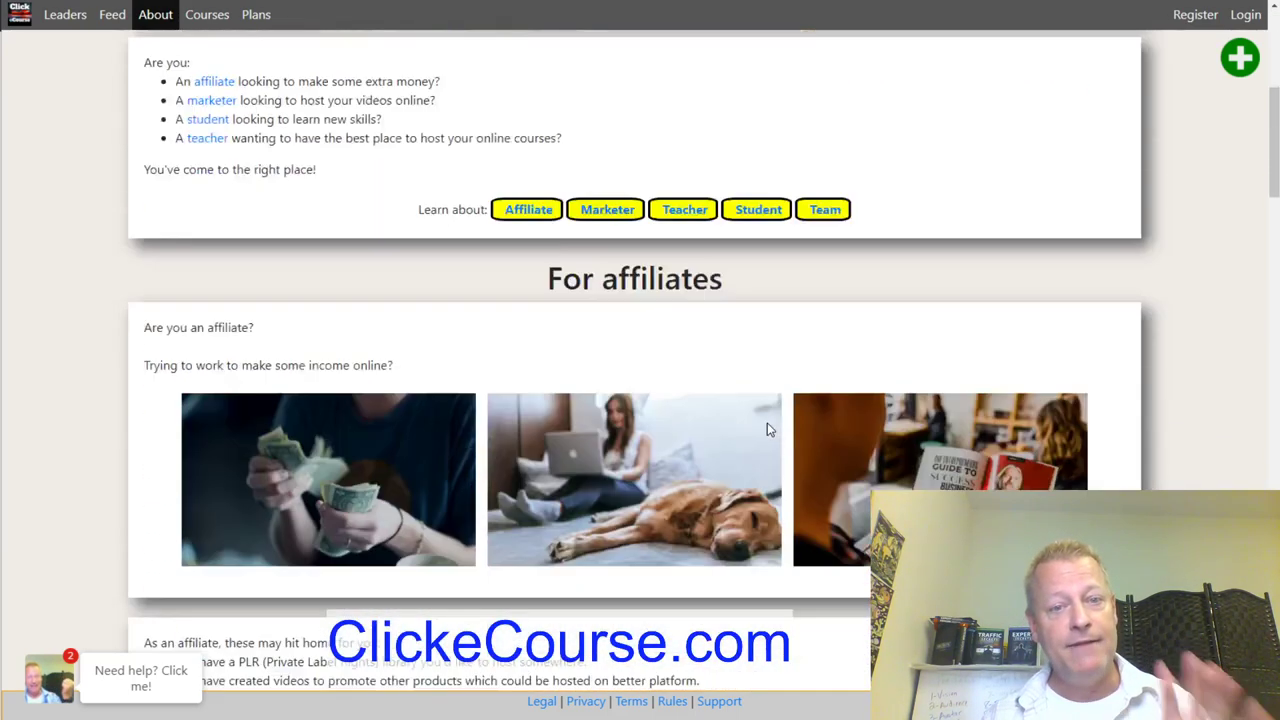
scroll(766, 425, "down", 10)
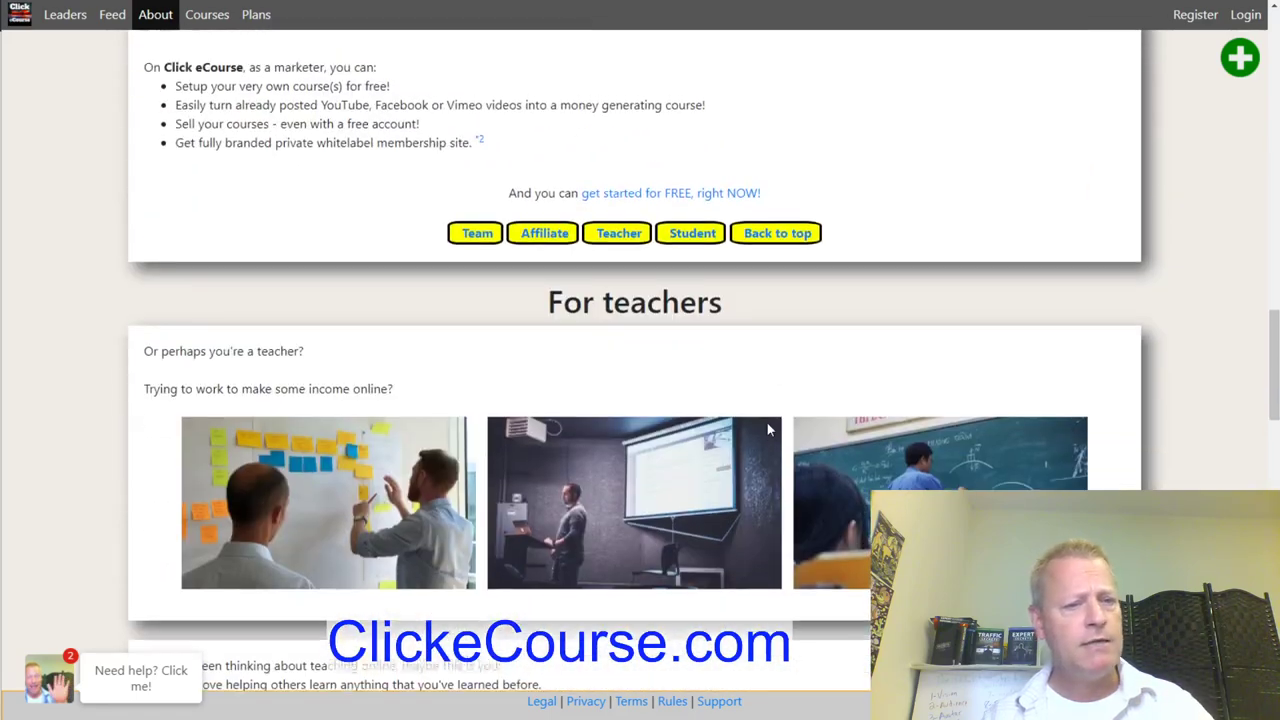
scroll(757, 425, "down", 15)
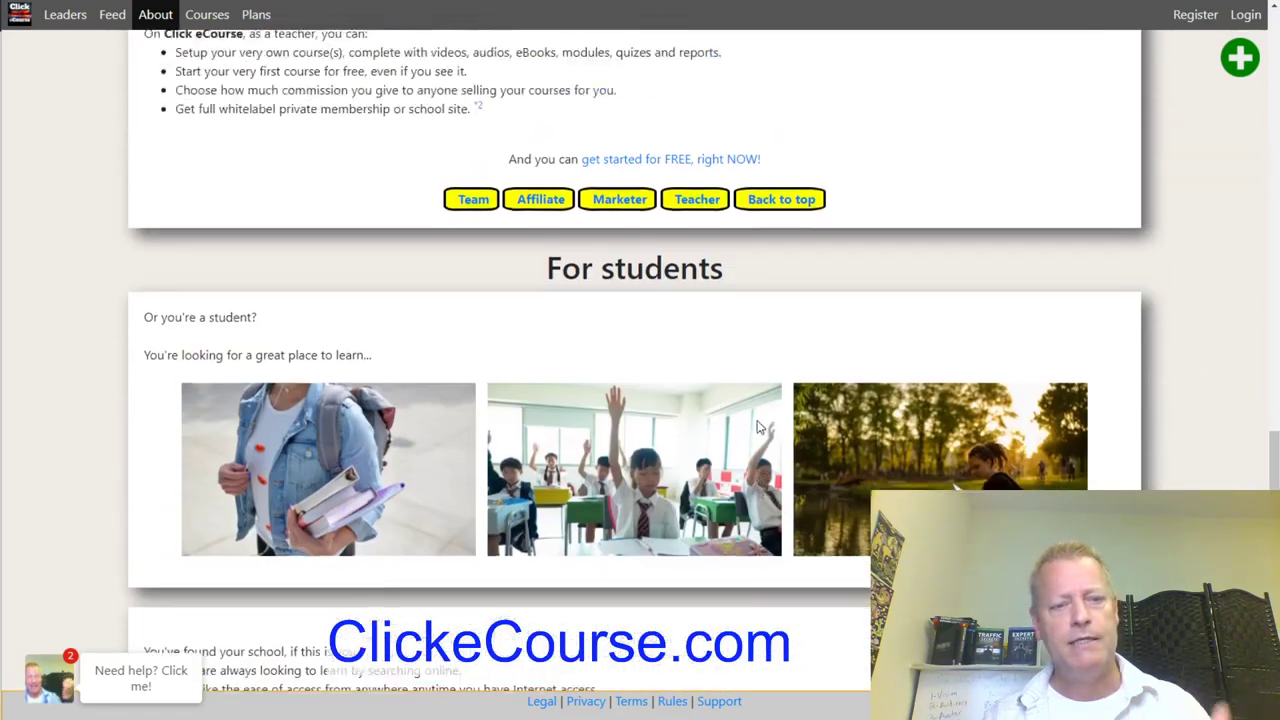
scroll(752, 449, "up", 15)
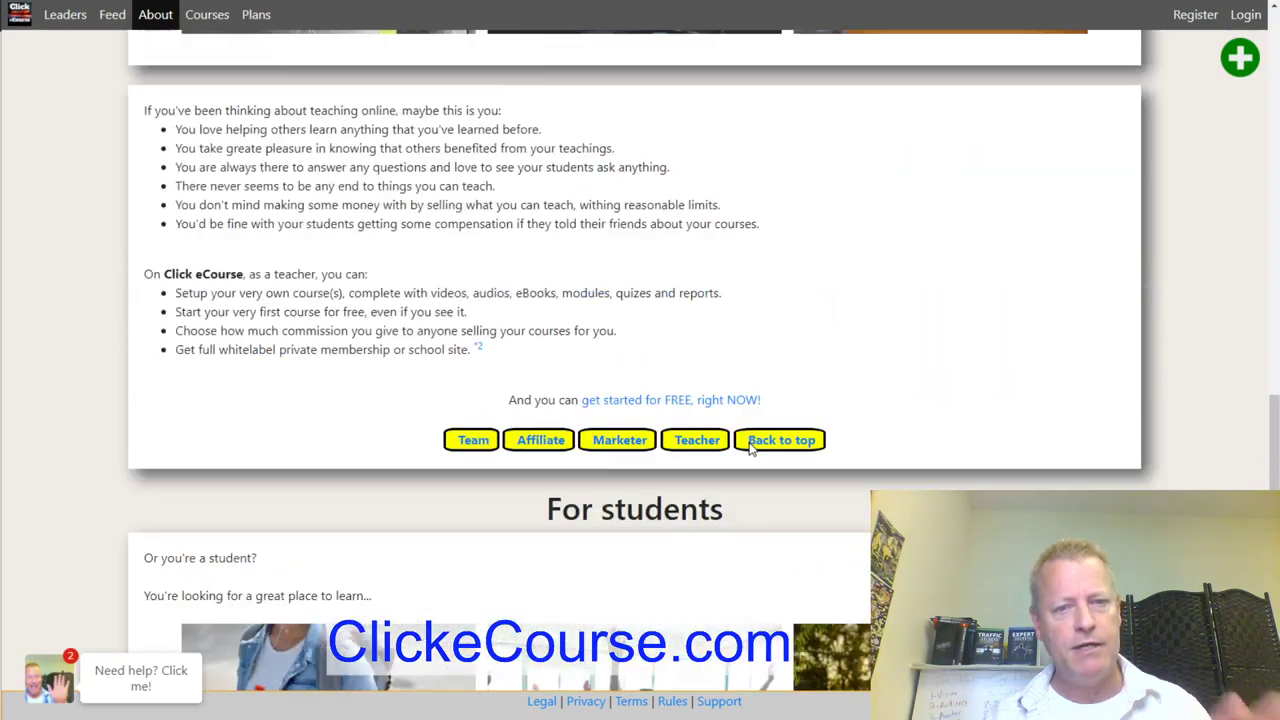
scroll(750, 449, "up", 10)
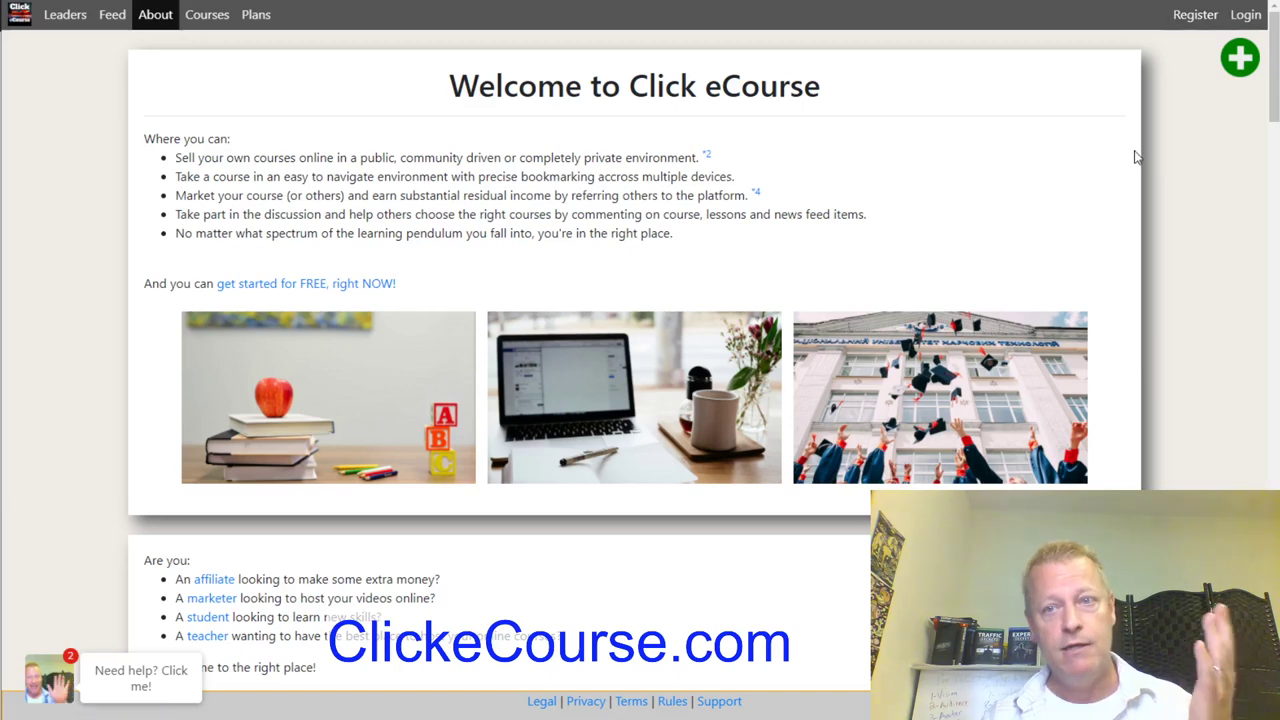
Open the Register account form and clear the prefilled e-mail address
left_click(1198, 18)
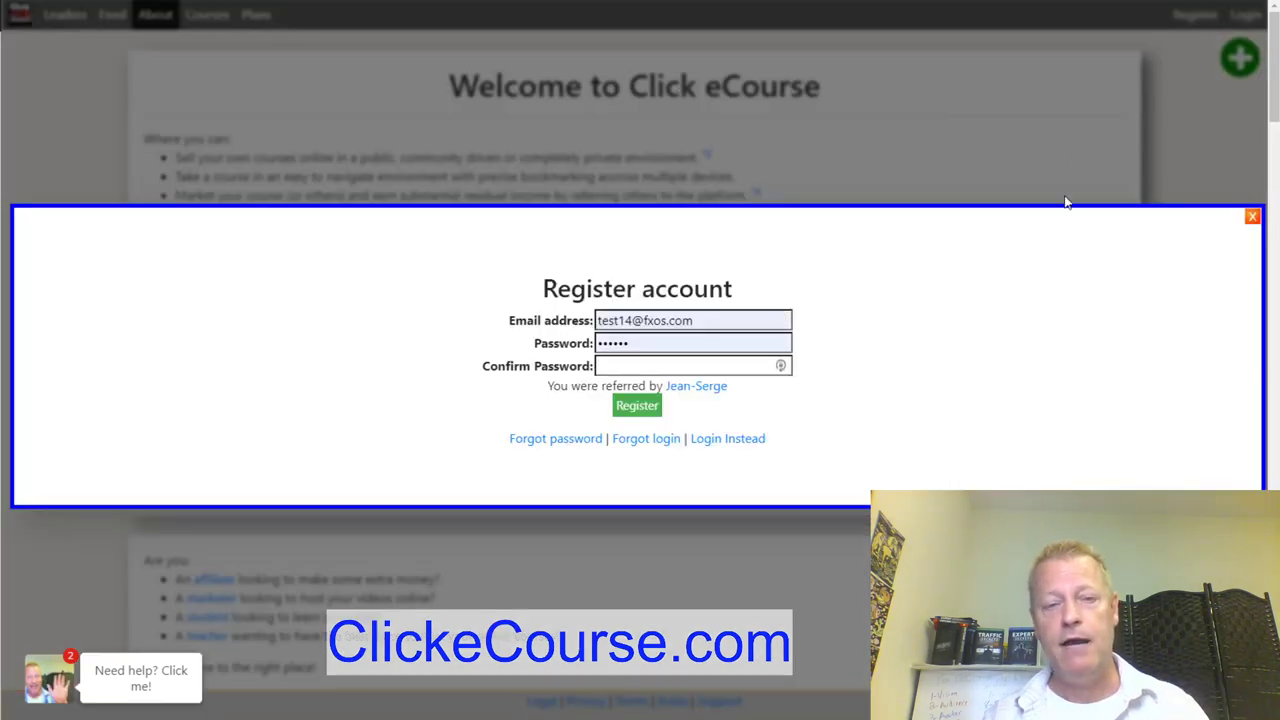
left_click(735, 322)
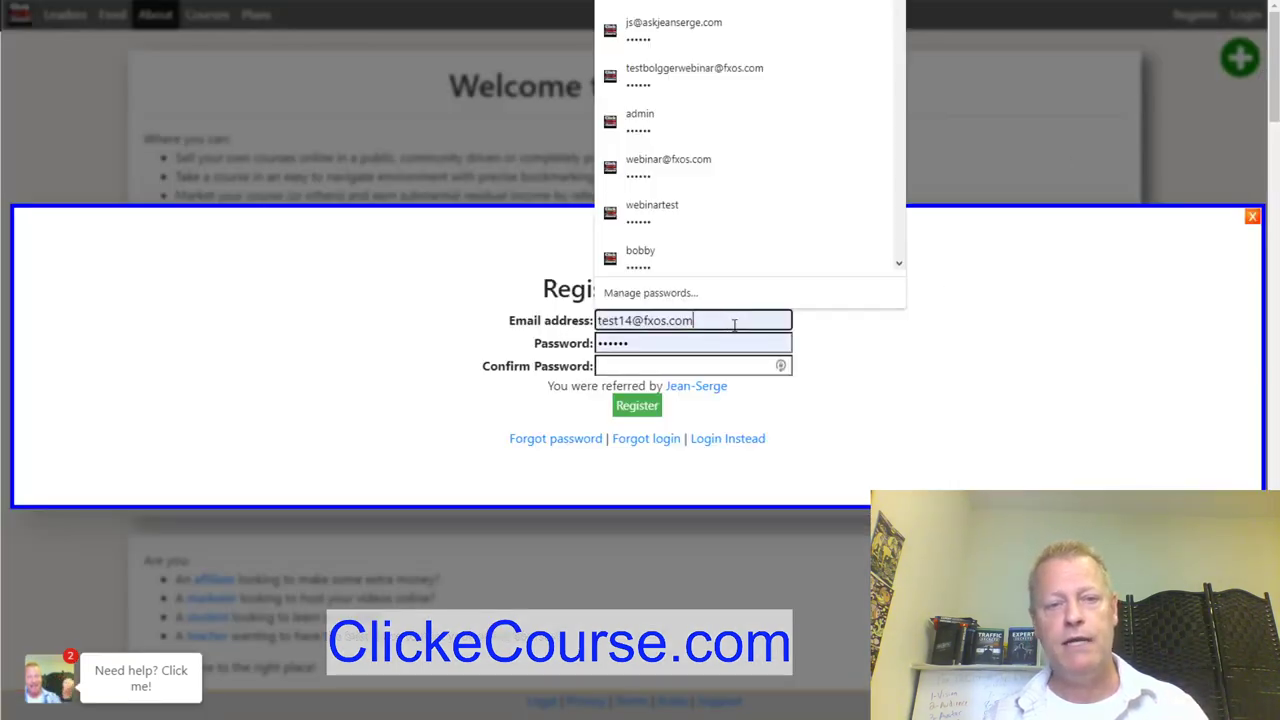
left_click_drag(735, 322, 570, 316)
key("BackSpace")
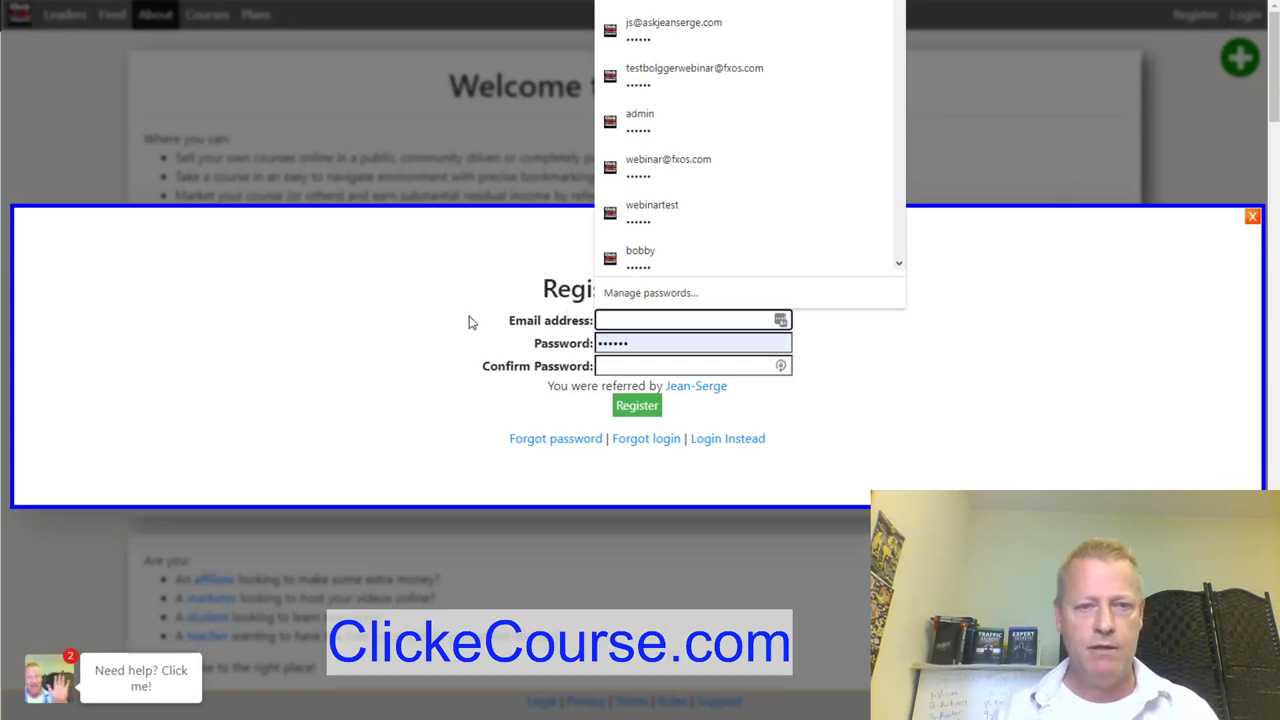
left_click(437, 328)
left_click(609, 322)
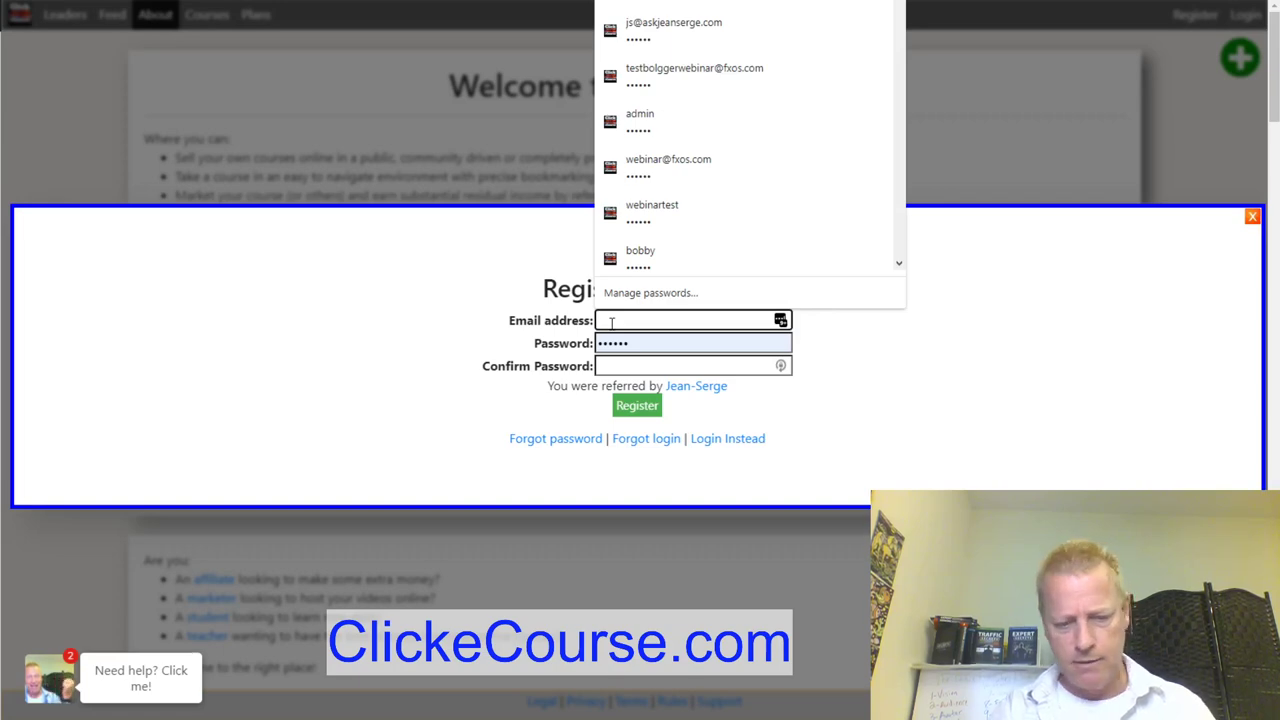
Enter the new e-mail address, then the password and a matching confirmation
key("Tab")
type("••••••")
key("Tab")
type("••••••")
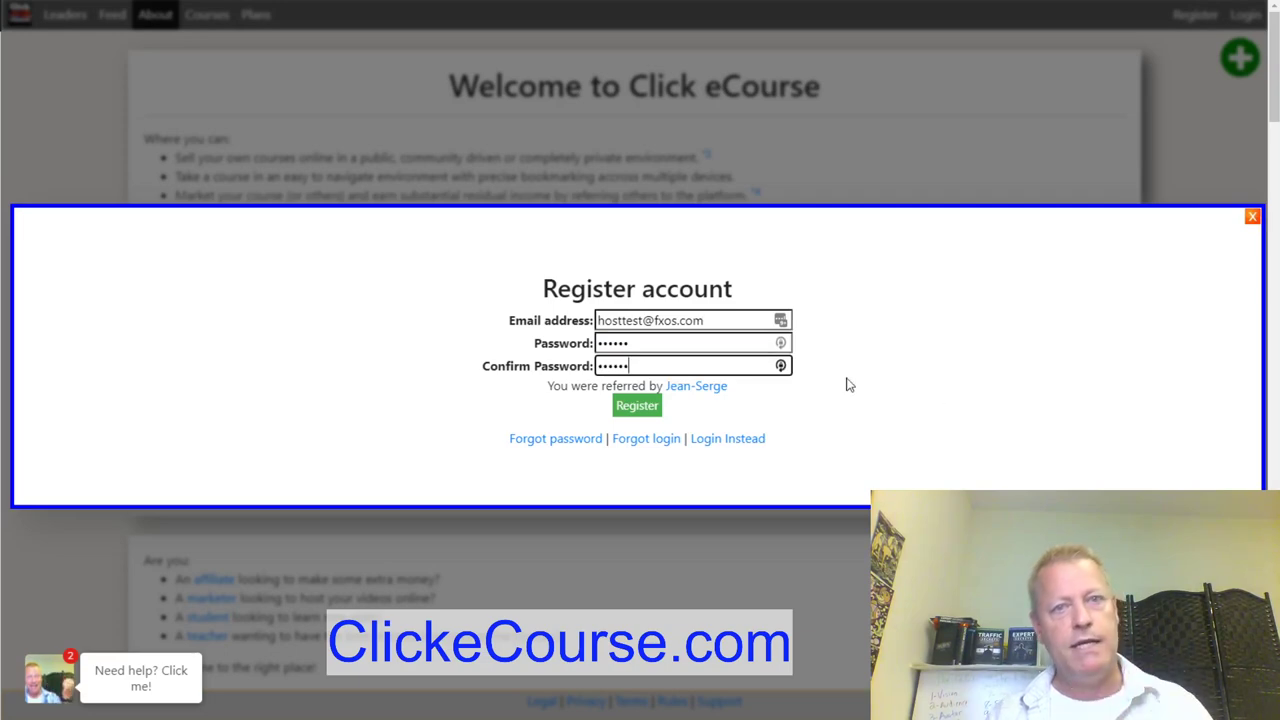
left_click_drag(740, 320, 570, 318)
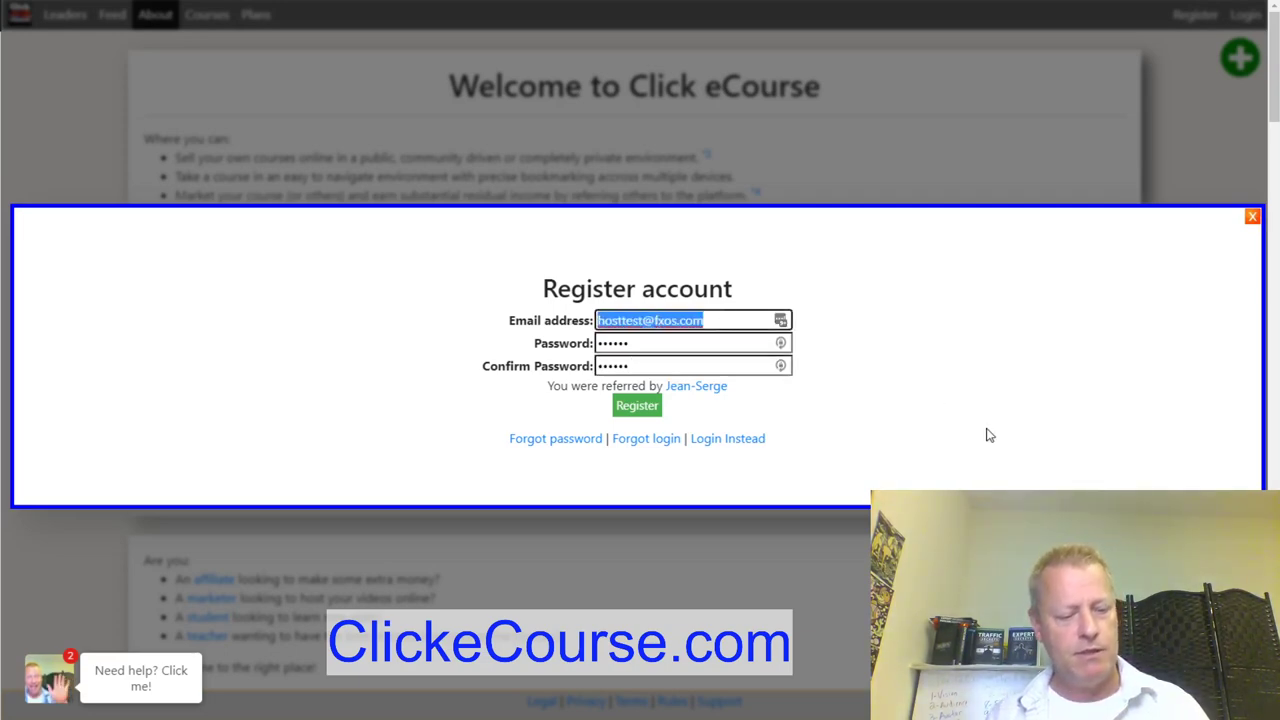
left_click(926, 383)
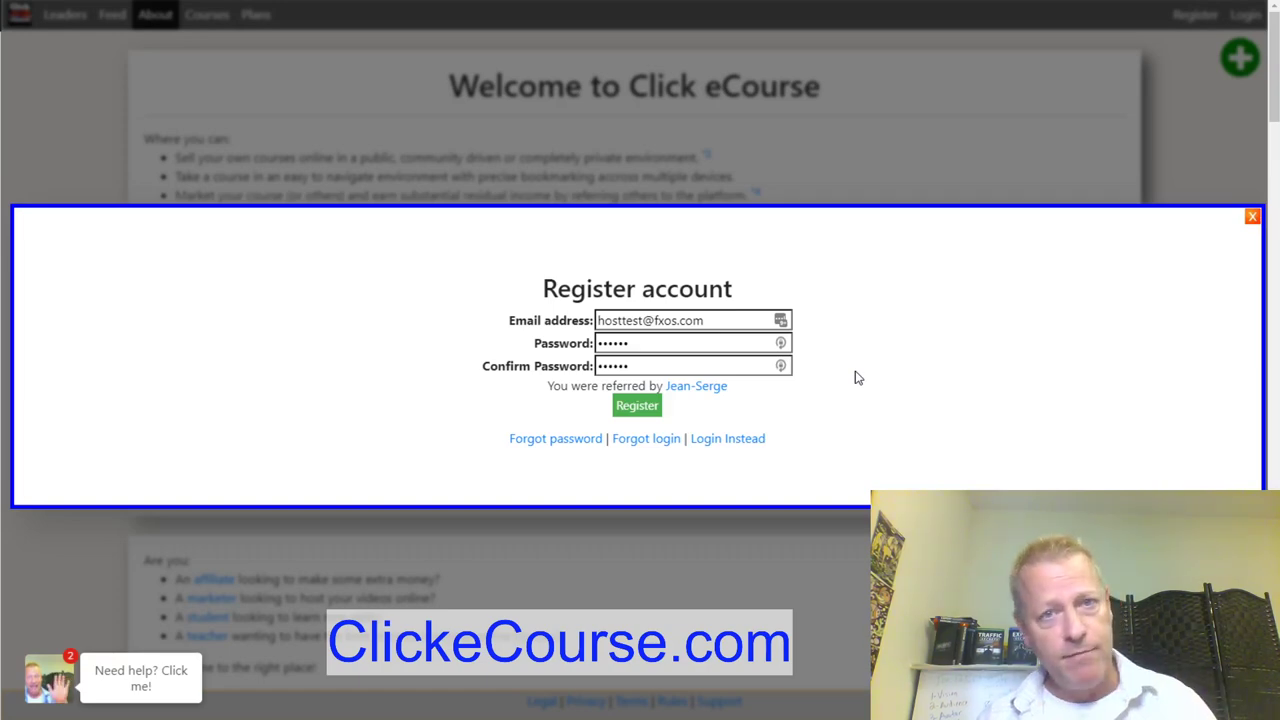
Create the account, save the login in Chrome and LastPass, and close the notice
left_click(643, 413)
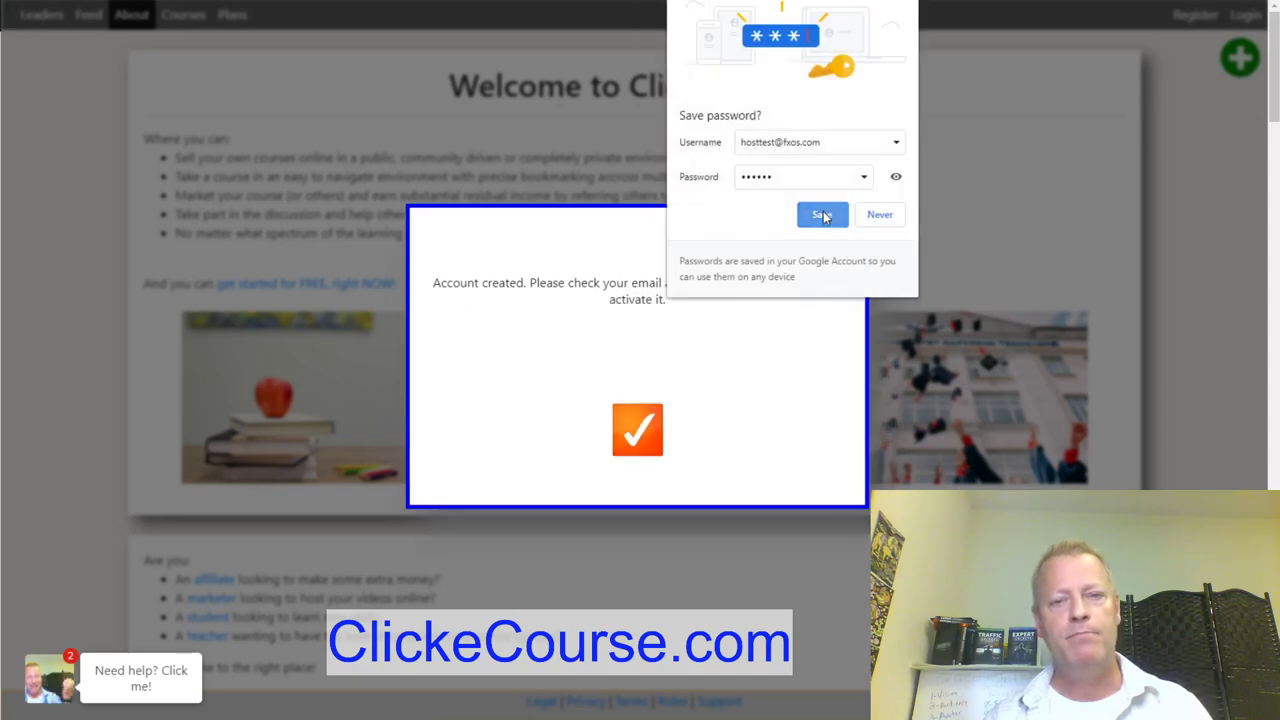
left_click(822, 216)
left_click_drag(498, 283, 683, 301)
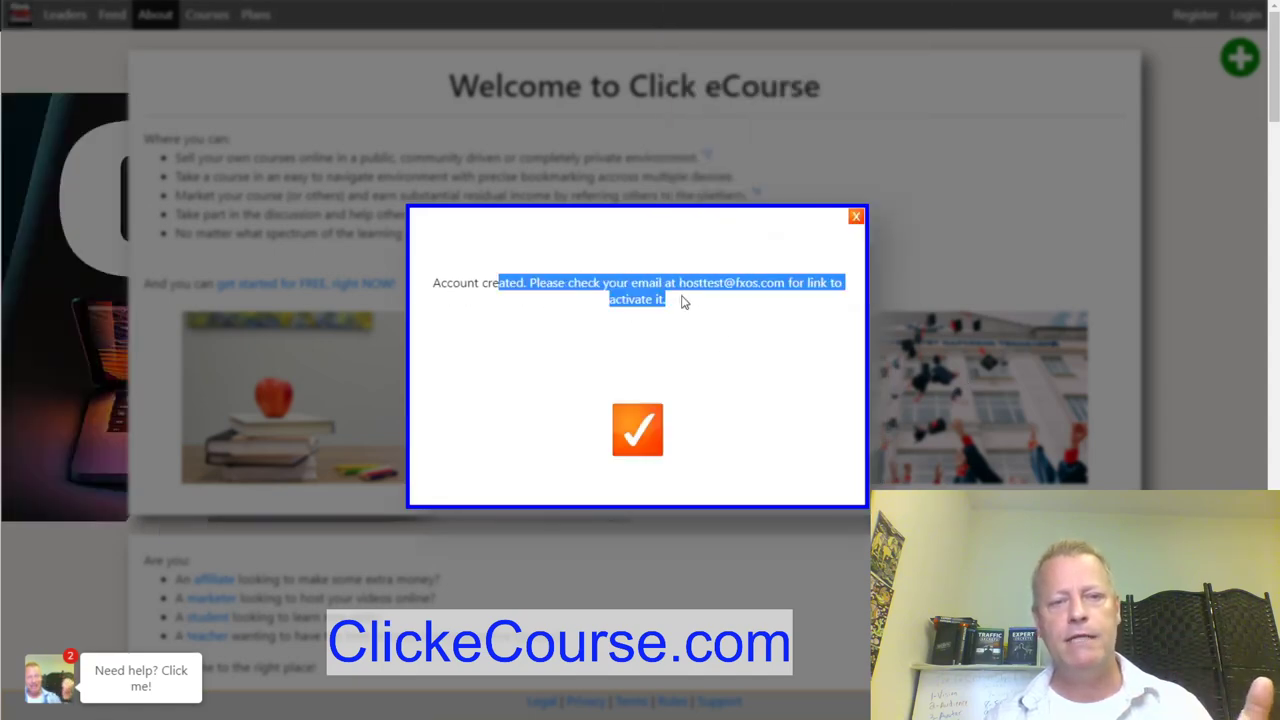
left_click(751, 323)
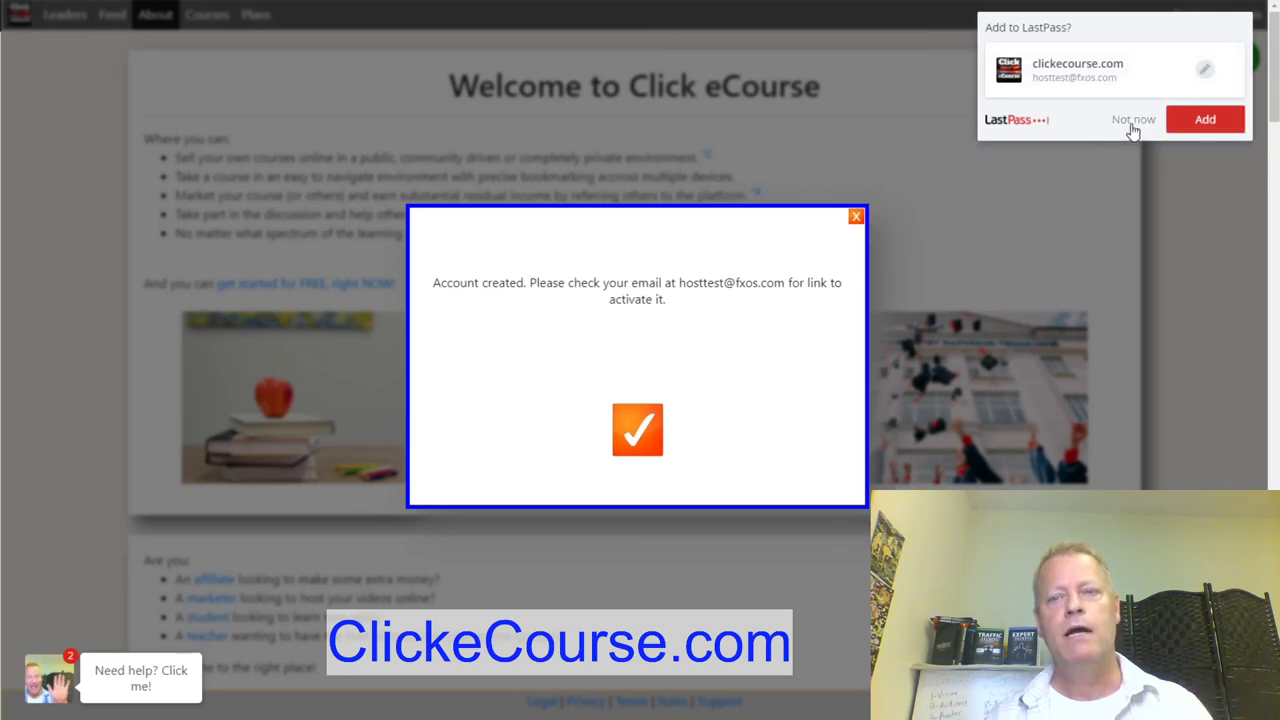
left_click(1205, 120)
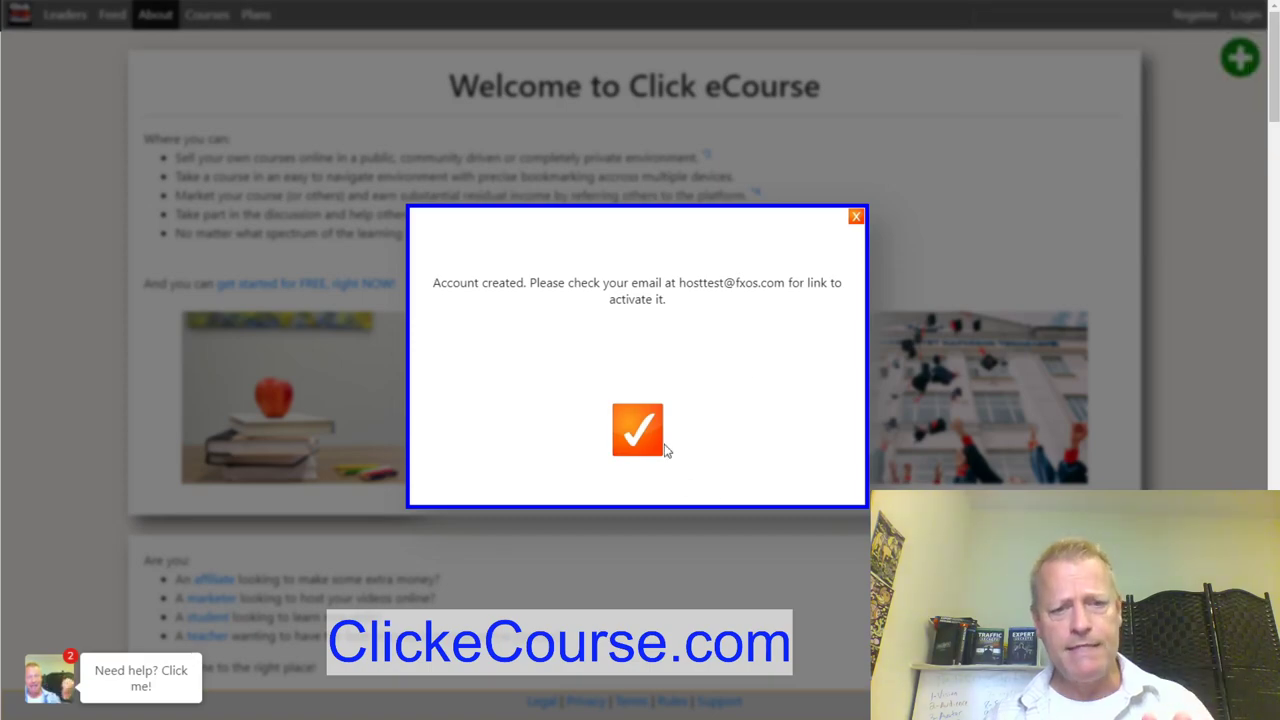
left_click(640, 432)
scroll(755, 283, "down", 10)
scroll(755, 283, "up", 10)
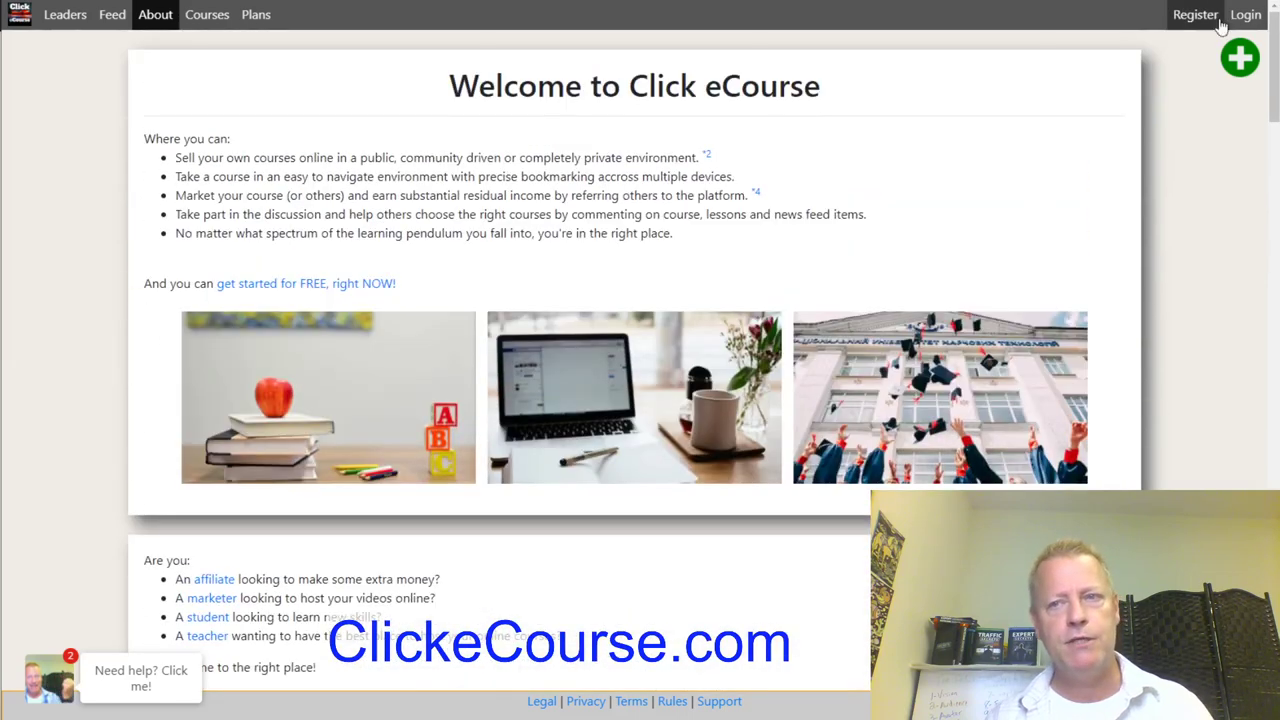
Resubmit the registration with the same e-mail and password, then choose to log in instead
left_click(1195, 14)
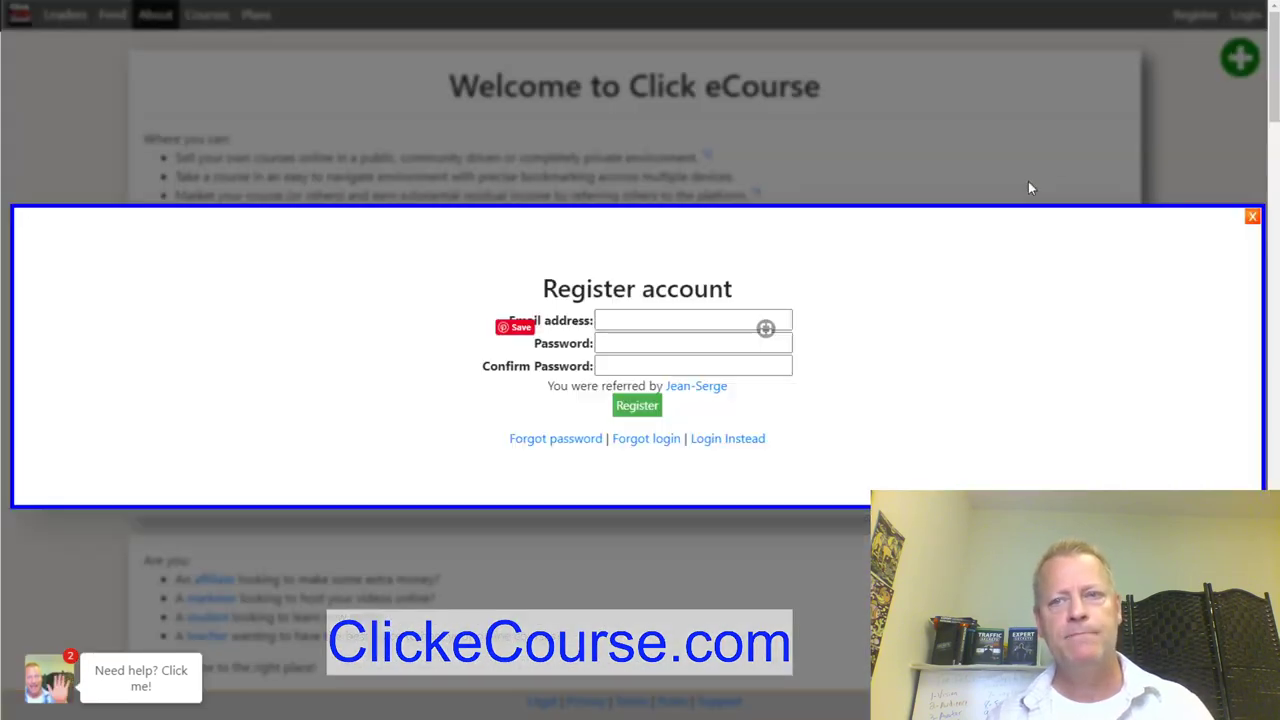
left_click(644, 320)
left_click_drag(650, 338, 567, 317)
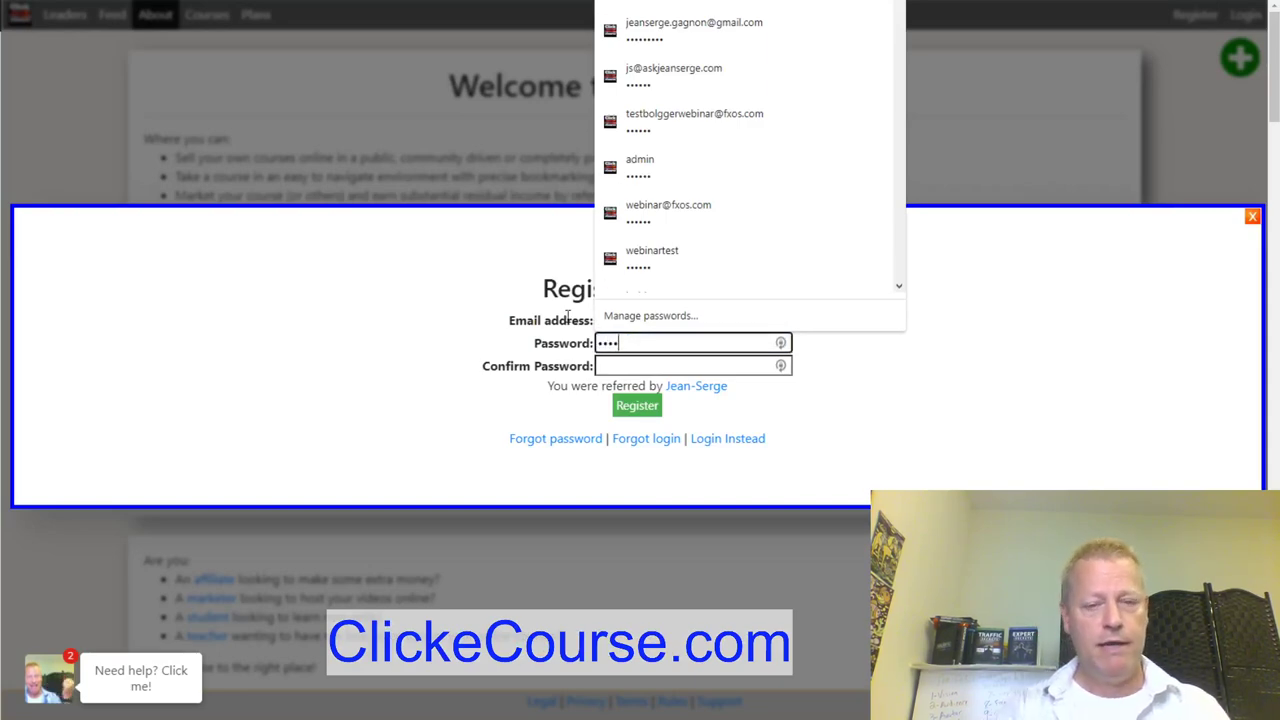
key("Tab")
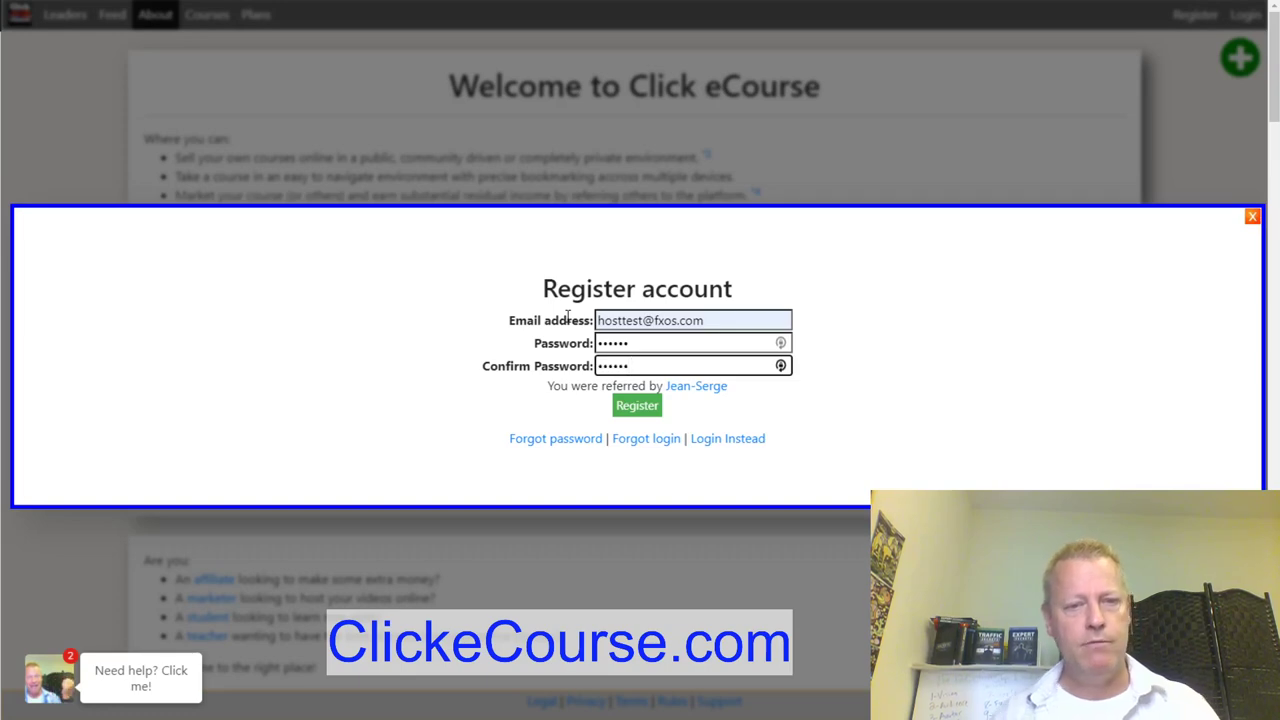
left_click(637, 405)
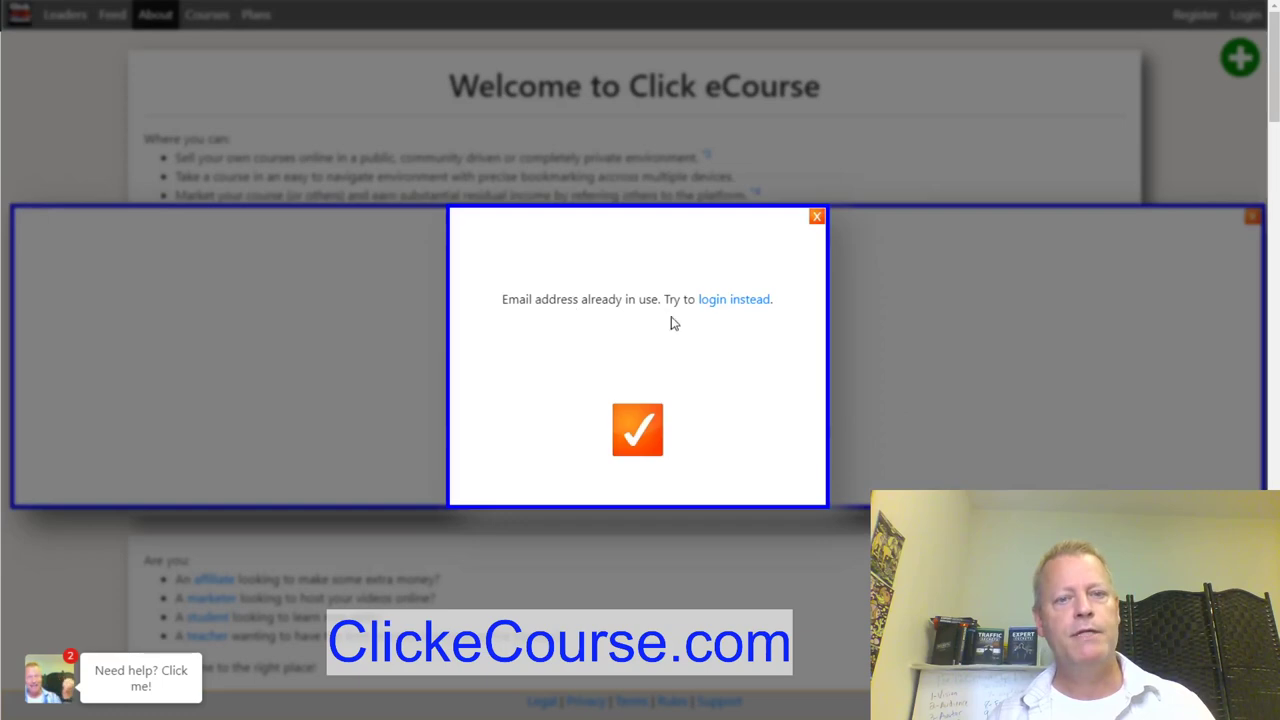
left_click(725, 303)
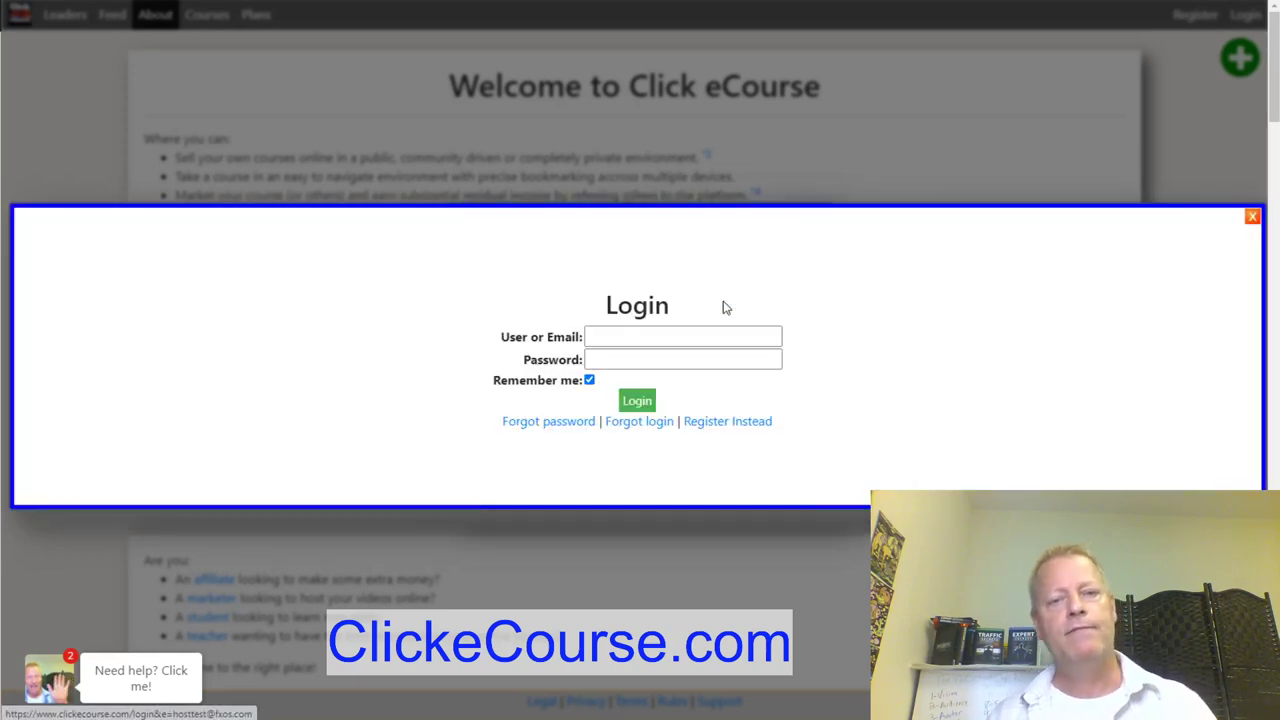
Log in with the new account's e-mail and password, getting the needs-activation message
triple_click(676, 340)
key("ctrl+v")
double_click(646, 359)
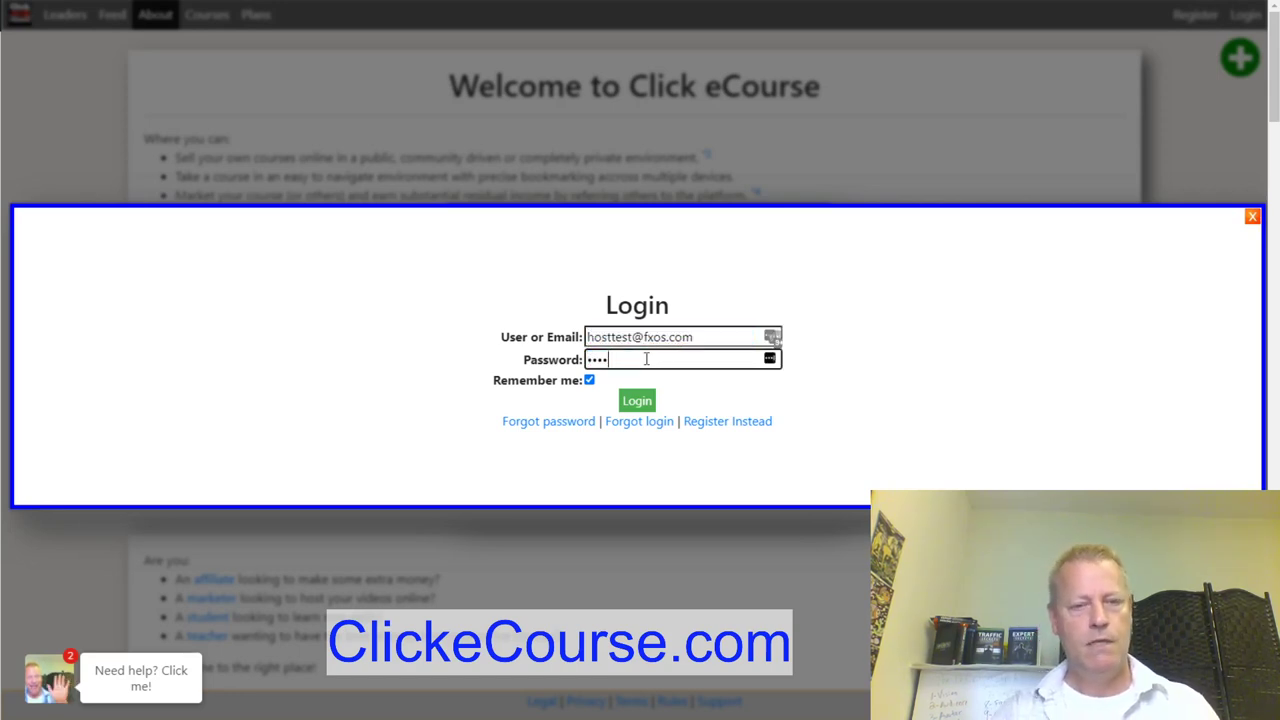
left_click(637, 401)
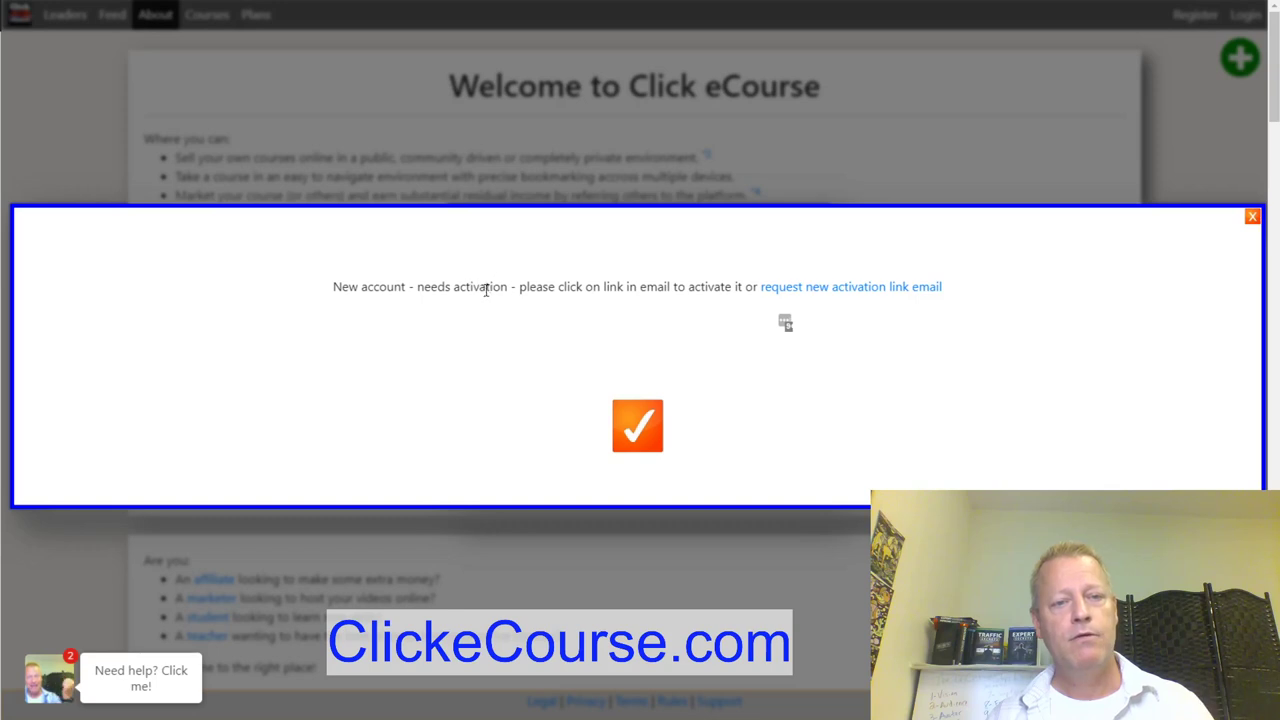
left_click_drag(350, 284, 577, 303)
left_click(602, 283)
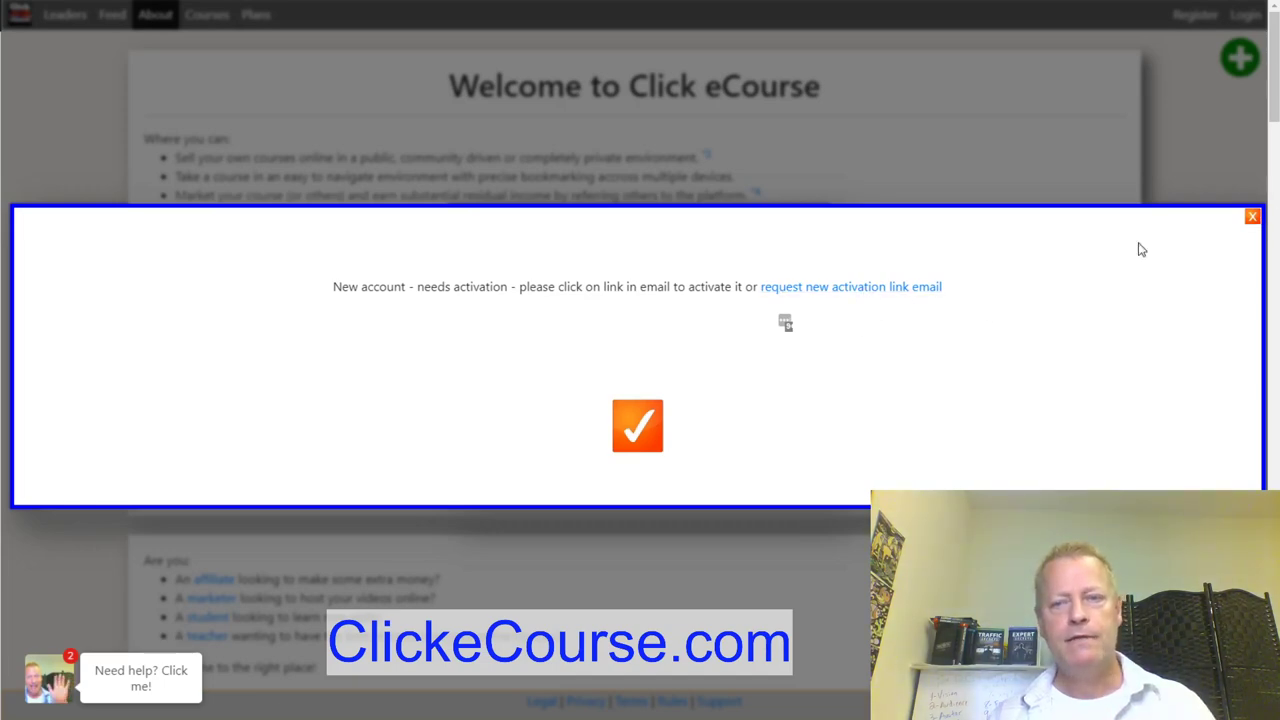
Close the activation notice, the email-already-in-use notice and the registration form
left_click(1252, 217)
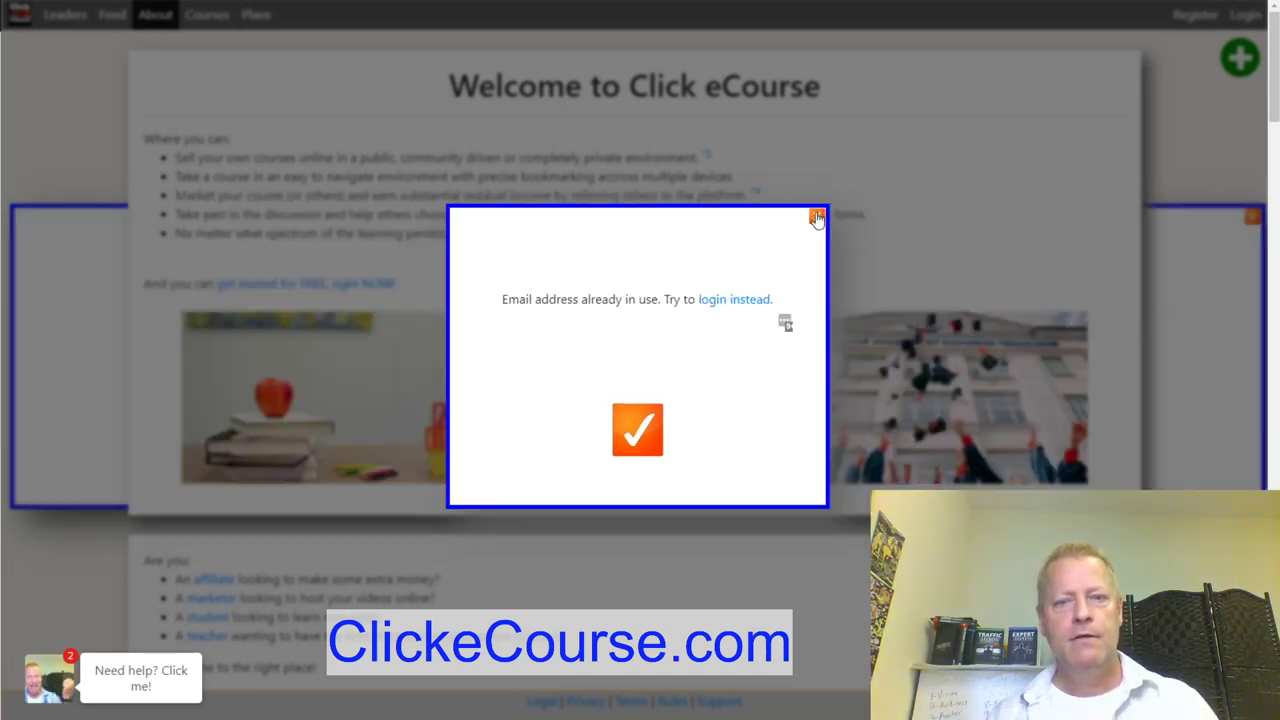
left_click(816, 217)
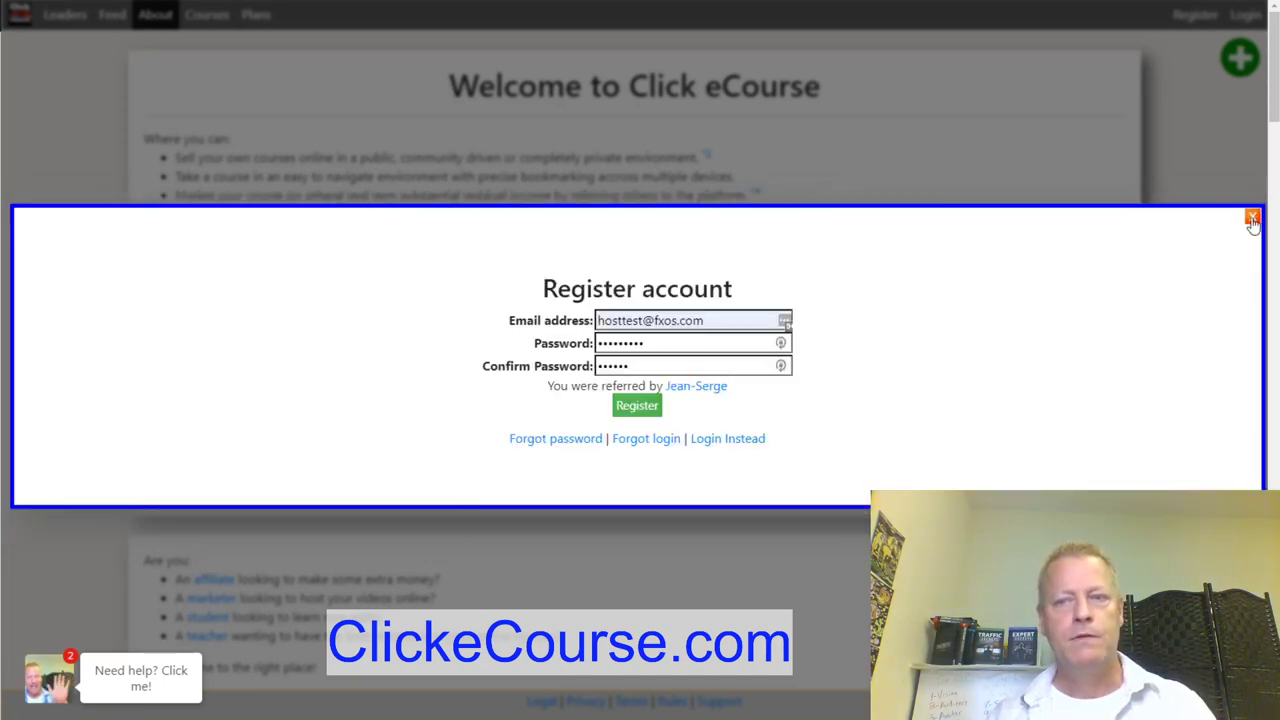
left_click(1252, 217)
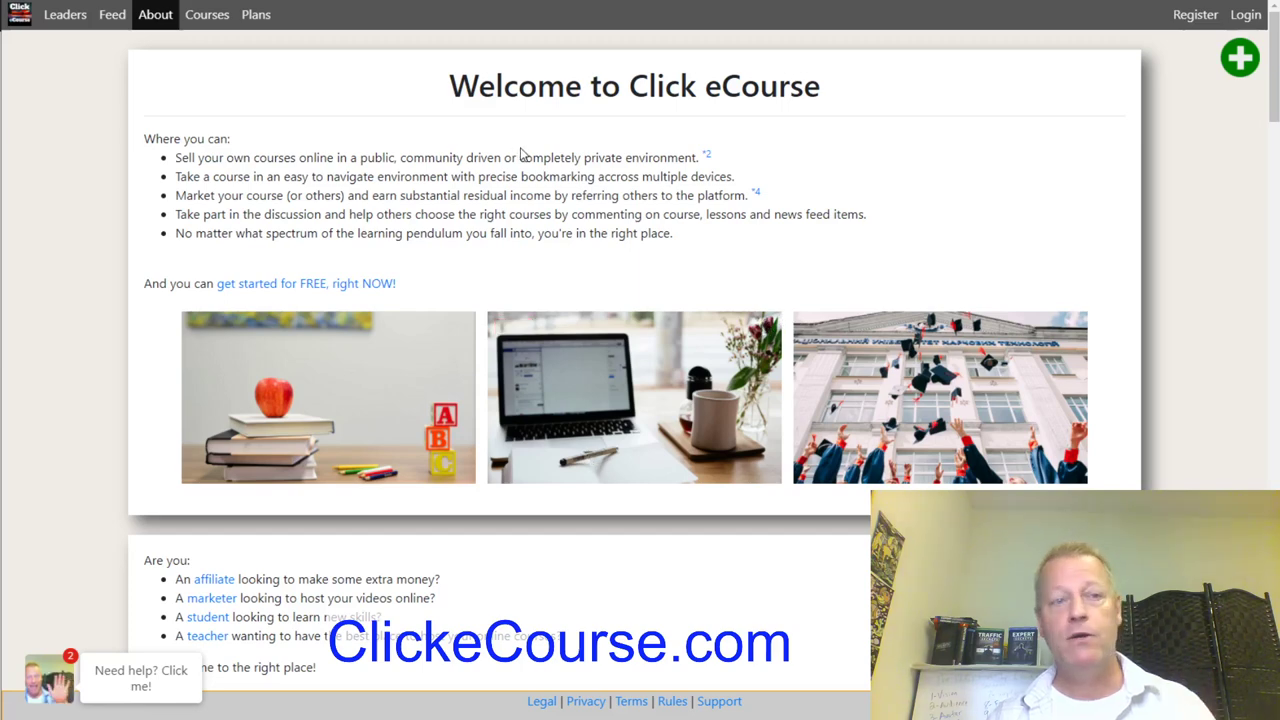
Open Gmail in a new tab and follow the link in 'FYI: Account Activation on Click eCourse'
key("ctrl+t")
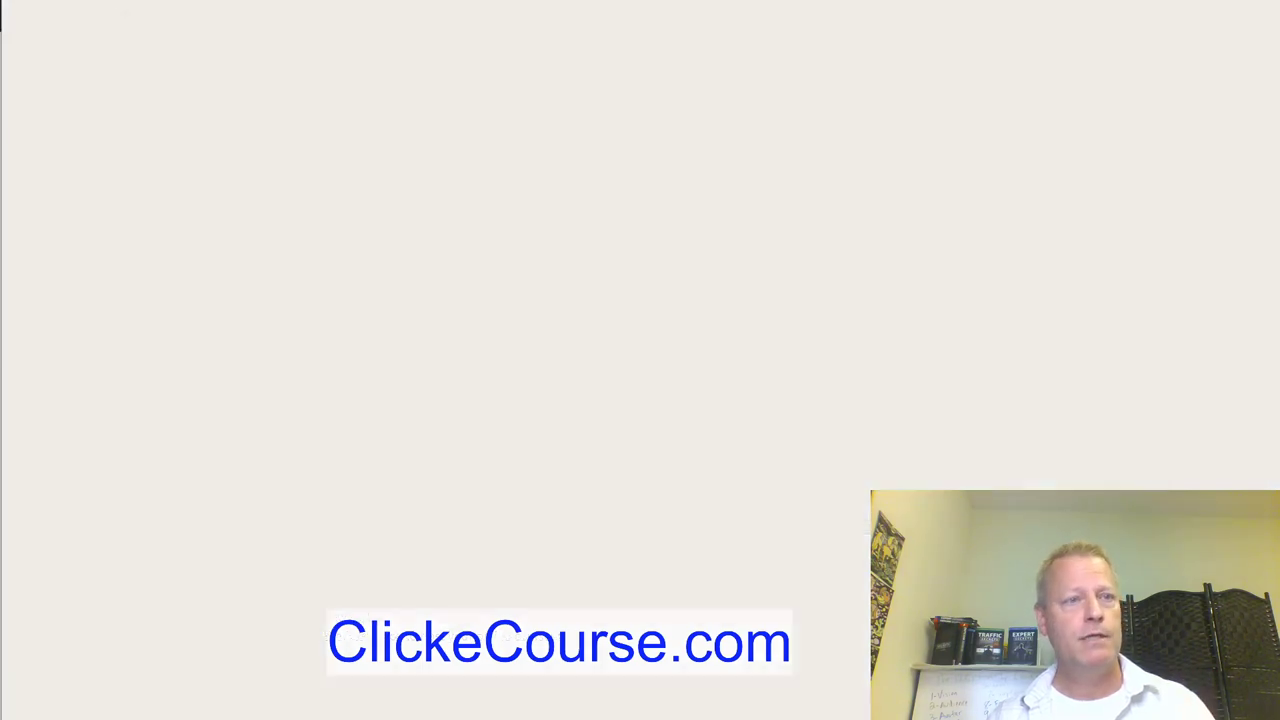
type("gmai")
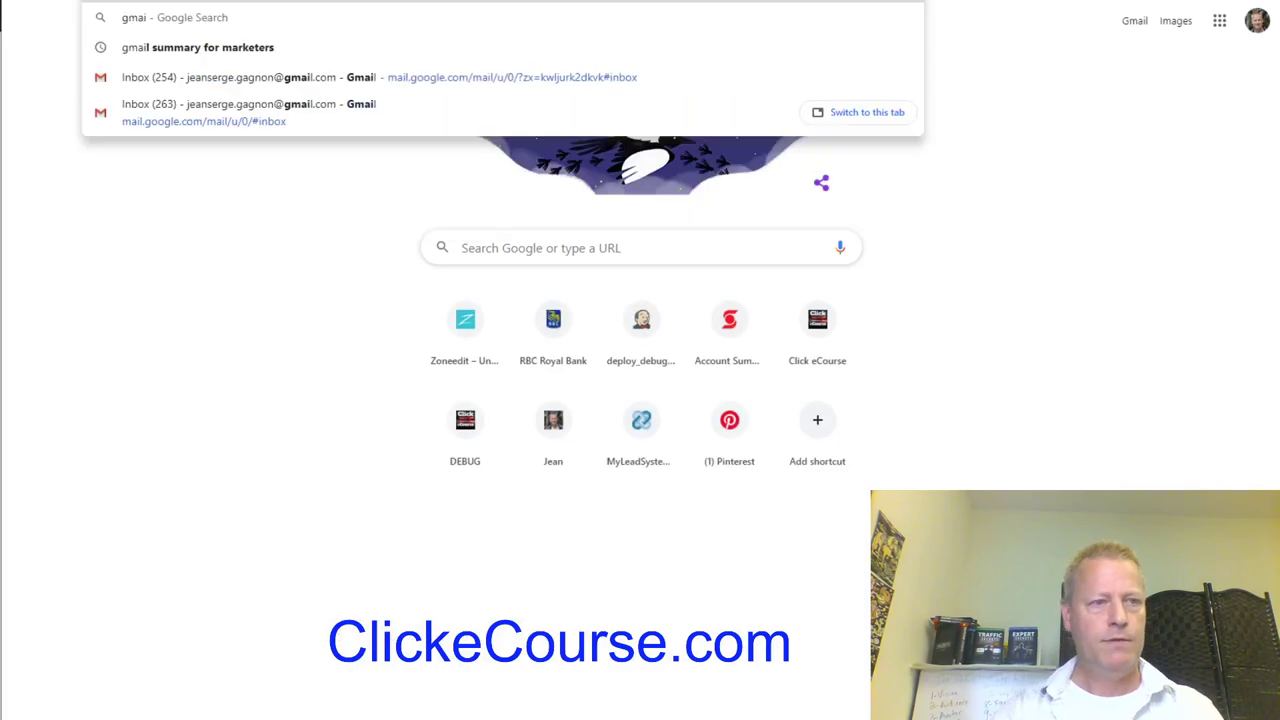
key("Return")
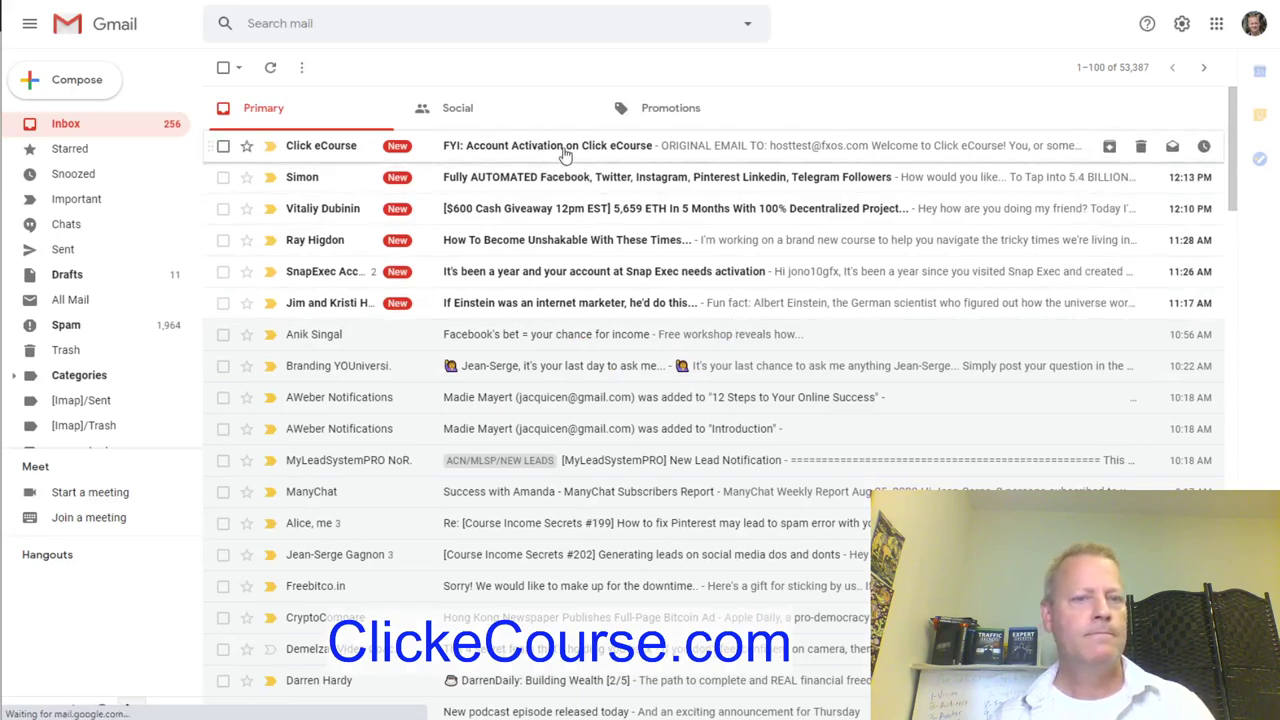
left_click(565, 155)
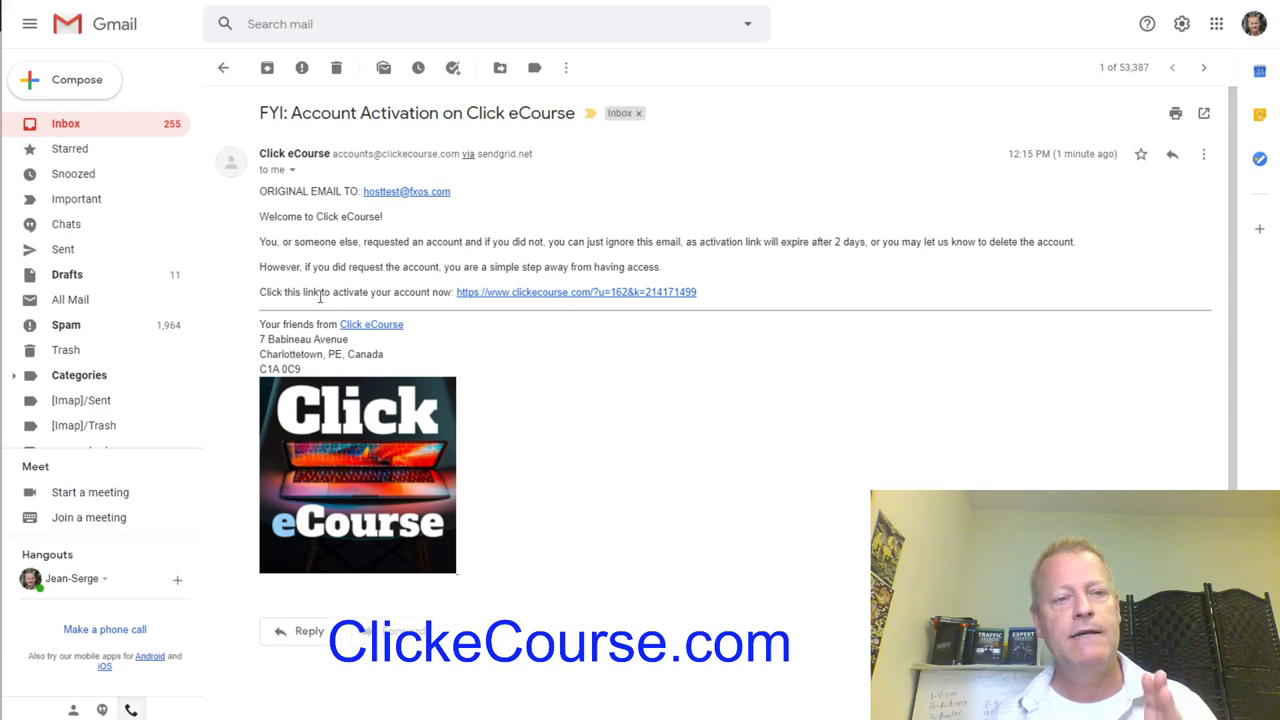
left_click(610, 292)
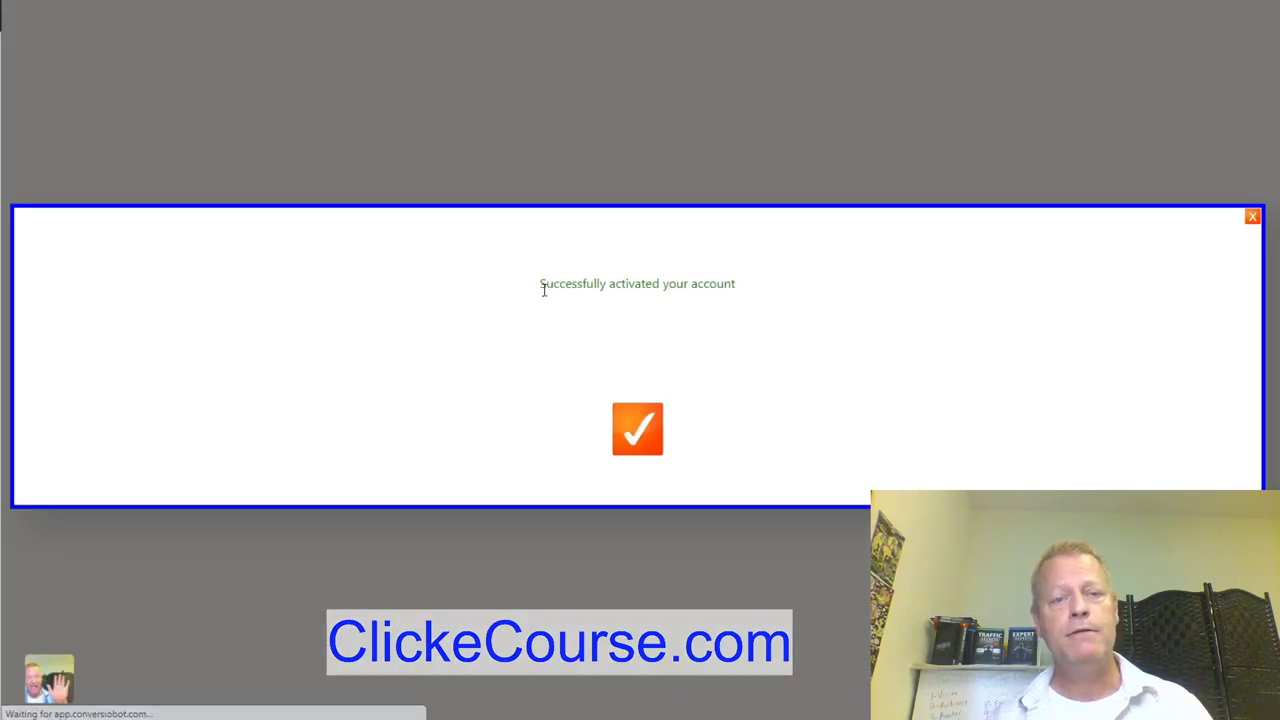
Dismiss the 'Successfully activated your account' confirmation and go to the account's profile page
left_click_drag(543, 289, 823, 283)
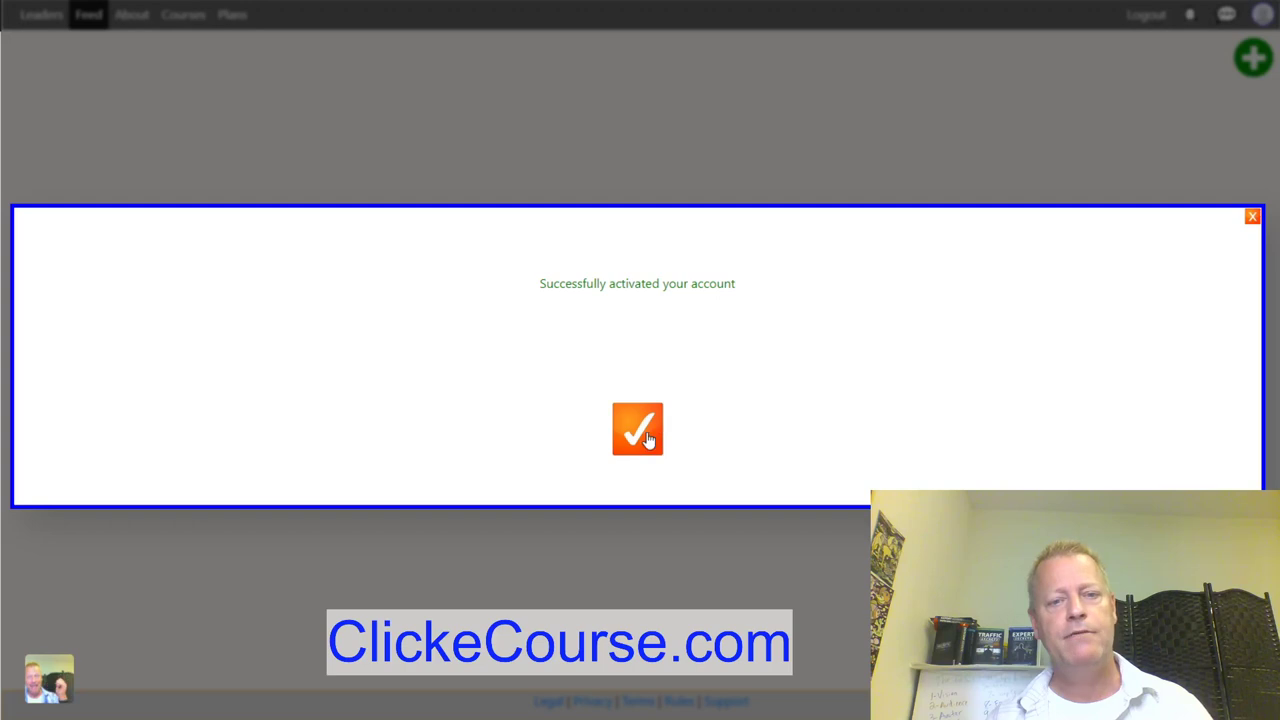
left_click(640, 432)
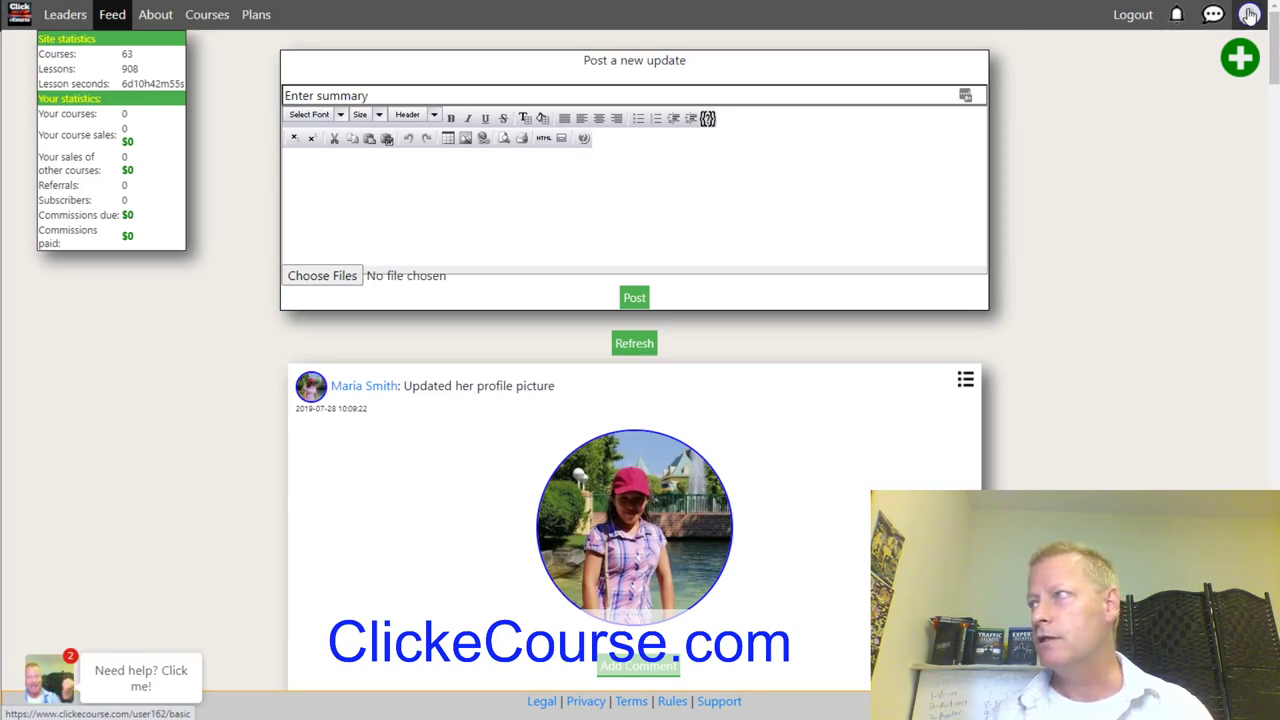
left_click(1250, 16)
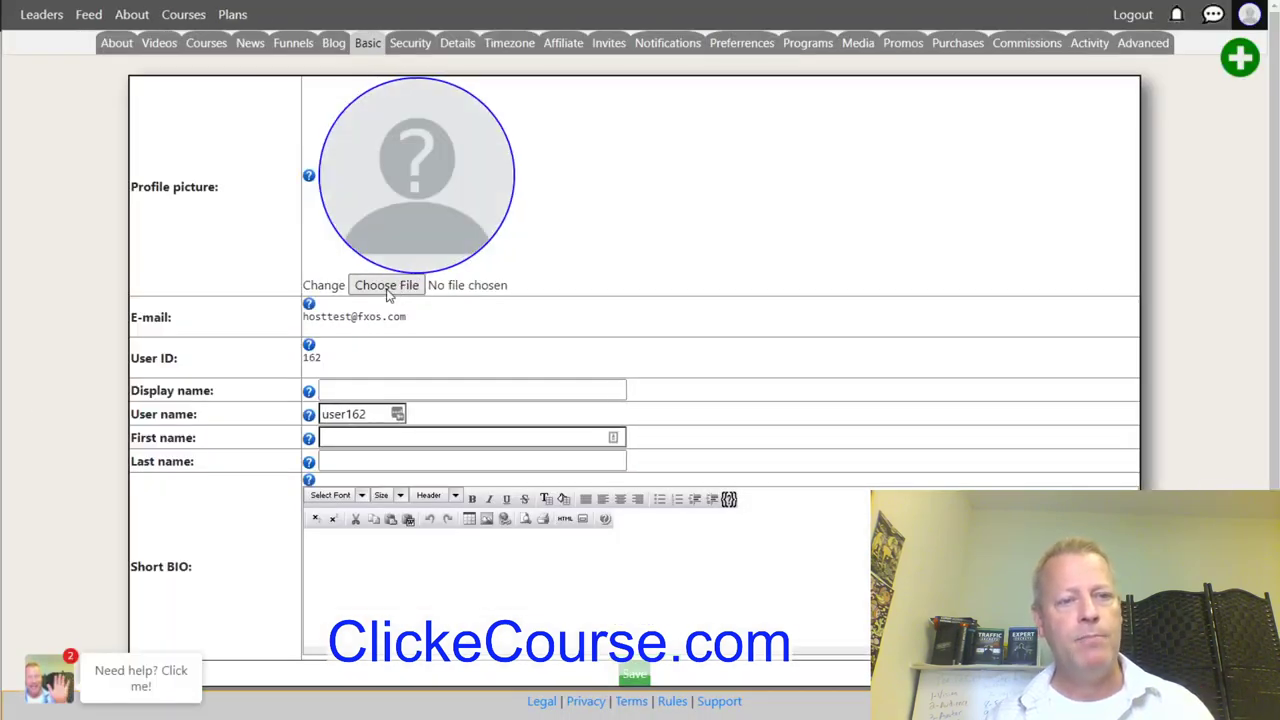
Choose the family photo JPG from the images folder as the profile picture
left_click(509, 177)
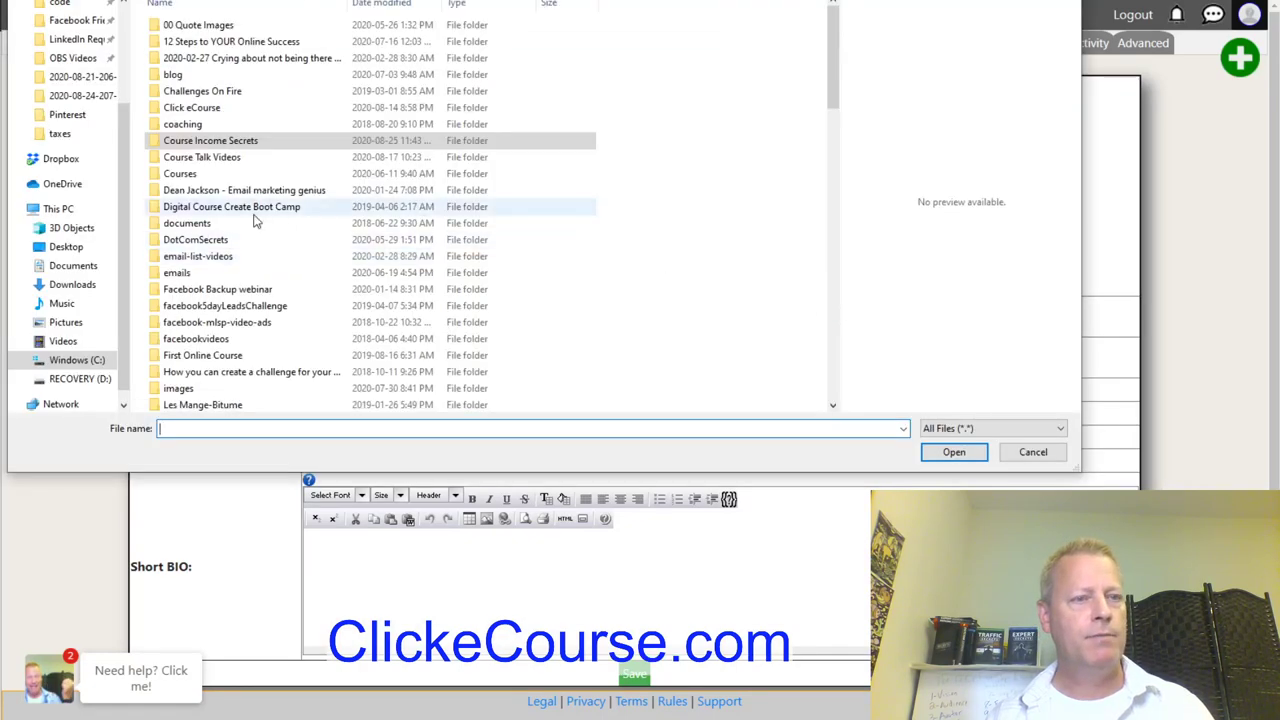
double_click(200, 388)
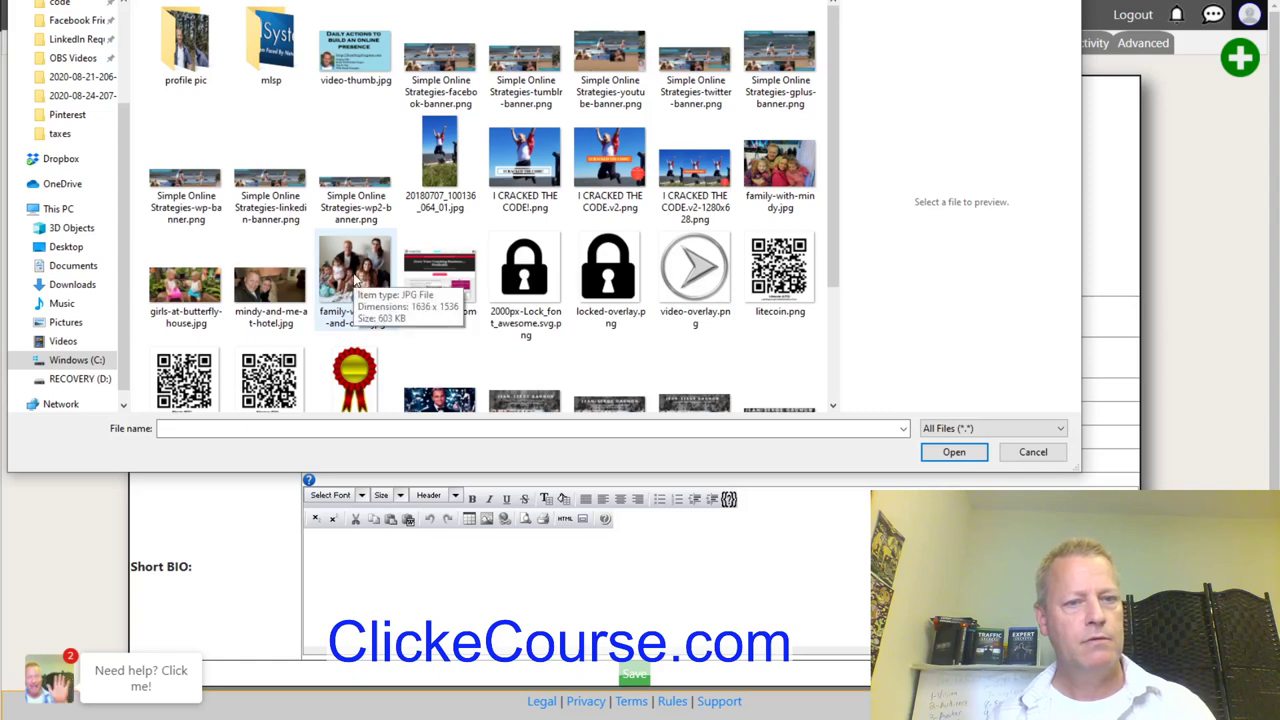
left_click(357, 282)
left_click(935, 453)
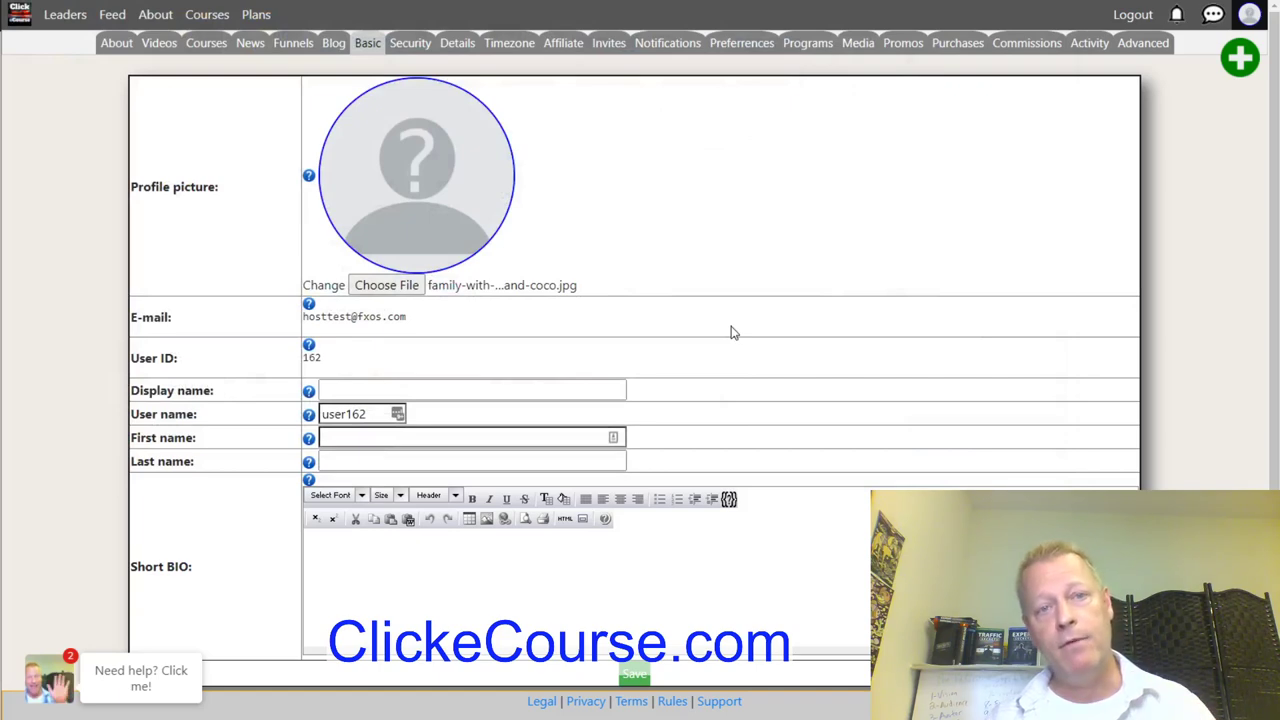
left_click(336, 390)
Enter user name 'tester', first name 'Test', last name 'Account' and bio 'This is a test account - please ign'
type("Test Account")
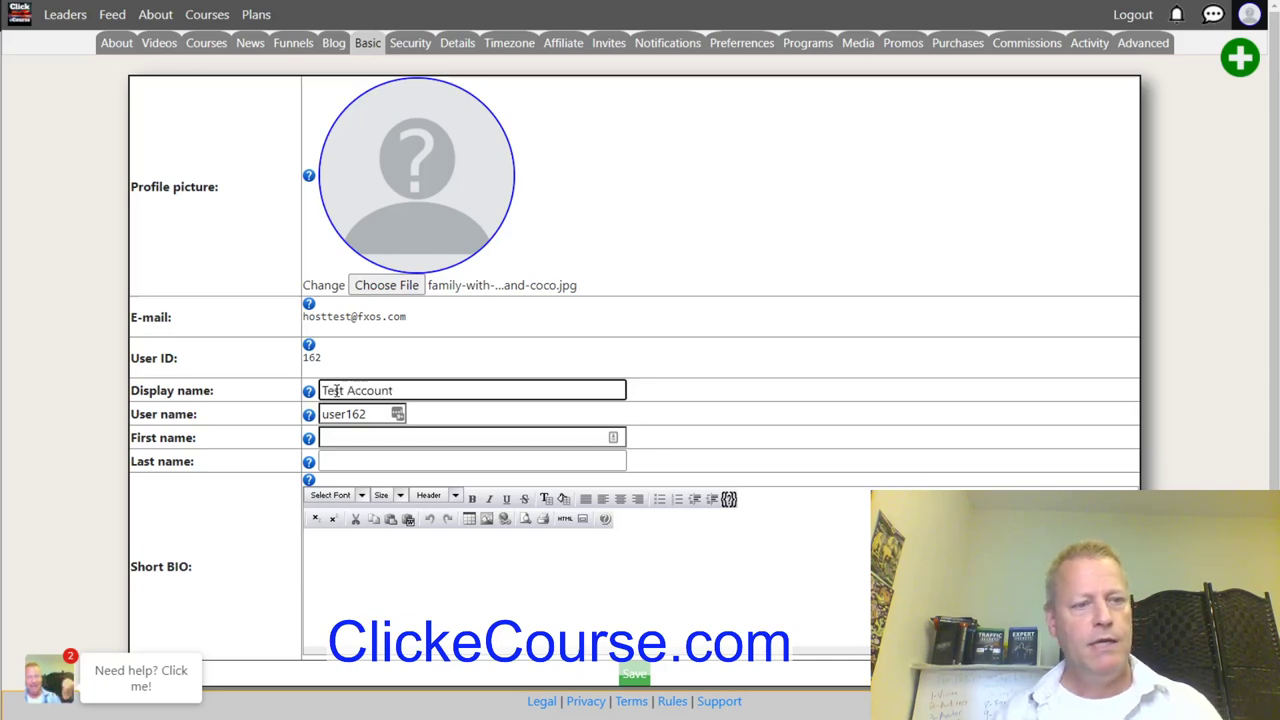
key("Tab")
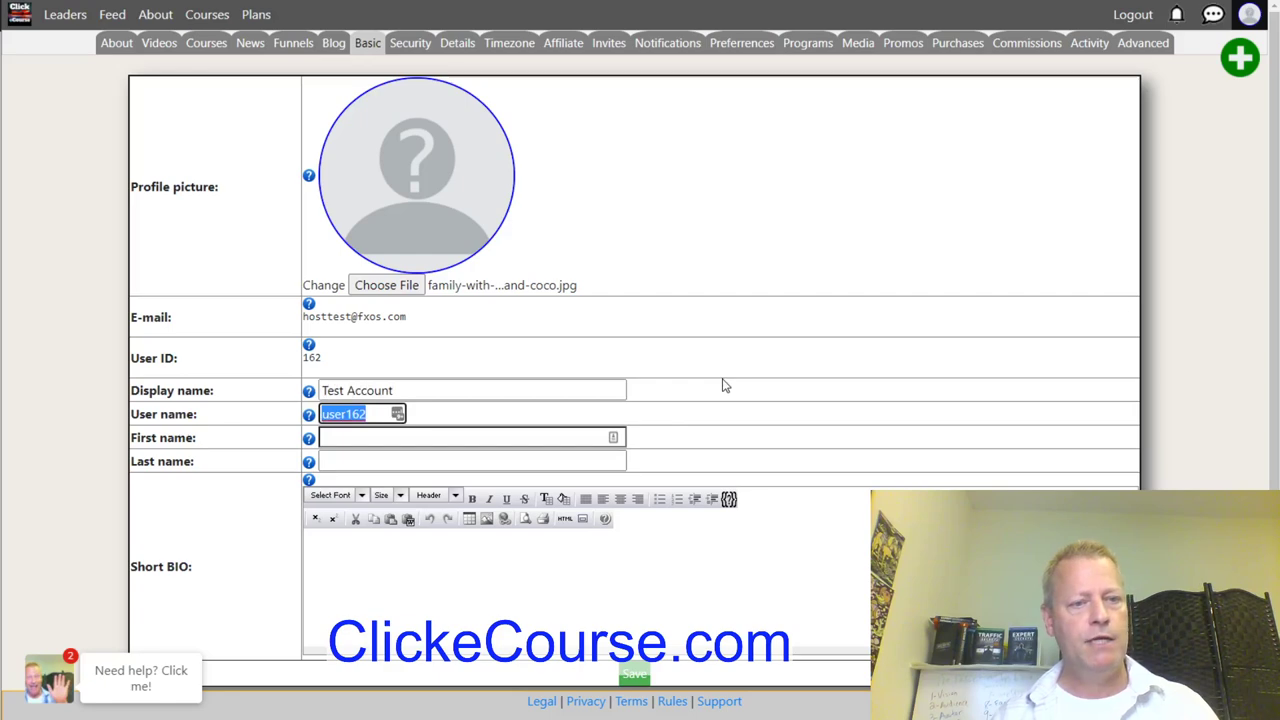
type("tester")
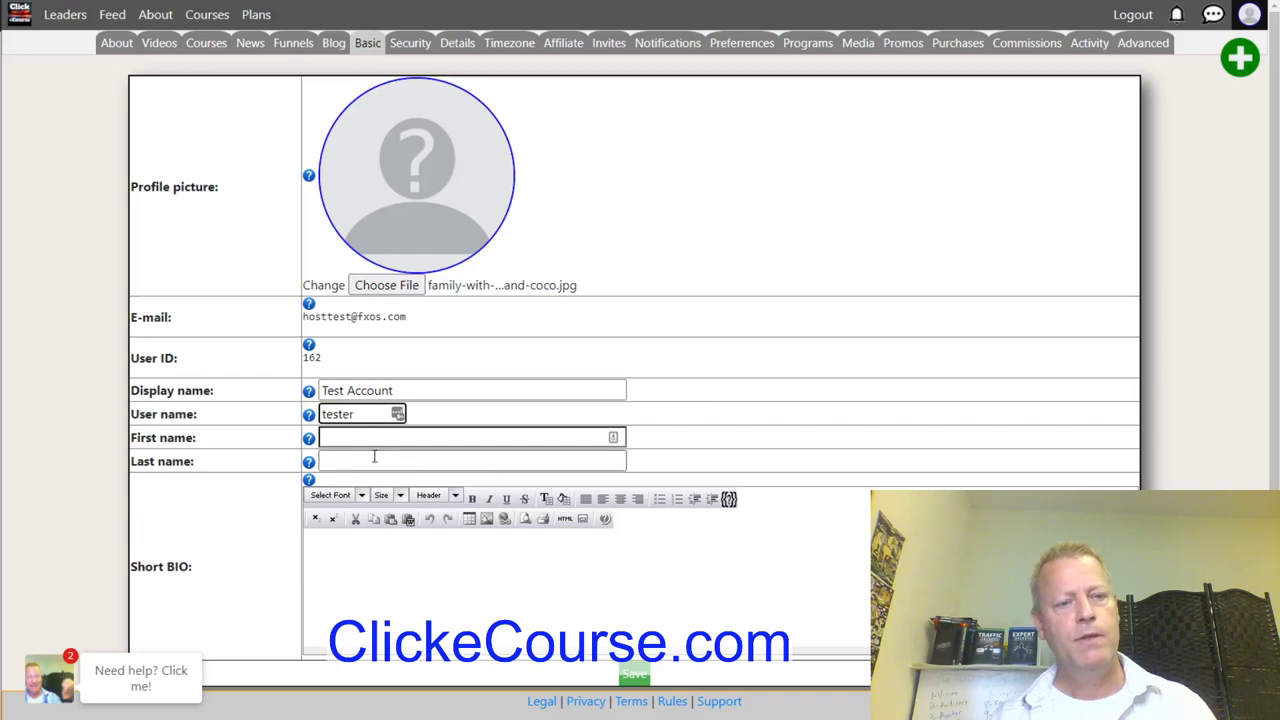
left_click(368, 440)
type("Test")
key("Tab")
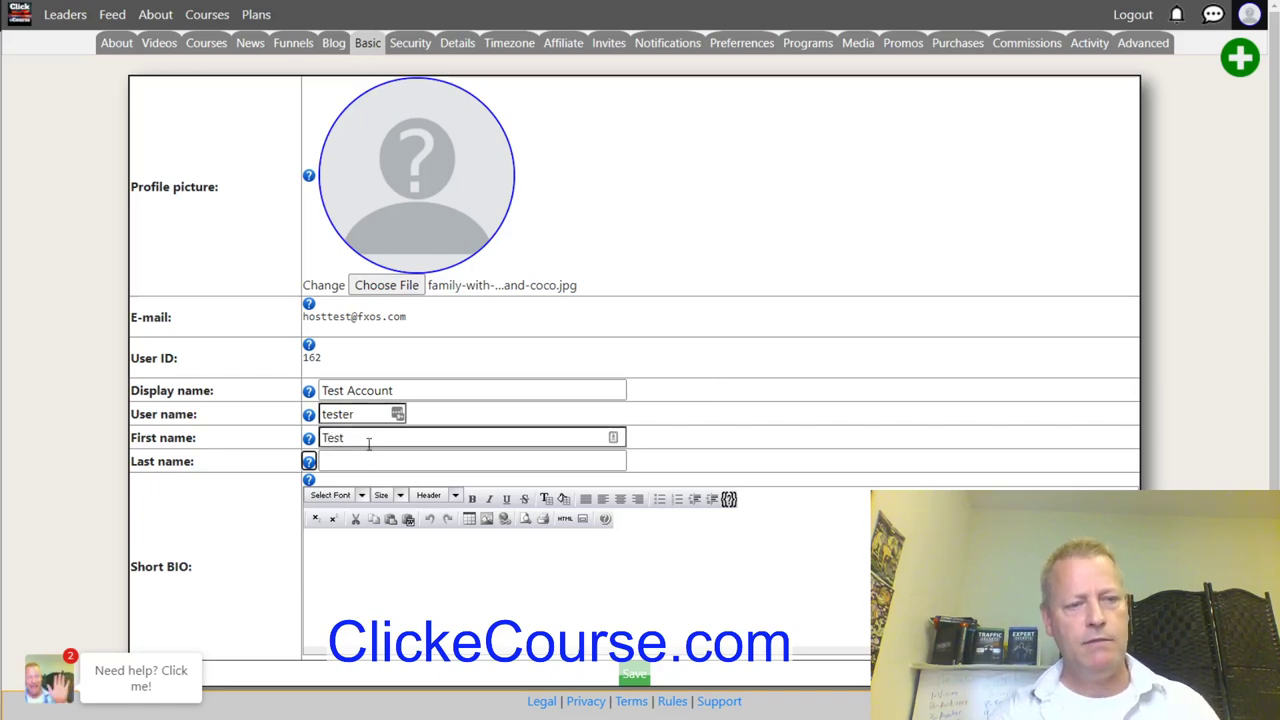
type("Account")
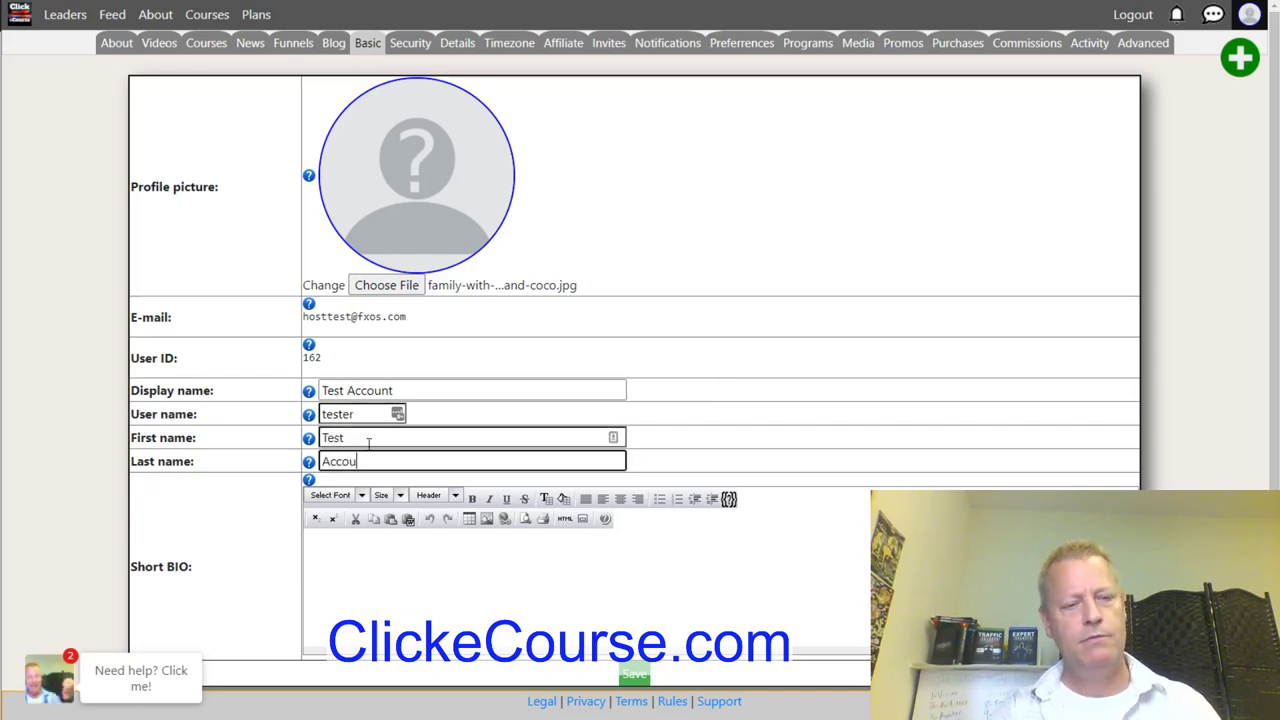
left_click(382, 550)
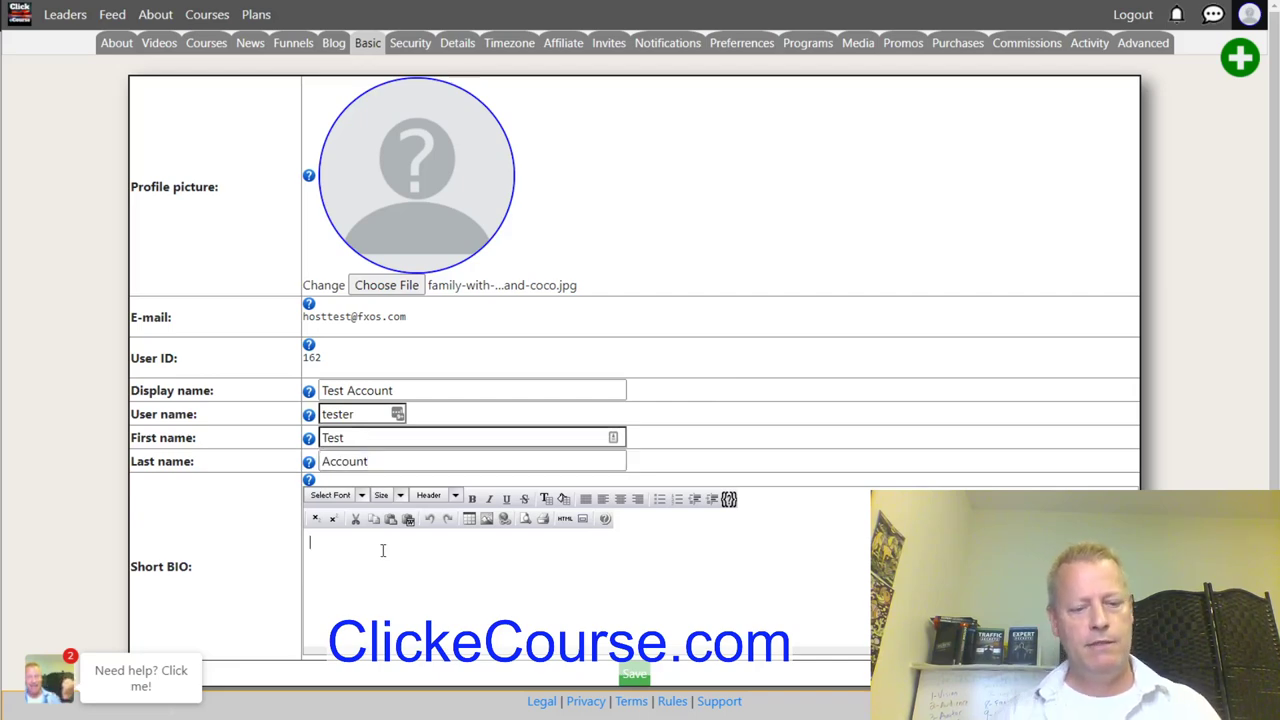
type("This is a test ac")
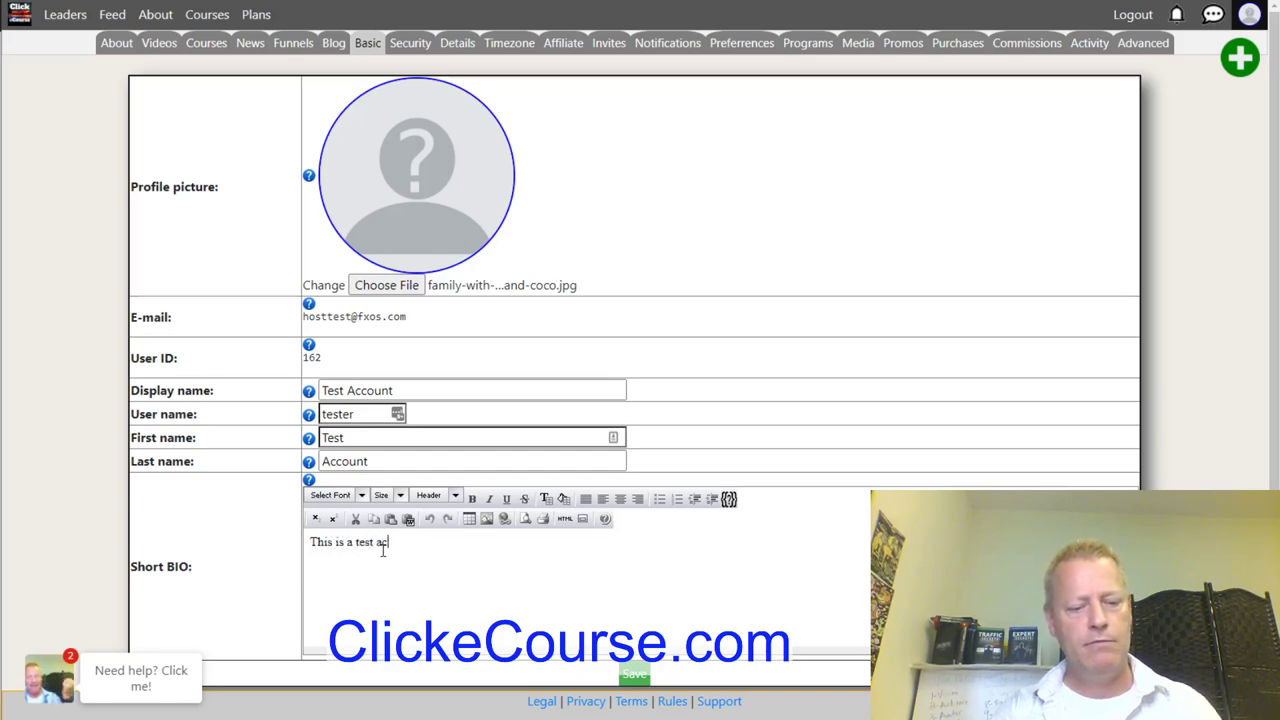
type("count - please ignore")
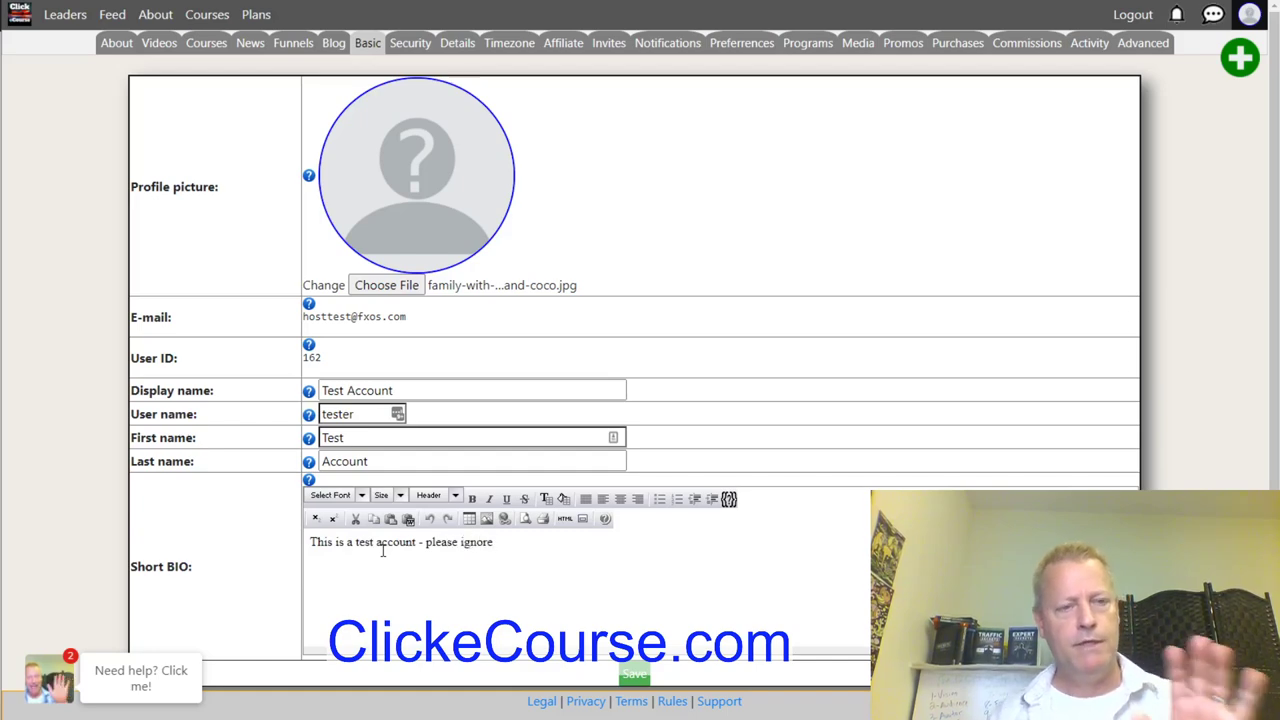
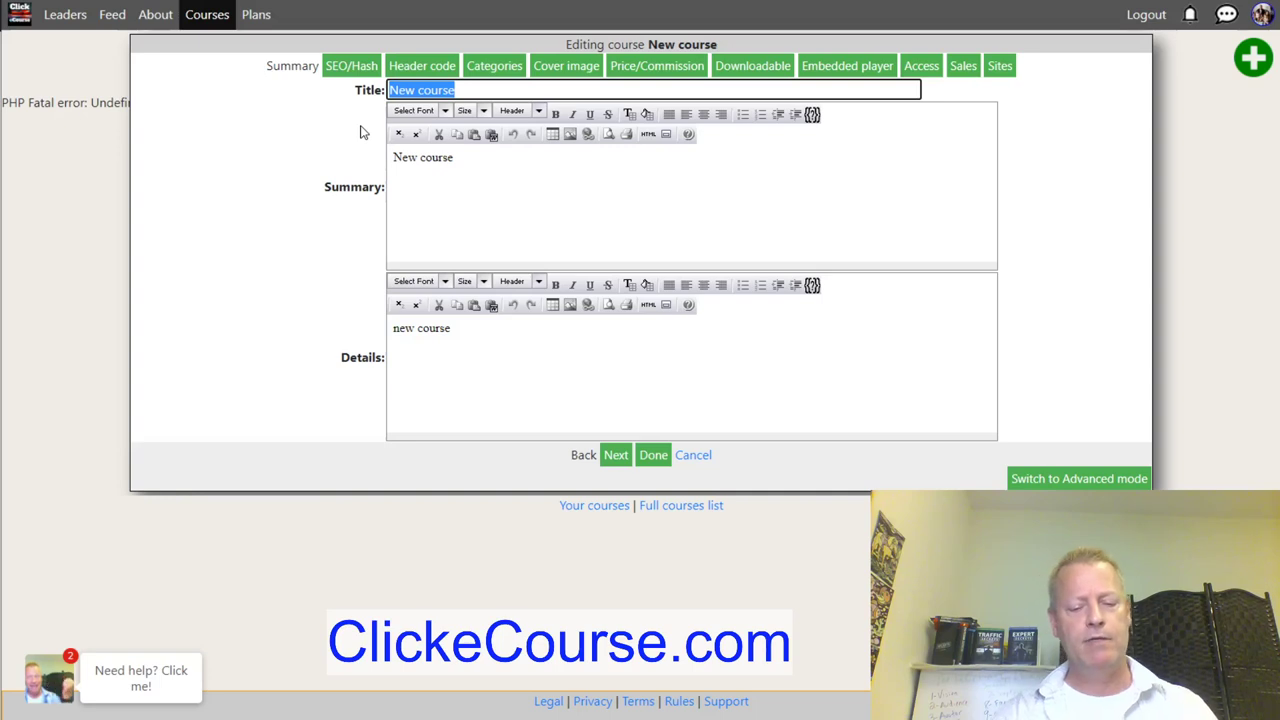
Retitle the course 'Test course' with summary 'I am testing the platform in a course income secrets episode'
type("Test course")
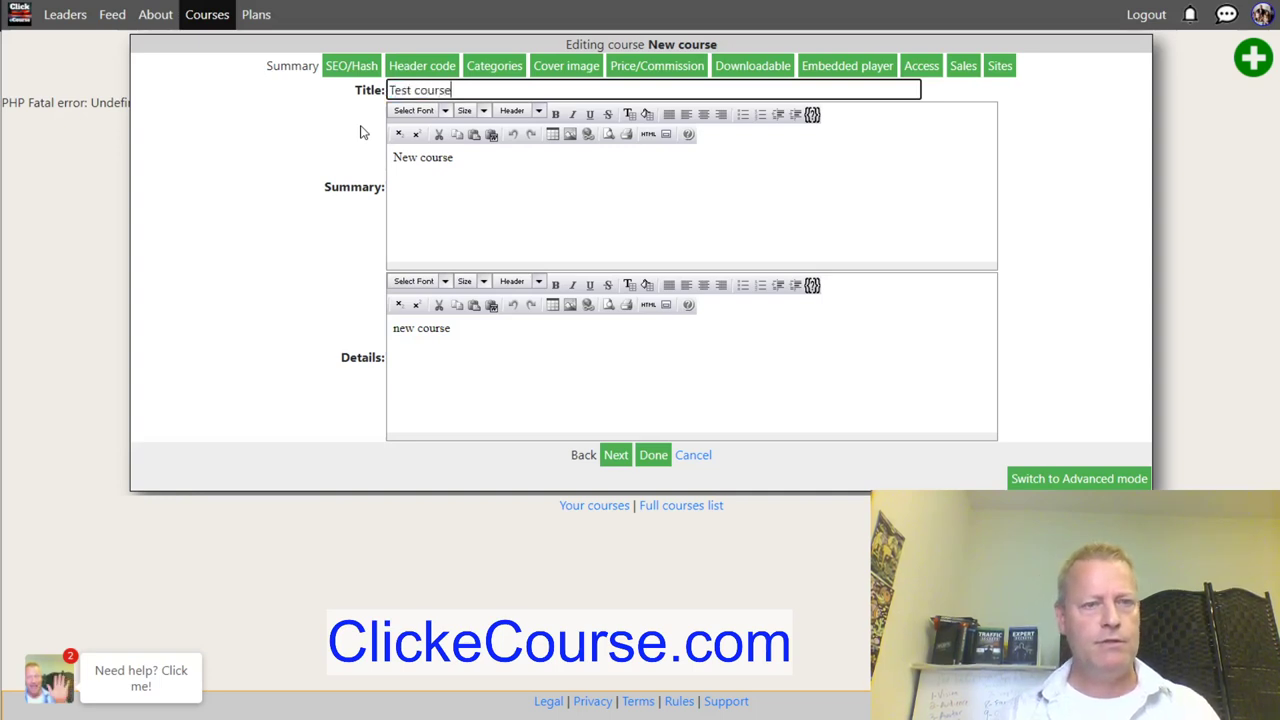
left_click(460, 158)
left_click_drag(460, 158, 334, 180)
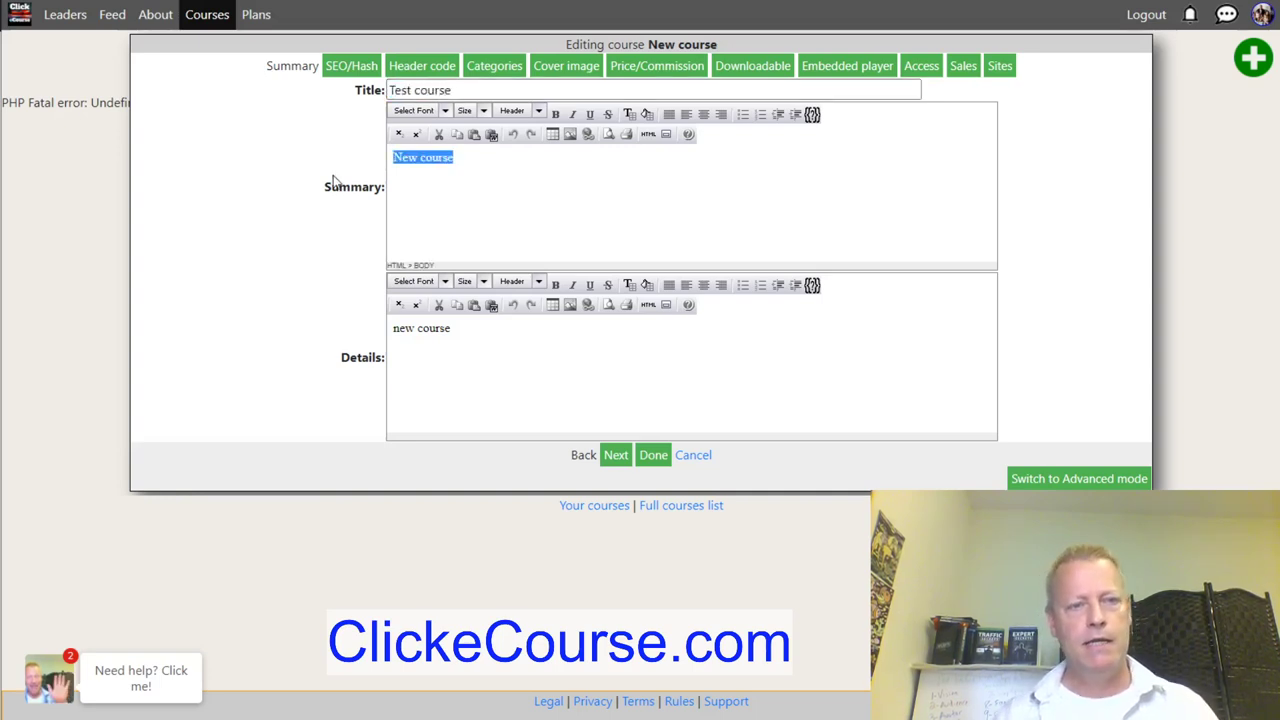
type("I am testing the platform in a")
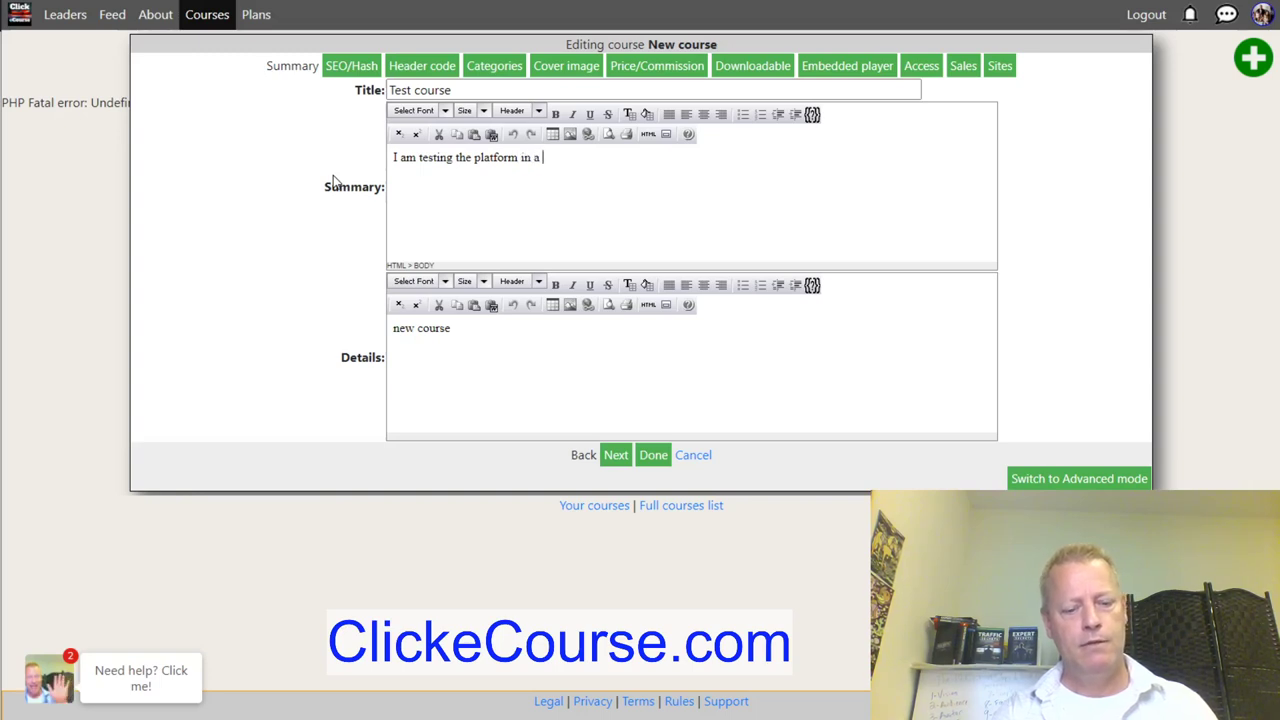
type(" course income ")
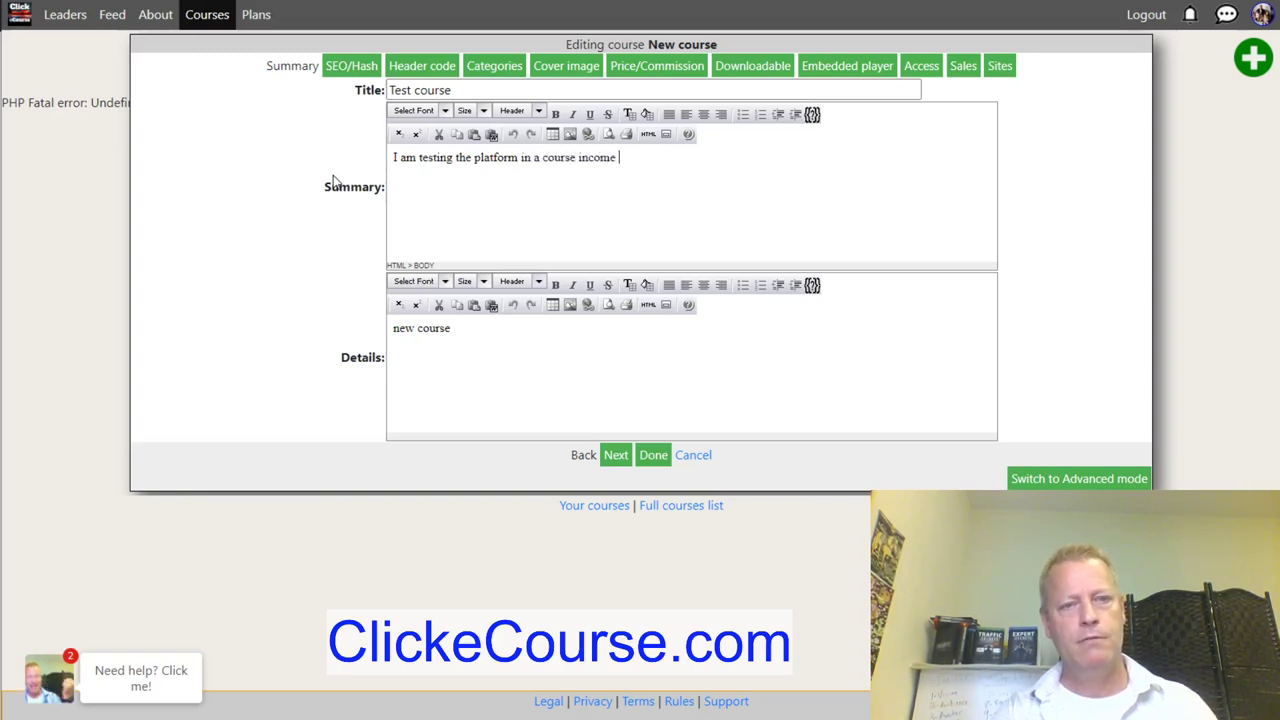
type("secrets episode")
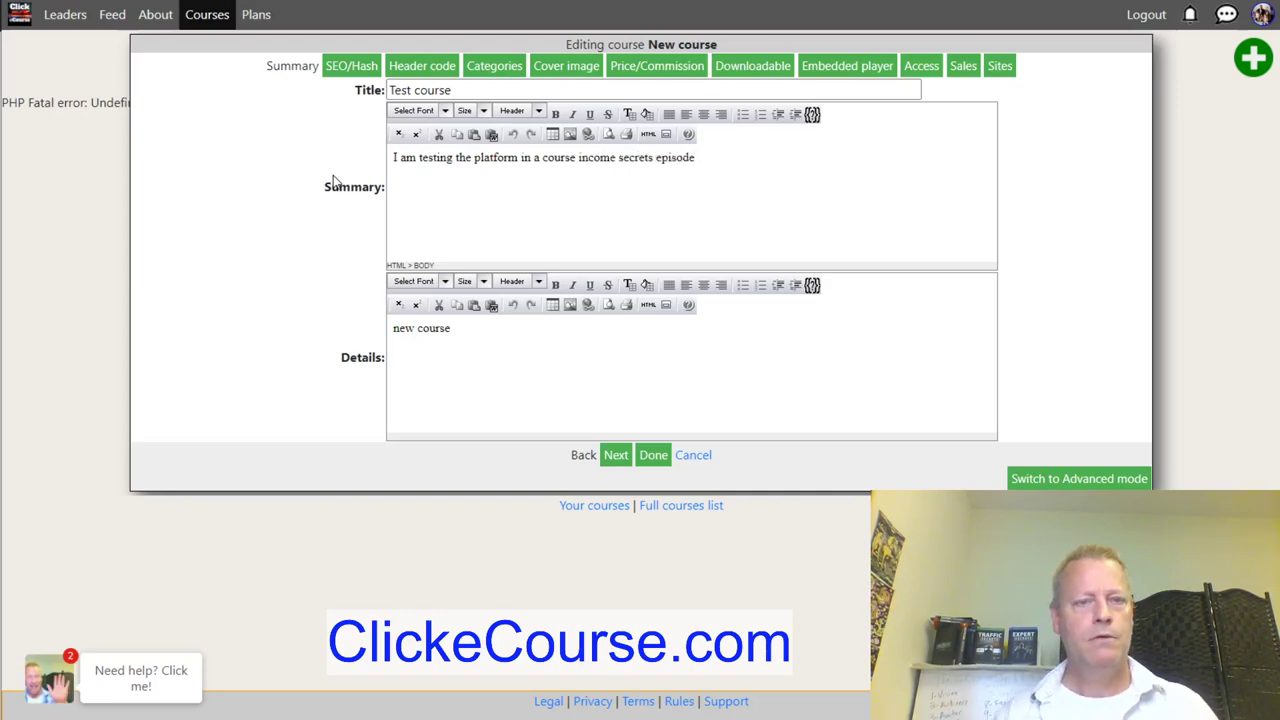
Replace the placeholder details with five lines, from 'This is the details of the course' to 'more test here'
left_click_drag(468, 330, 337, 340)
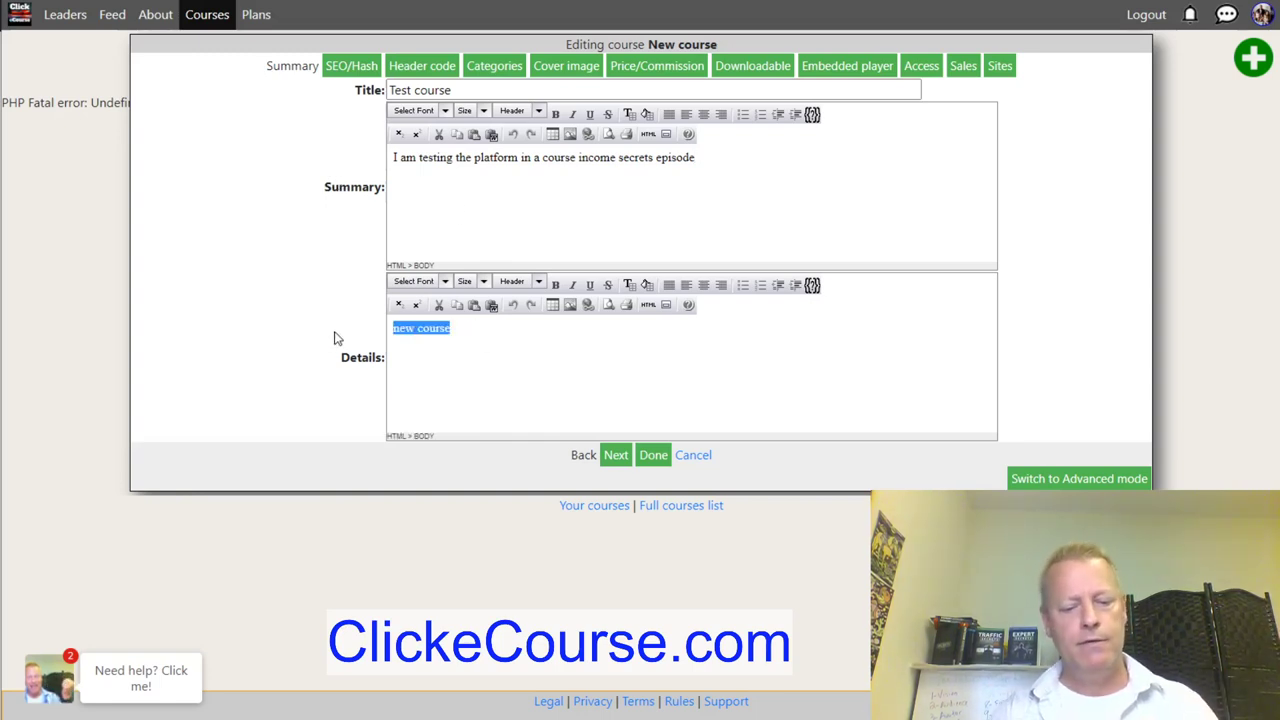
type("This is the de")
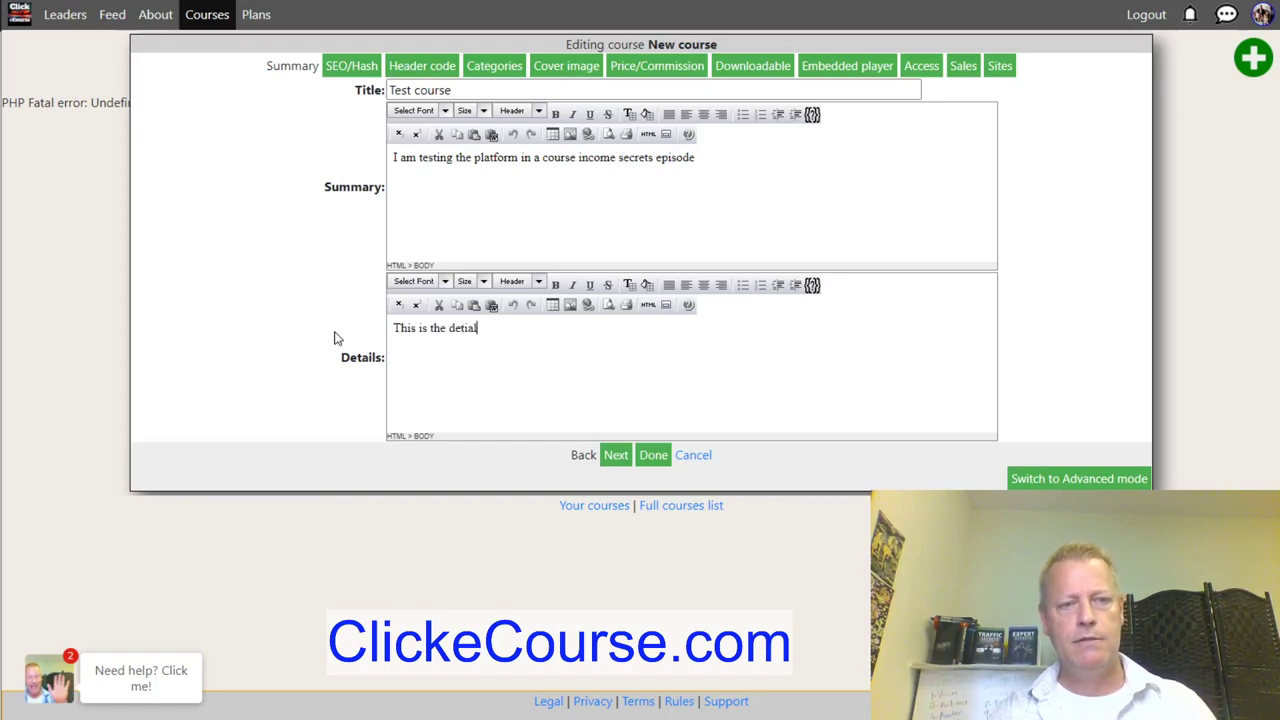
type("tails of the course")
key("Return")
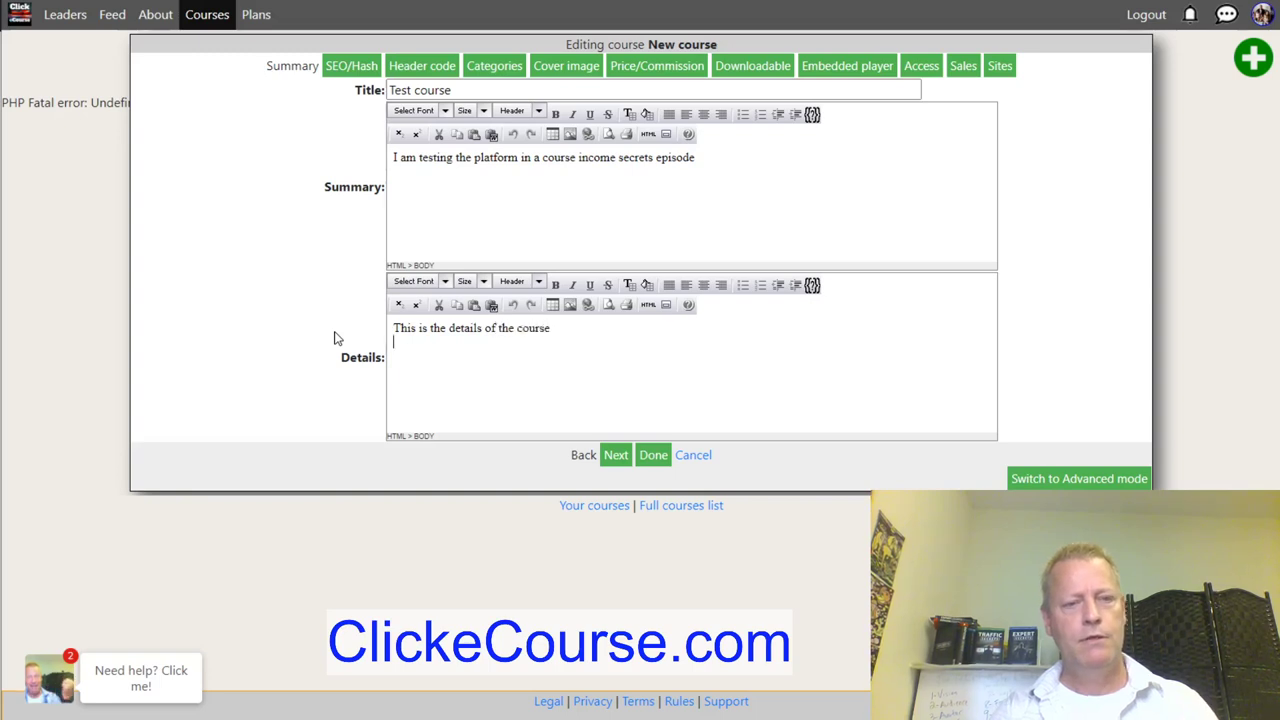
type("Don't forget about A B Aa")
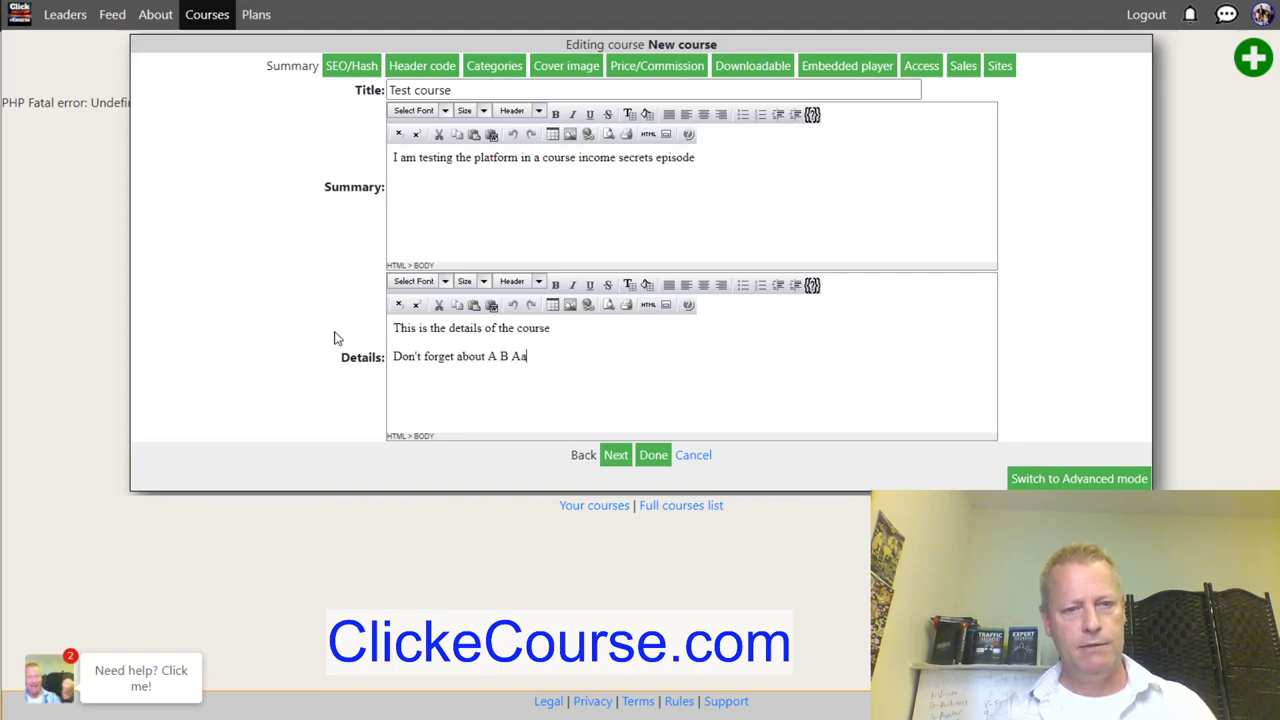
type("nd")
key("BackSpace")
key("BackSpace")
key("BackSpace")
key("BackSpace")
type("and C!")
key("Return")
type("You can get A at")
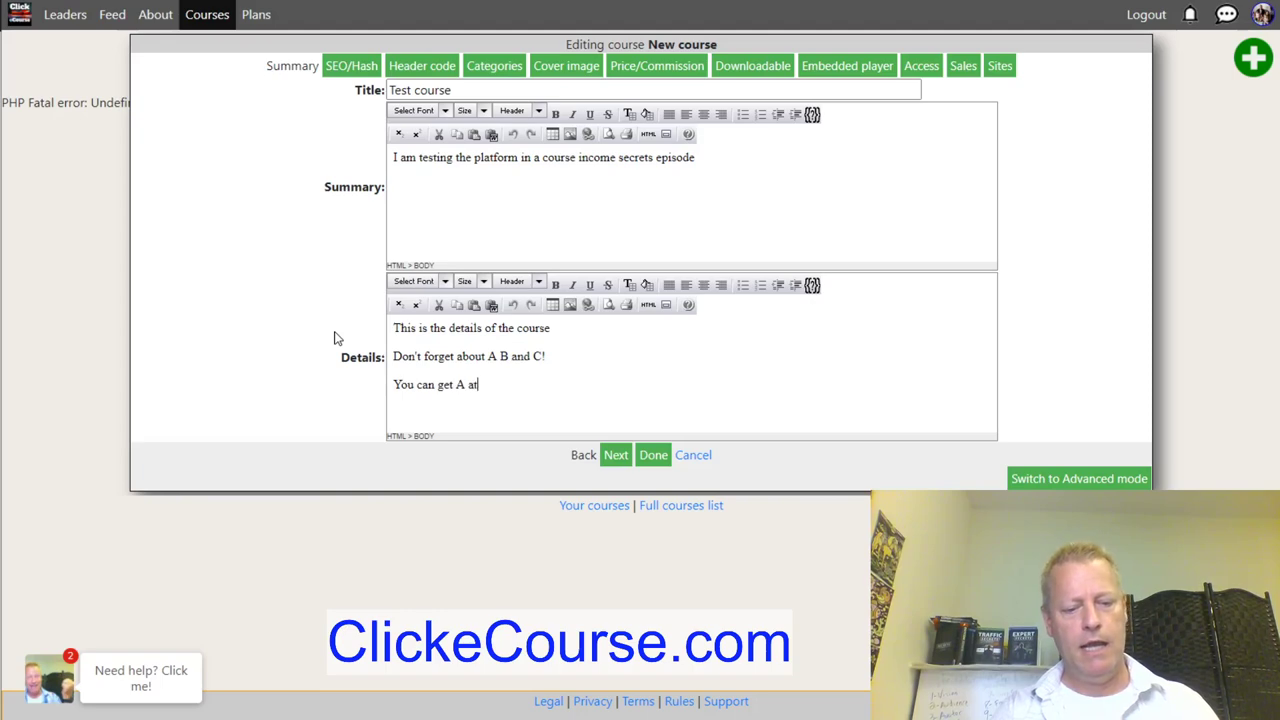
type(" and B a")
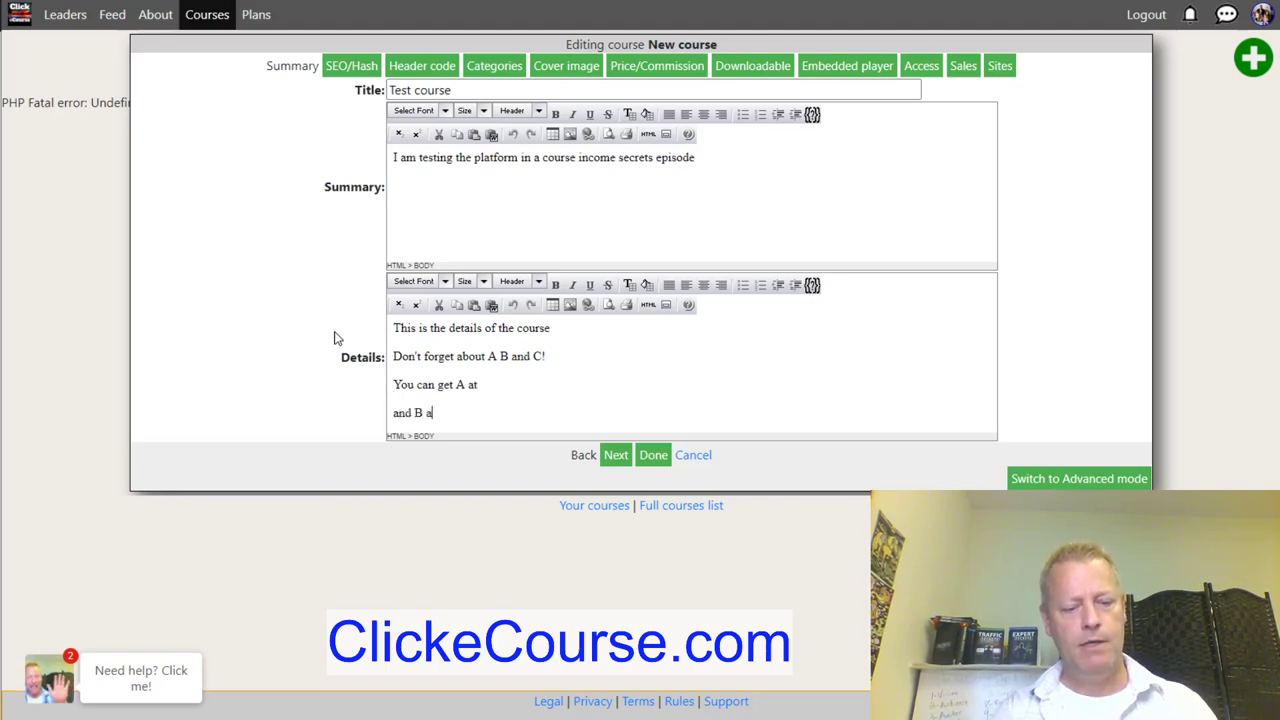
key("Return")
type("and C at...")
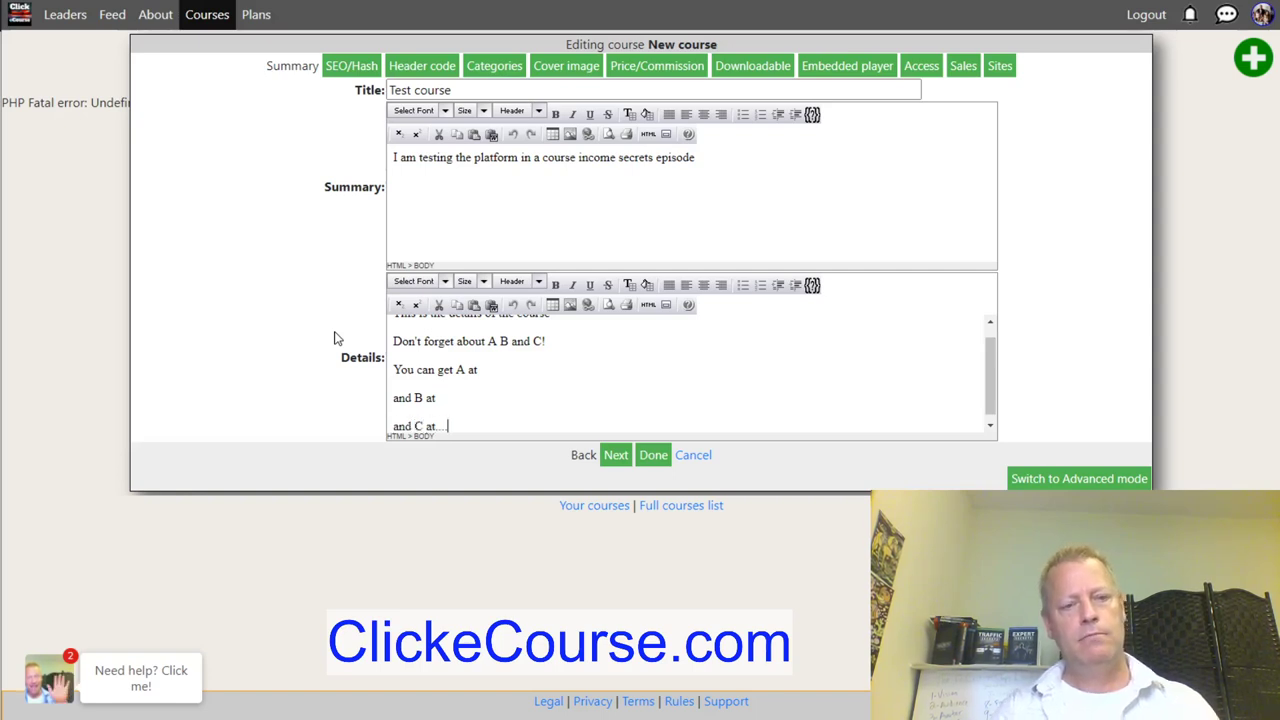
key("Return")
type("more")
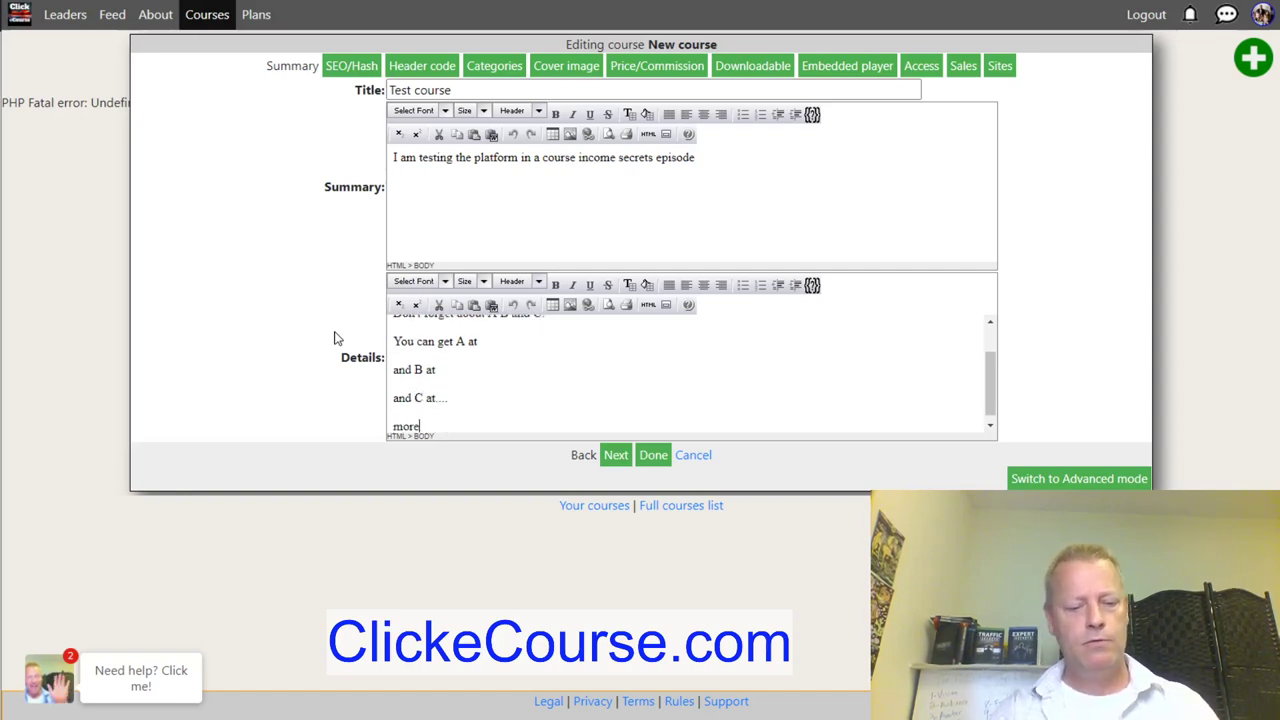
type(" tes")
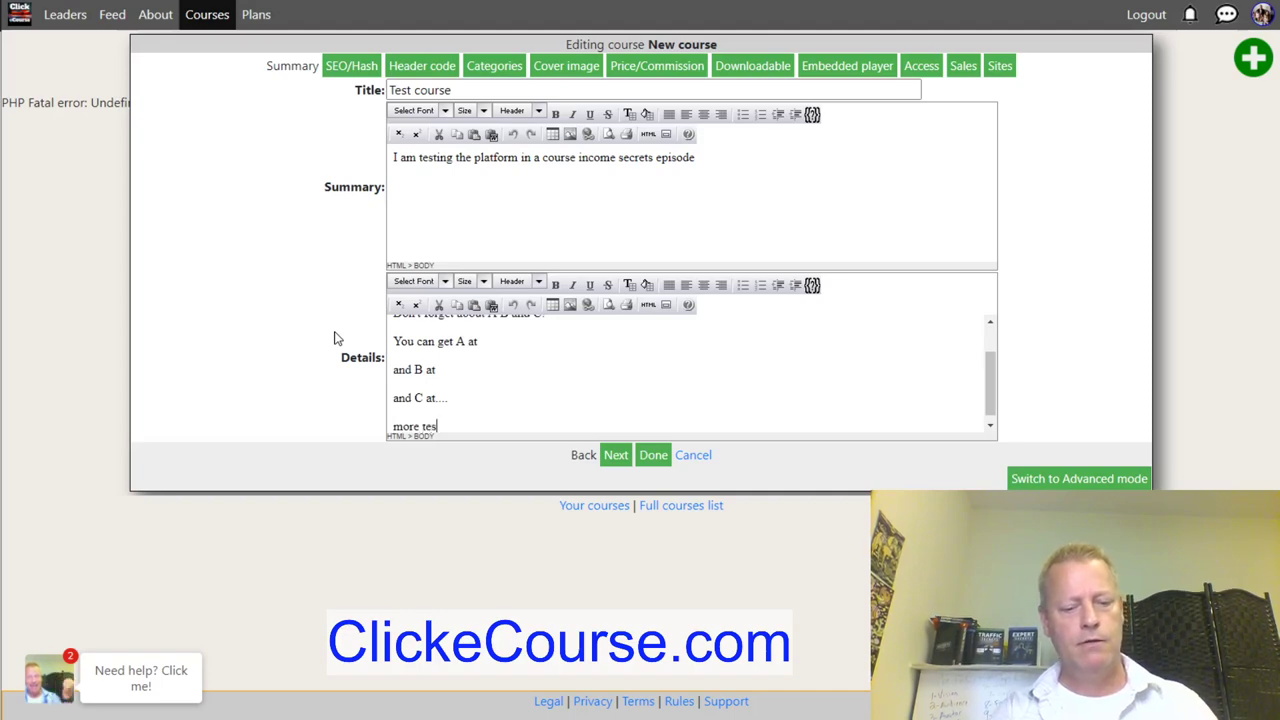
key("BackSpace")
type("xt here")
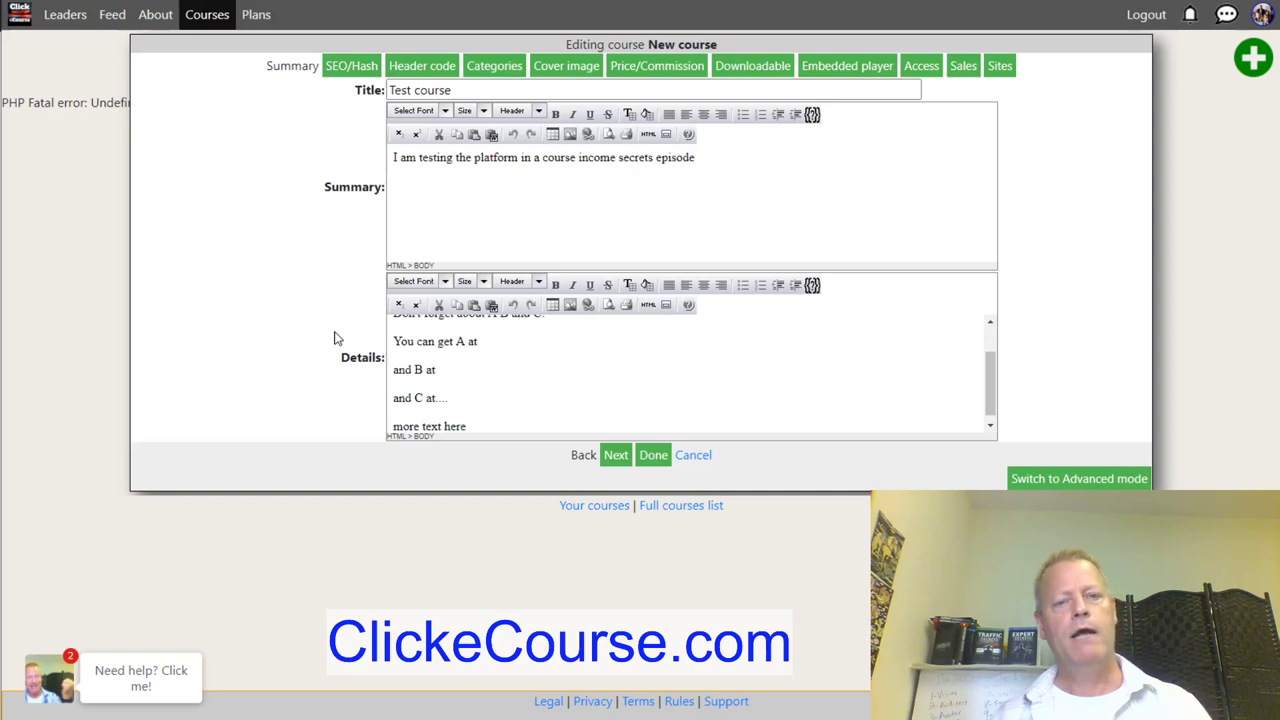
Save the summary and set SEO keywords 'test course, testing click ecourse, weight loss, course hosting'
left_click(616, 456)
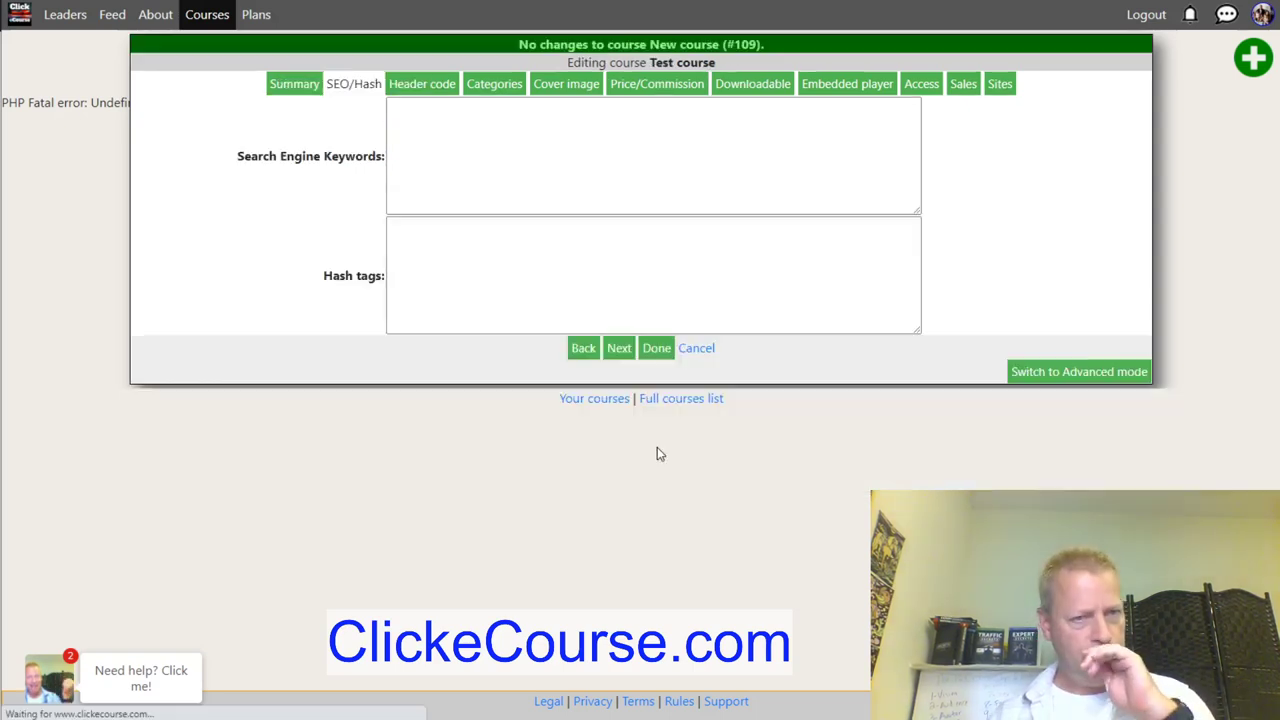
left_click(486, 168)
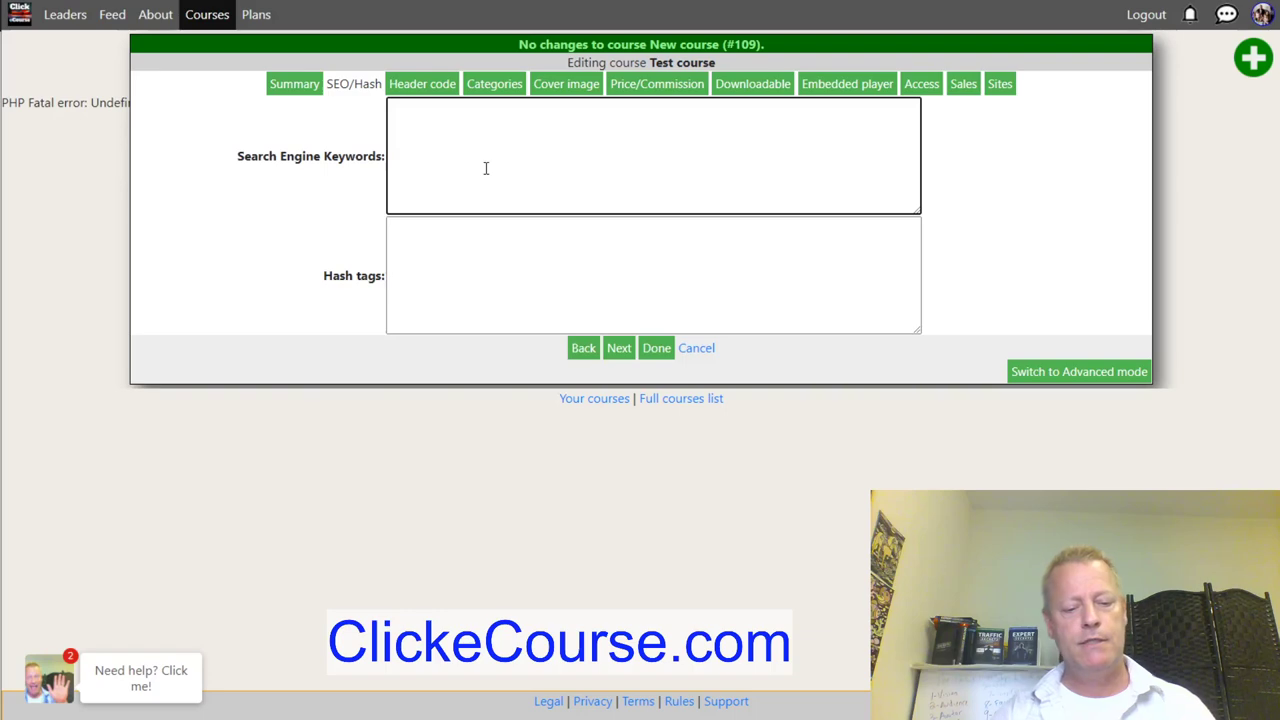
type("test cour")
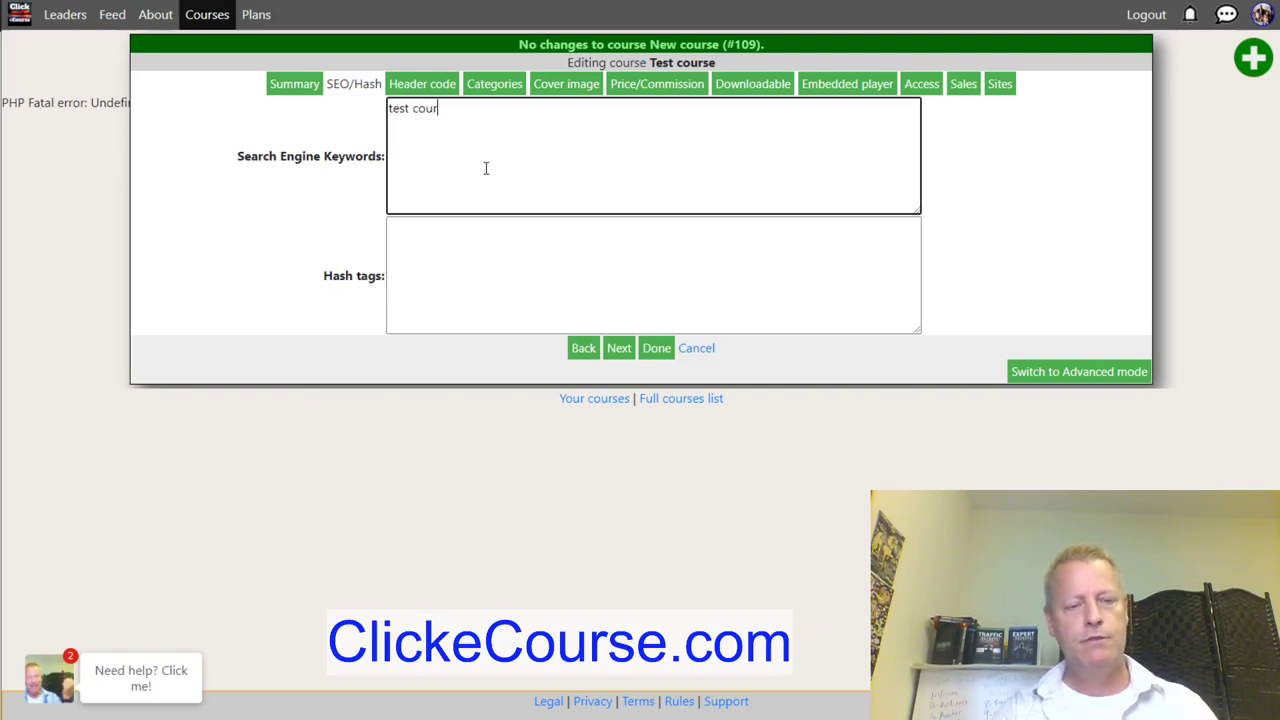
type("se, testing click ecourse, ")
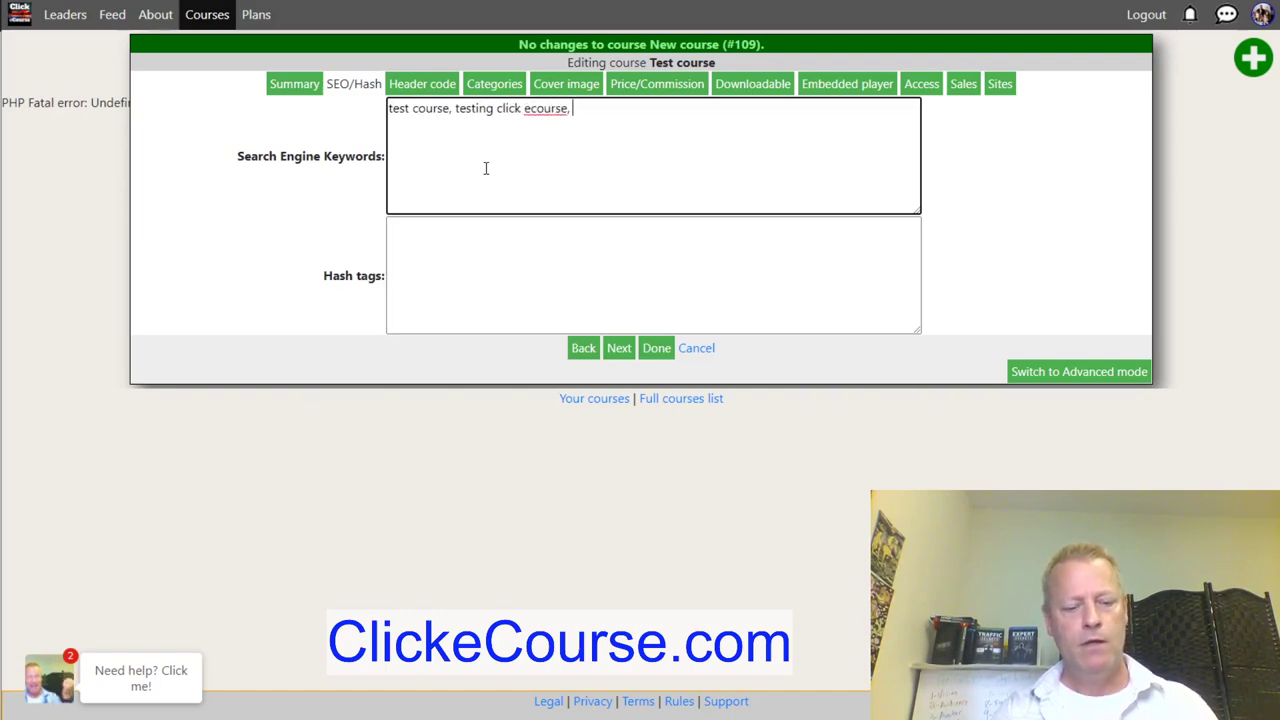
type("weight lo")
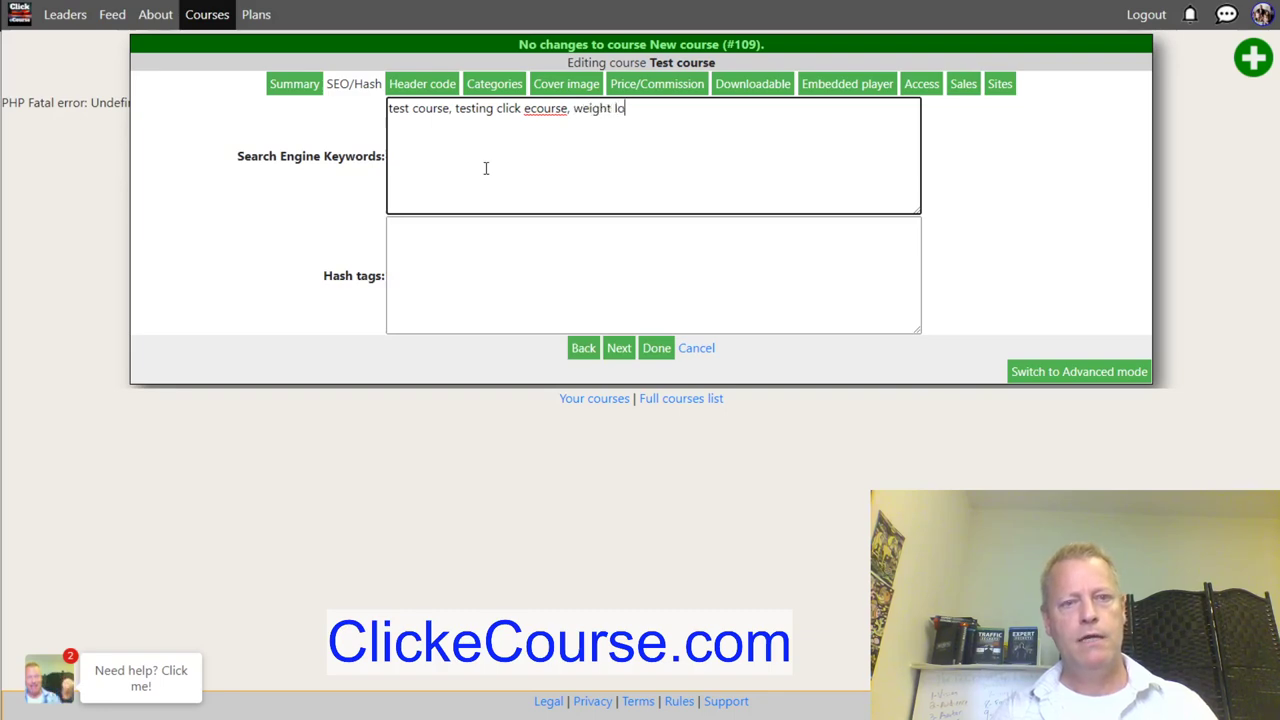
type("ss, course hosting,")
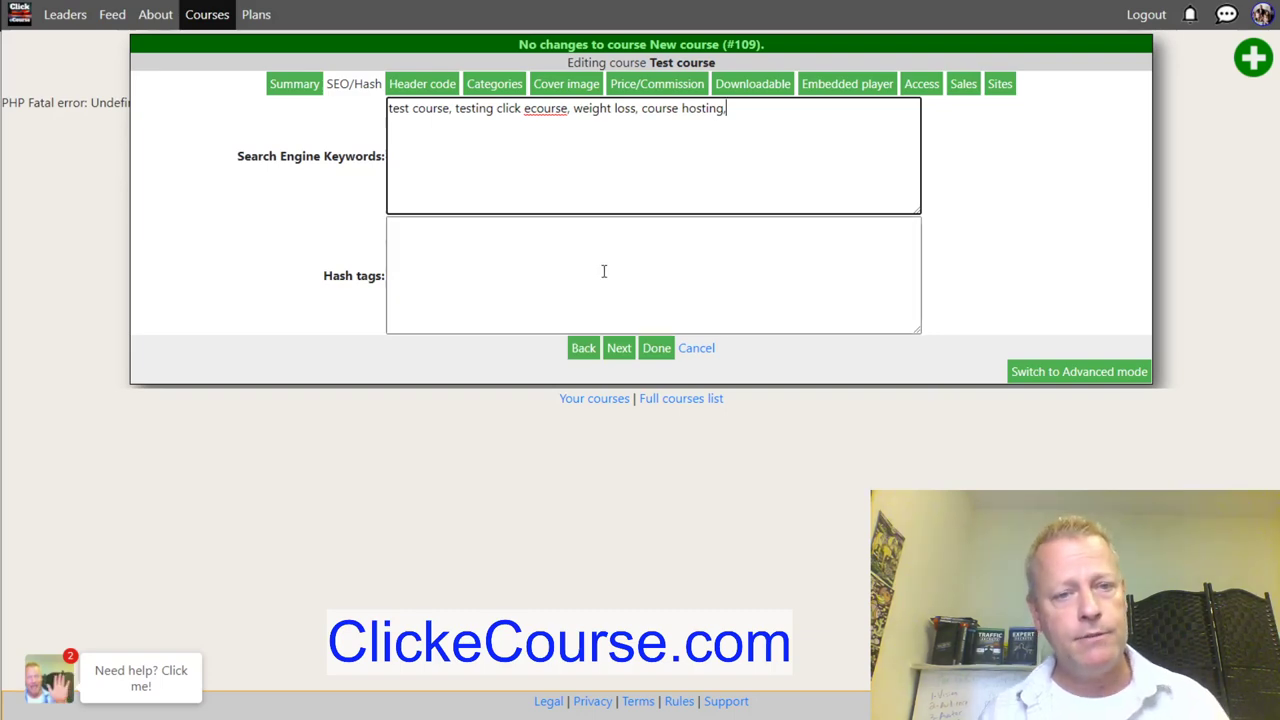
left_click(619, 348)
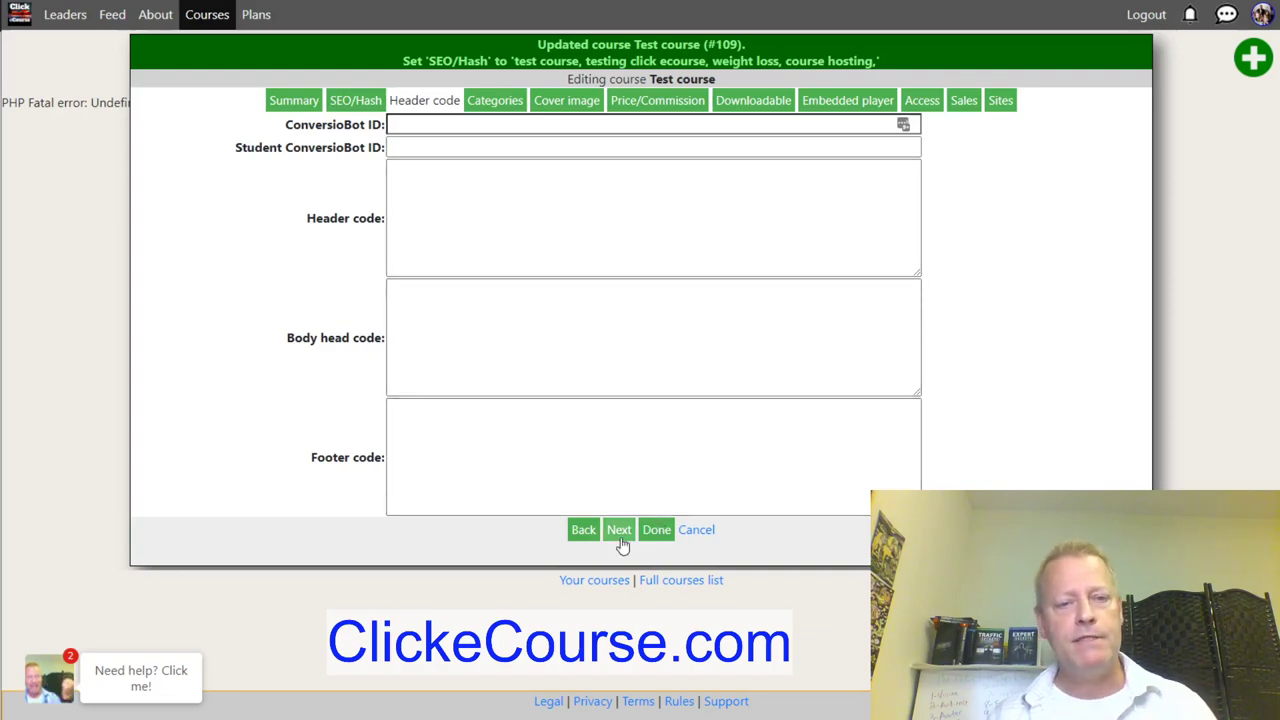
Add Attraction Marketing, Email list building, Lead generation, Online Strategies and Course Creation categories, and save
left_click(618, 530)
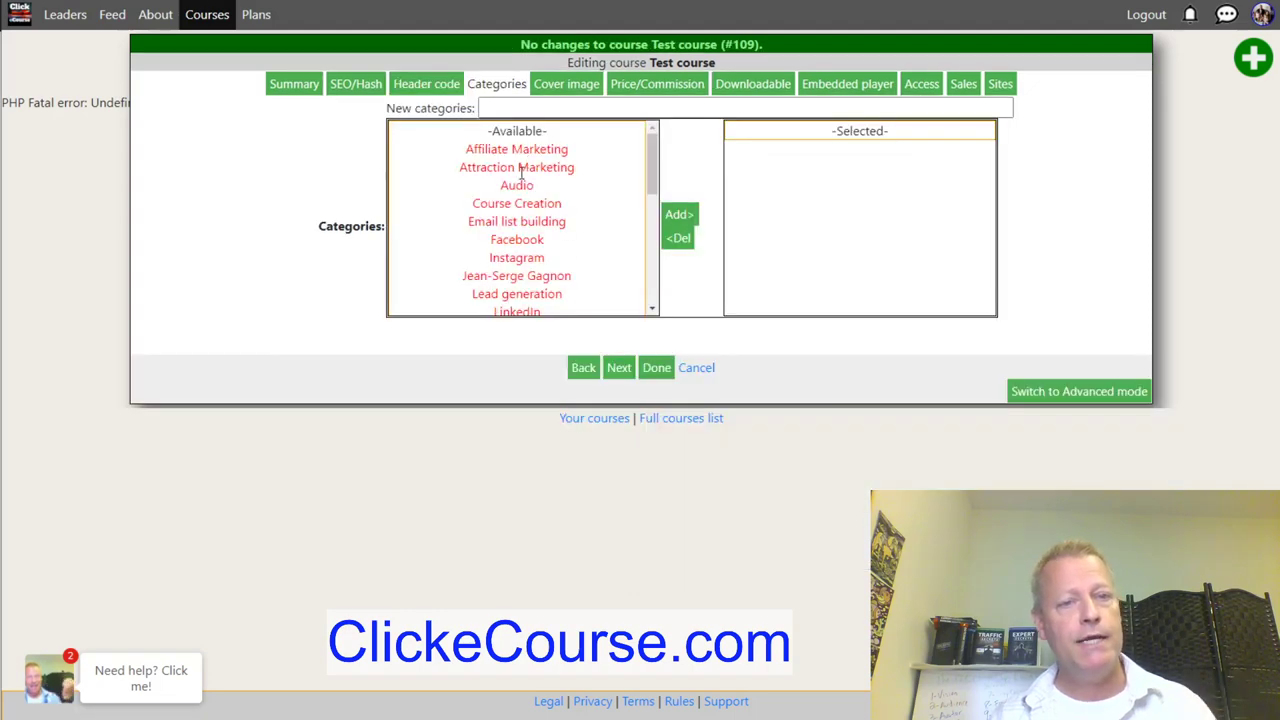
left_click(517, 167)
left_click(678, 215)
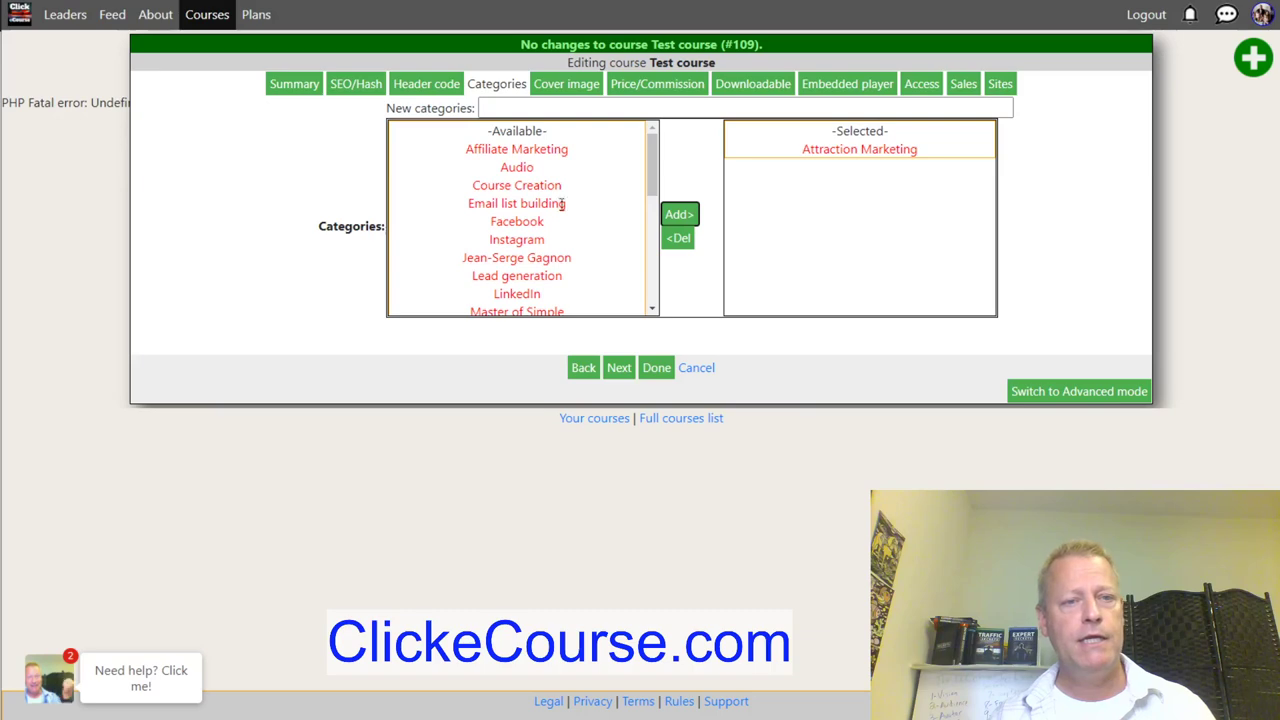
left_click(517, 203)
left_click(678, 215)
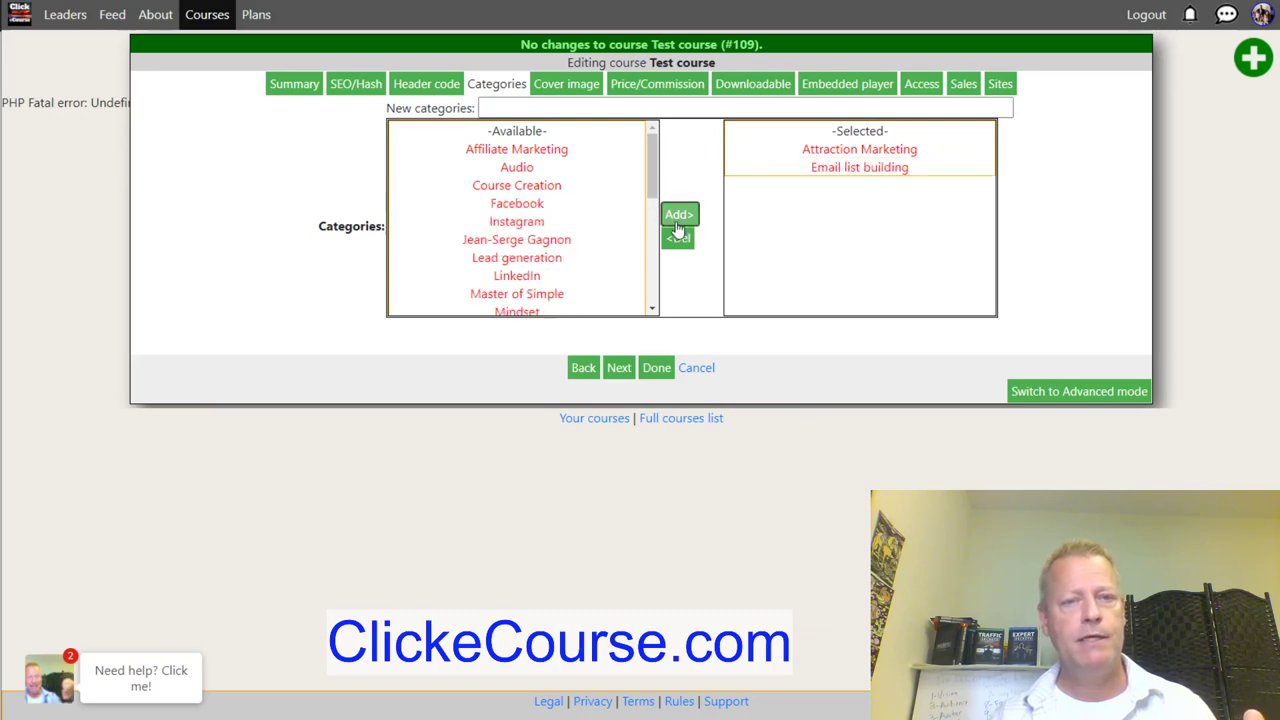
left_click(516, 257)
left_click(678, 215)
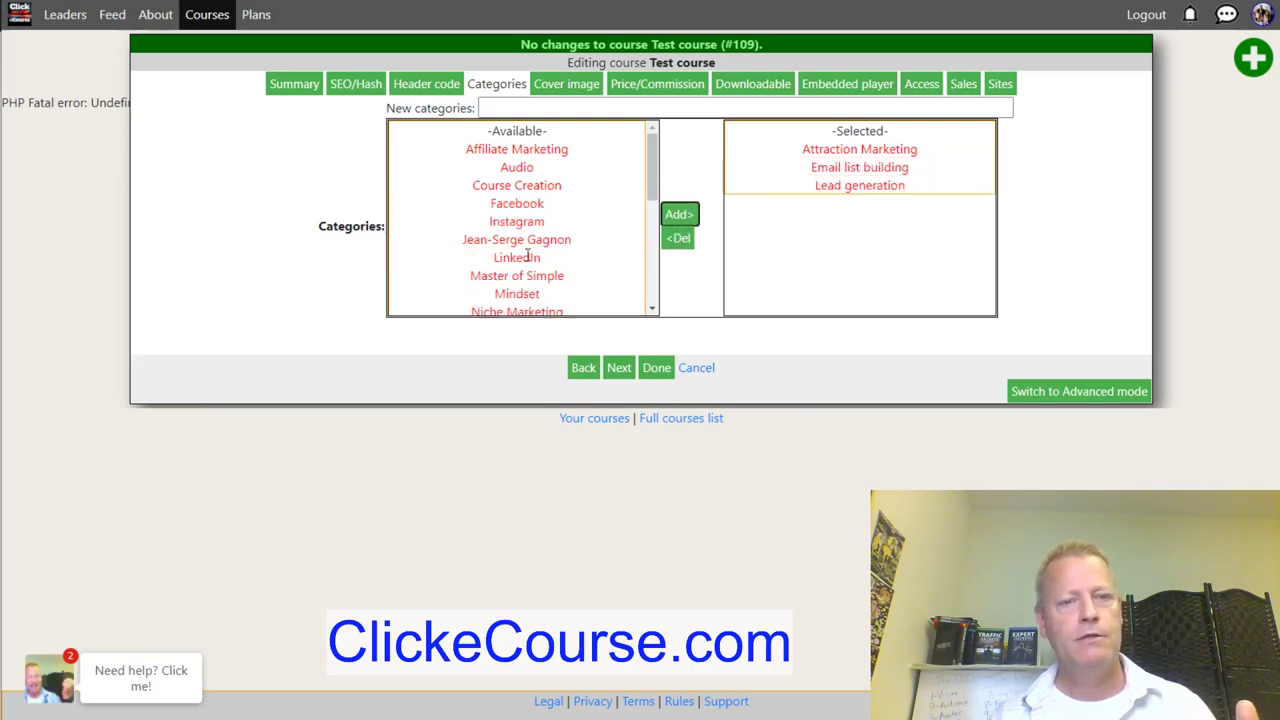
scroll(527, 255, "down", 3)
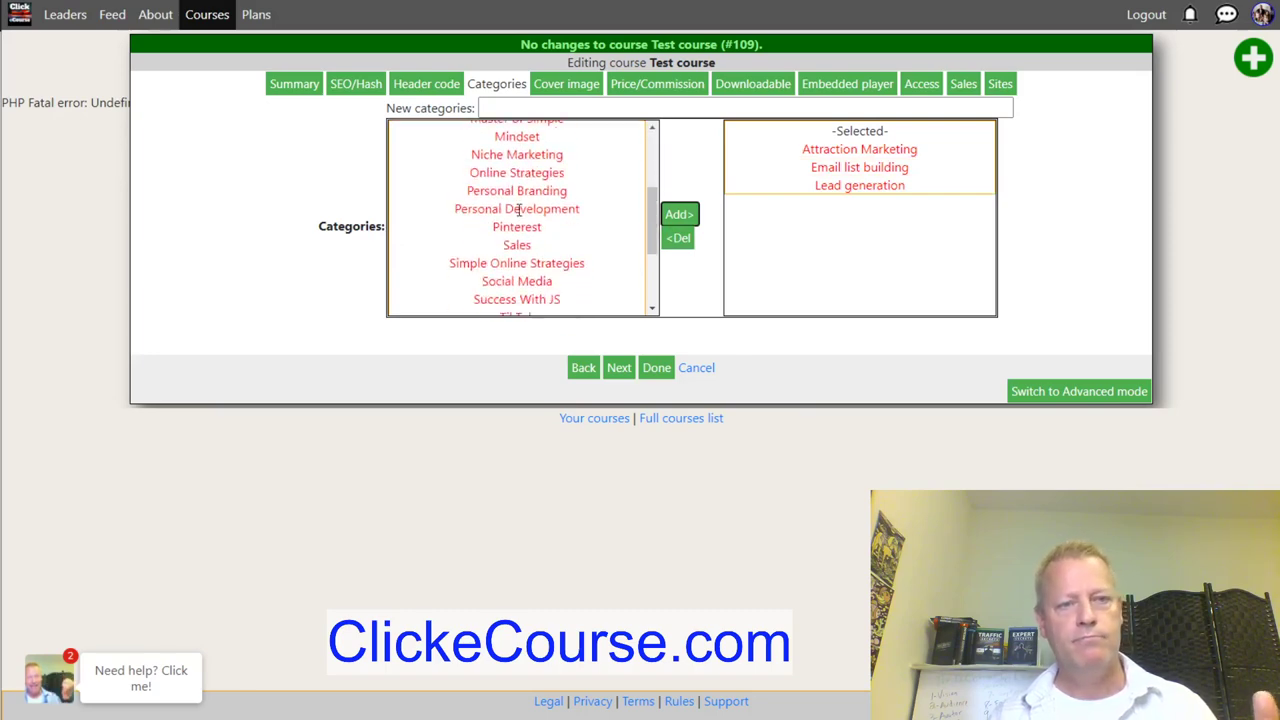
left_click(516, 172)
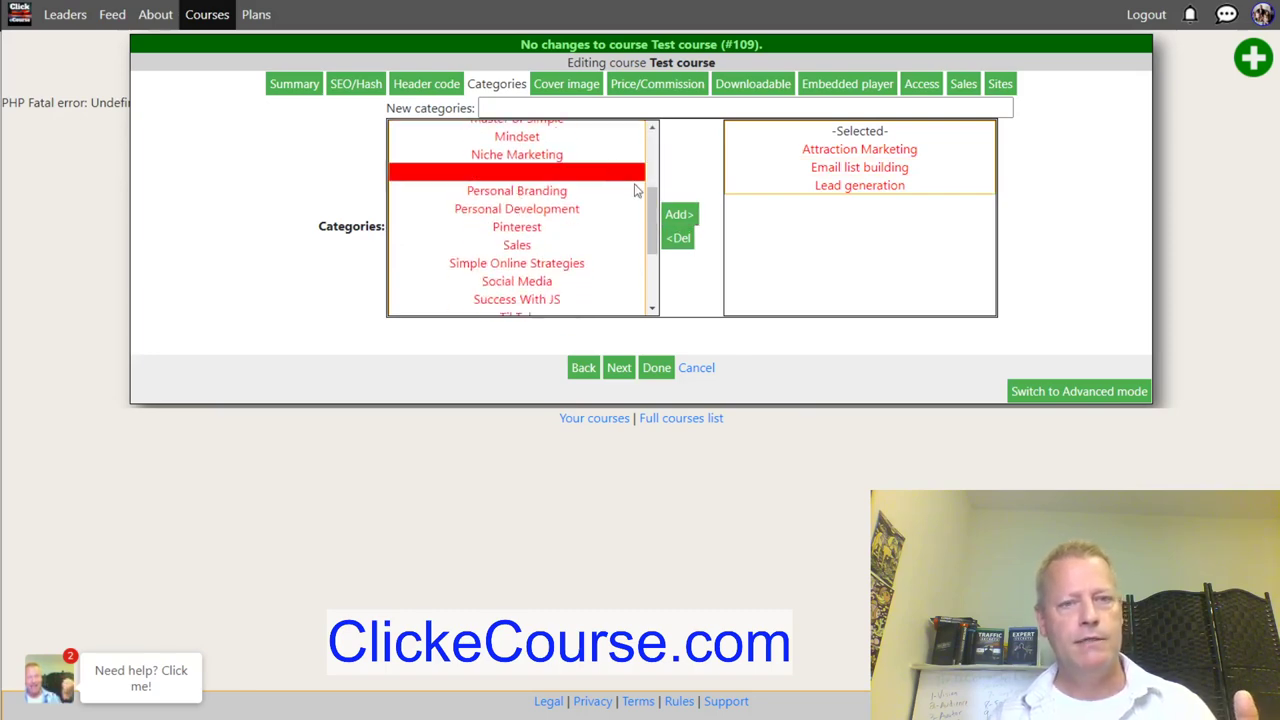
left_click(678, 215)
scroll(575, 245, "down", 2)
scroll(560, 260, "up", 6)
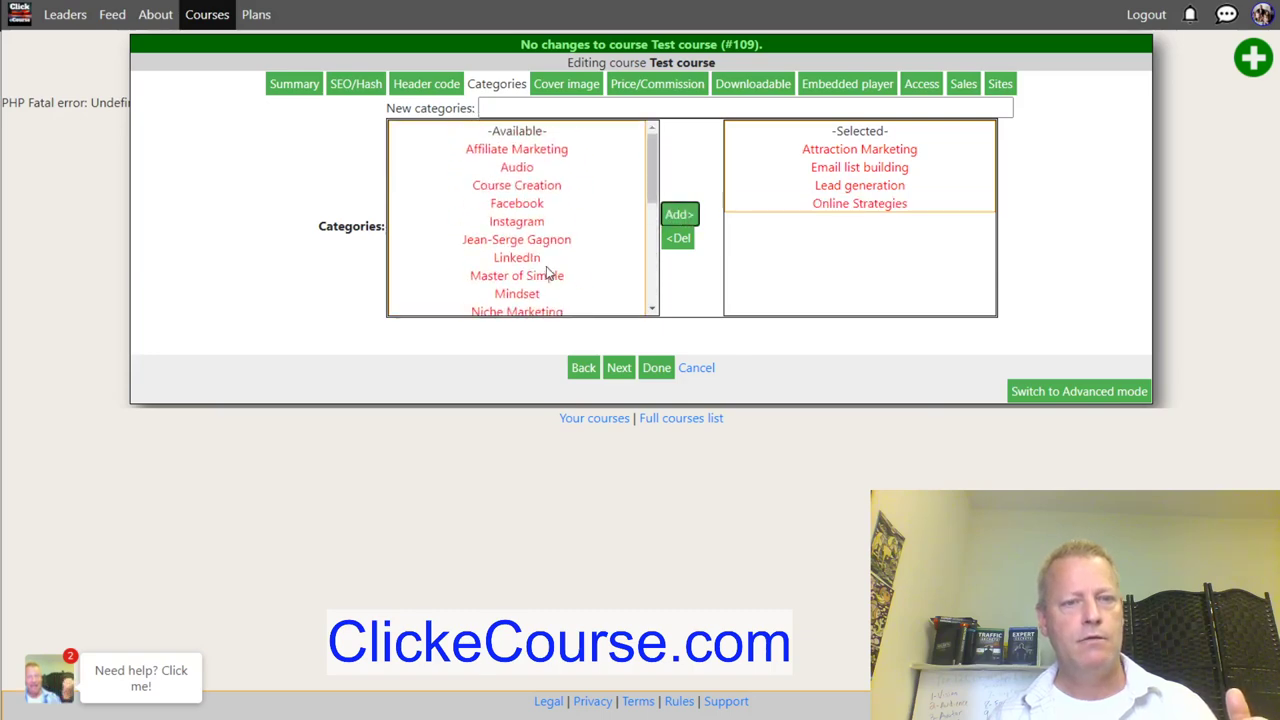
left_click(517, 185)
left_click(678, 214)
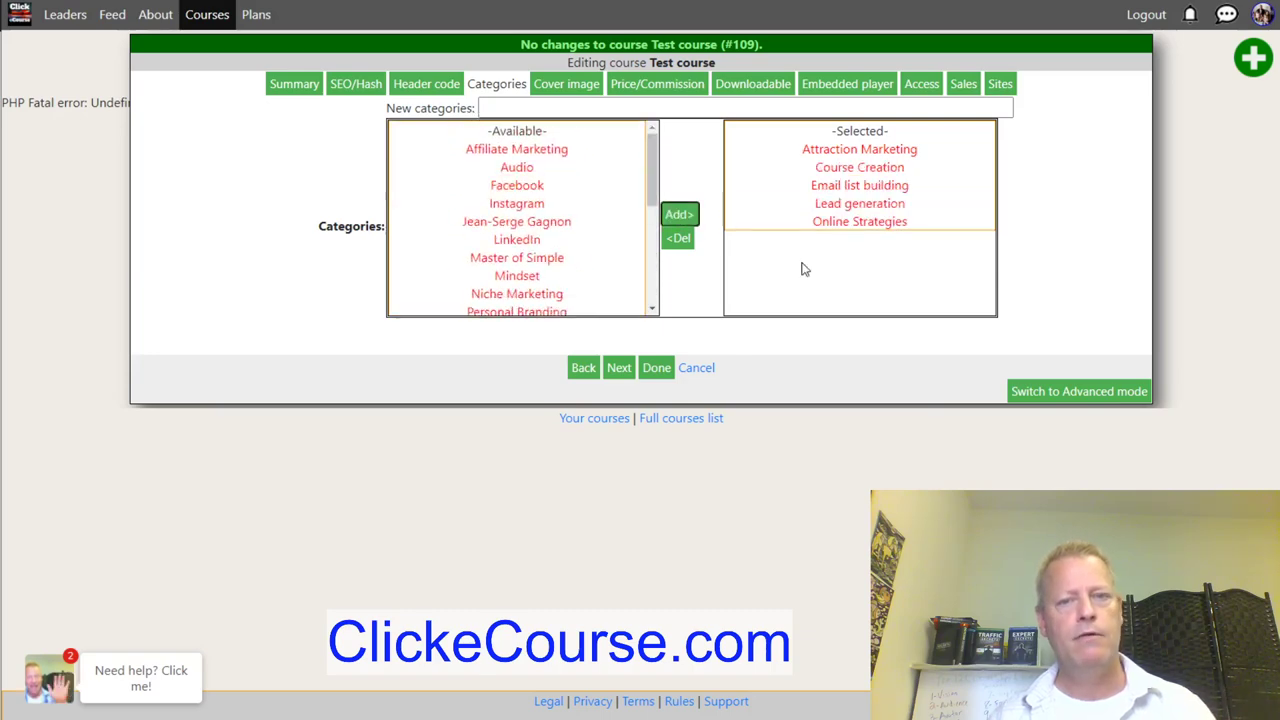
left_click(619, 367)
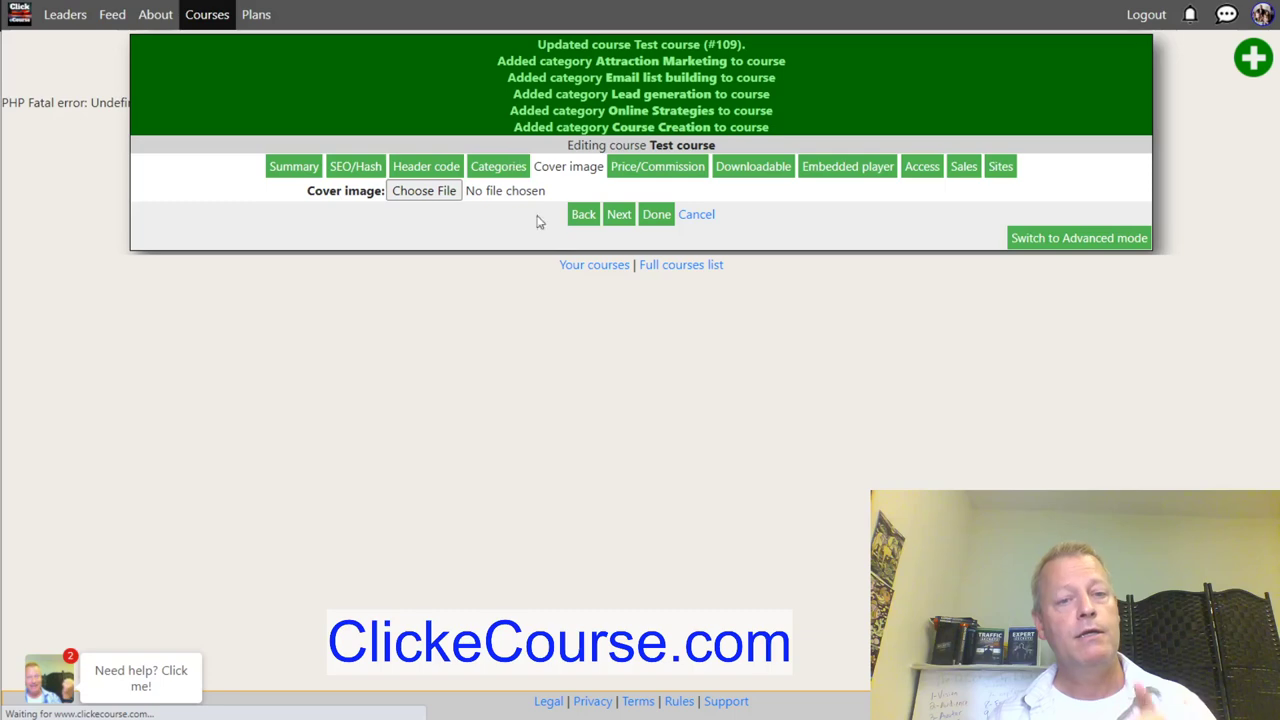
Move back through the SEO, Categories and Cover image steps, then focus the new category field
left_click(583, 216)
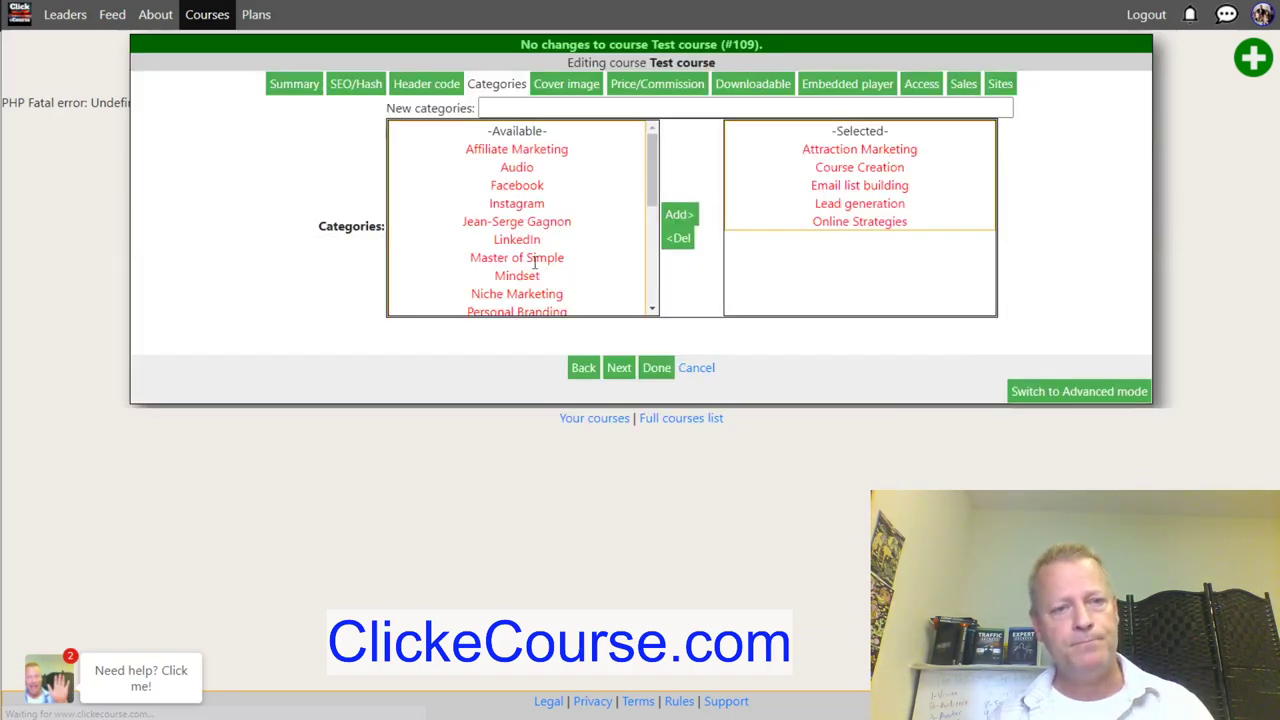
left_click(362, 88)
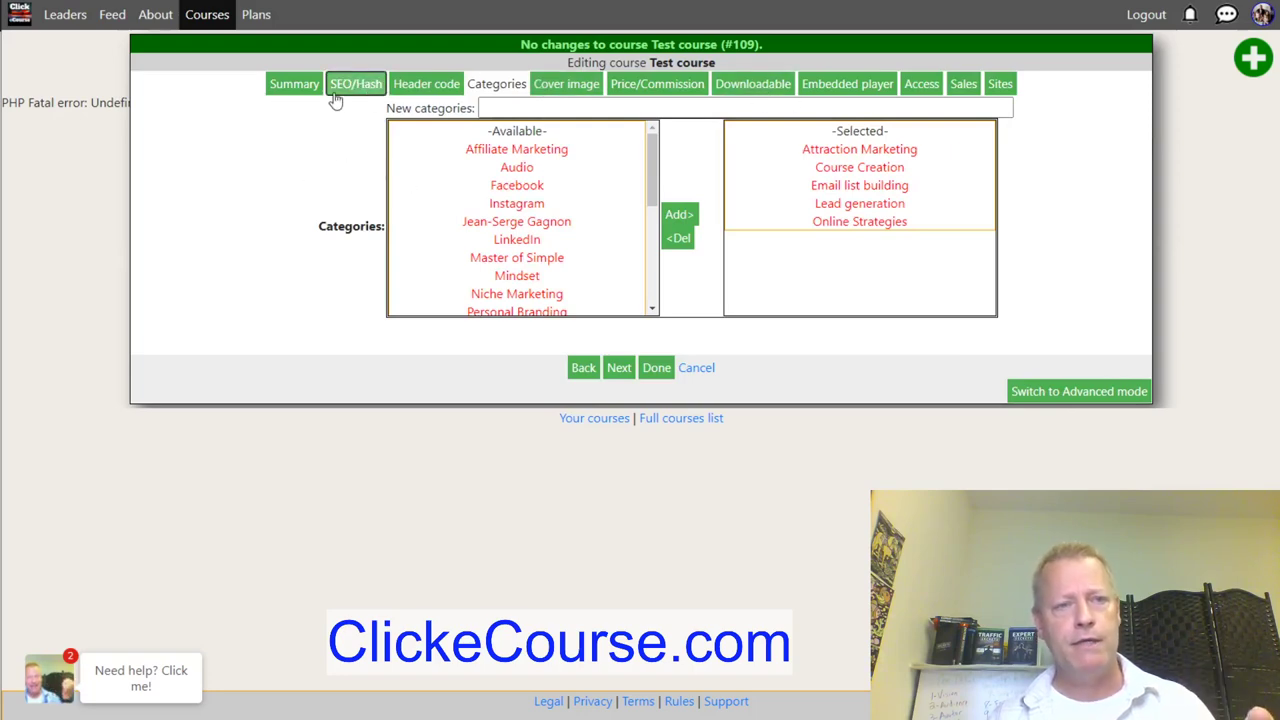
left_click(498, 88)
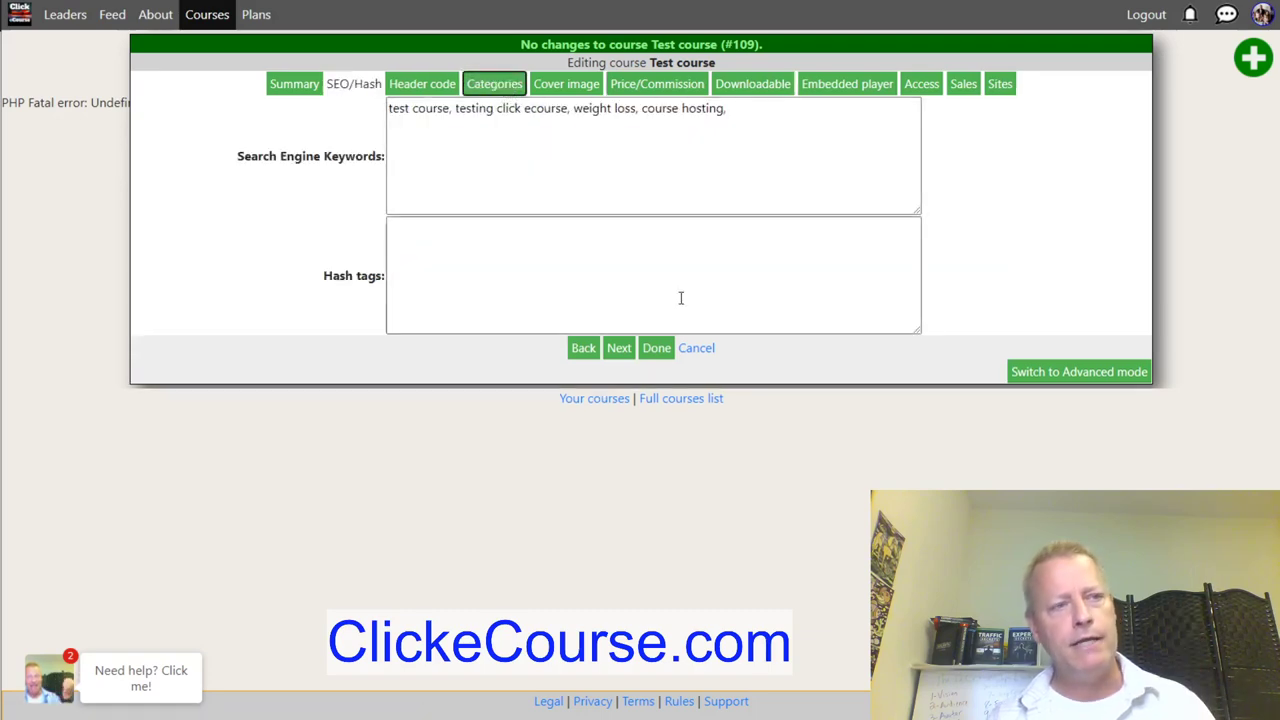
left_click(572, 86)
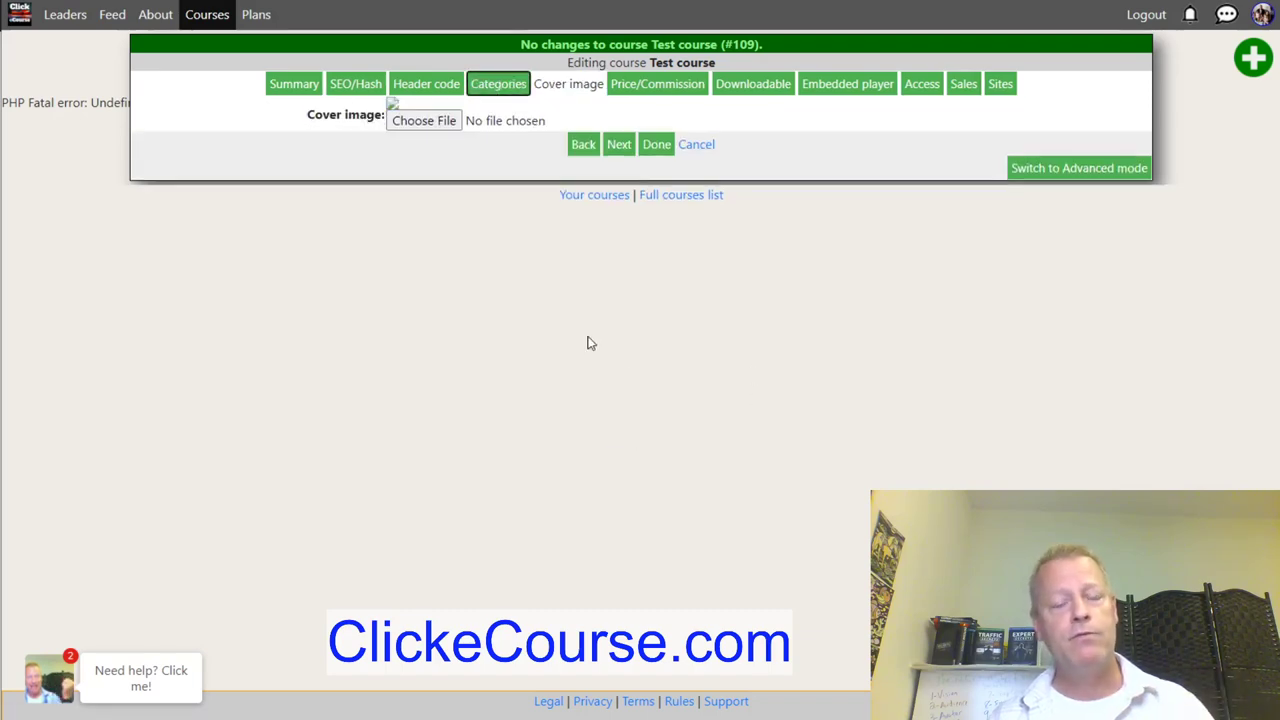
scroll(531, 210, "down", 5)
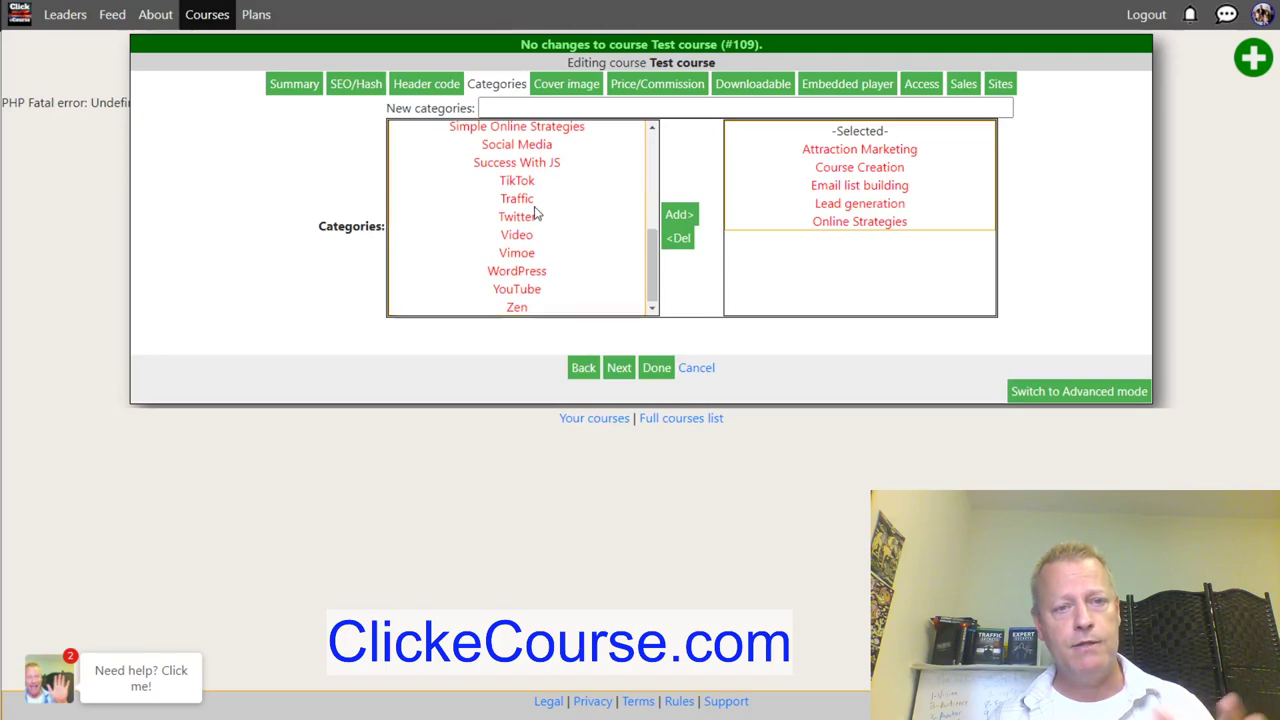
scroll(538, 214, "up", 5)
scroll(530, 228, "down", 5)
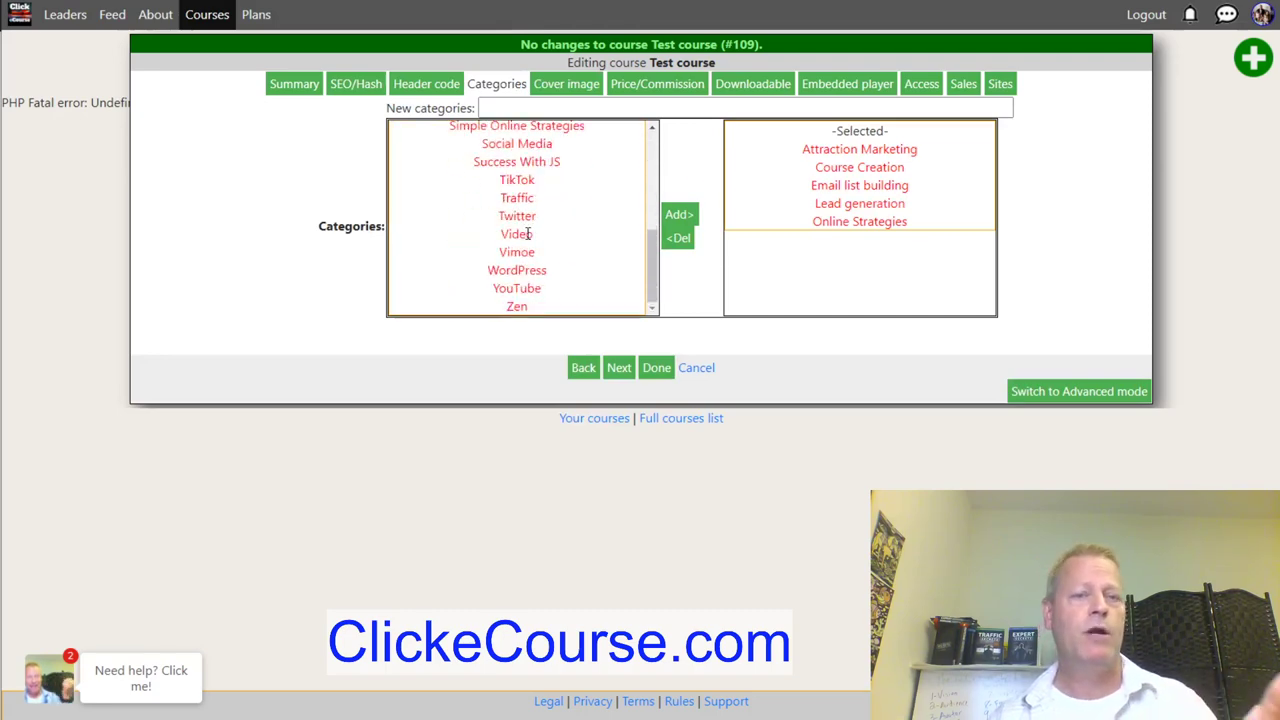
scroll(528, 233, "up", 5)
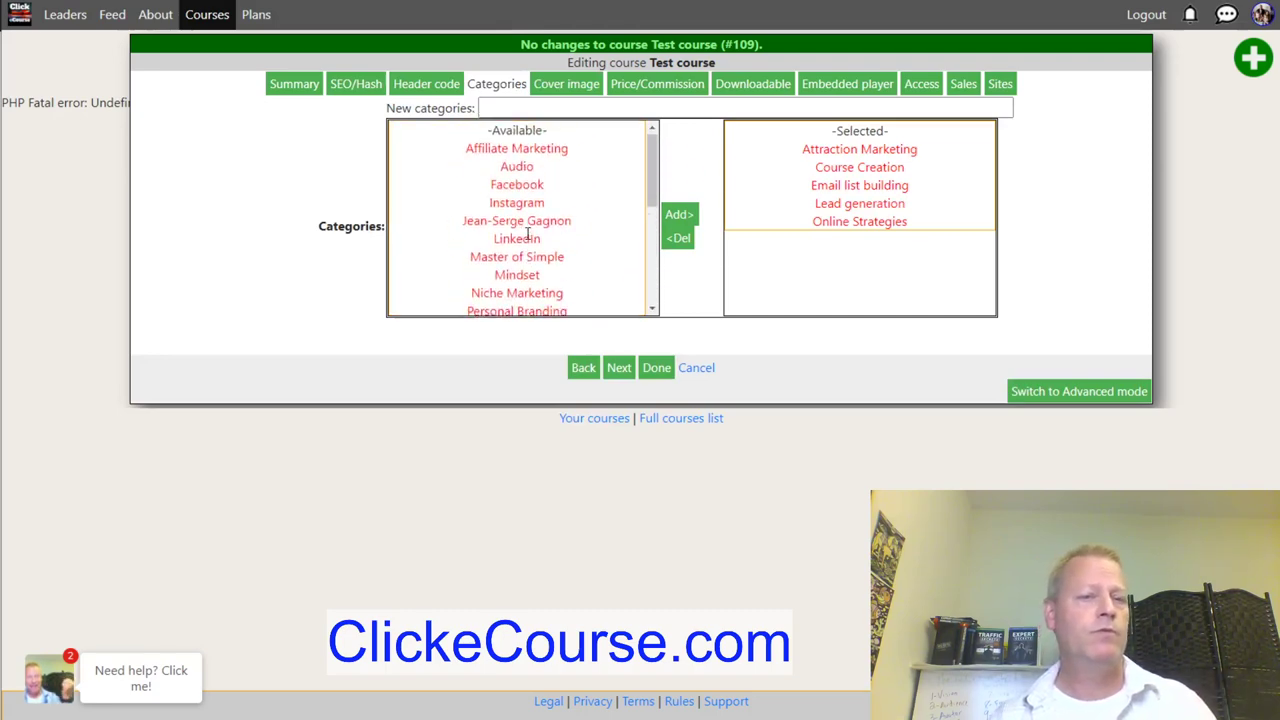
left_click(518, 108)
Save 'Test course' as a new category, then add 'testing, test course' as further new categories
type("Test course")
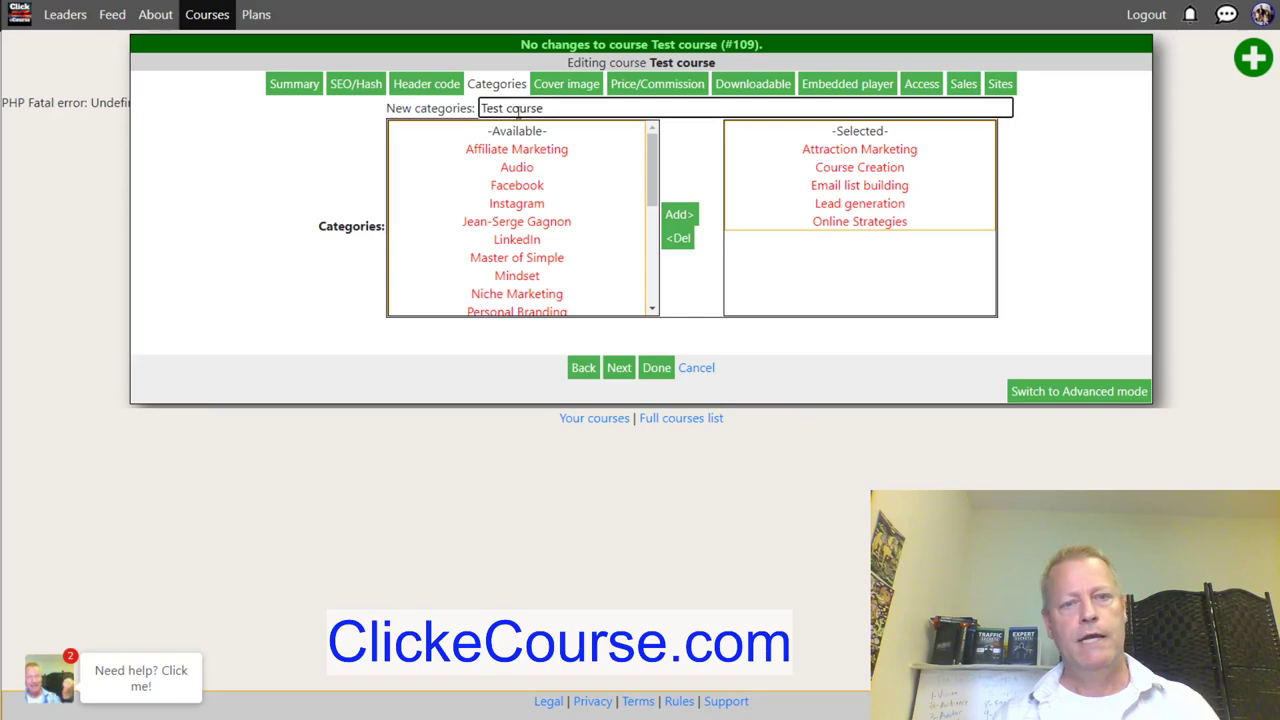
left_click(617, 367)
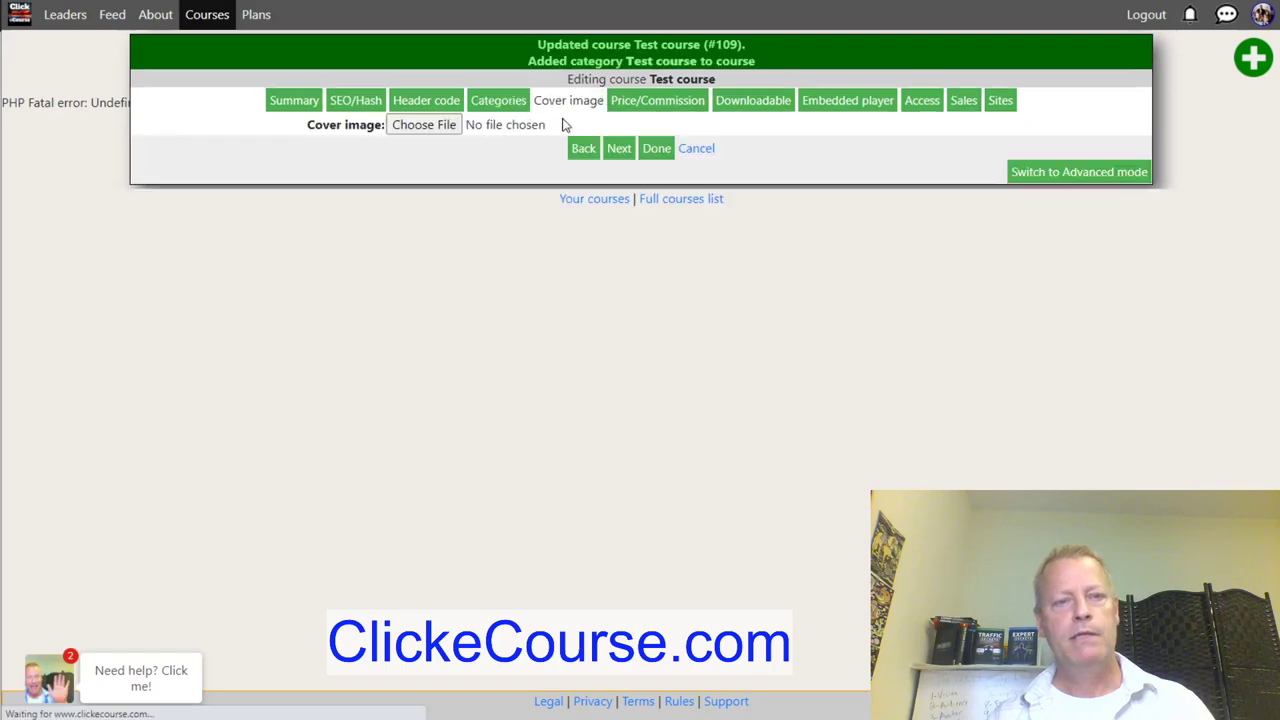
left_click(498, 100)
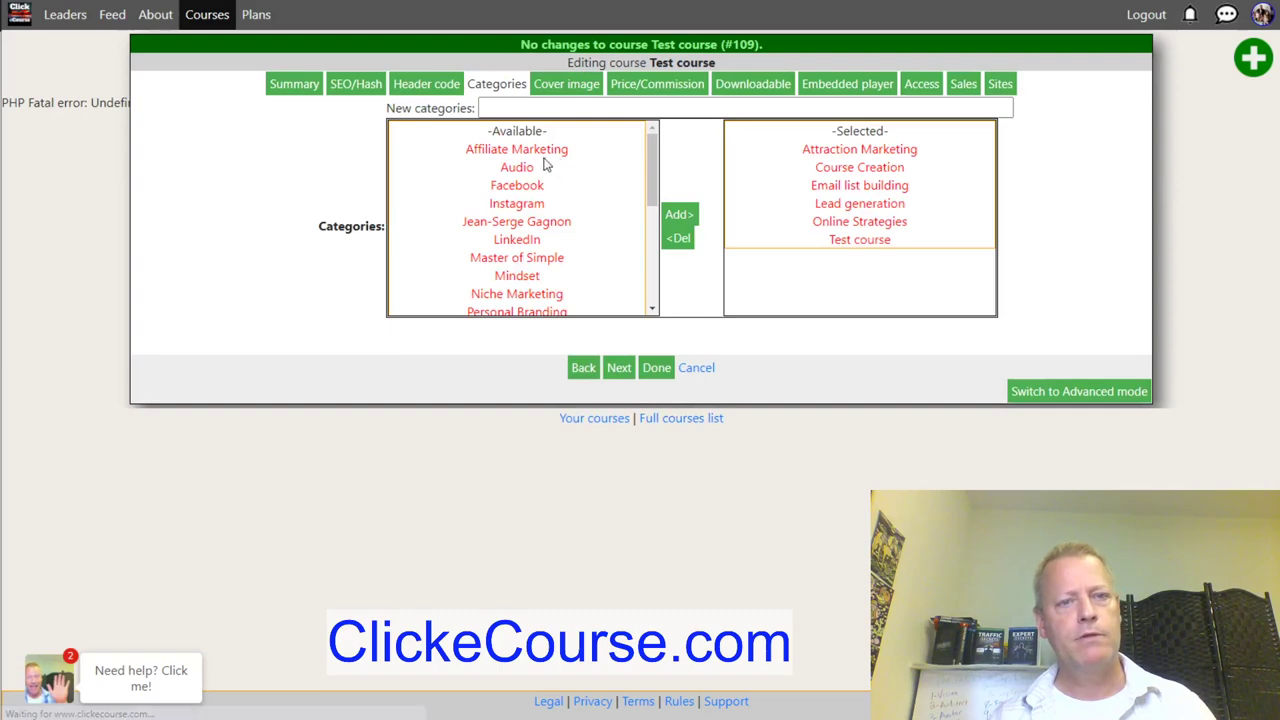
left_click(530, 108)
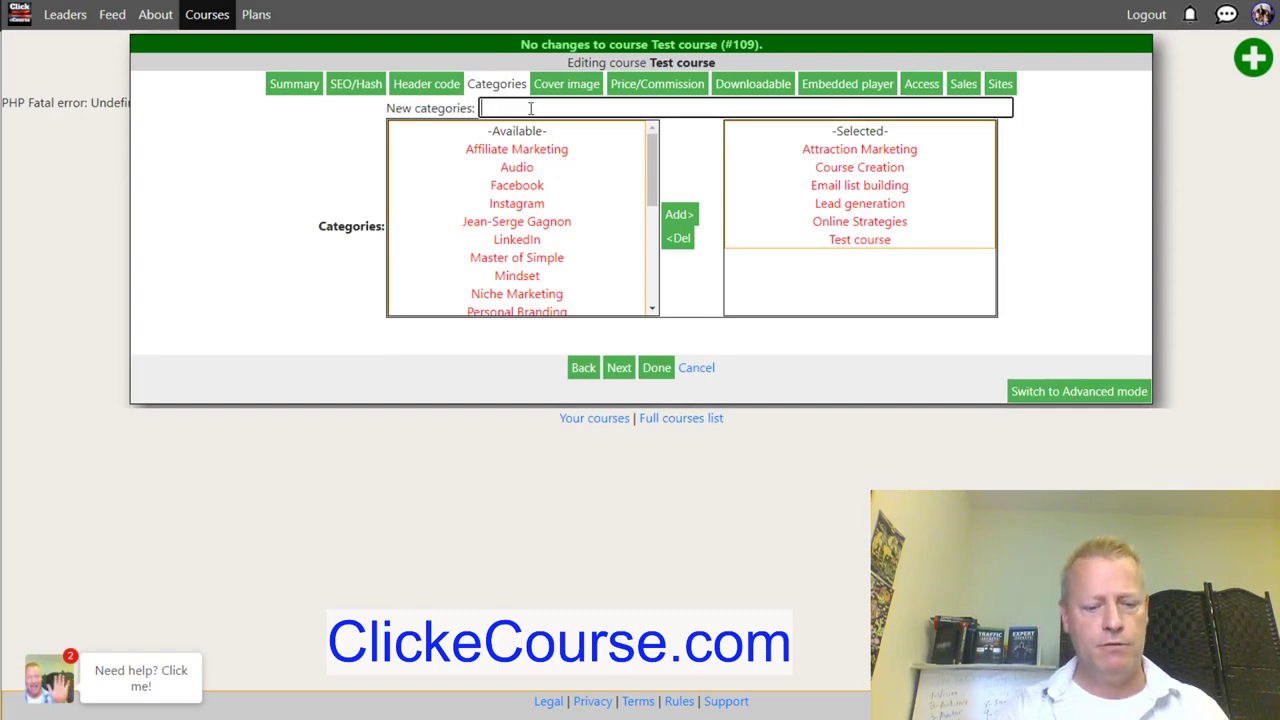
type("testing, te")
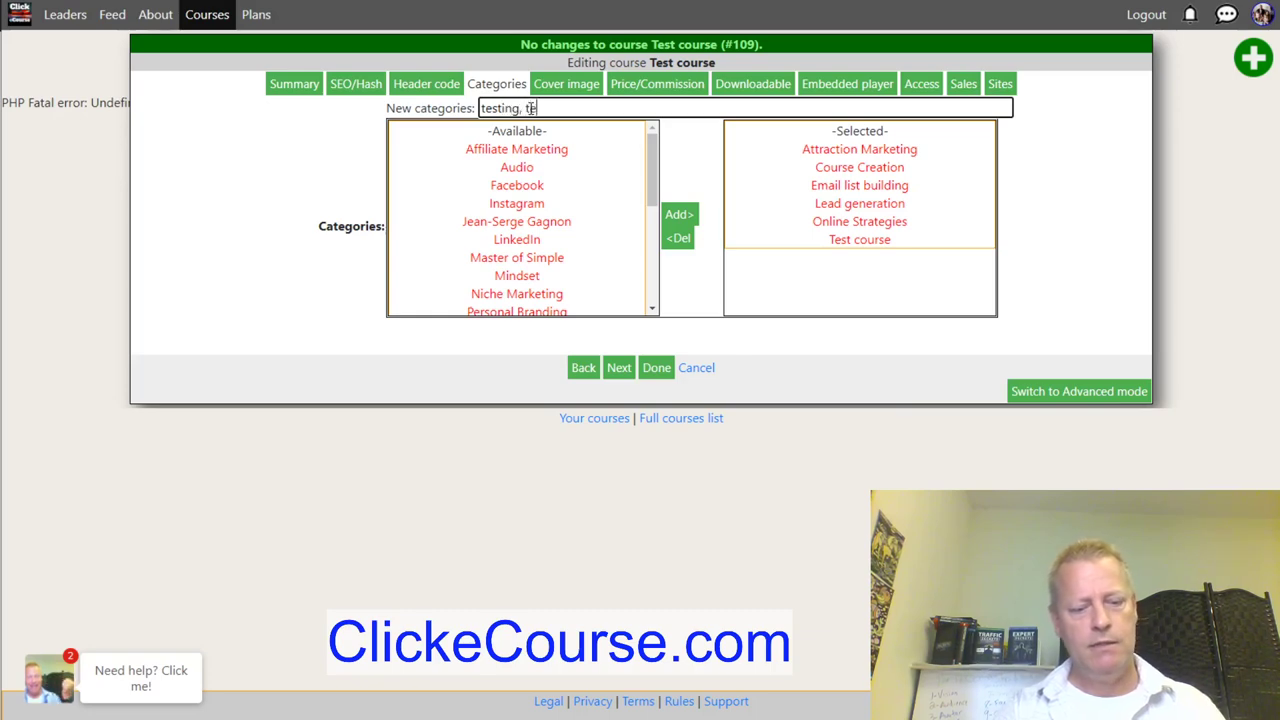
type("st")
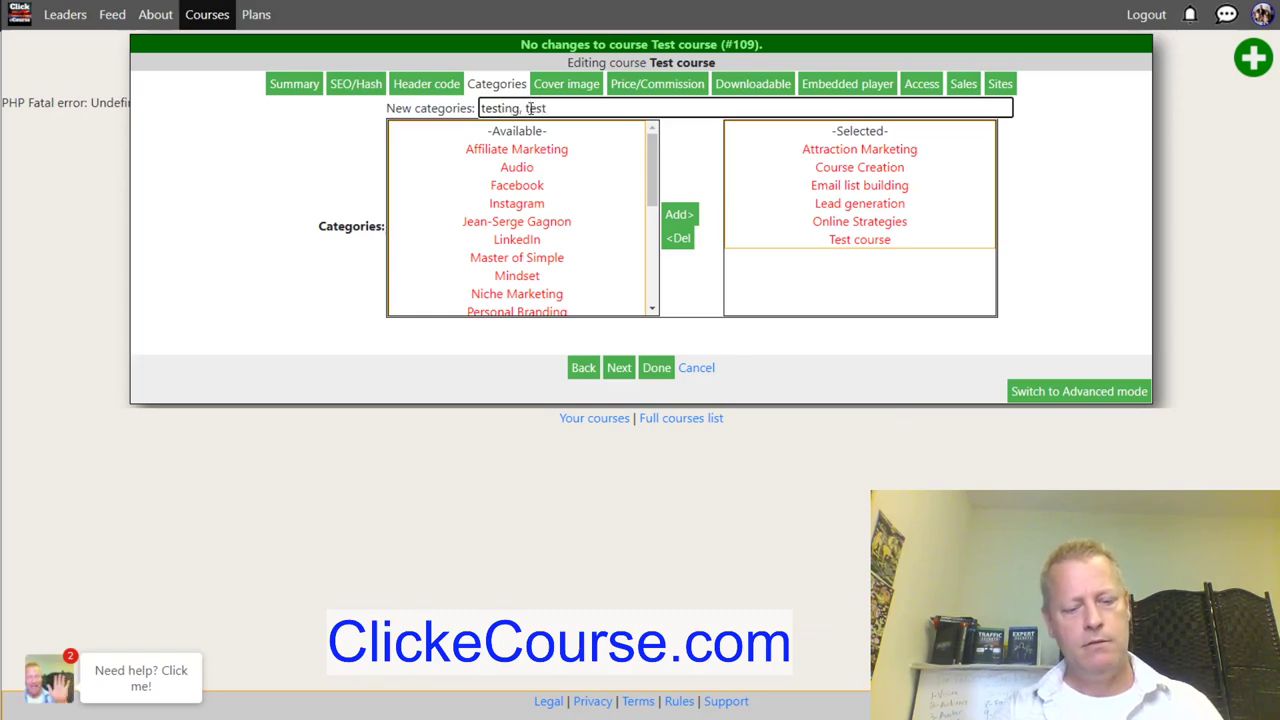
type(" course")
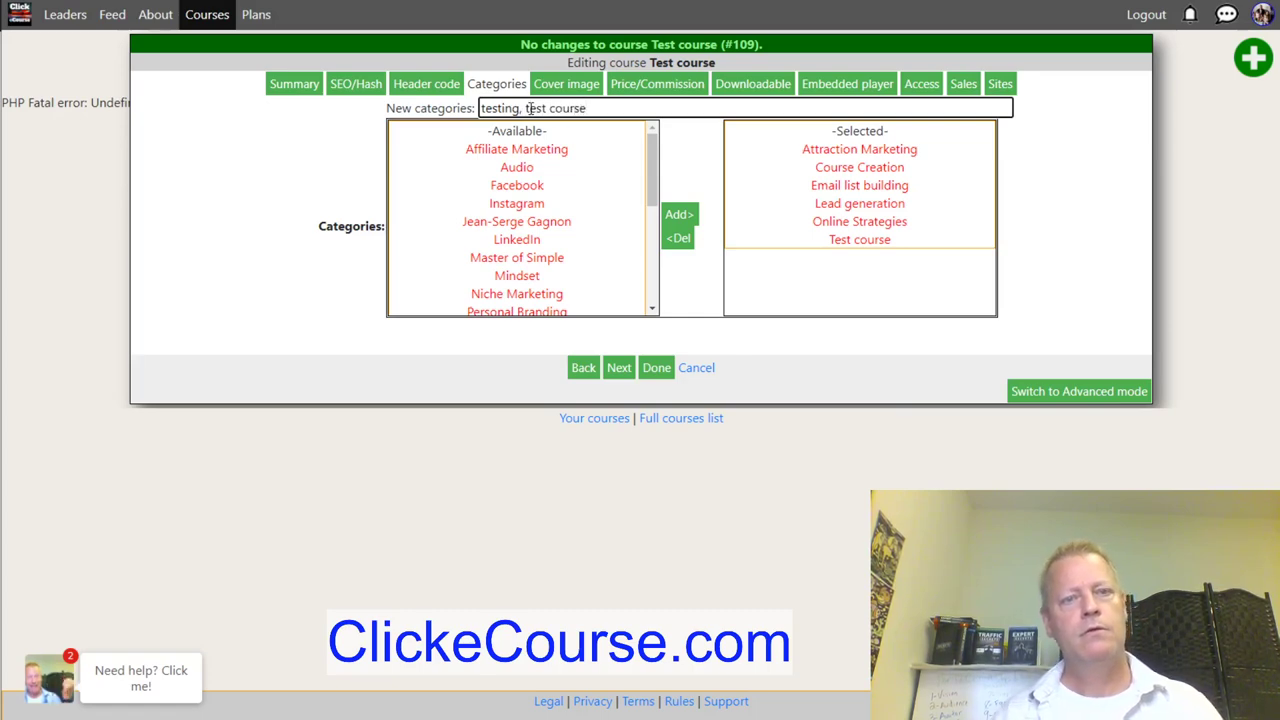
left_click(677, 217)
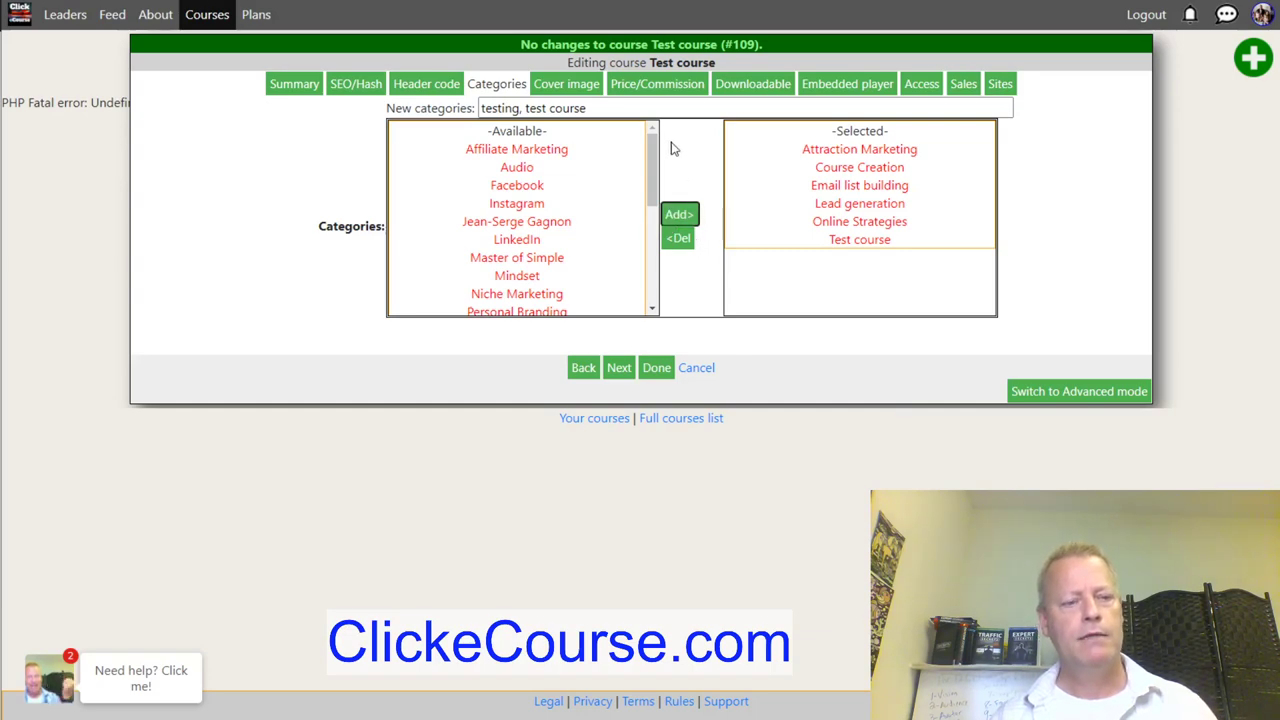
left_click(541, 110)
left_click_drag(522, 108, 511, 108)
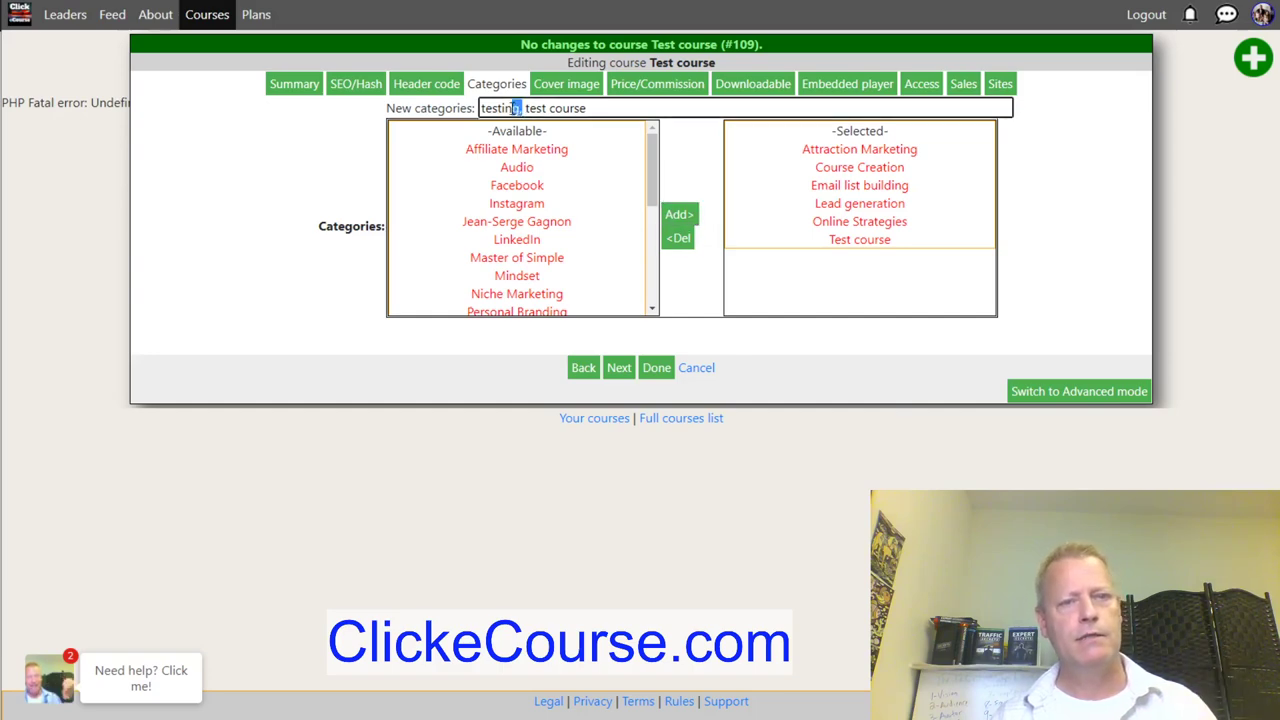
Set I CRACKED THE CODE.v2.png as the course cover image and save it
left_click(566, 84)
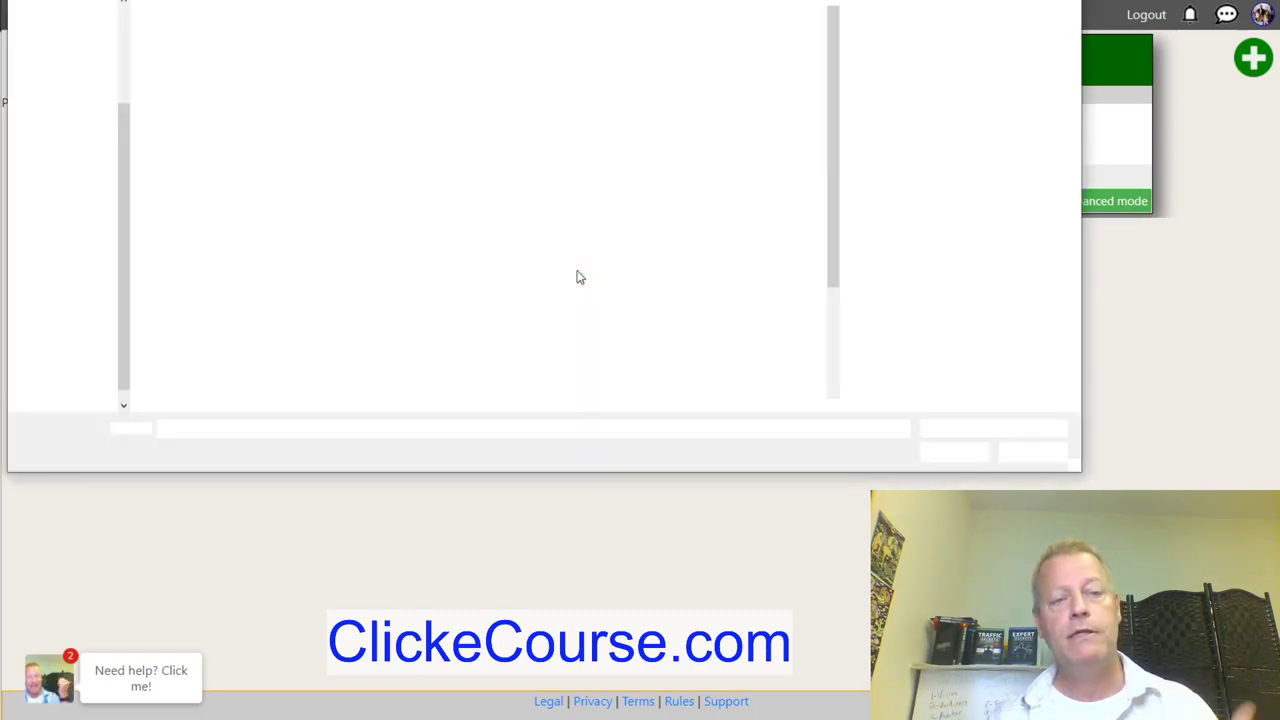
left_click(637, 176)
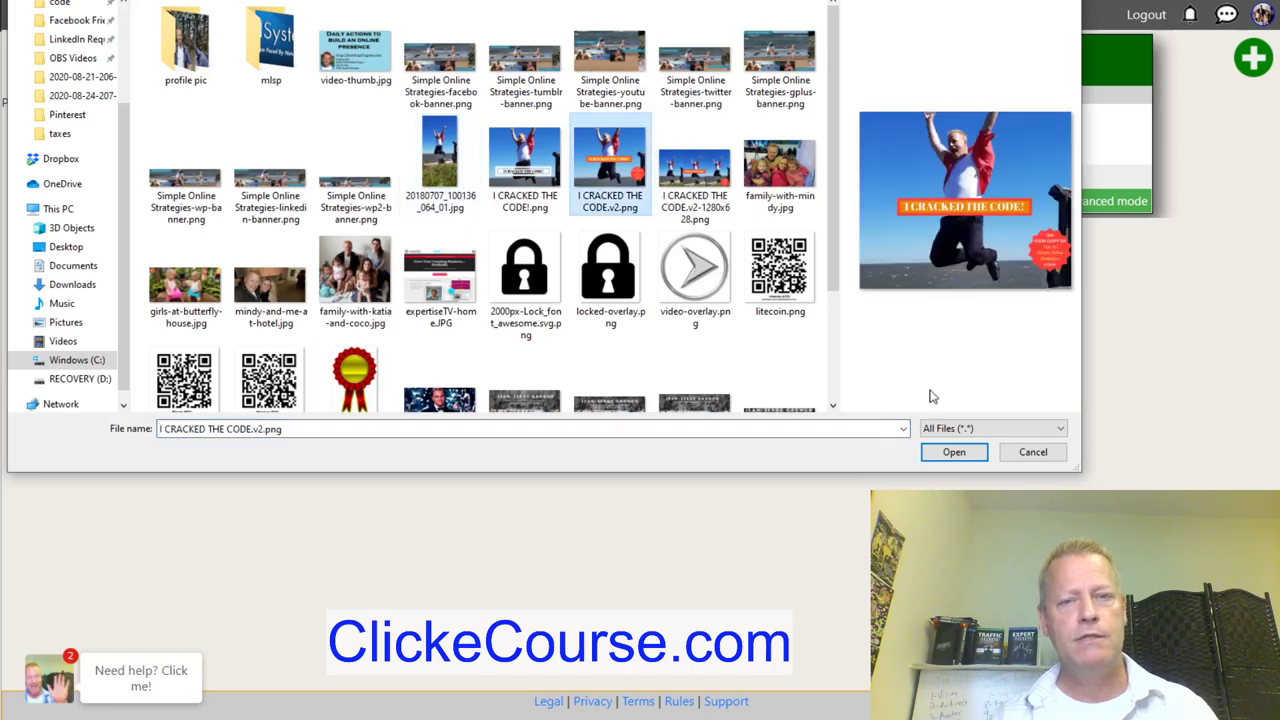
left_click(952, 455)
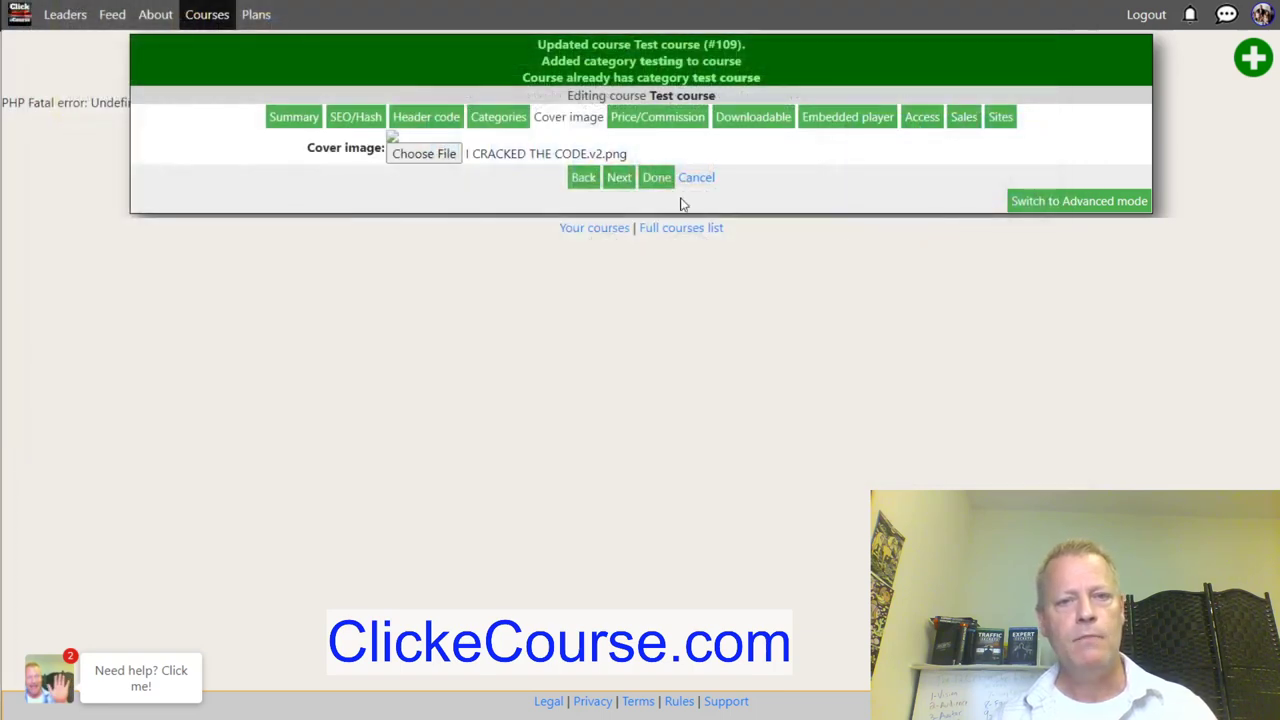
left_click(617, 177)
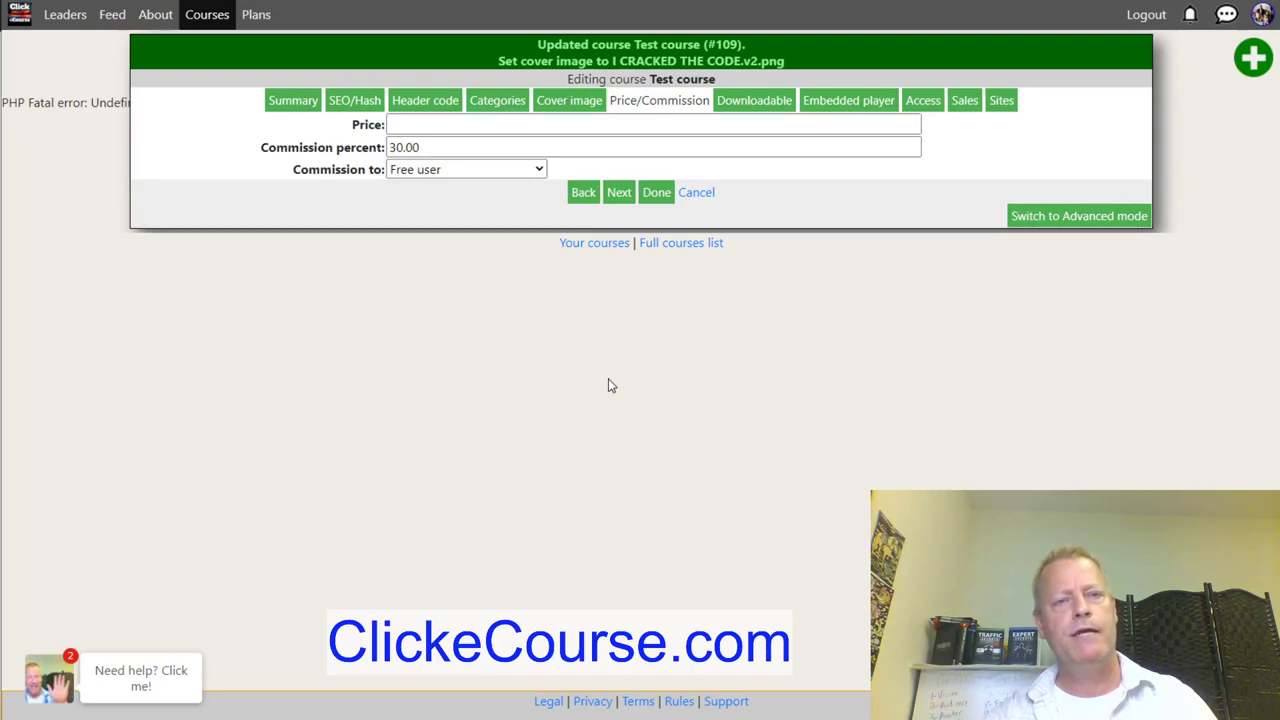
Set the course price to 2997 and the commission percent to 100
left_click(426, 125)
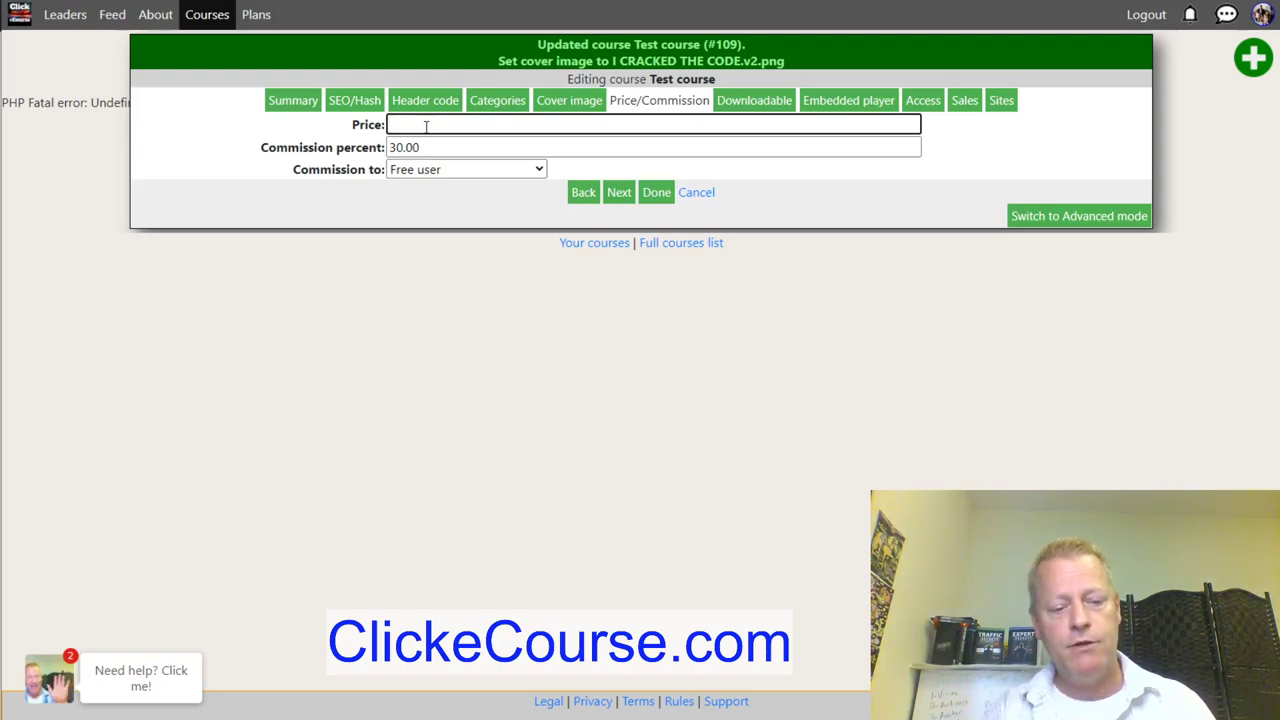
type("2997")
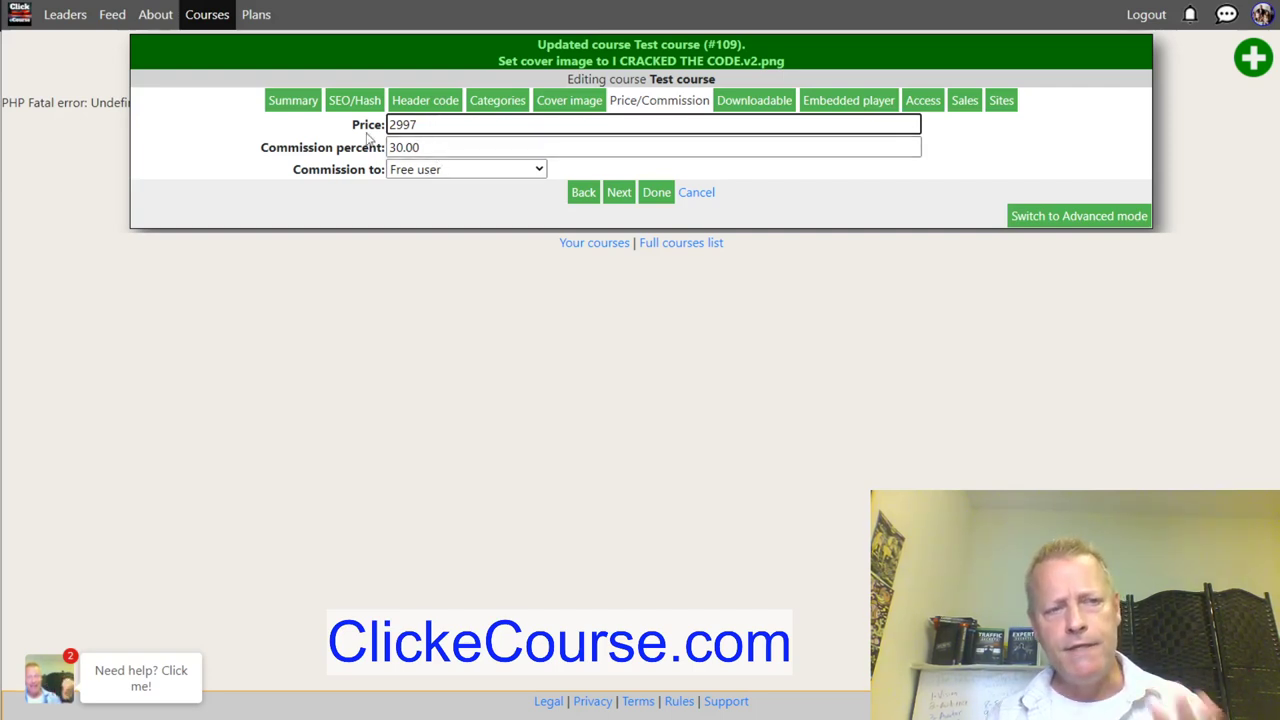
left_click_drag(303, 147, 309, 147)
left_click(472, 152)
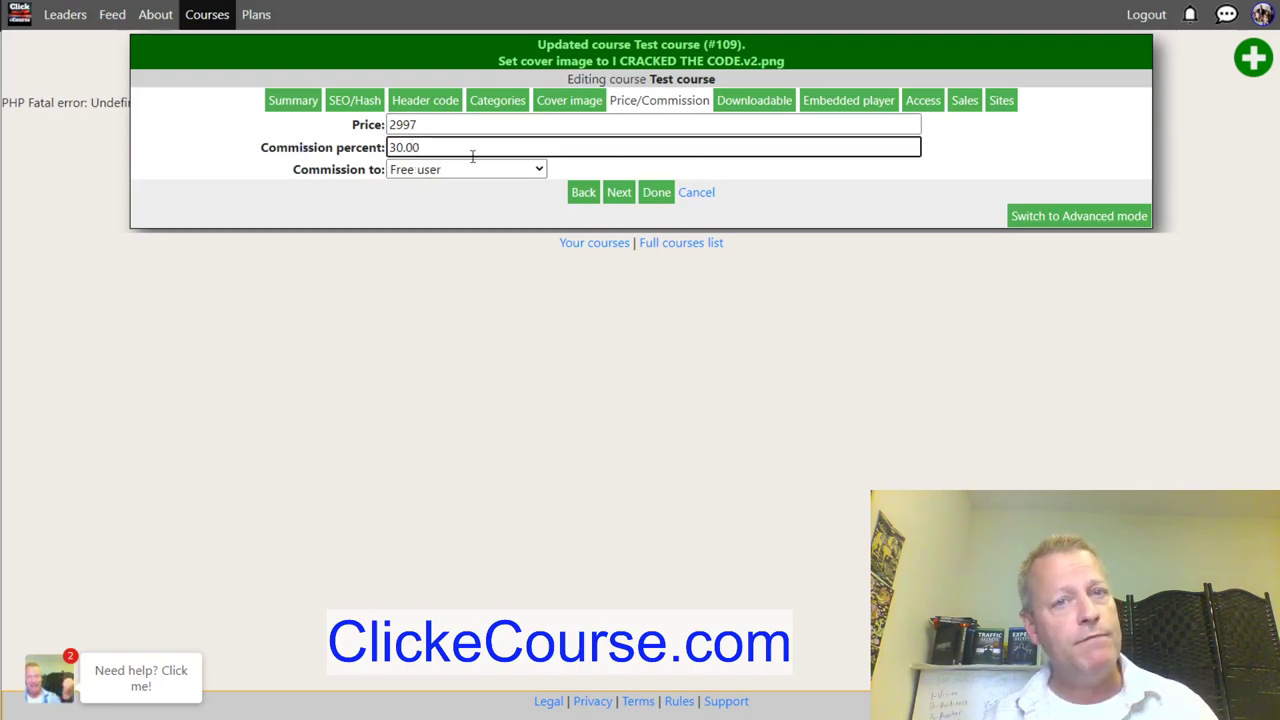
key("Left")
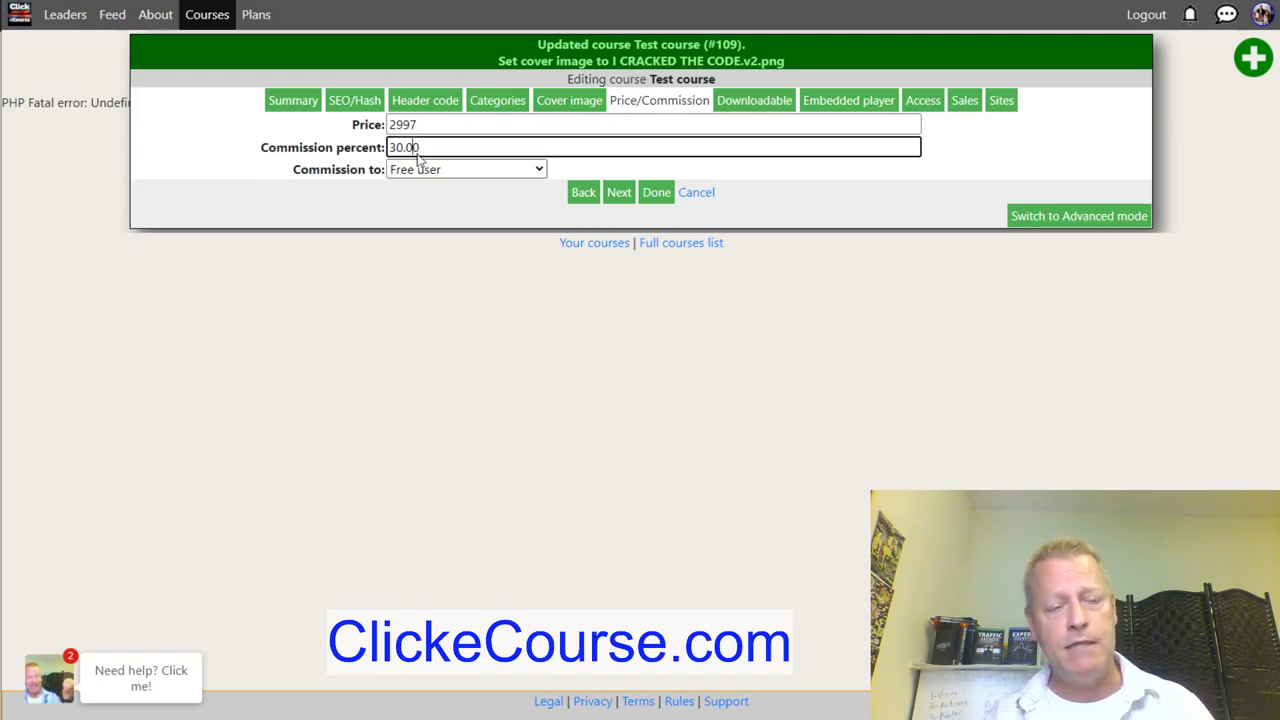
left_click(448, 147)
key("ctrl+a")
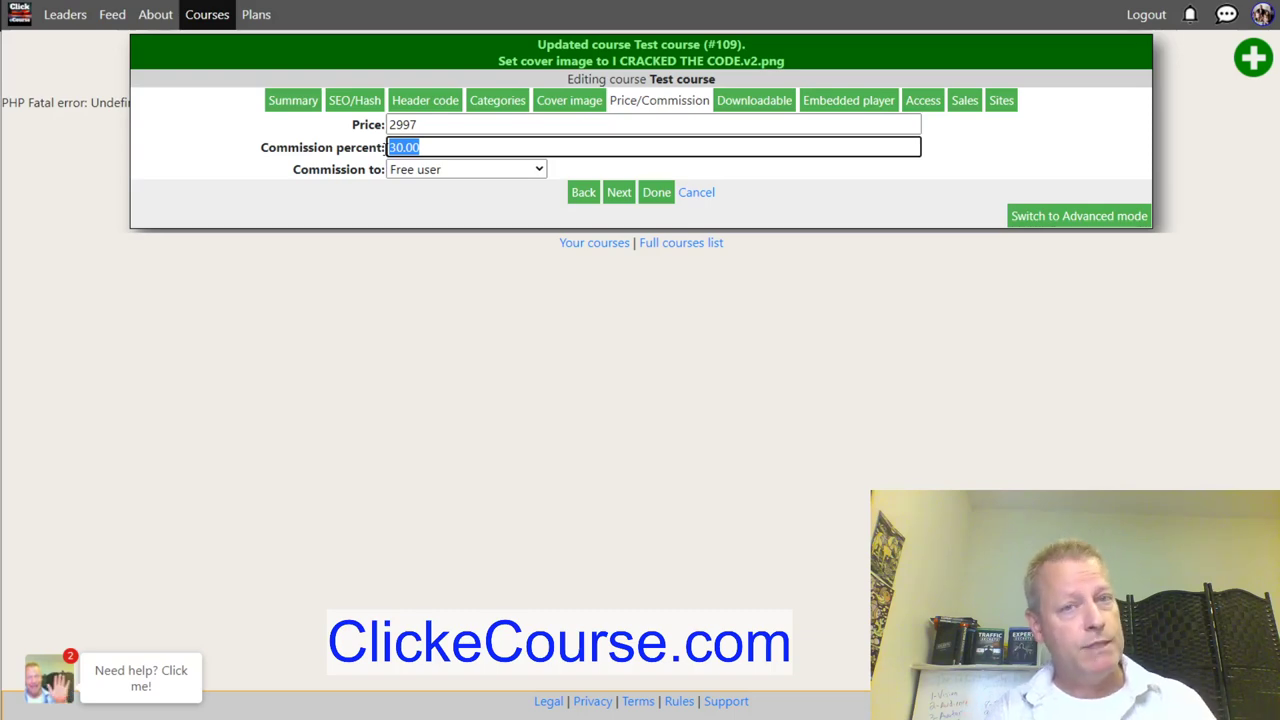
type("100")
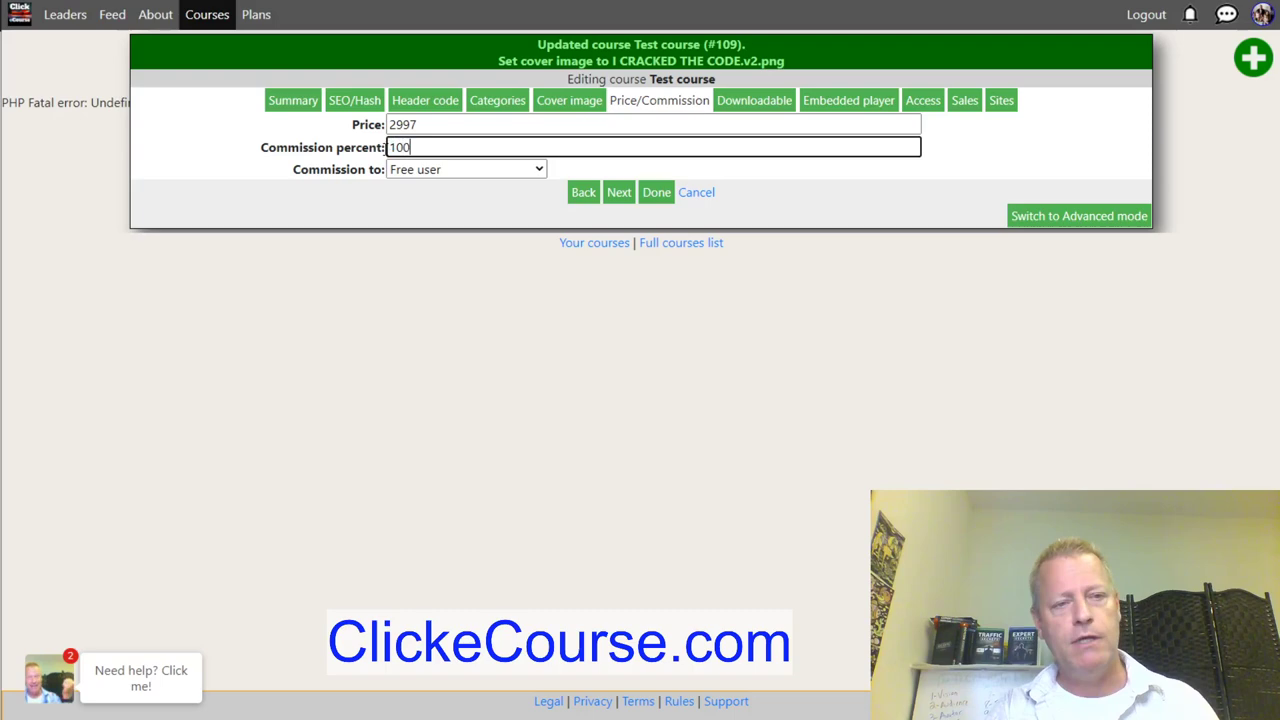
Keep commission going to Free user and save the pricing
left_click(442, 172)
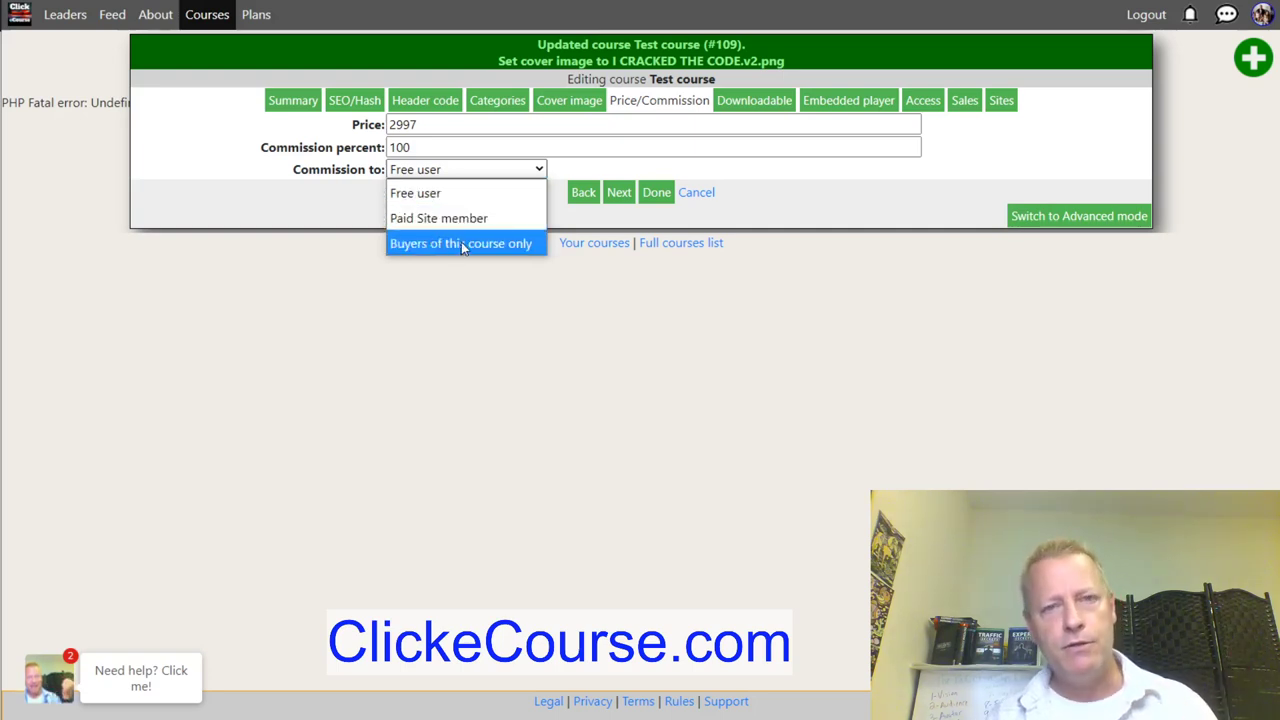
left_click(765, 202)
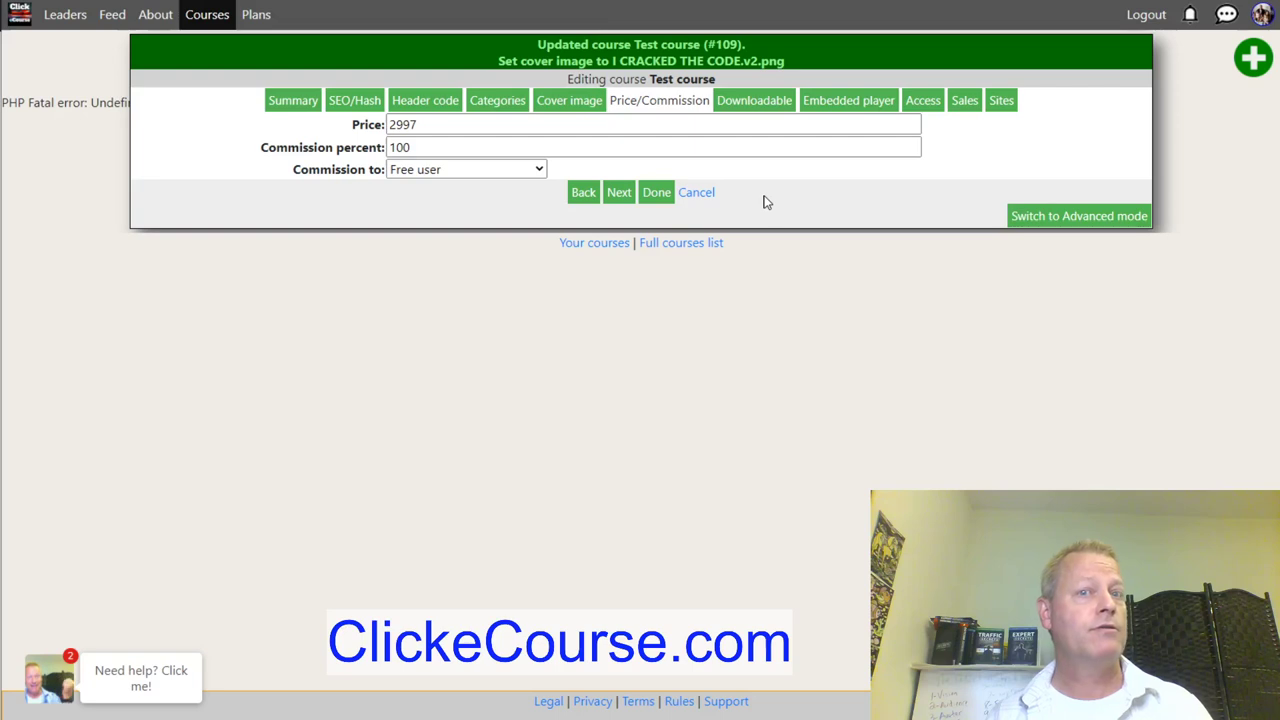
left_click(455, 169)
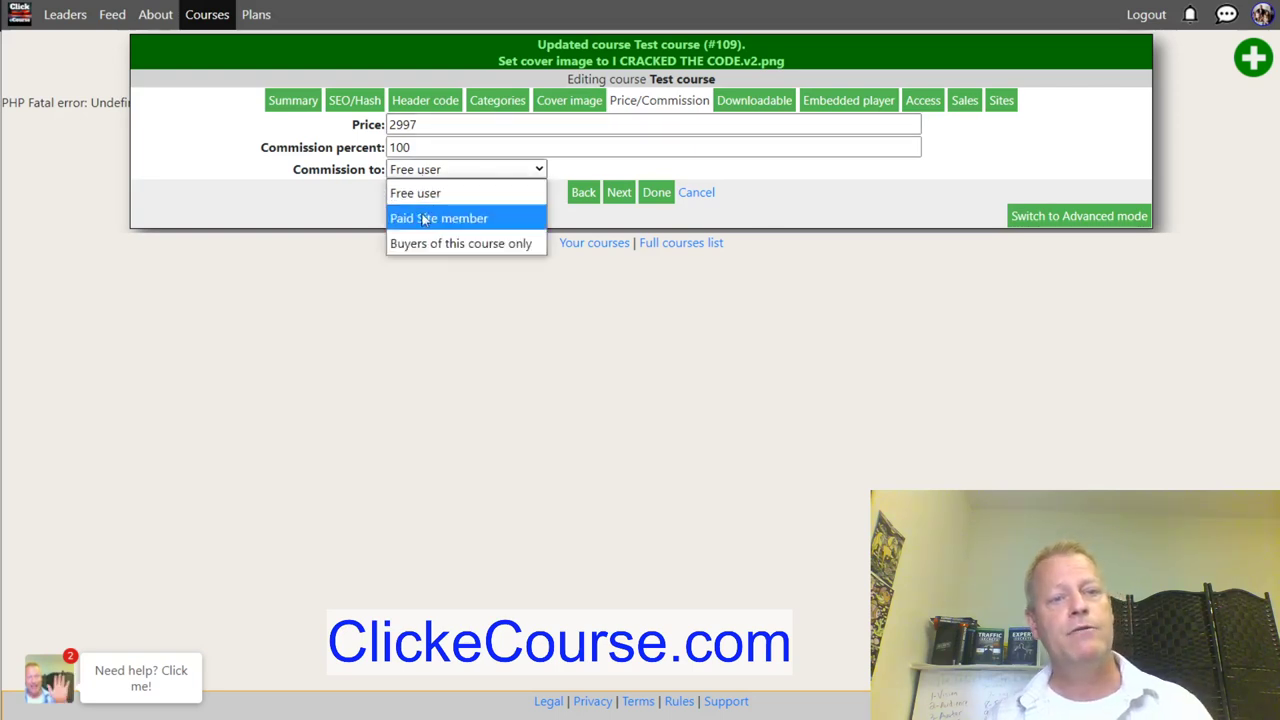
left_click(282, 215)
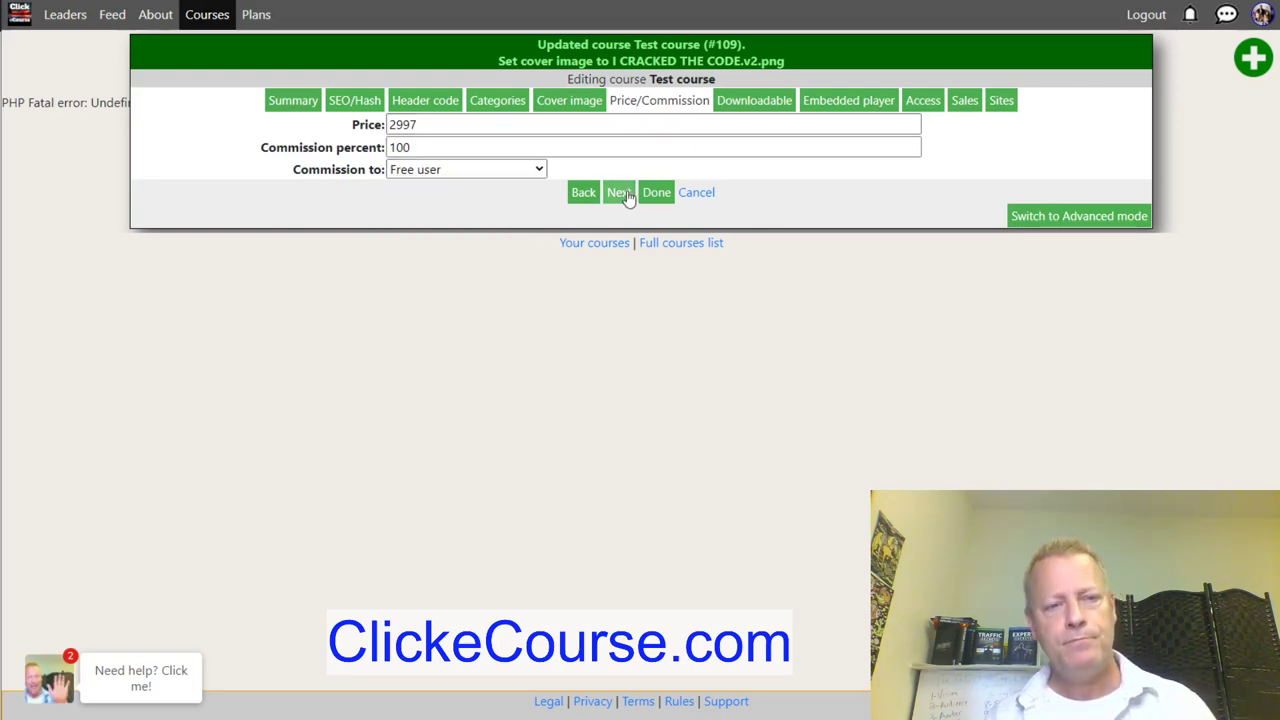
left_click(628, 197)
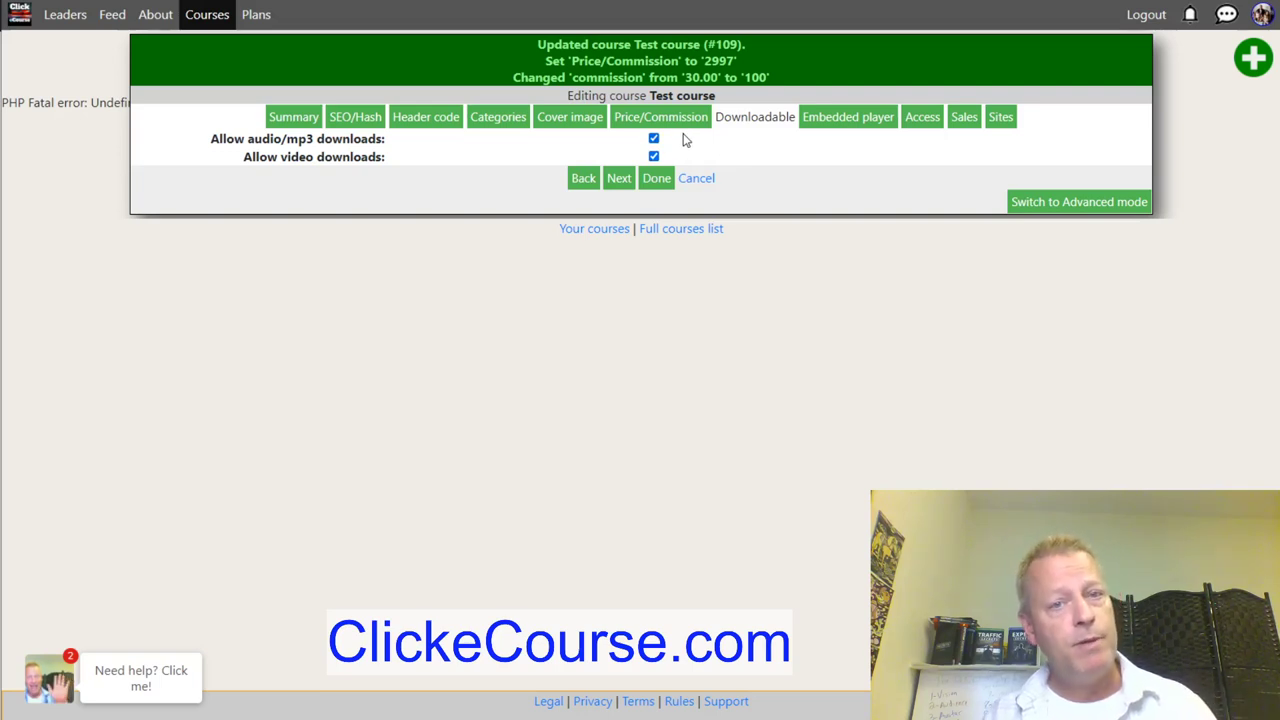
Review the downloadable and embedded player settings, leaving every option checked
left_click_drag(288, 142, 333, 142)
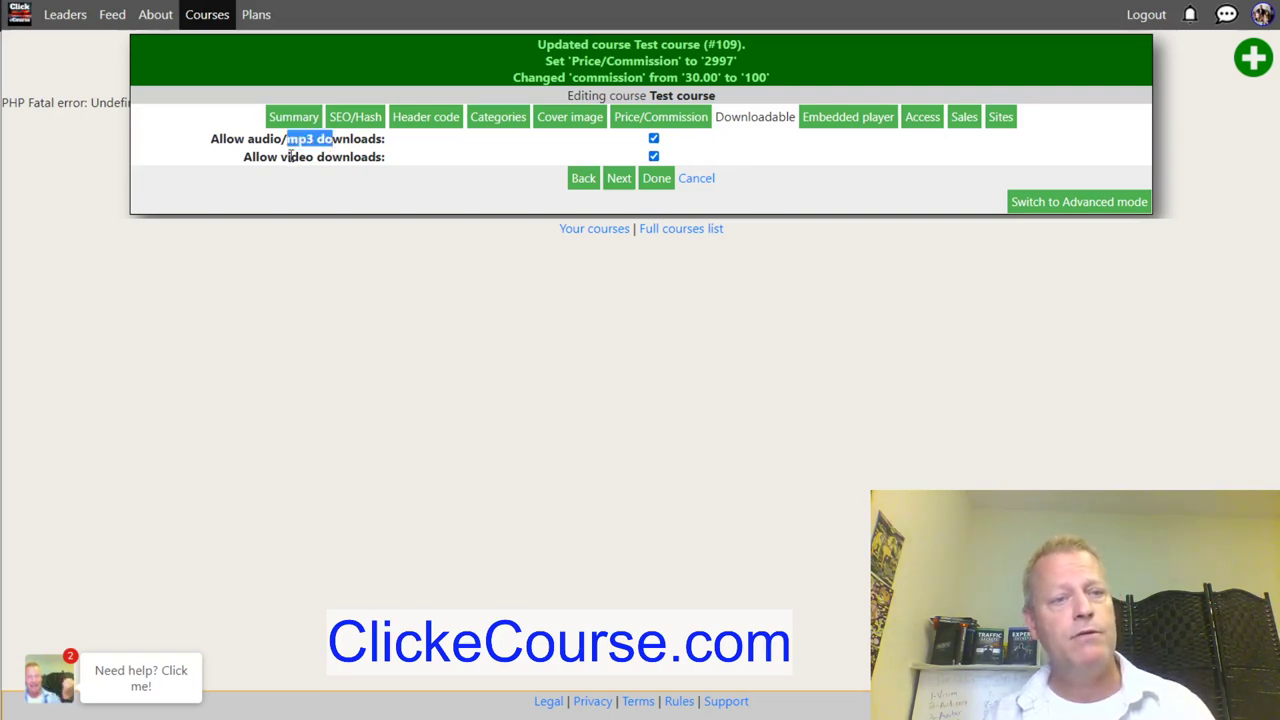
left_click(290, 158)
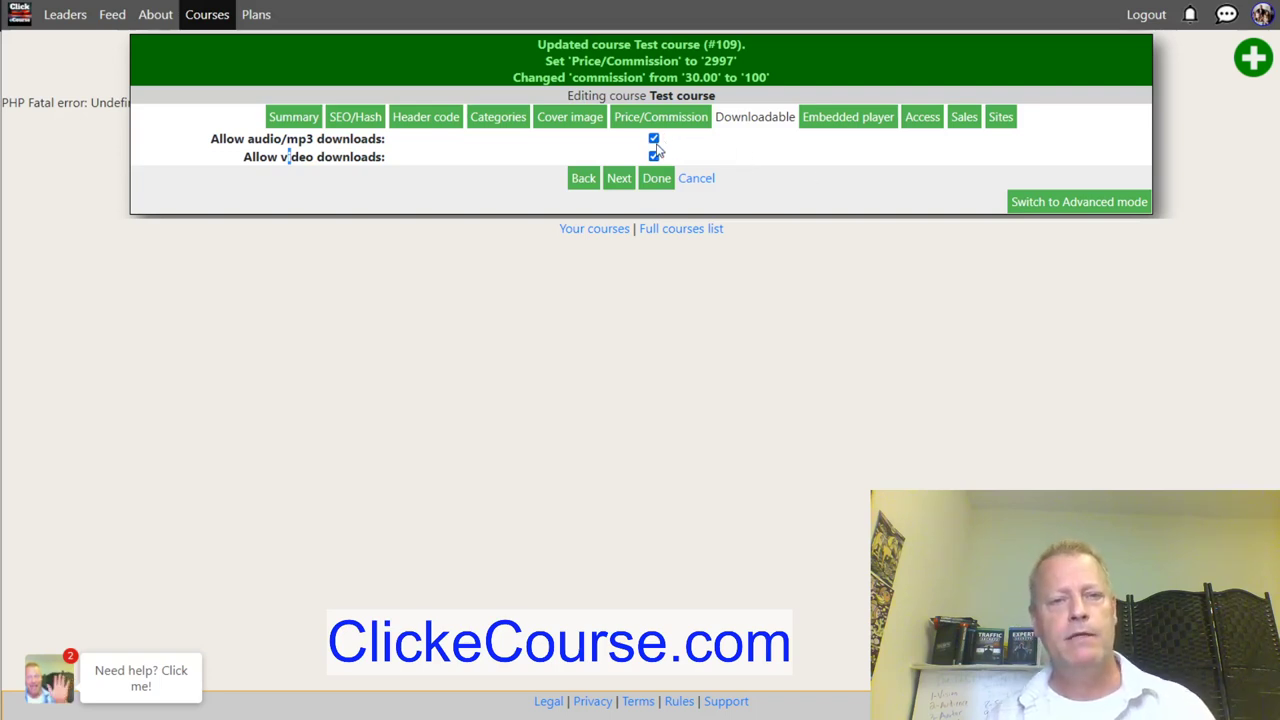
left_click(848, 117)
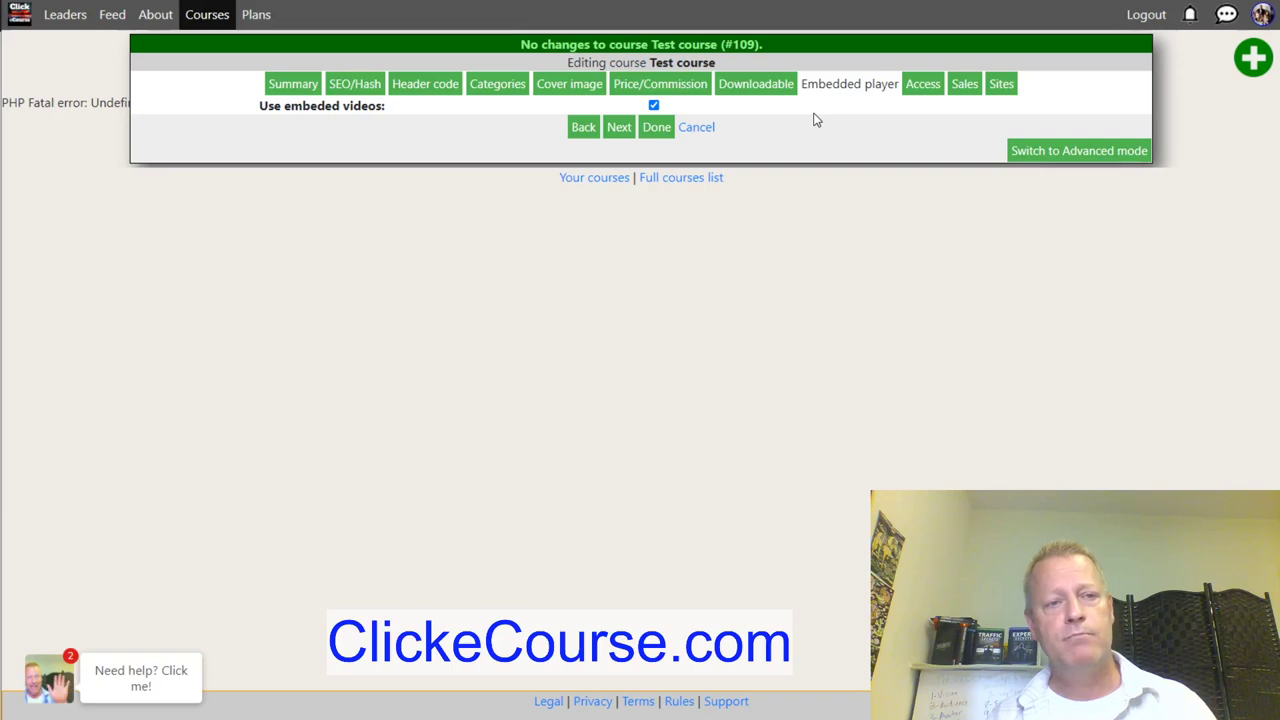
left_click(928, 90)
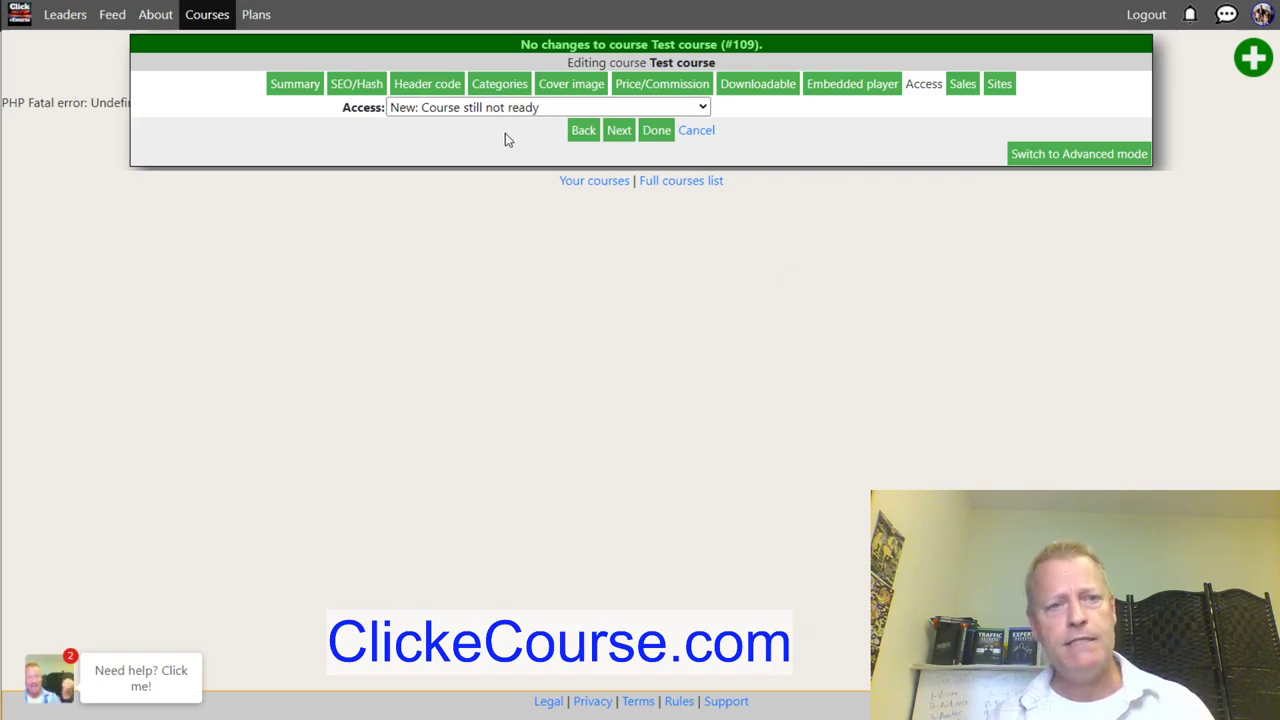
Keep access at 'New: Course still not ready' and leave the sales page name empty
left_click(487, 108)
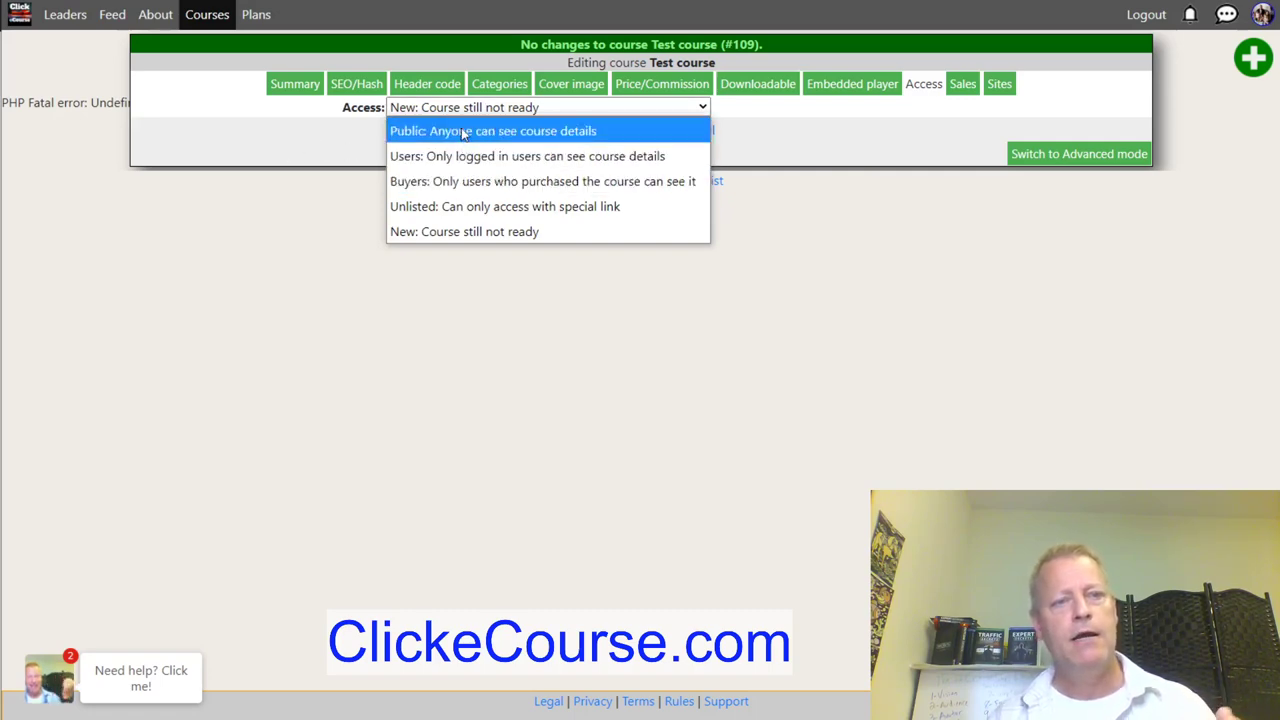
left_click(483, 232)
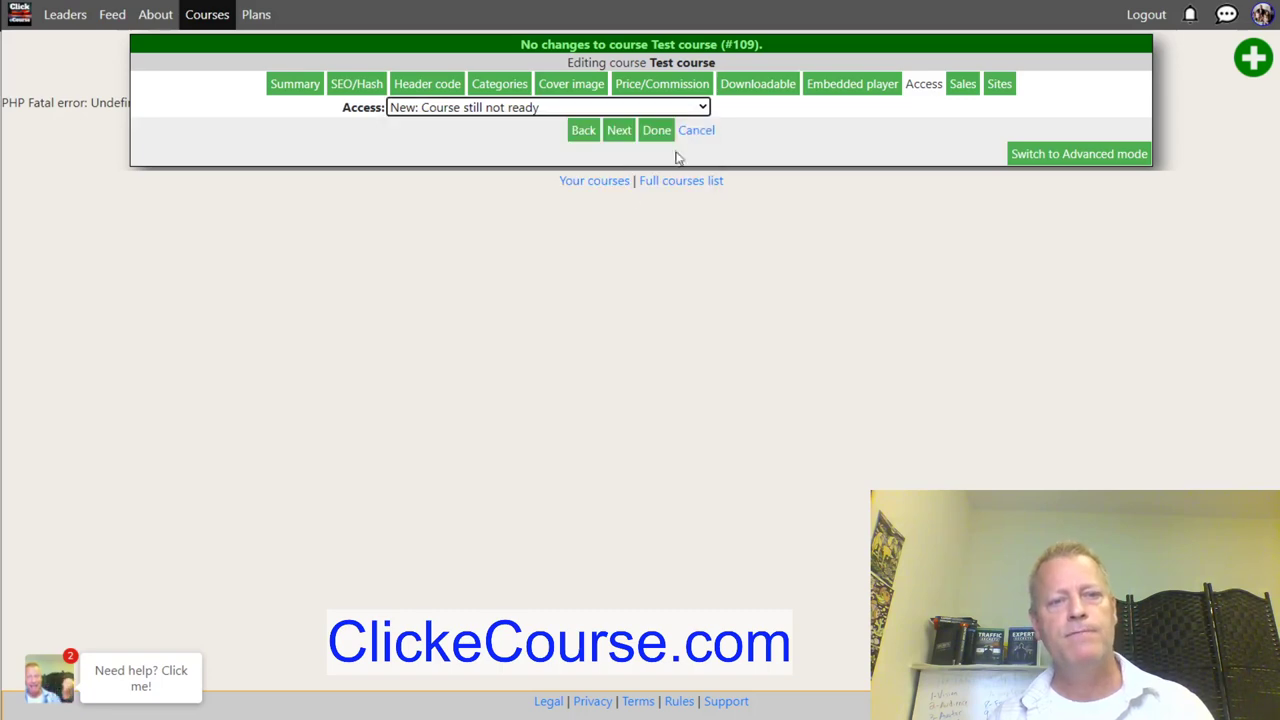
left_click(963, 84)
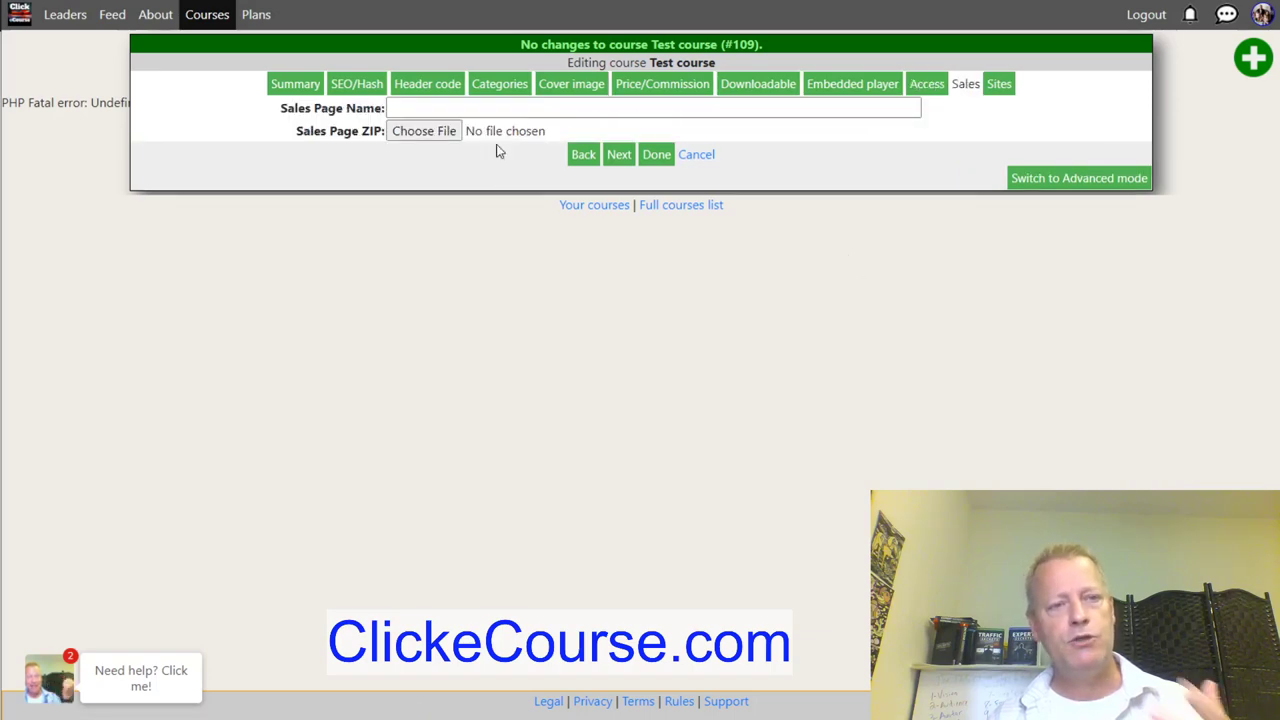
left_click(470, 107)
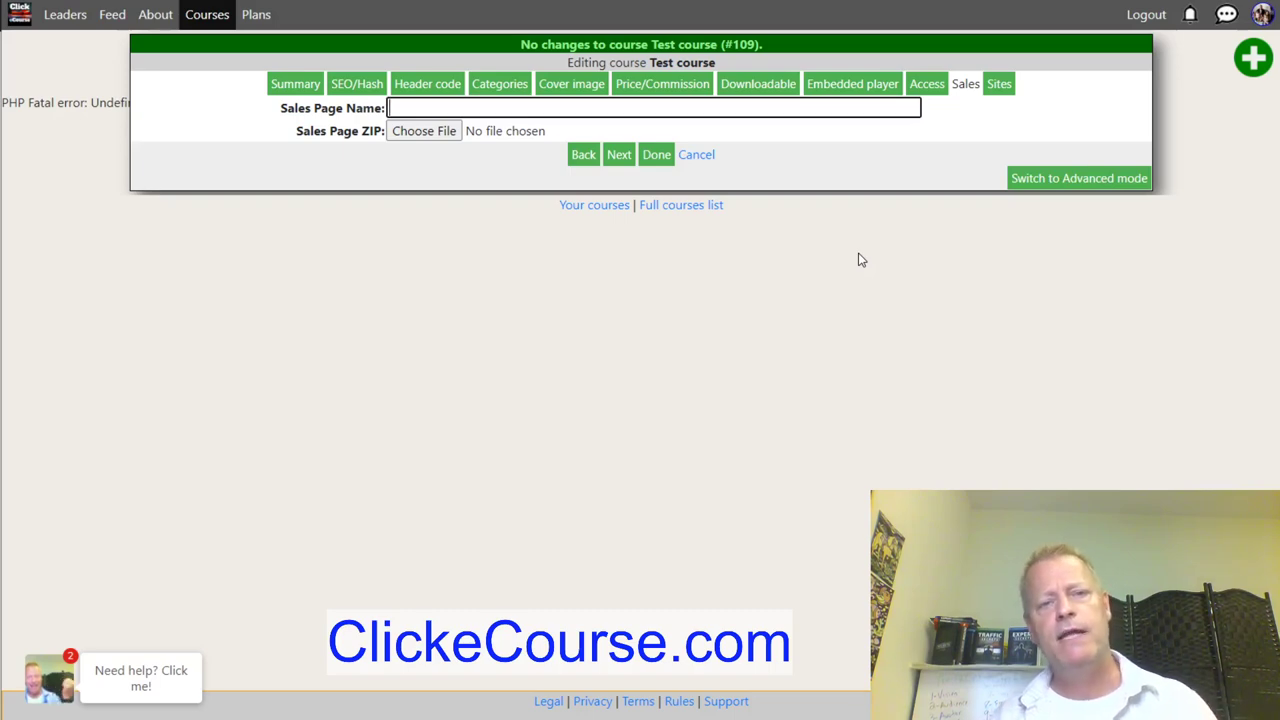
left_click(1001, 88)
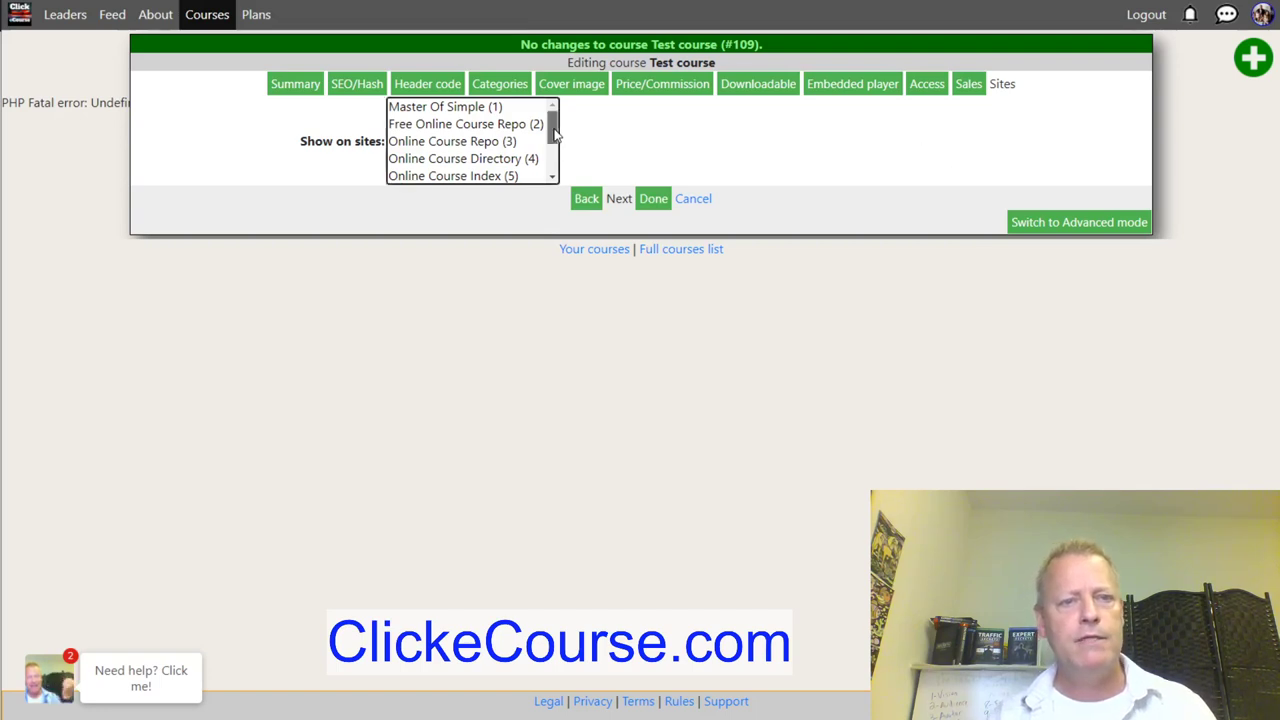
Select every listed site from Master Of Simple to the last, and save the course
left_click_drag(553, 118, 556, 174)
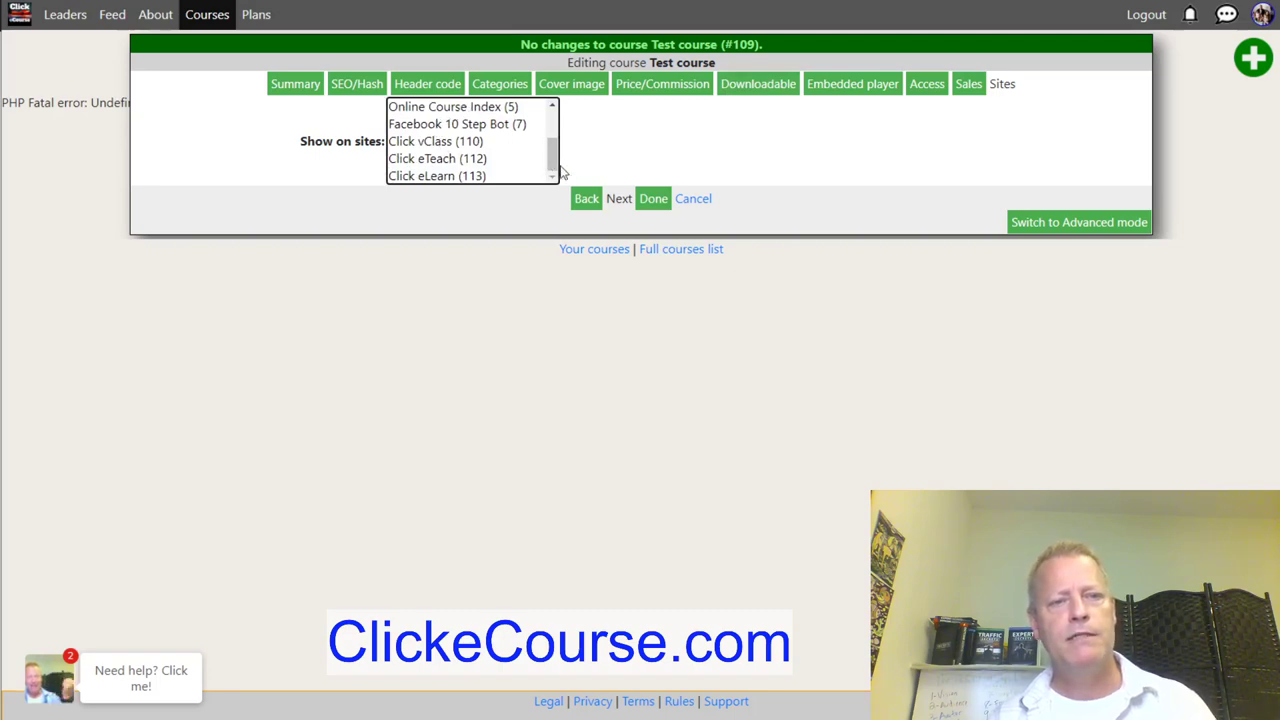
left_click_drag(553, 166, 551, 126)
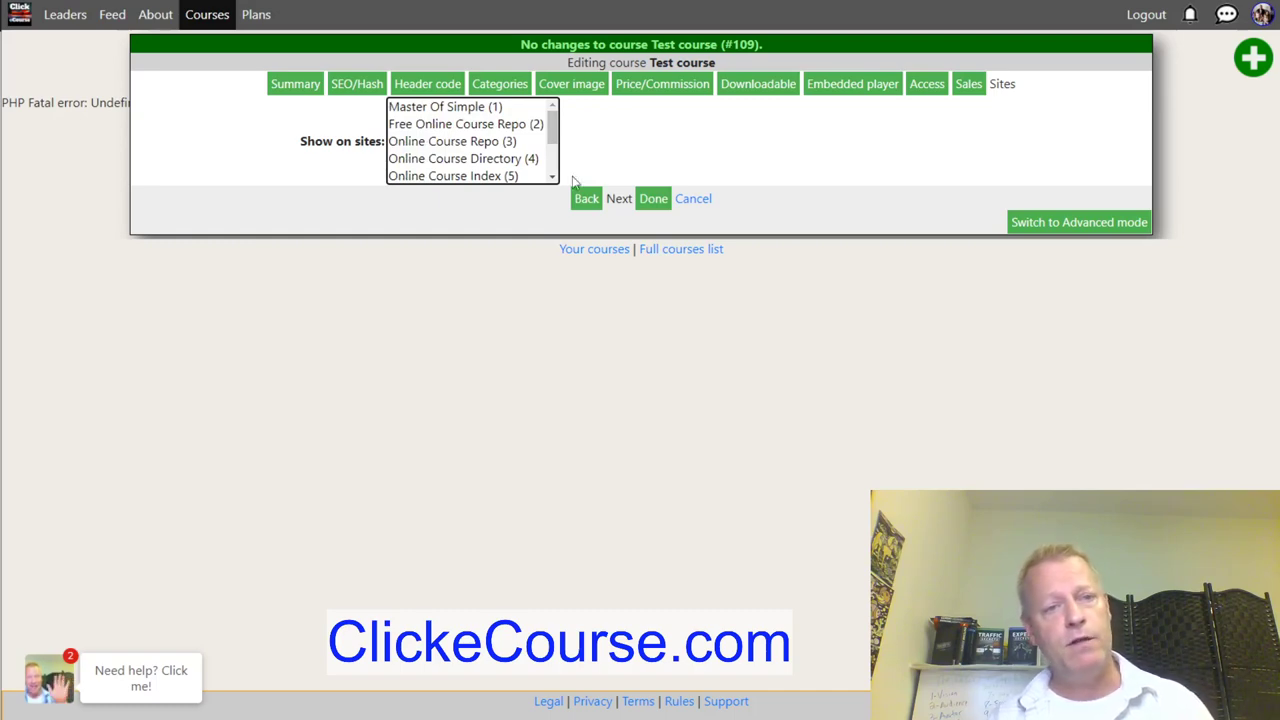
left_click(498, 110)
scroll(490, 170, "down", 1)
scroll(488, 173, "down", 1)
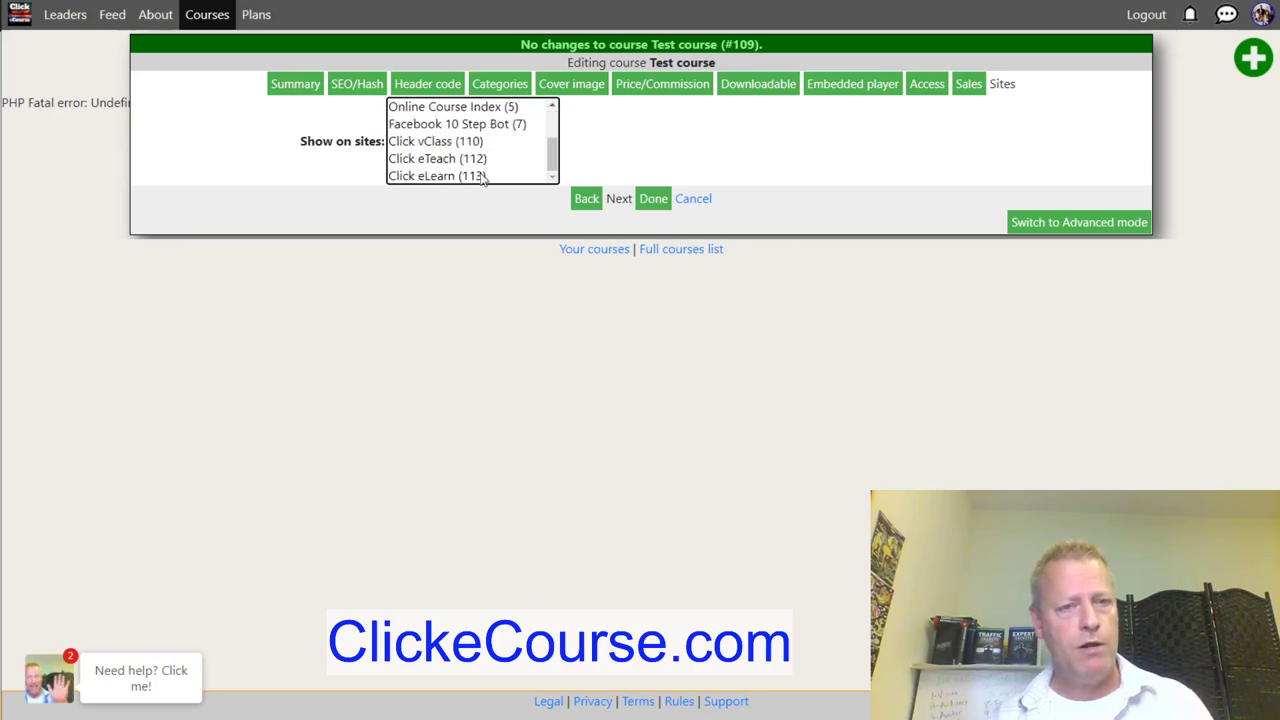
left_click(486, 176, "shift")
scroll(485, 140, "up", 2)
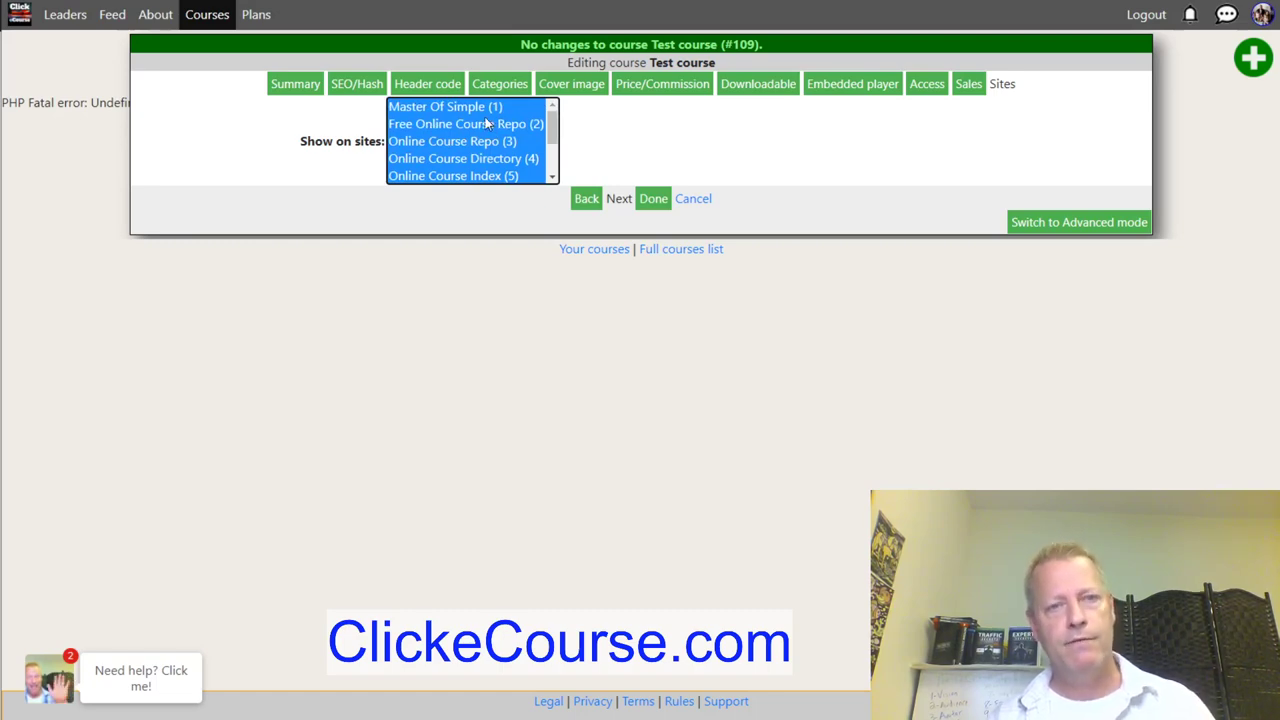
left_click(655, 201)
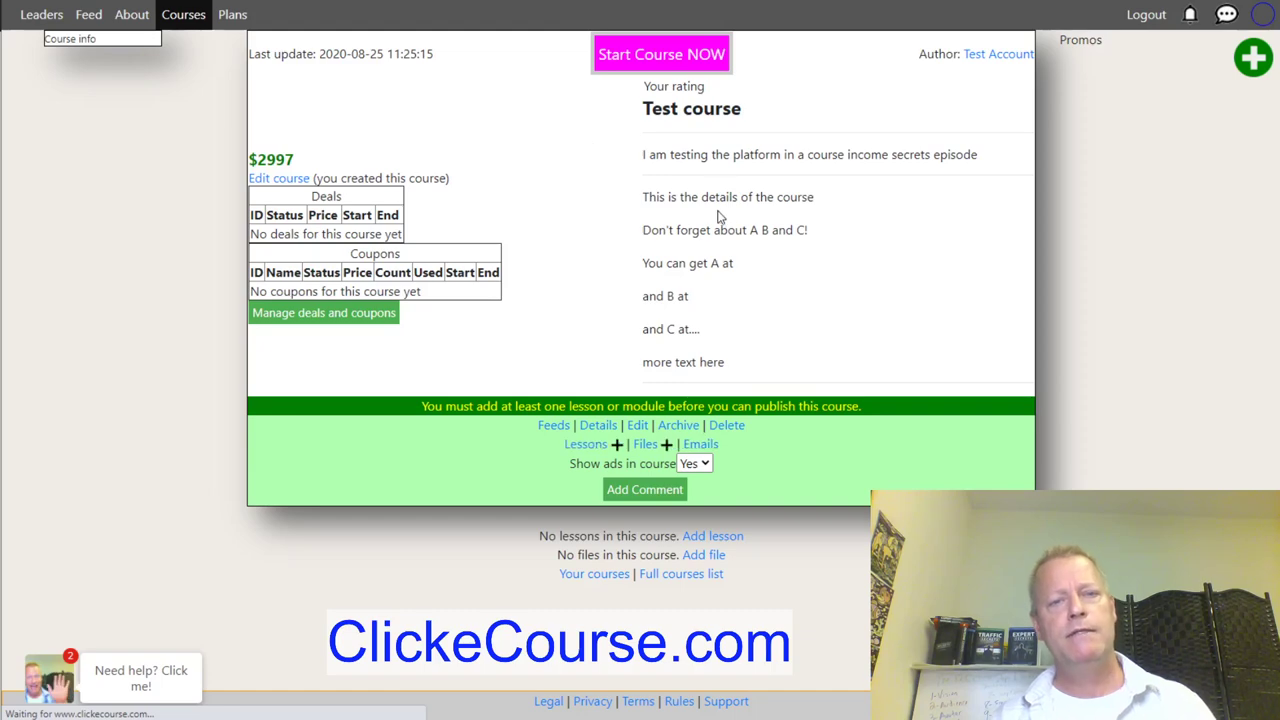
Review Test course's title and details, then open Manage deals and coupons
left_click_drag(746, 125, 937, 182)
left_click(690, 165)
left_click(828, 212)
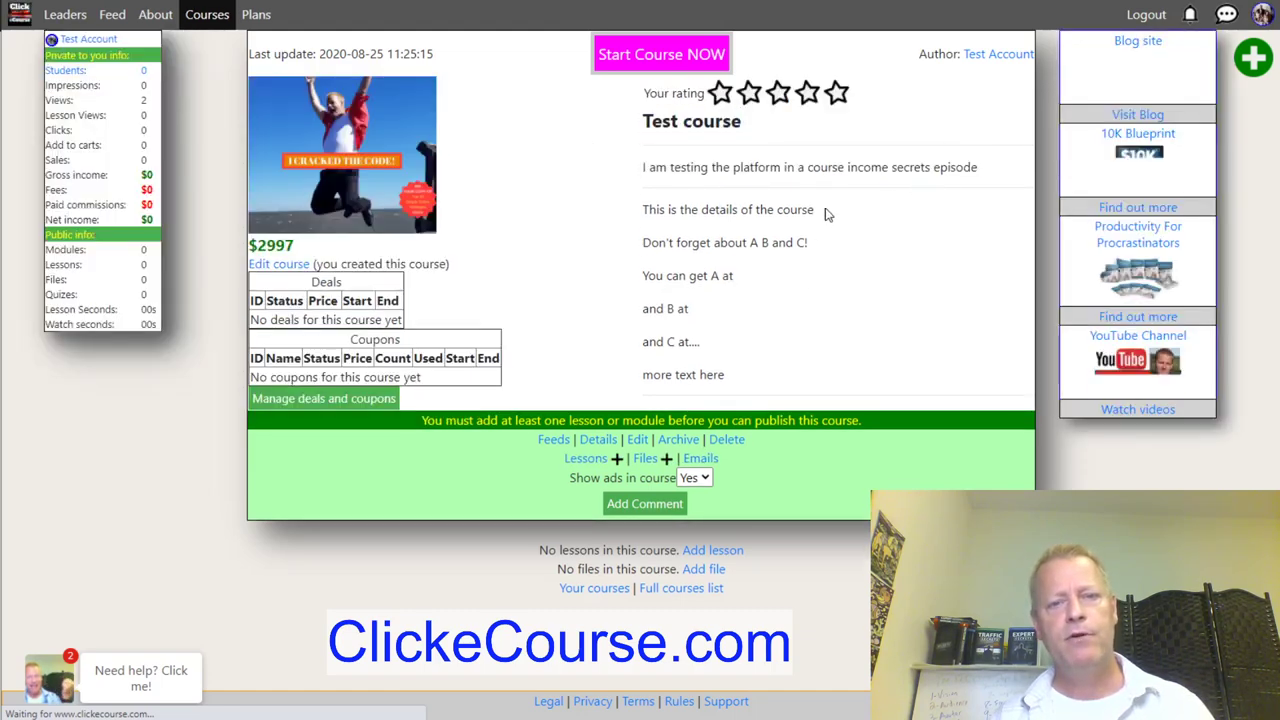
left_click_drag(756, 383, 719, 230)
left_click(719, 230)
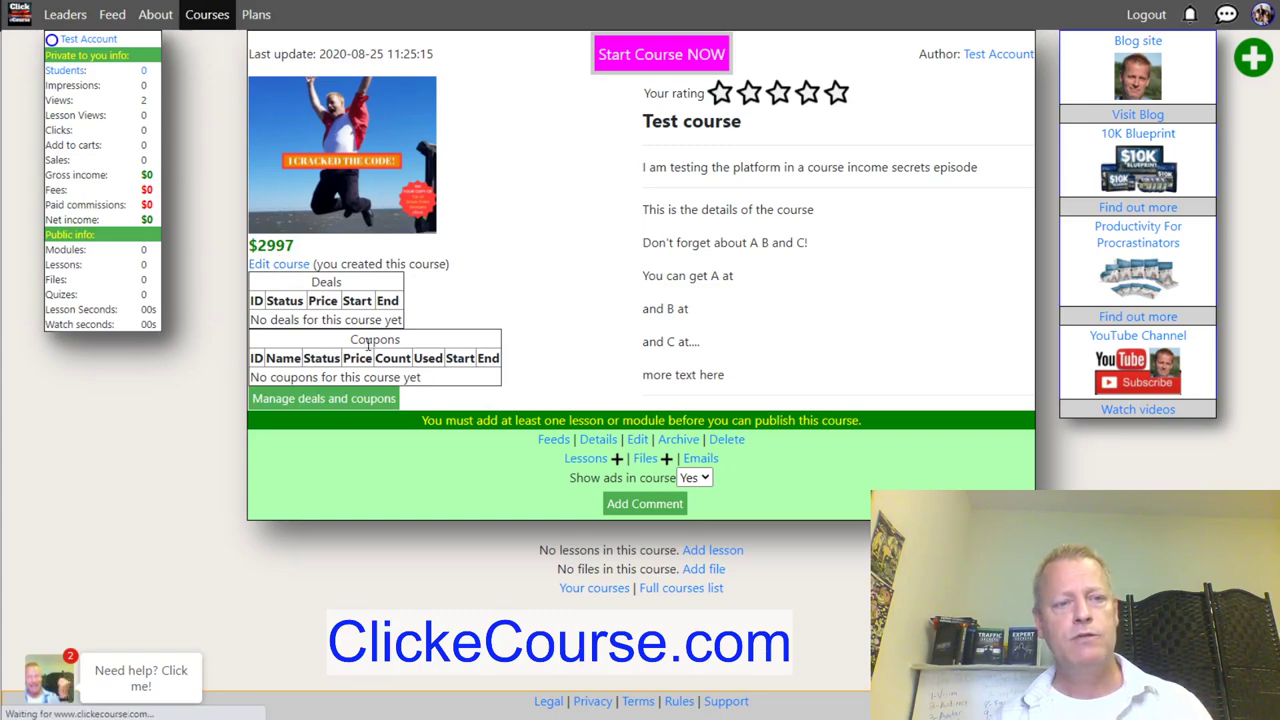
left_click(330, 398)
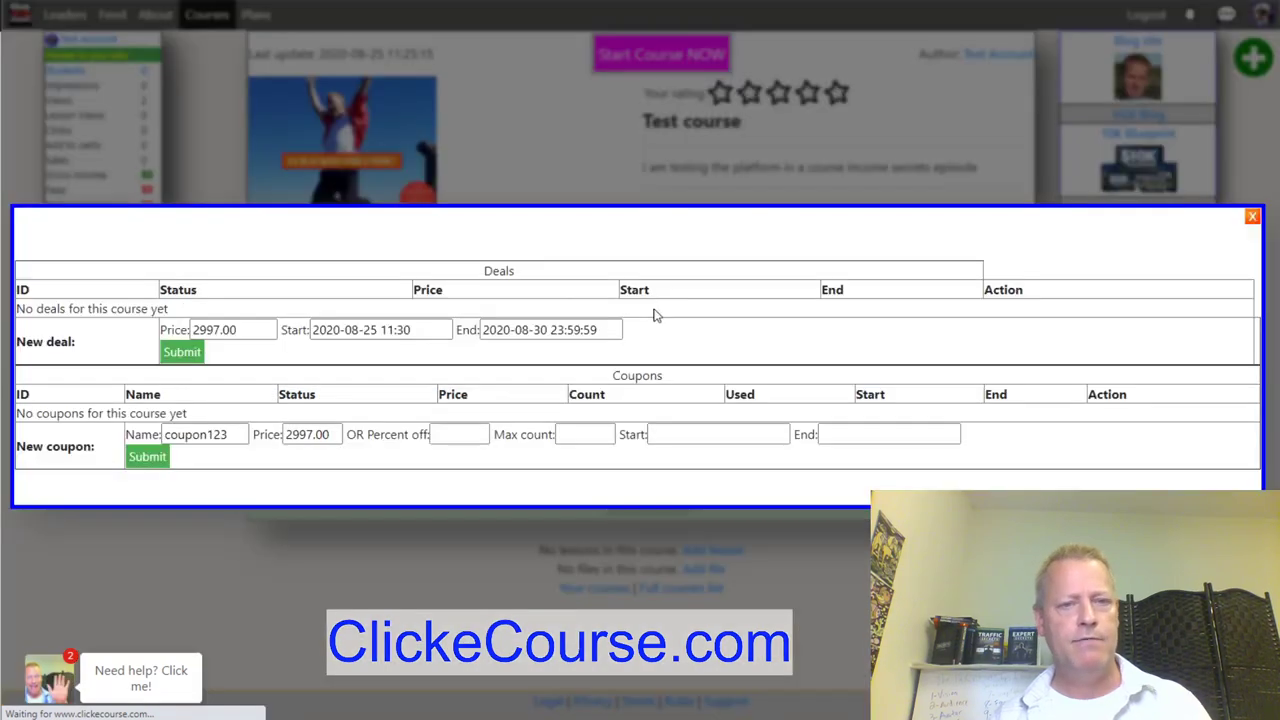
Create a Test course deal priced 997, running 2020-08-01 to 2020-12-31, and submit it
left_click_drag(264, 333, 137, 341)
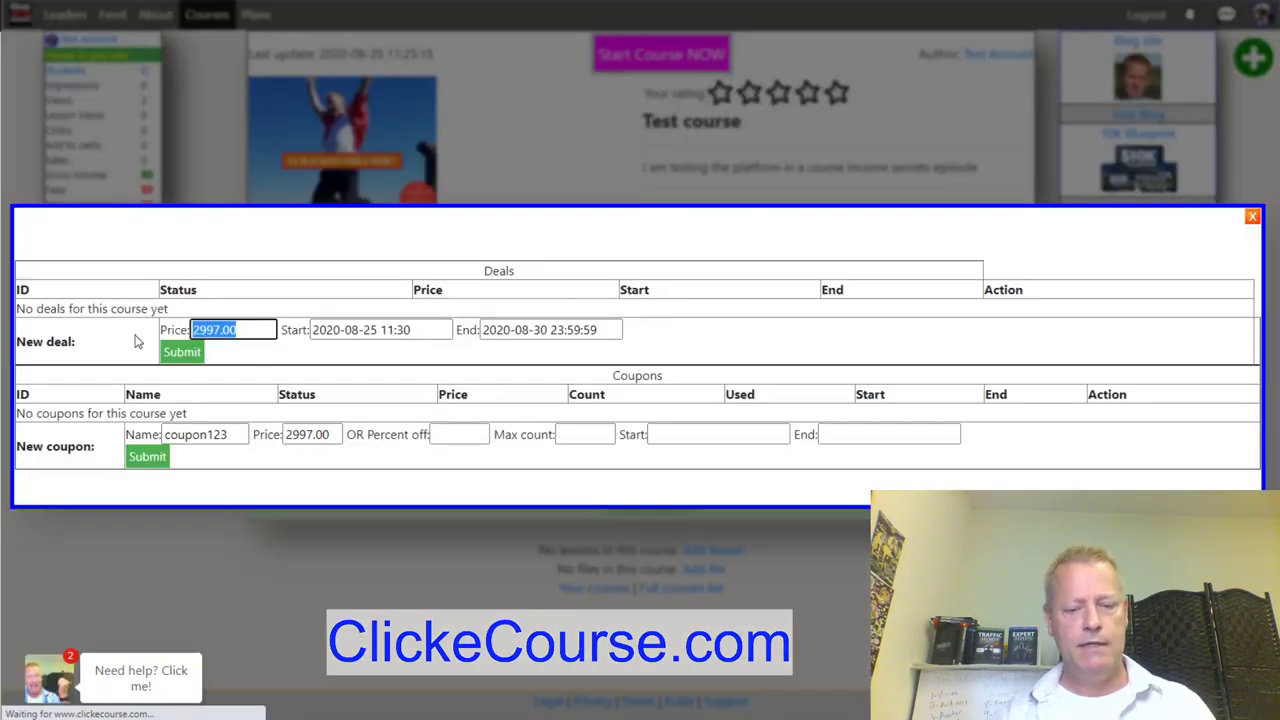
type("997")
key("Tab")
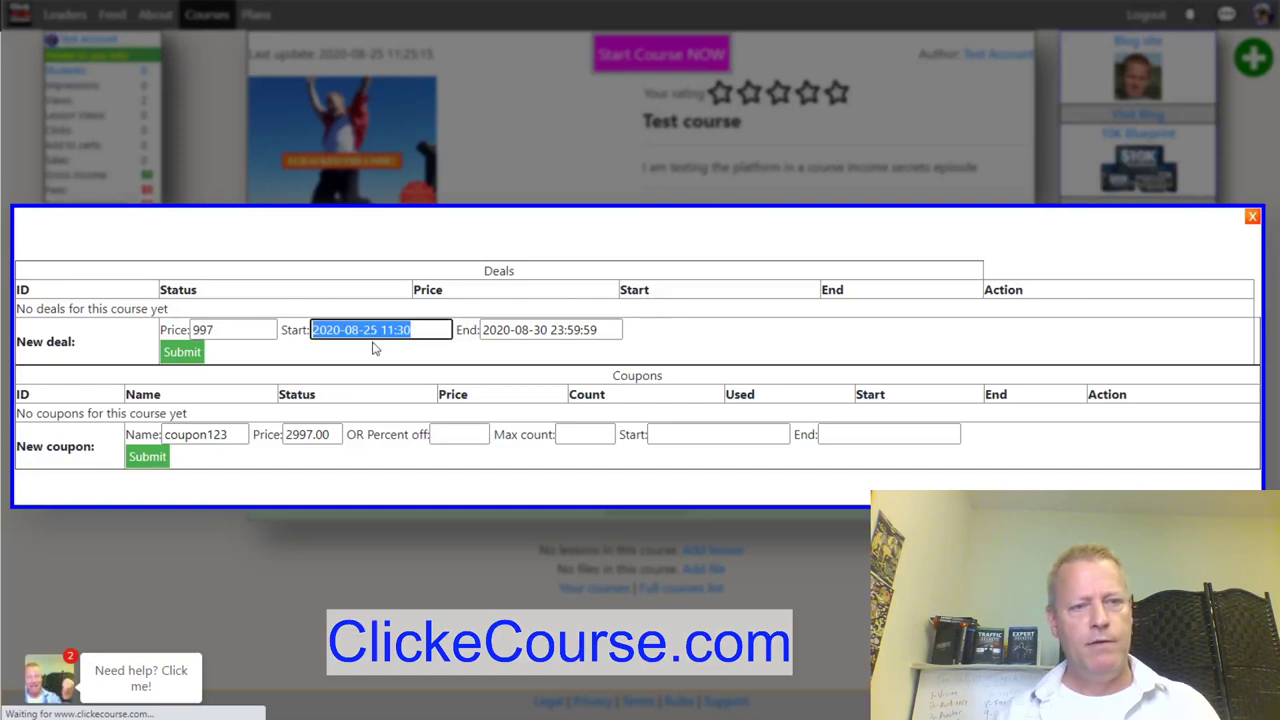
left_click(383, 330)
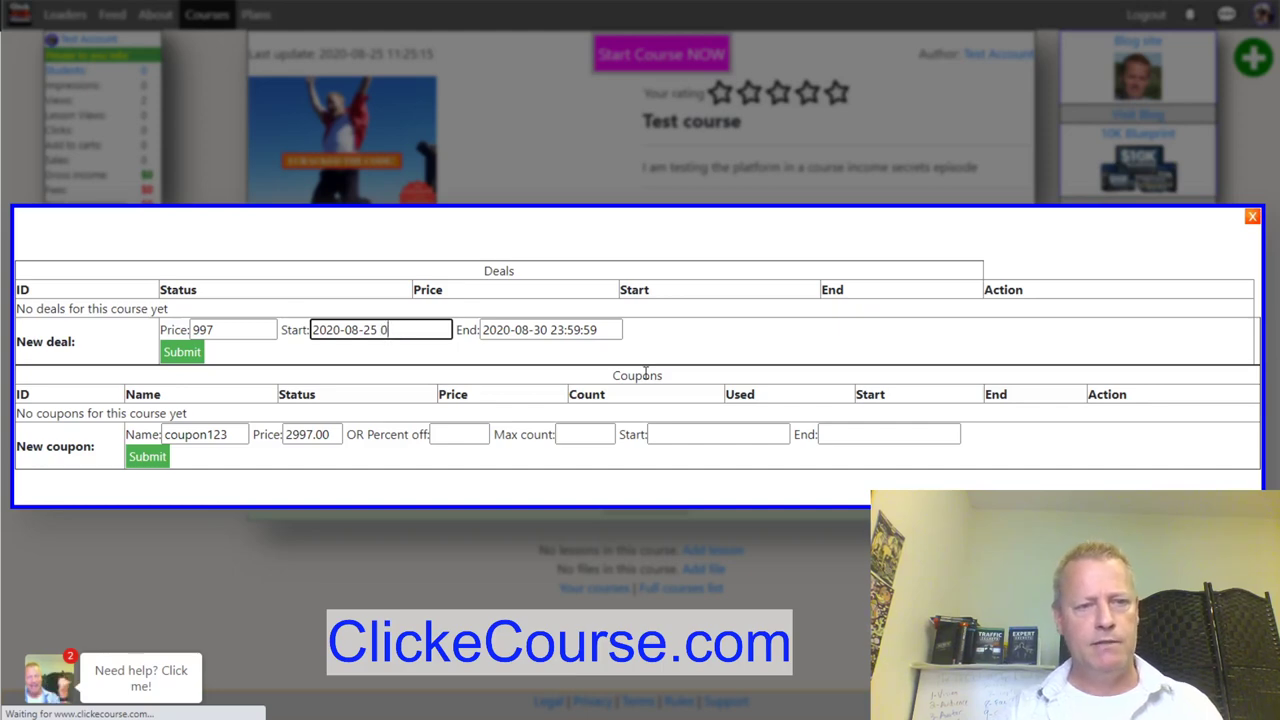
key("BackSpace")
key("BackSpace")
key("BackSpace")
key("BackSpace")
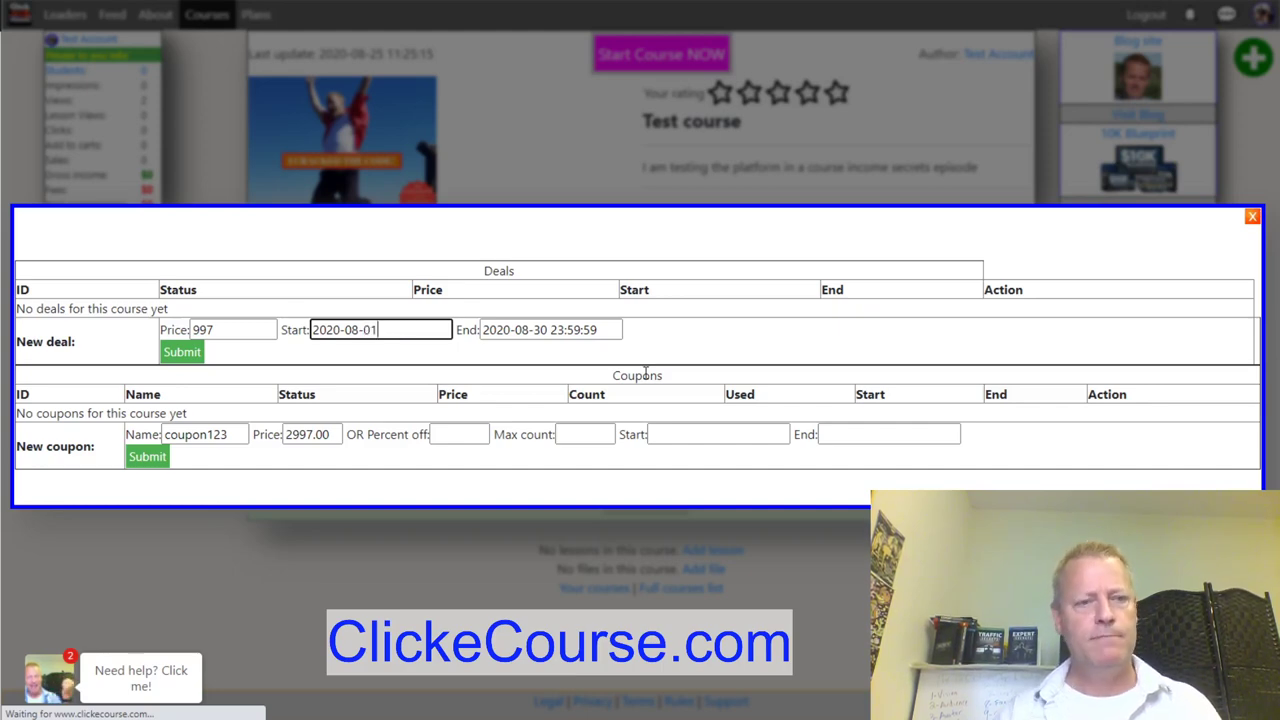
left_click(526, 333)
left_click_drag(514, 331, 610, 324)
type("12-31")
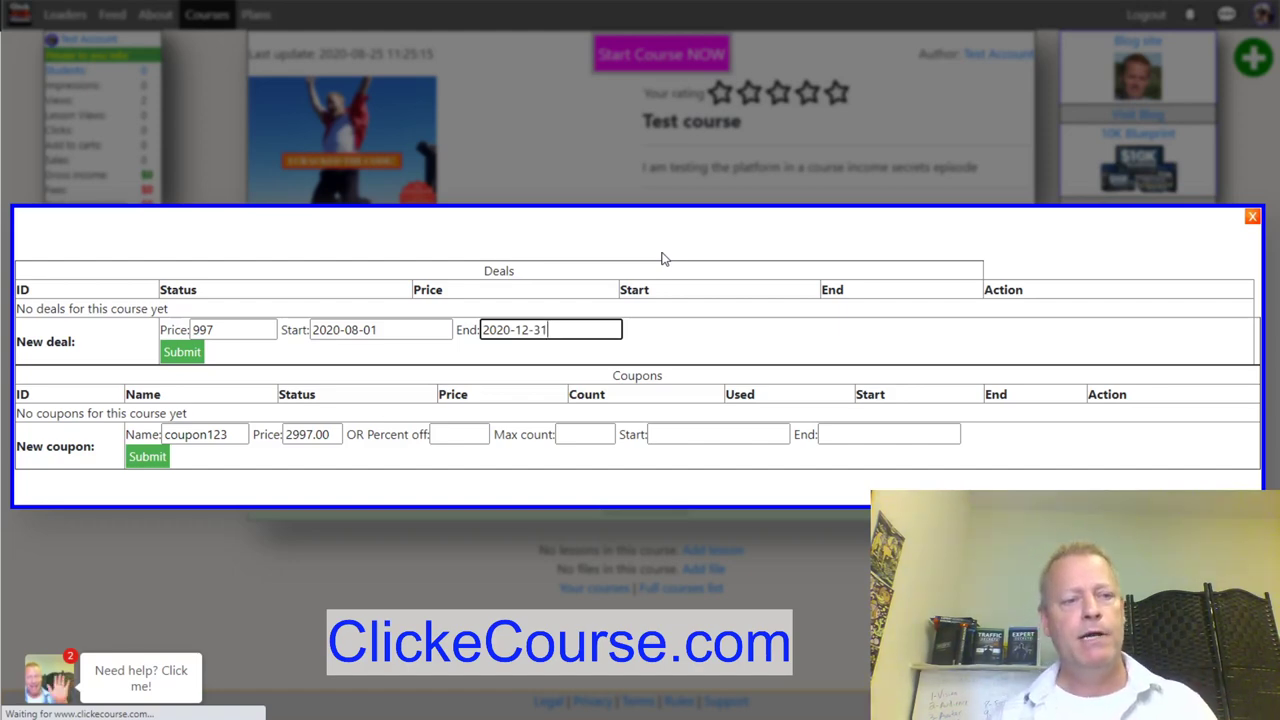
left_click(200, 355)
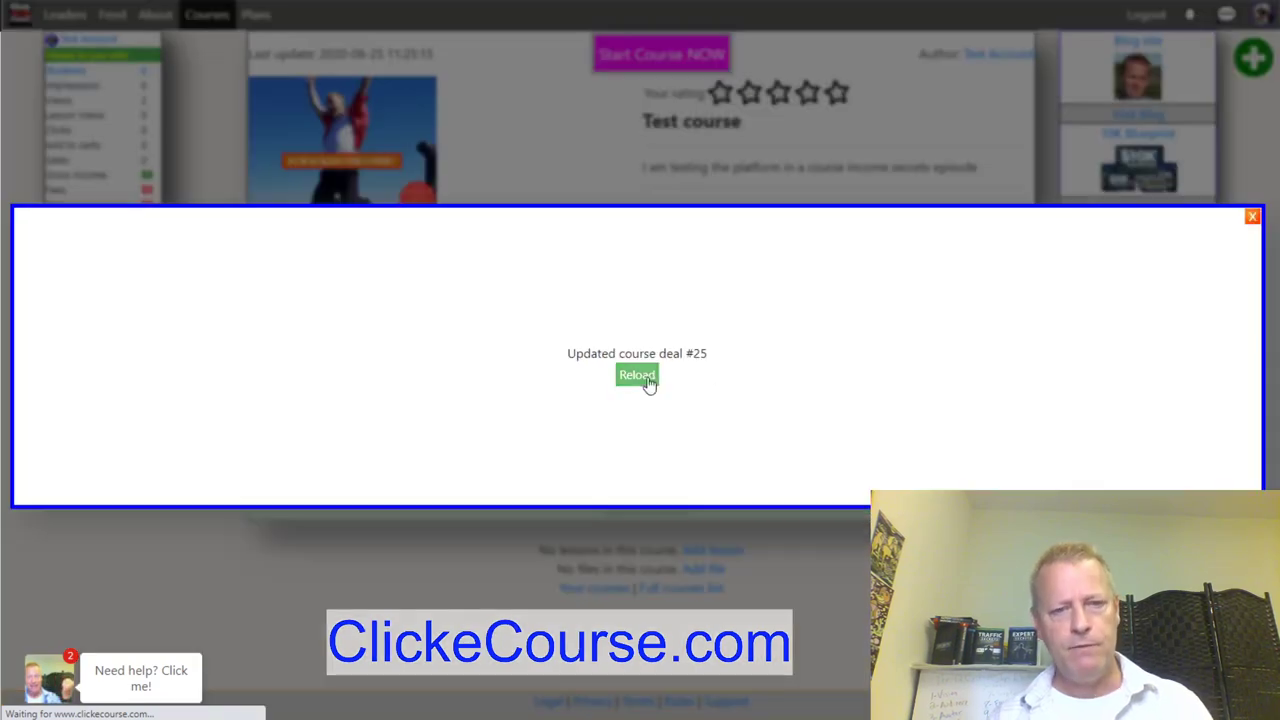
left_click(657, 379)
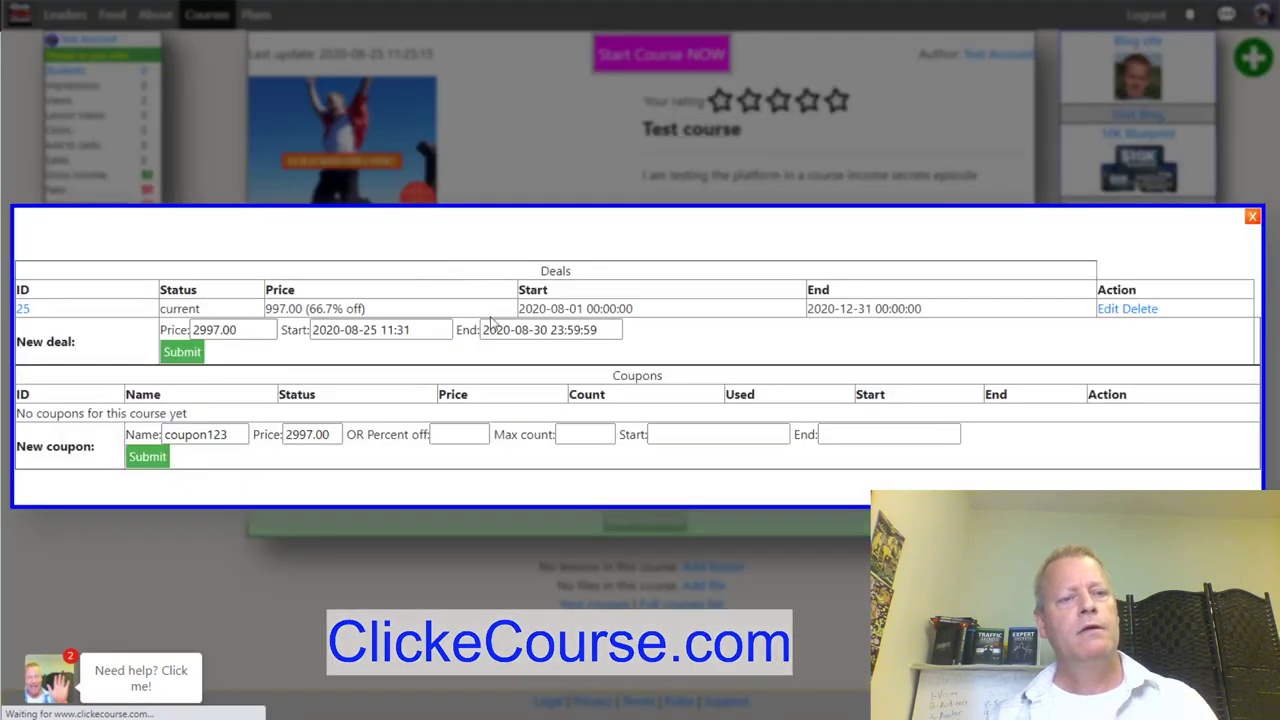
Review the Test course page's discounted price line, Deals table and empty Coupons table
left_click(1251, 216)
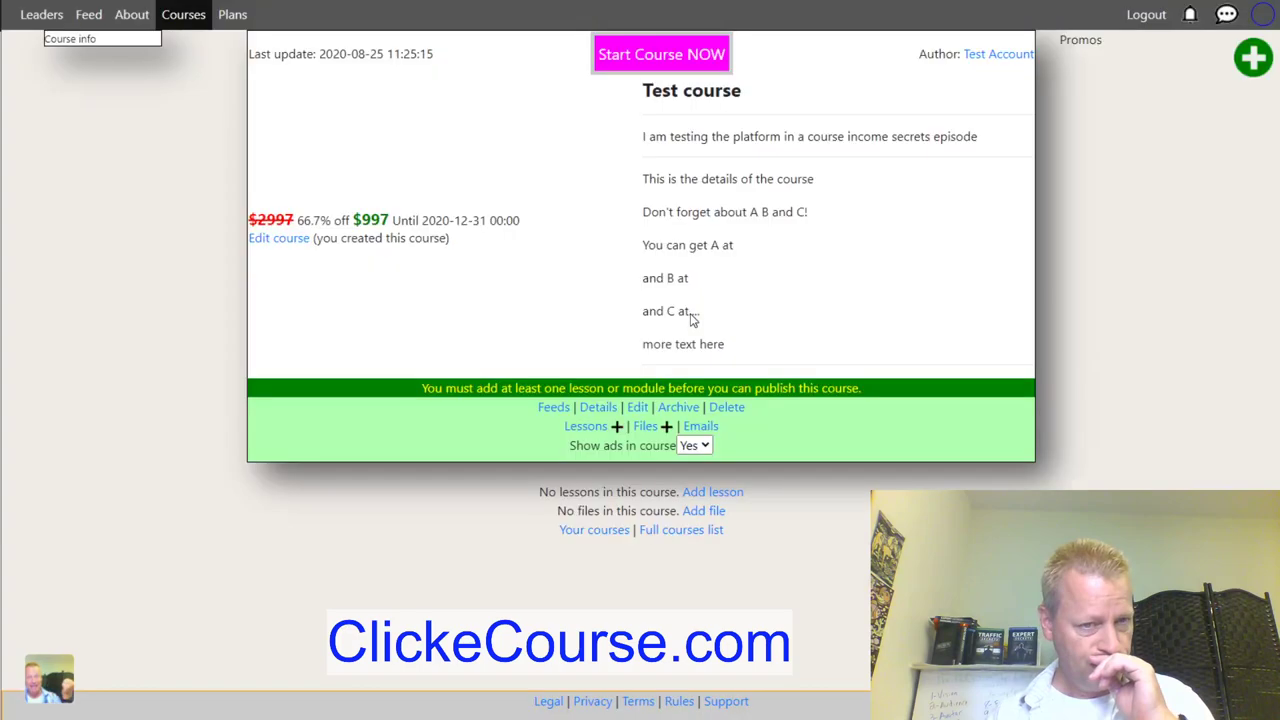
left_click_drag(401, 220, 355, 220)
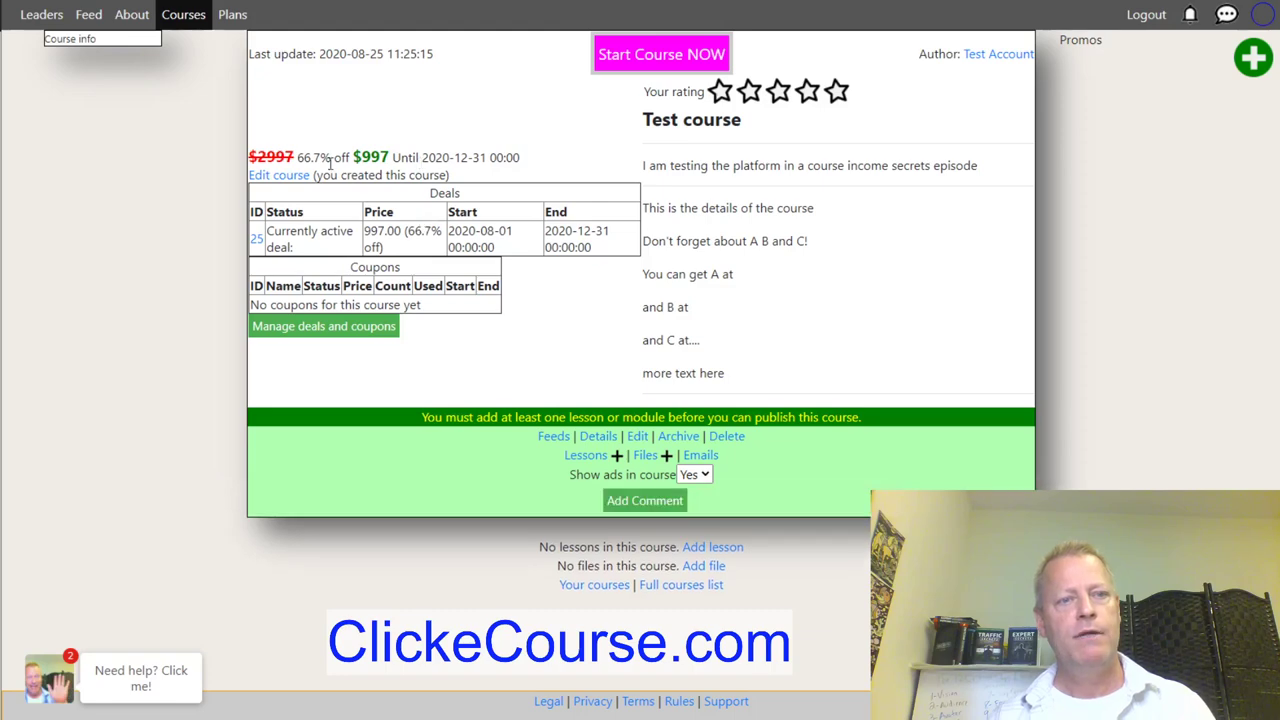
left_click_drag(496, 246, 408, 260)
left_click(548, 237)
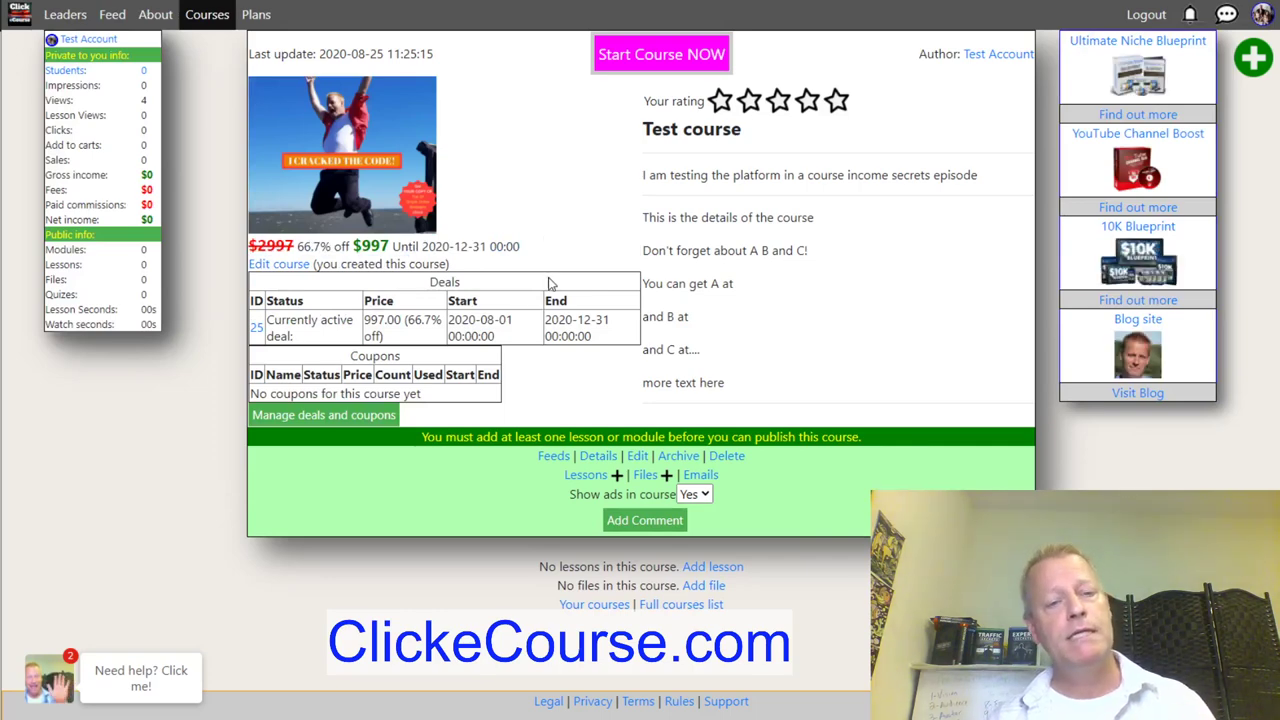
left_click_drag(533, 402, 390, 286)
left_click(394, 267)
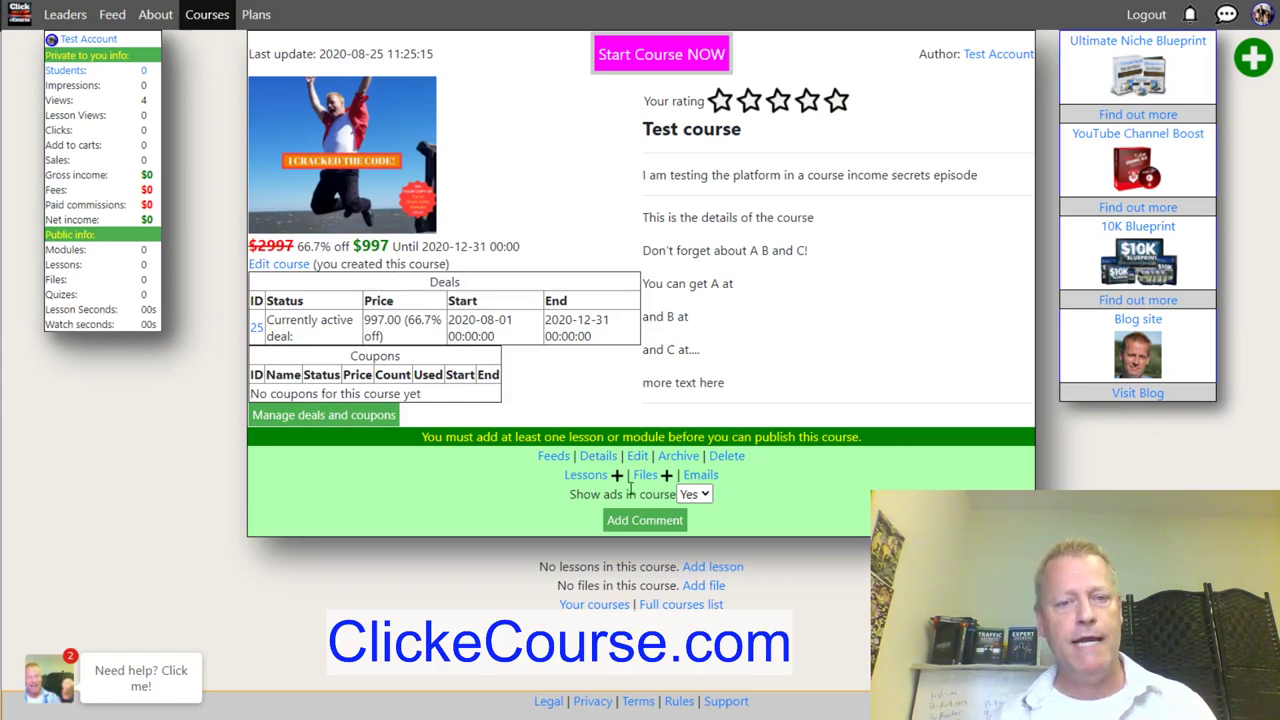
left_click(678, 456)
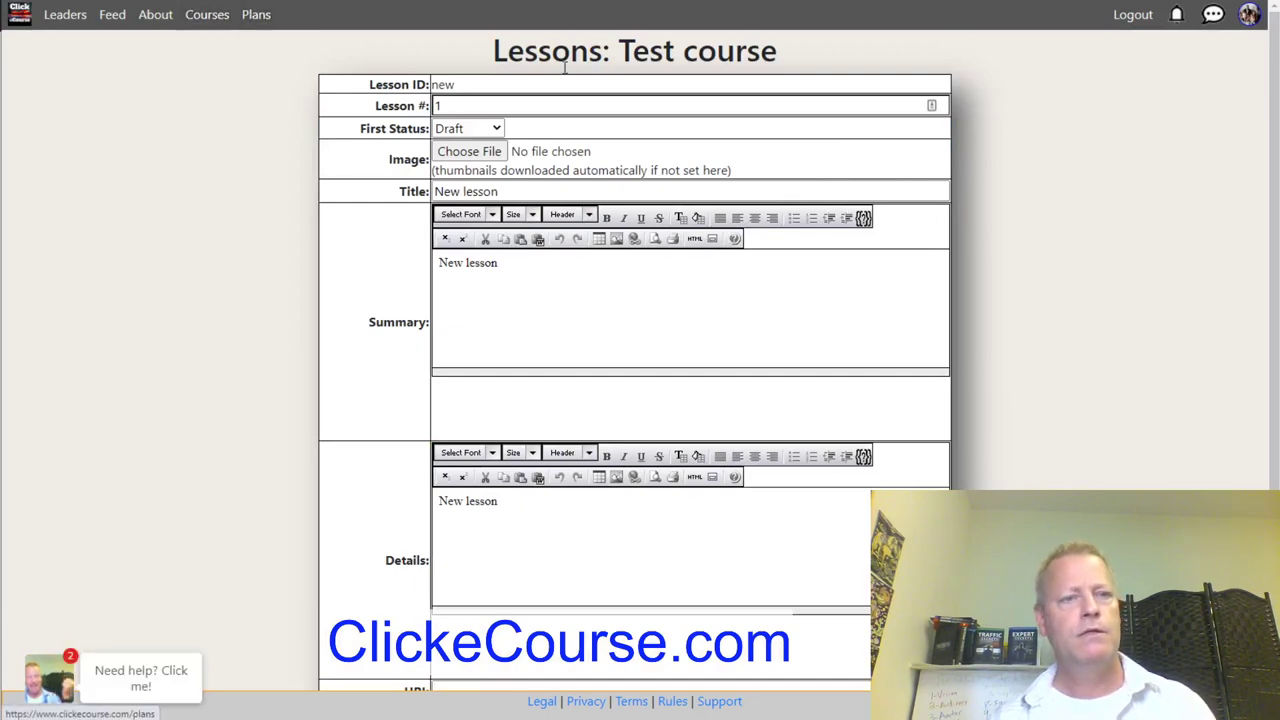
Title lesson 1 'Introduction', summary 'Learn what this course is all about', details 'The introduction will tell you what to expect'
scroll(229, 414, "down", 2)
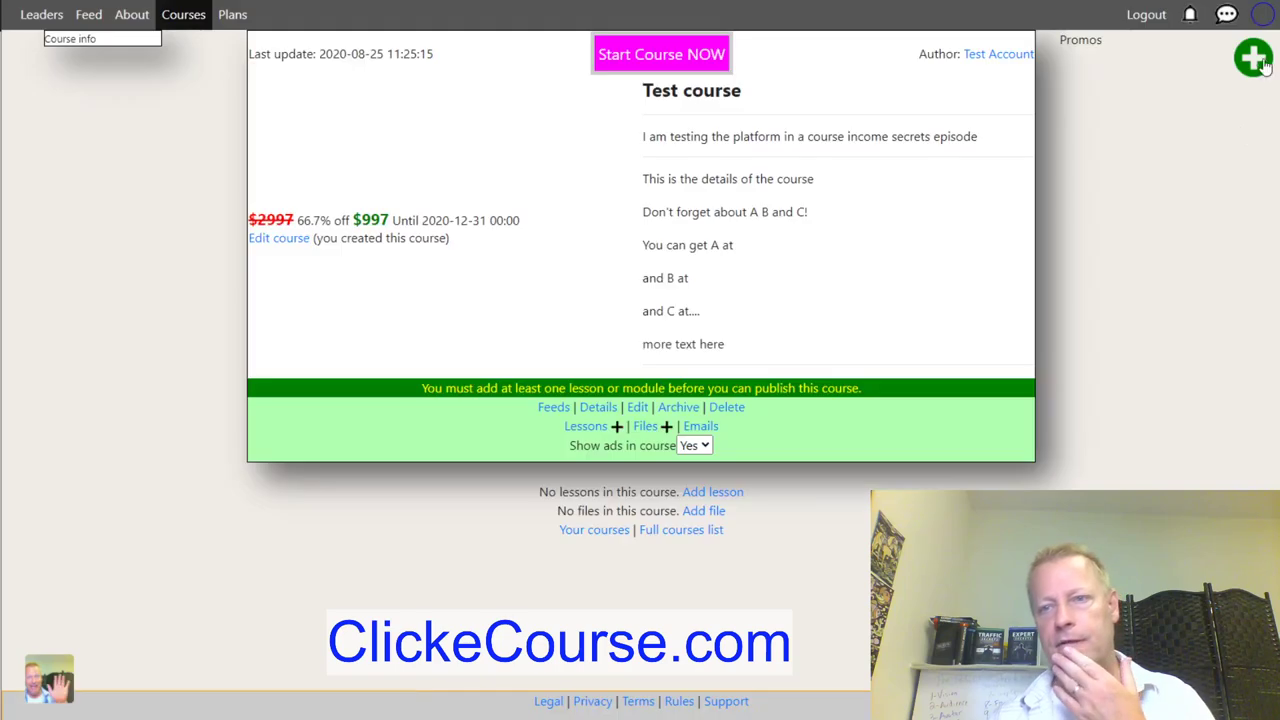
mouse_move(1257, 62)
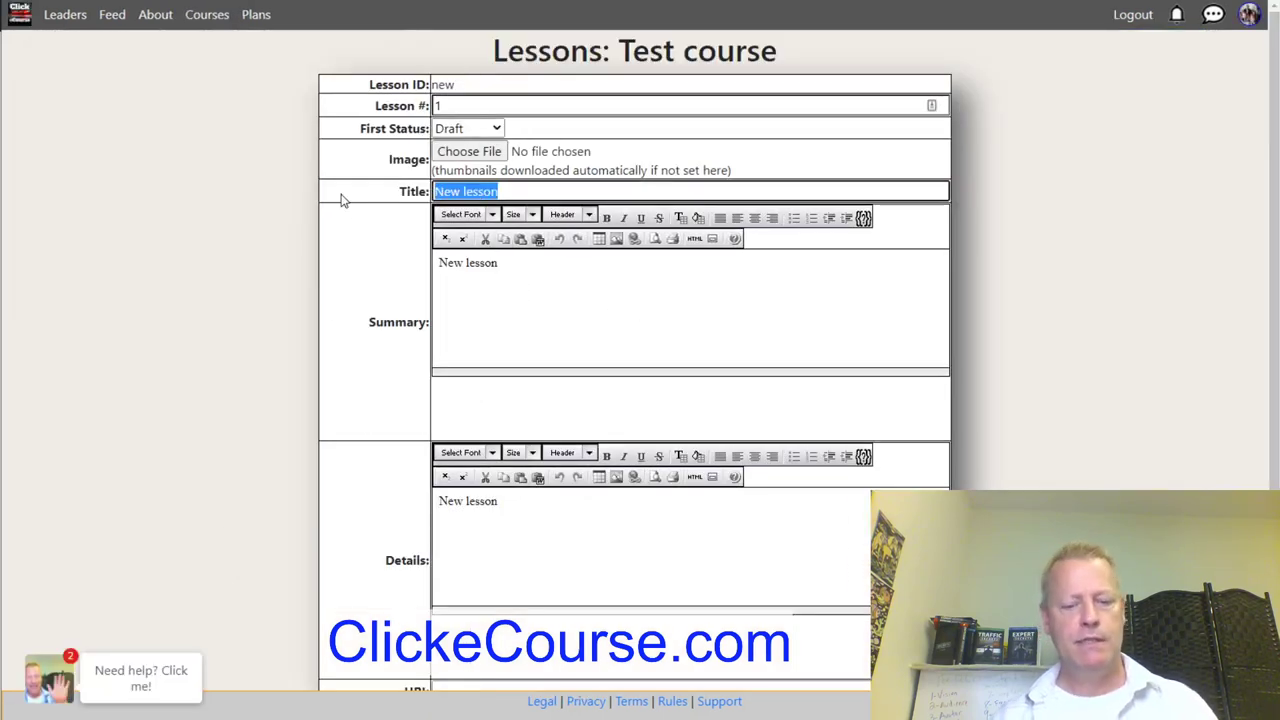
type("Introduction")
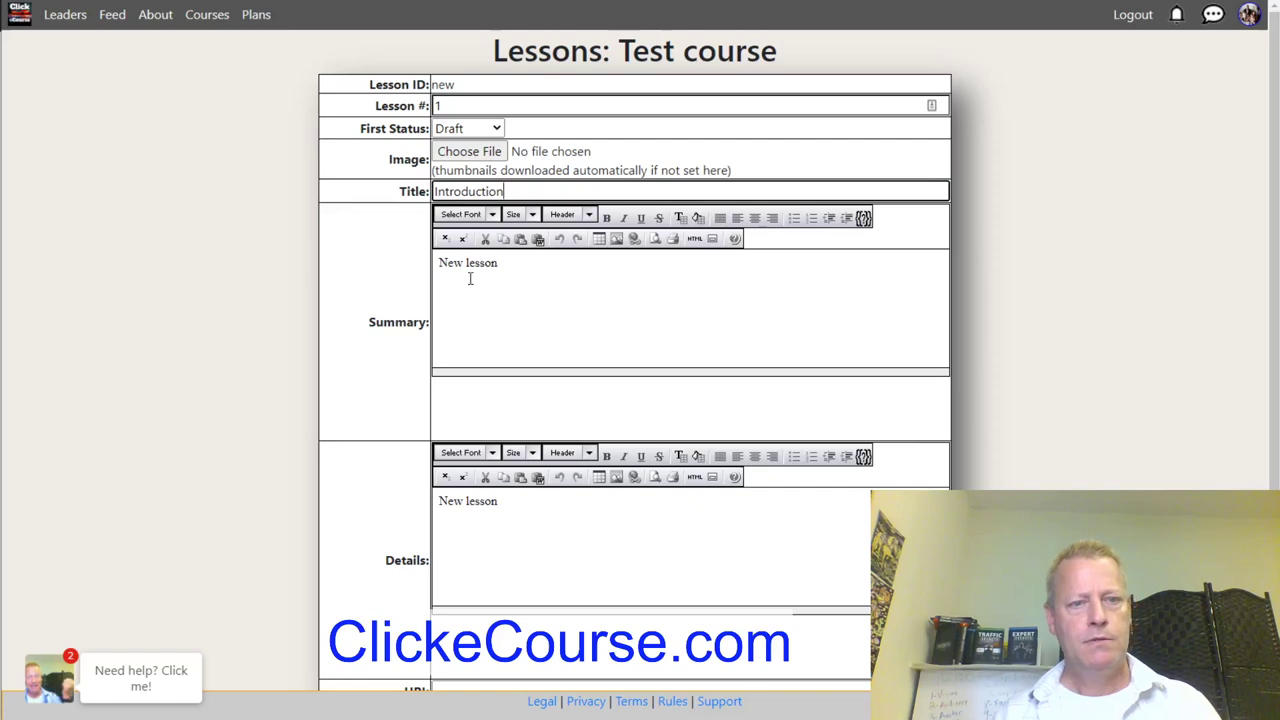
left_click_drag(519, 265, 391, 274)
type("Learn what")
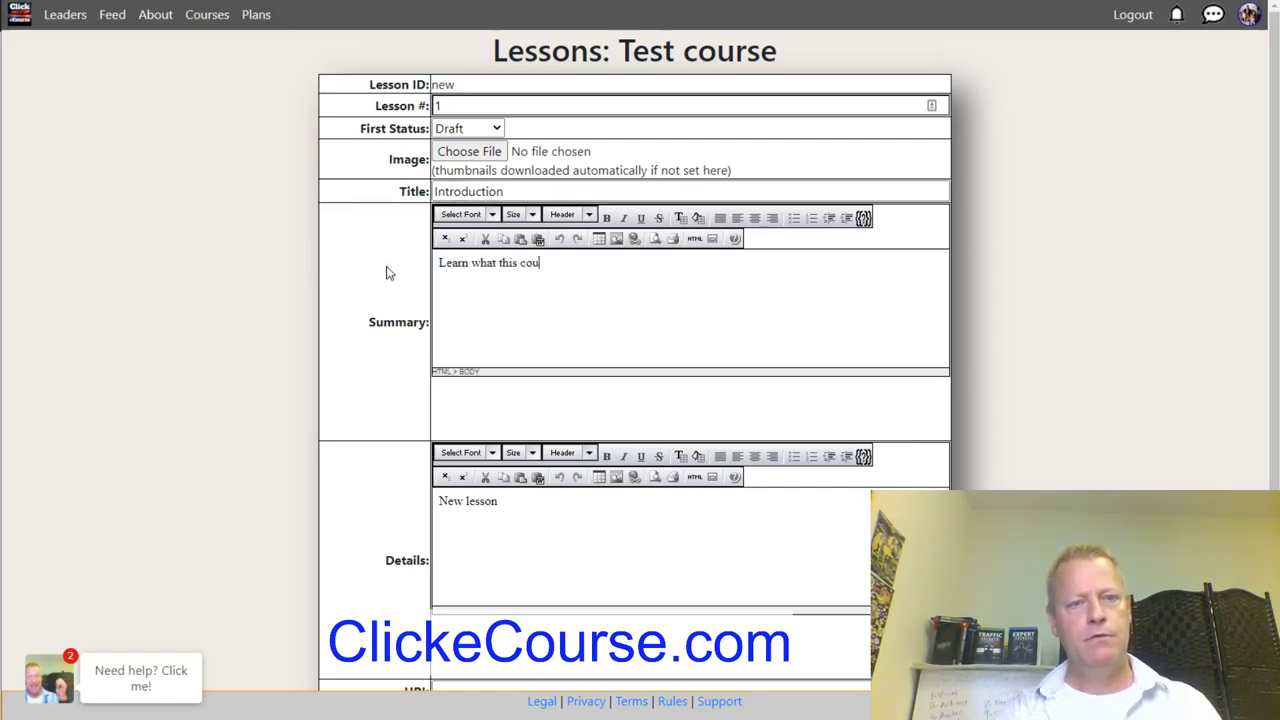
type(" this course is all about")
left_click_drag(534, 505, 386, 531)
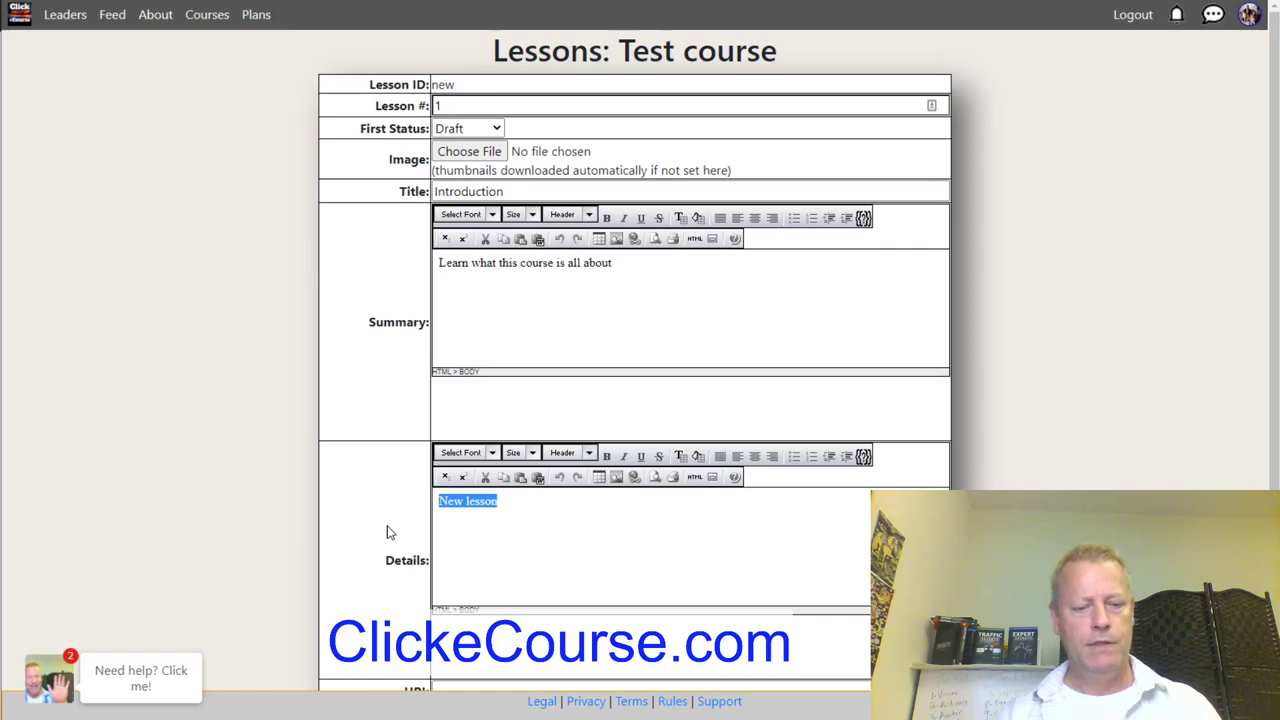
type("The introduction will tell you what to expect")
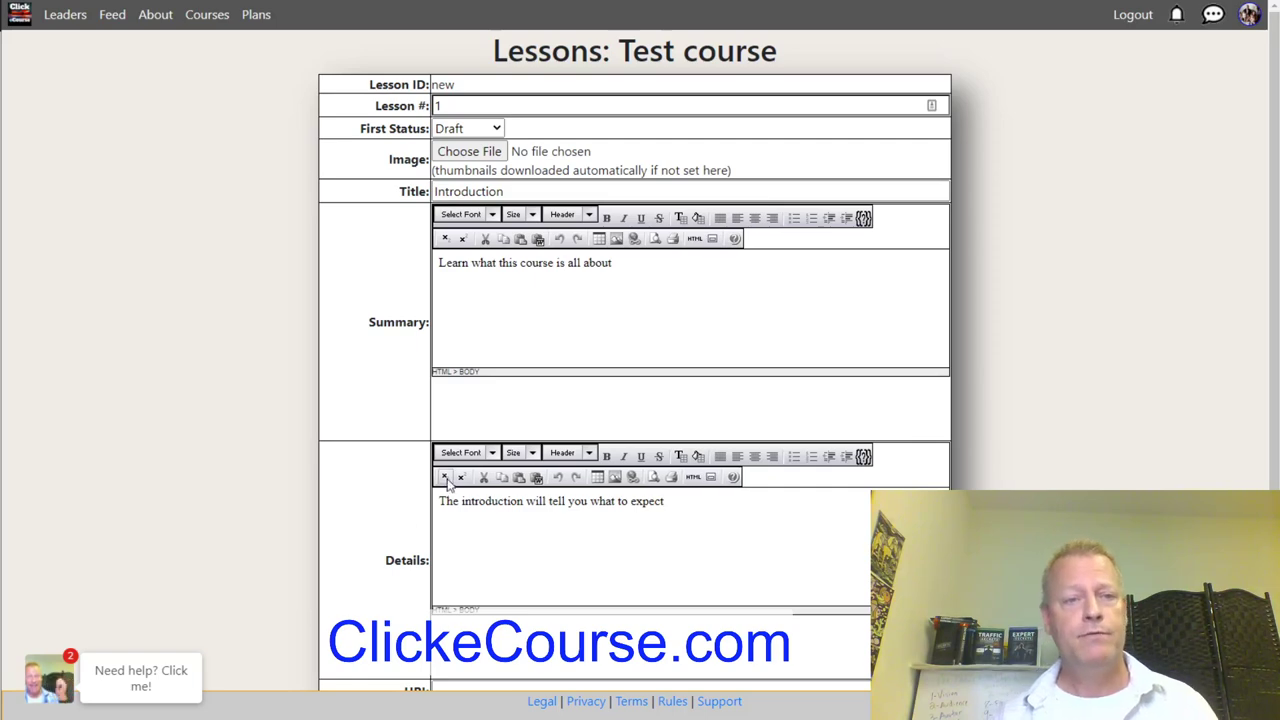
Put the cursor in the lesson's URI field and open a new browser tab
scroll(404, 412, "down", 2)
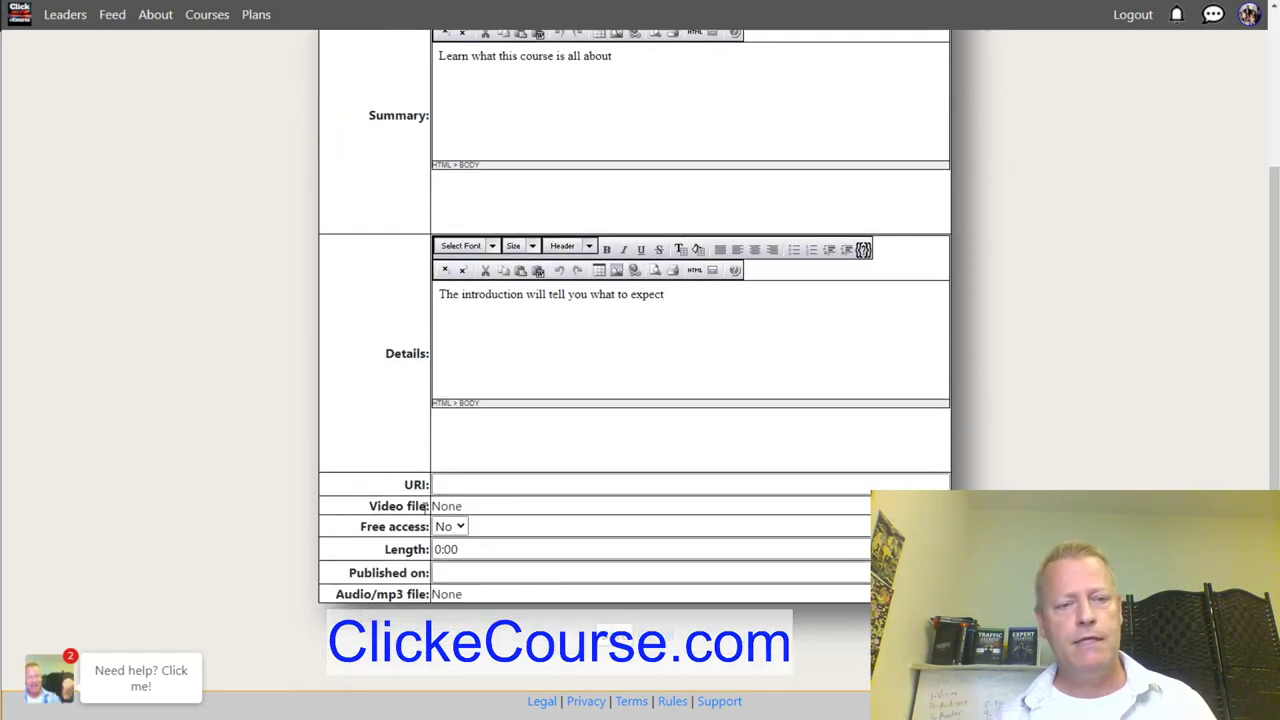
left_click(489, 482)
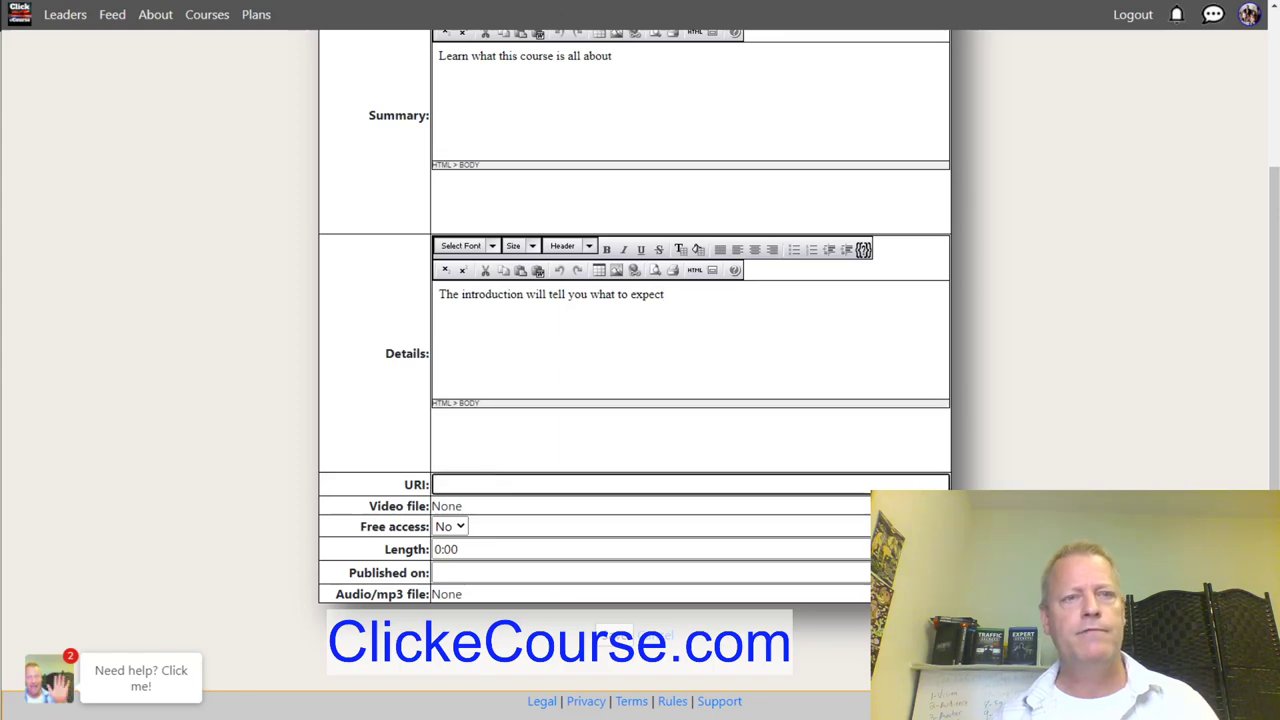
key("ctrl+t")
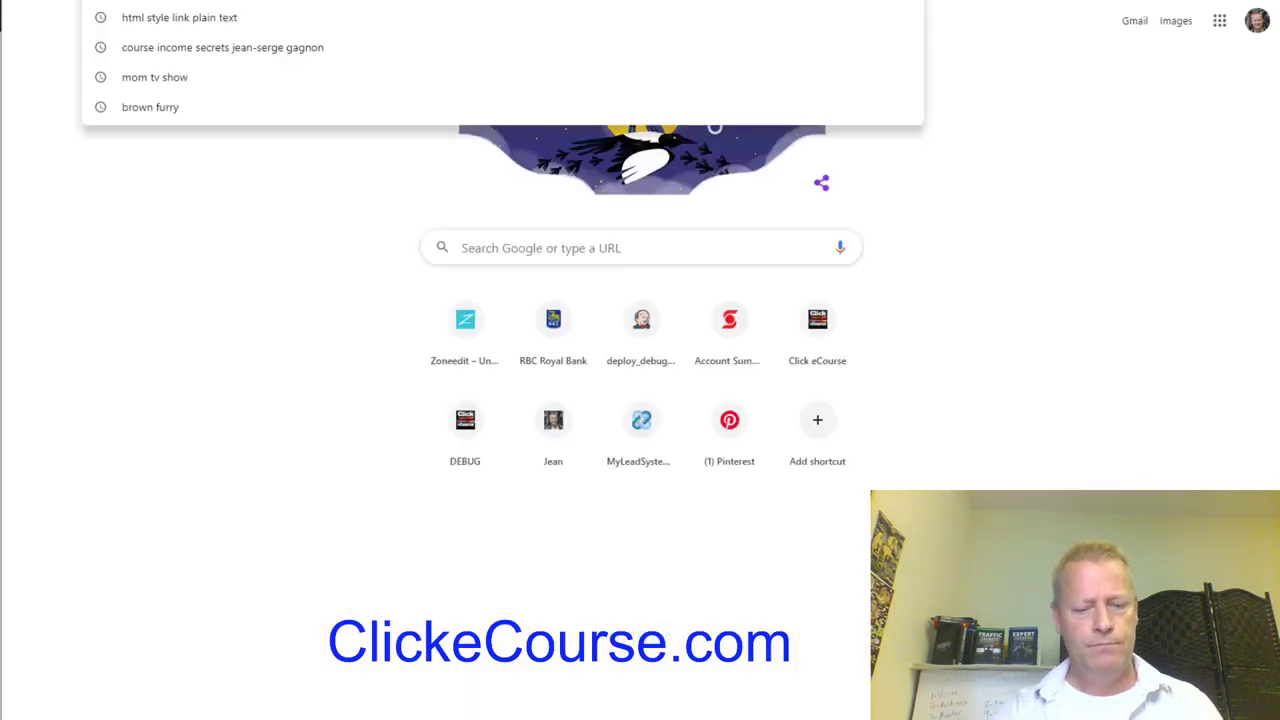
Go to YouTube, view your channel's uploaded videos, and open the YouTube Studio dashboard
type("youtube")
key("Return")
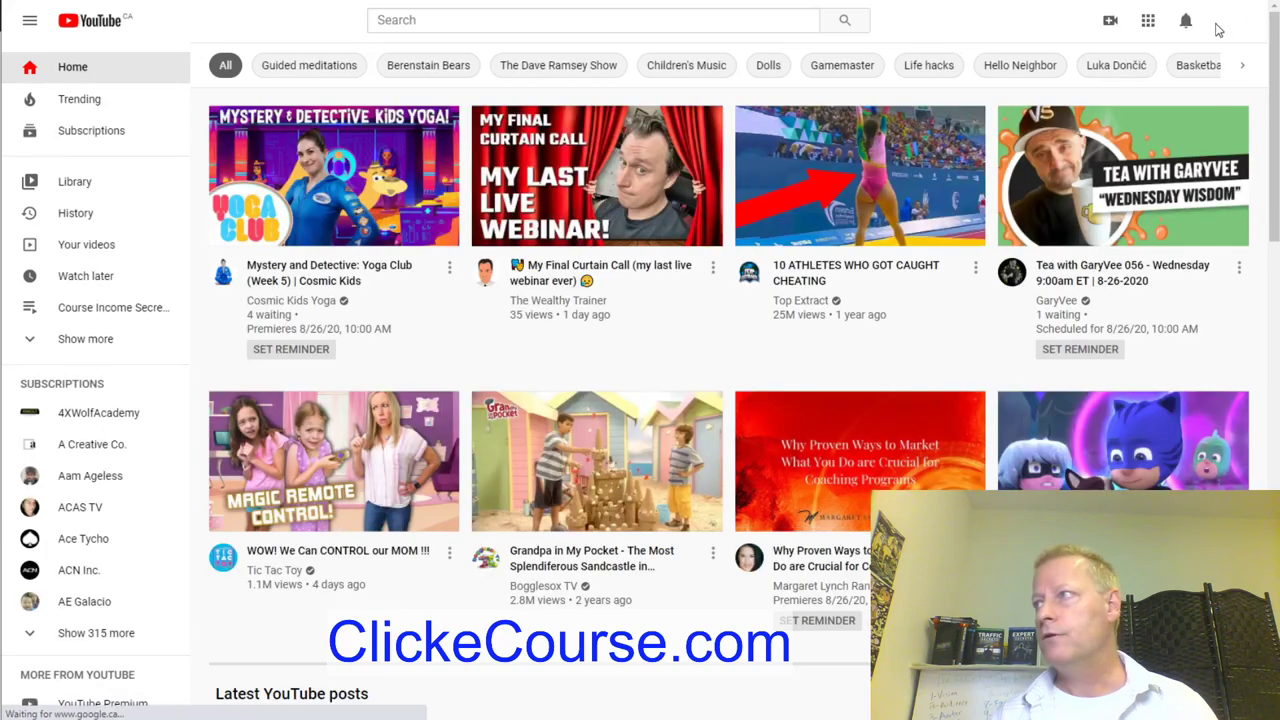
left_click(1237, 30)
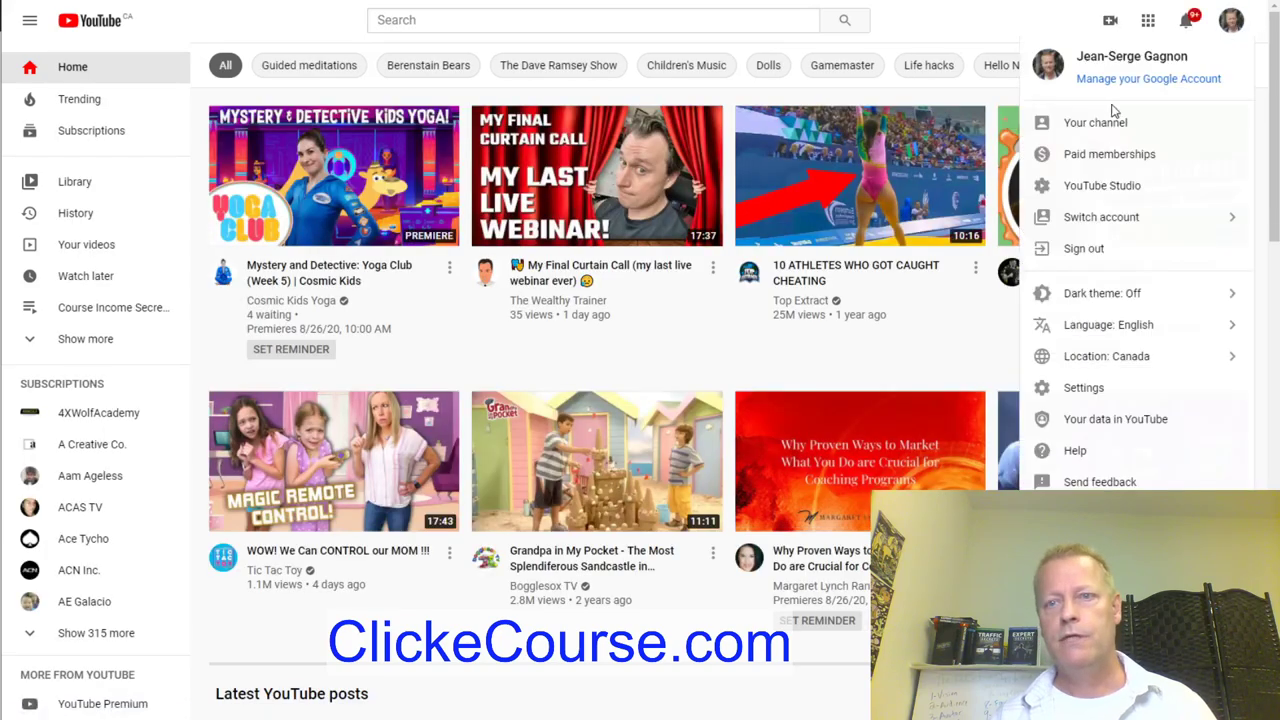
left_click(896, 185)
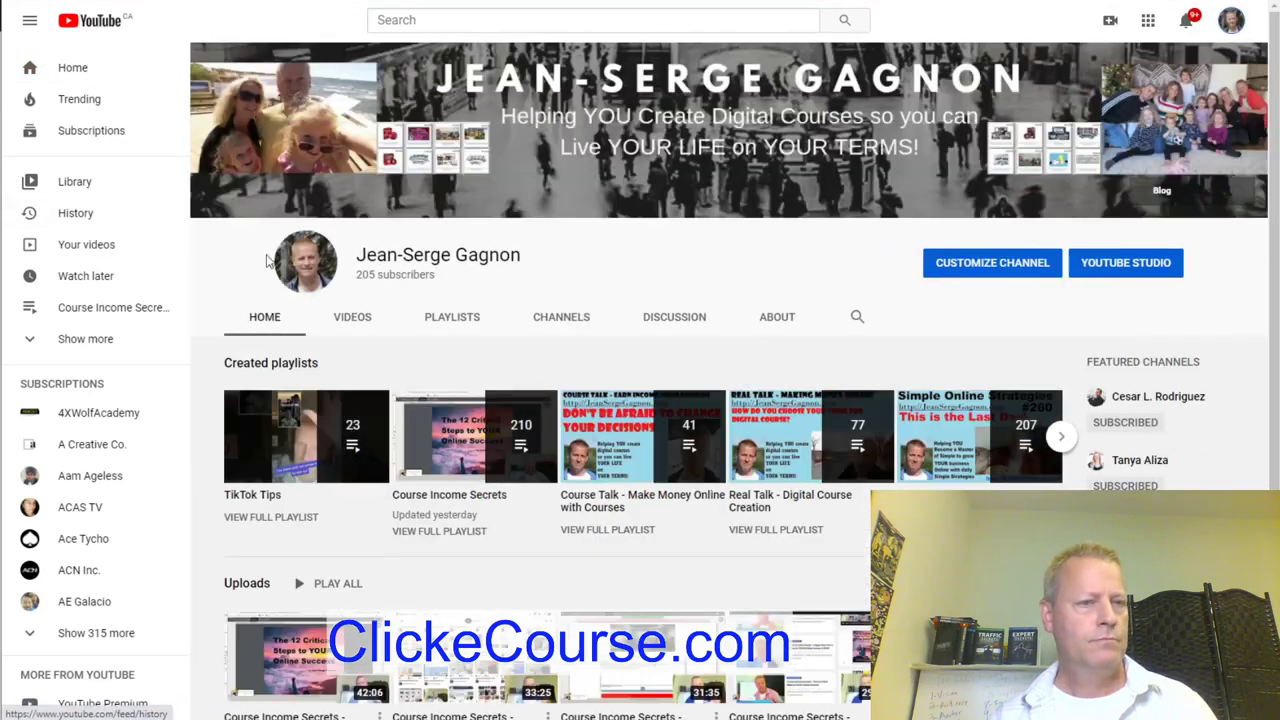
left_click(372, 322)
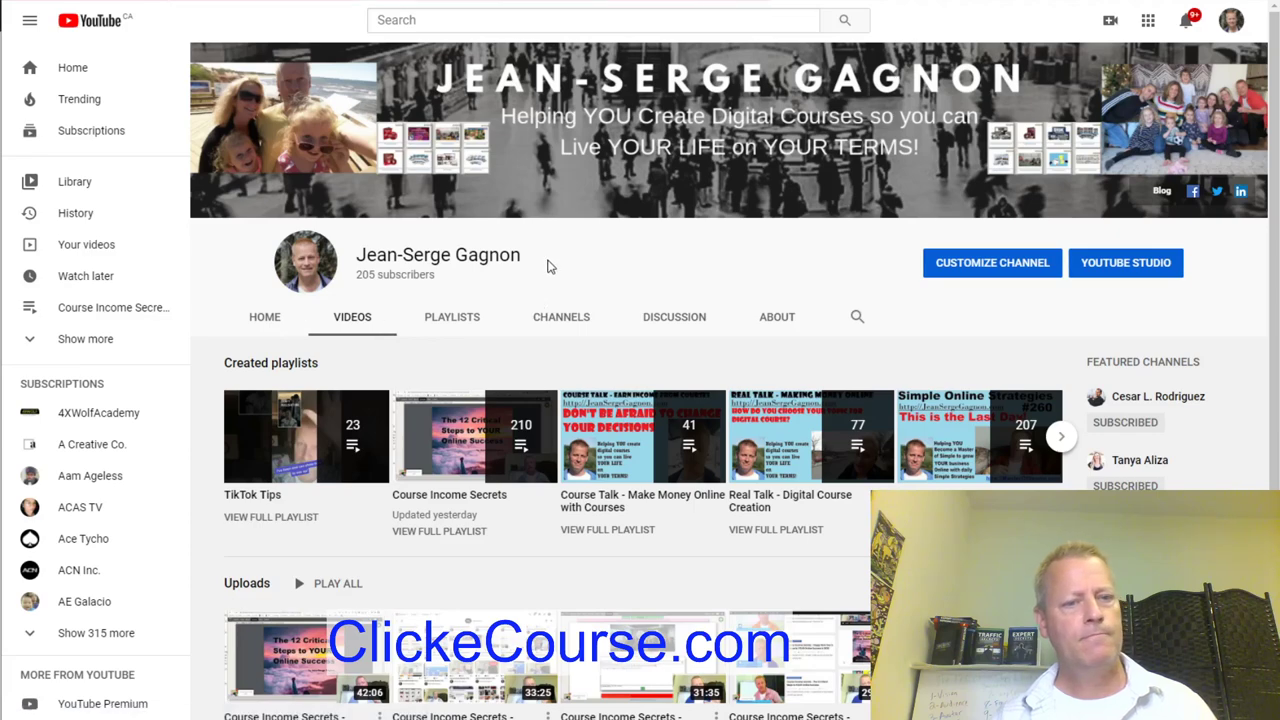
scroll(634, 372, "down", 2)
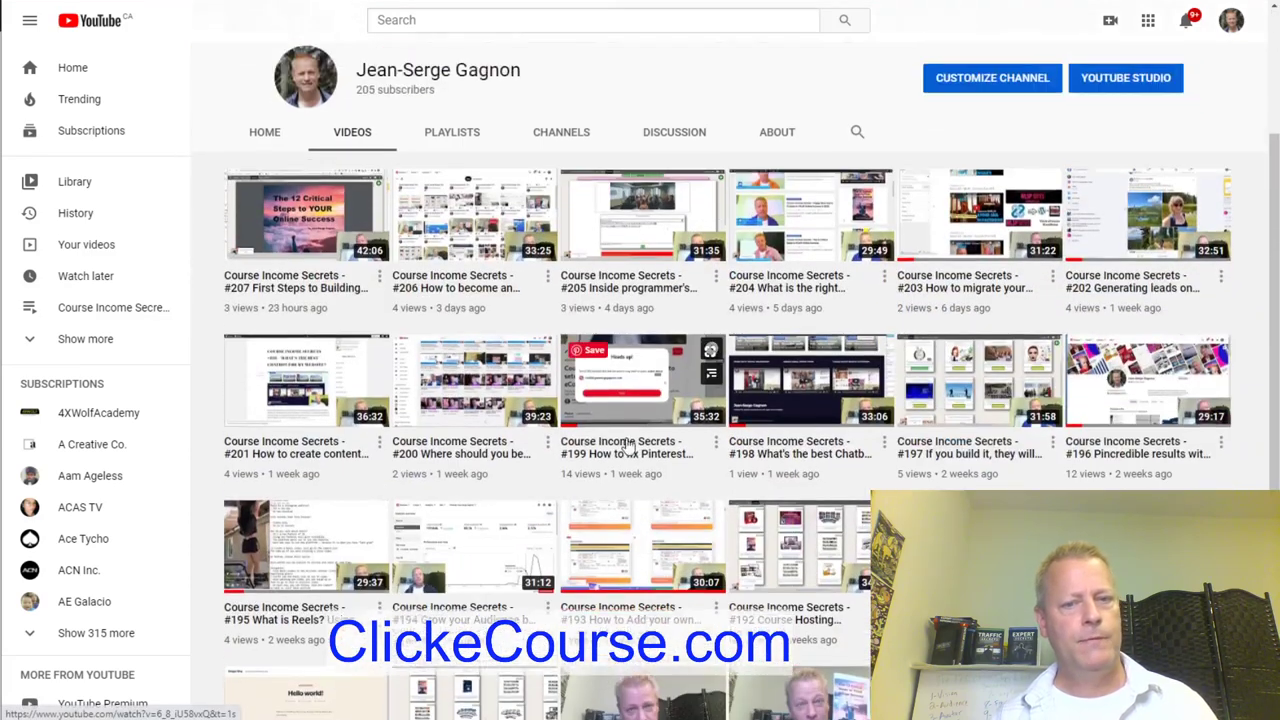
scroll(700, 315, "down", 1)
scroll(773, 330, "up", 3)
scroll(773, 330, "up", 1)
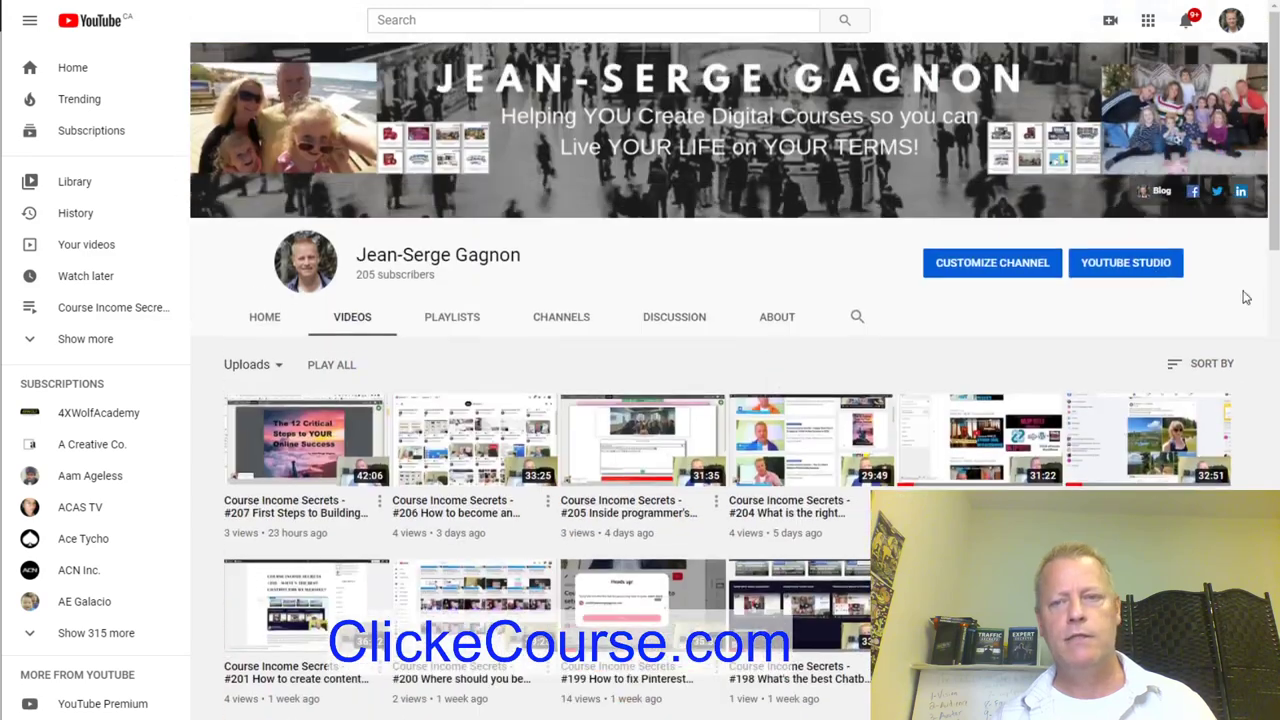
left_click(1123, 263)
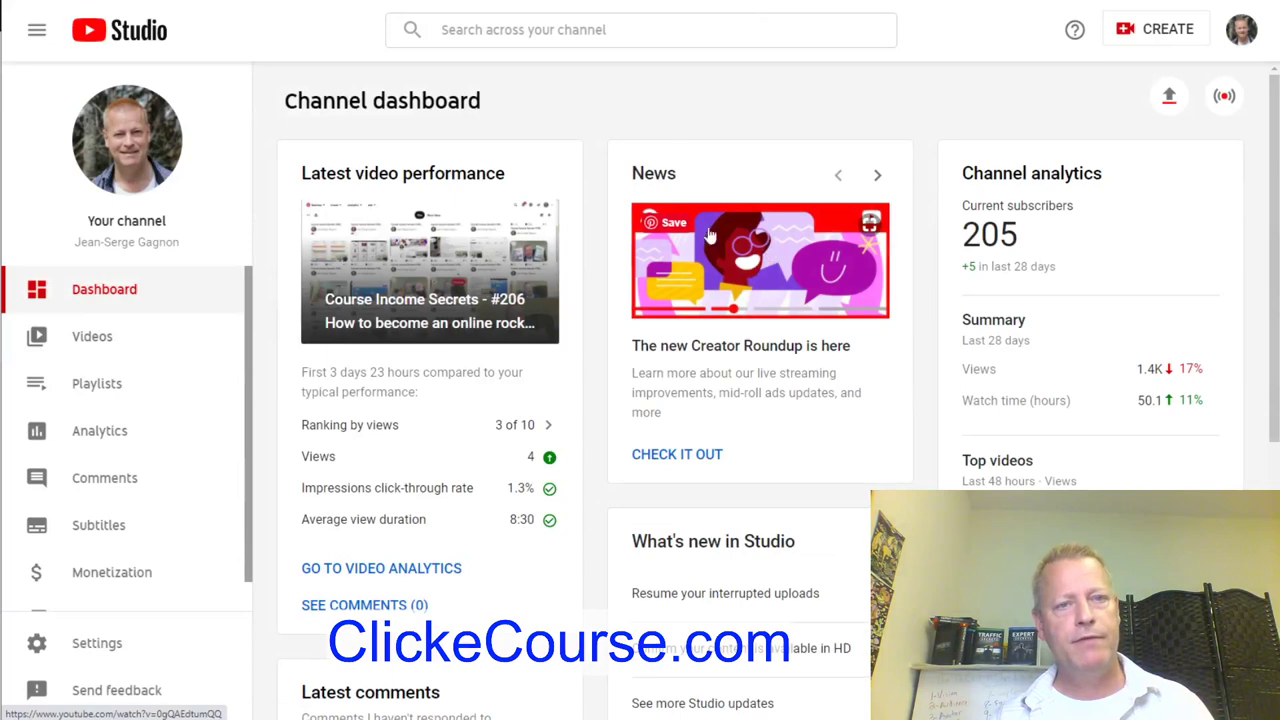
Filter the channel's videos in YouTube Studio to titles containing 'tiktok'
left_click(603, 38)
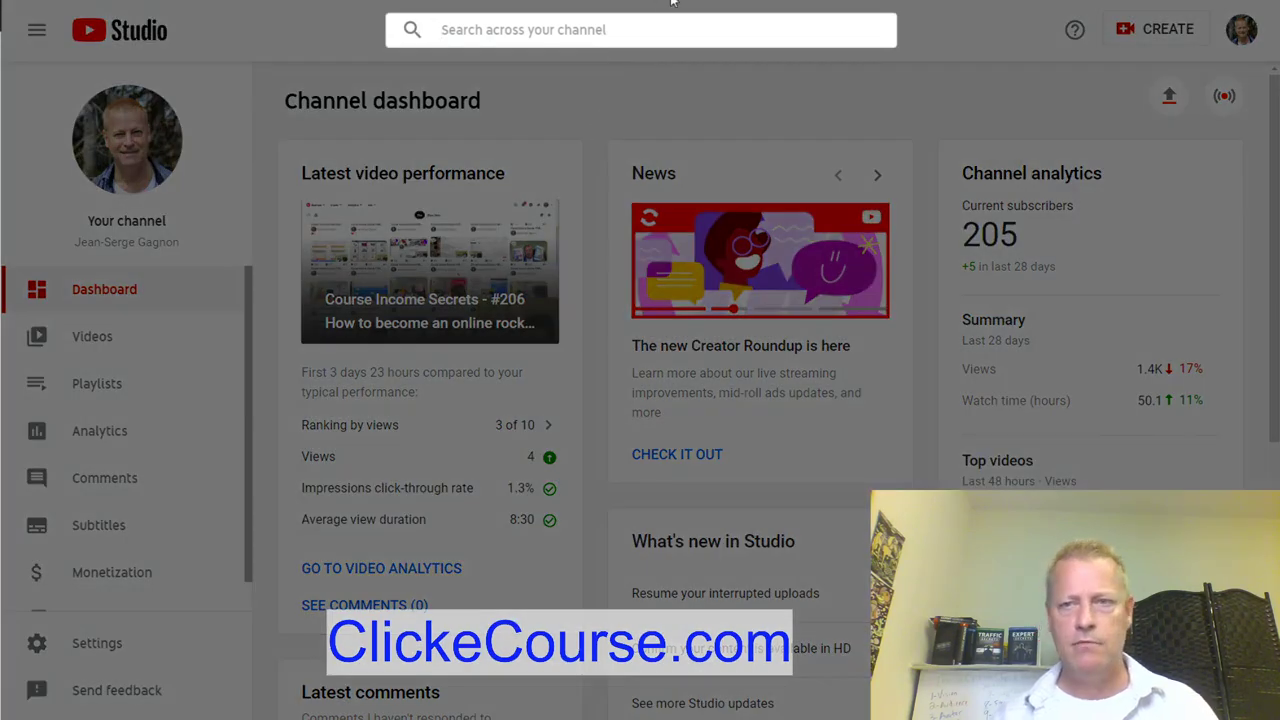
type("tiktok")
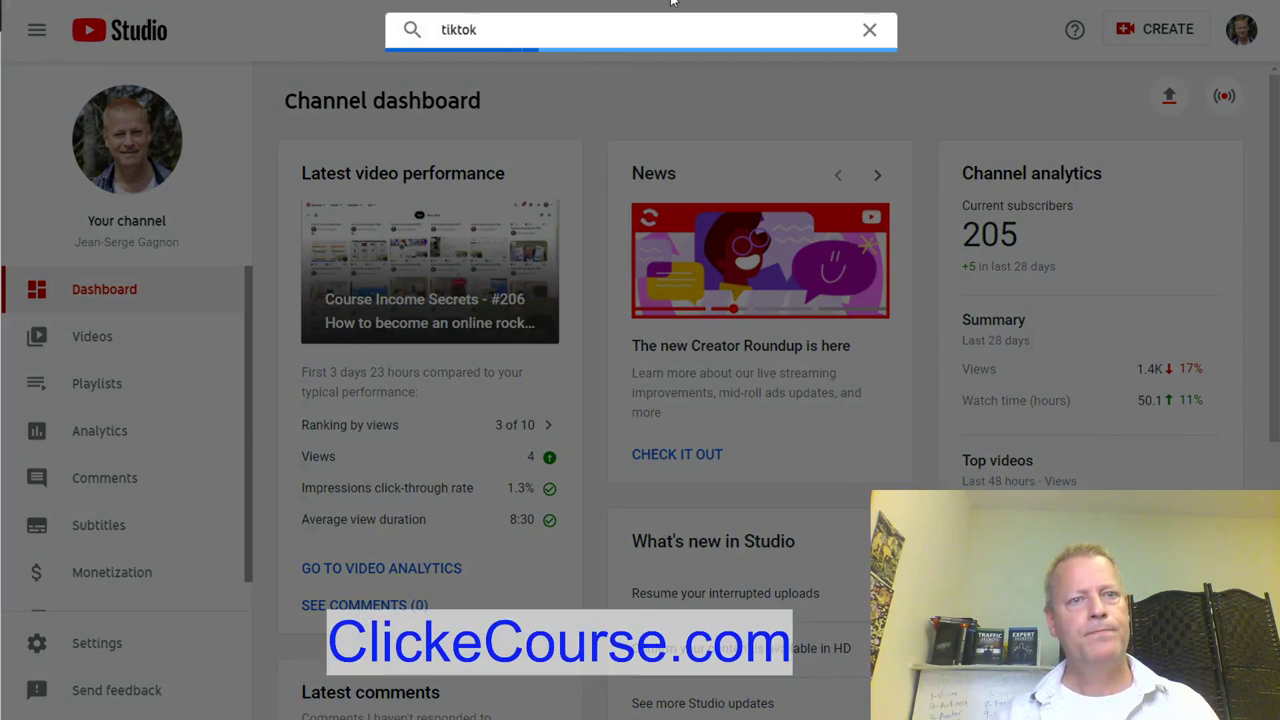
left_click(869, 29)
left_click(594, 84)
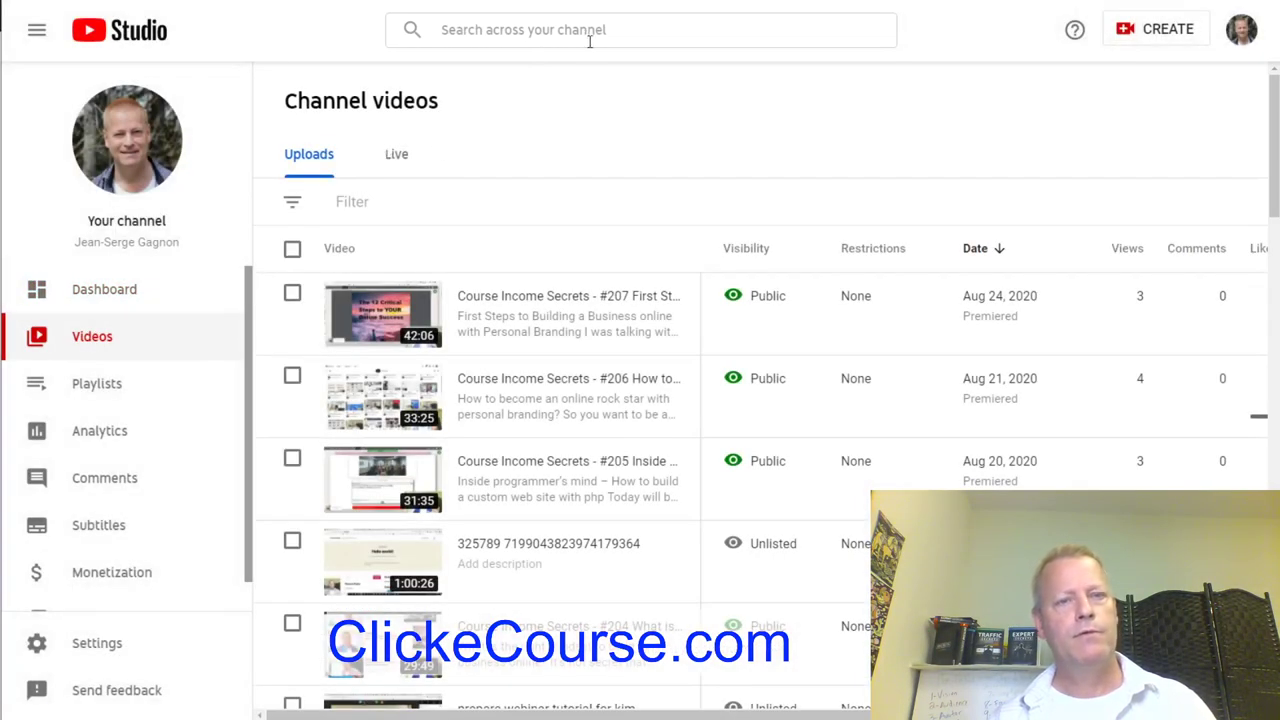
left_click(588, 33)
type("tiktok")
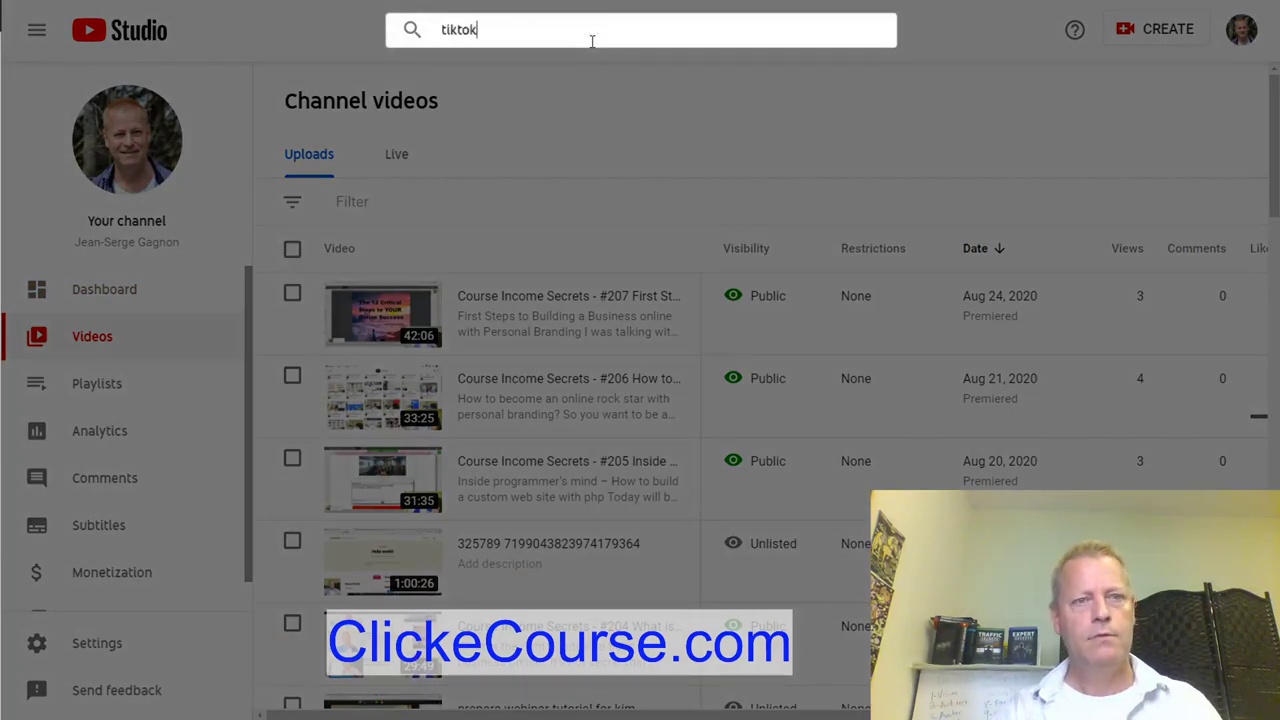
key("Return")
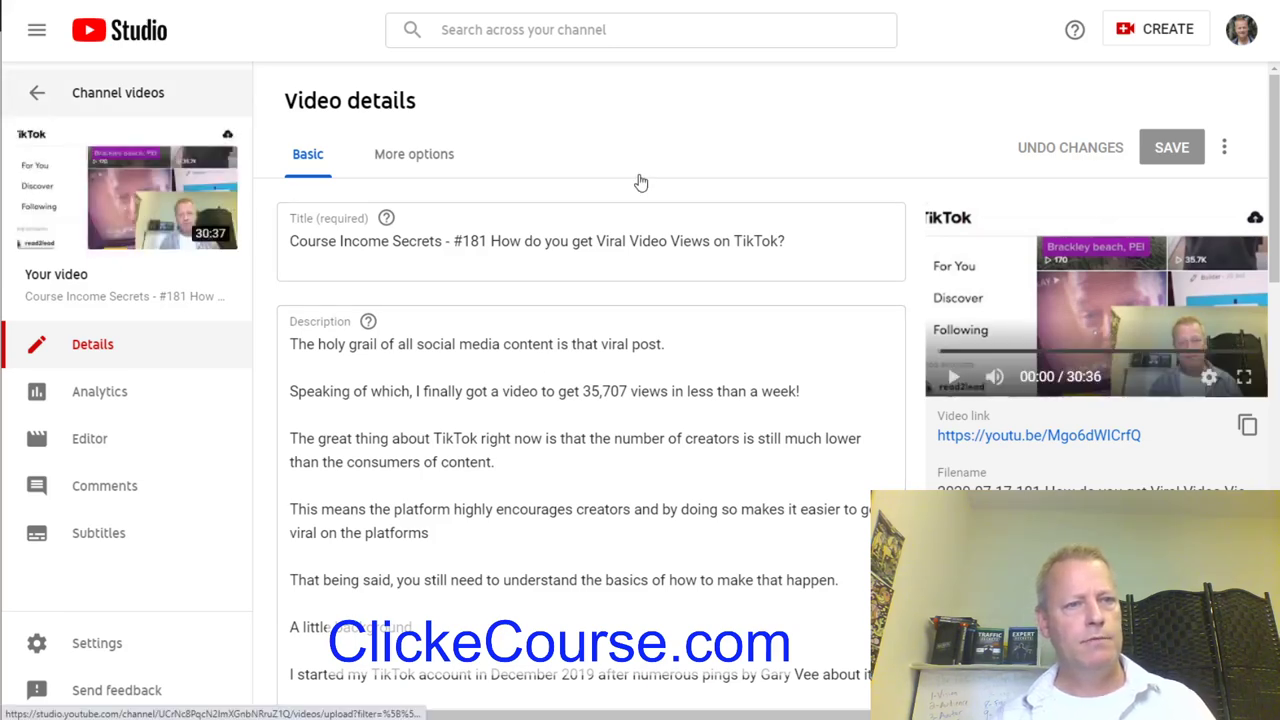
key("alt+Left")
left_click(549, 30)
type("tiktok")
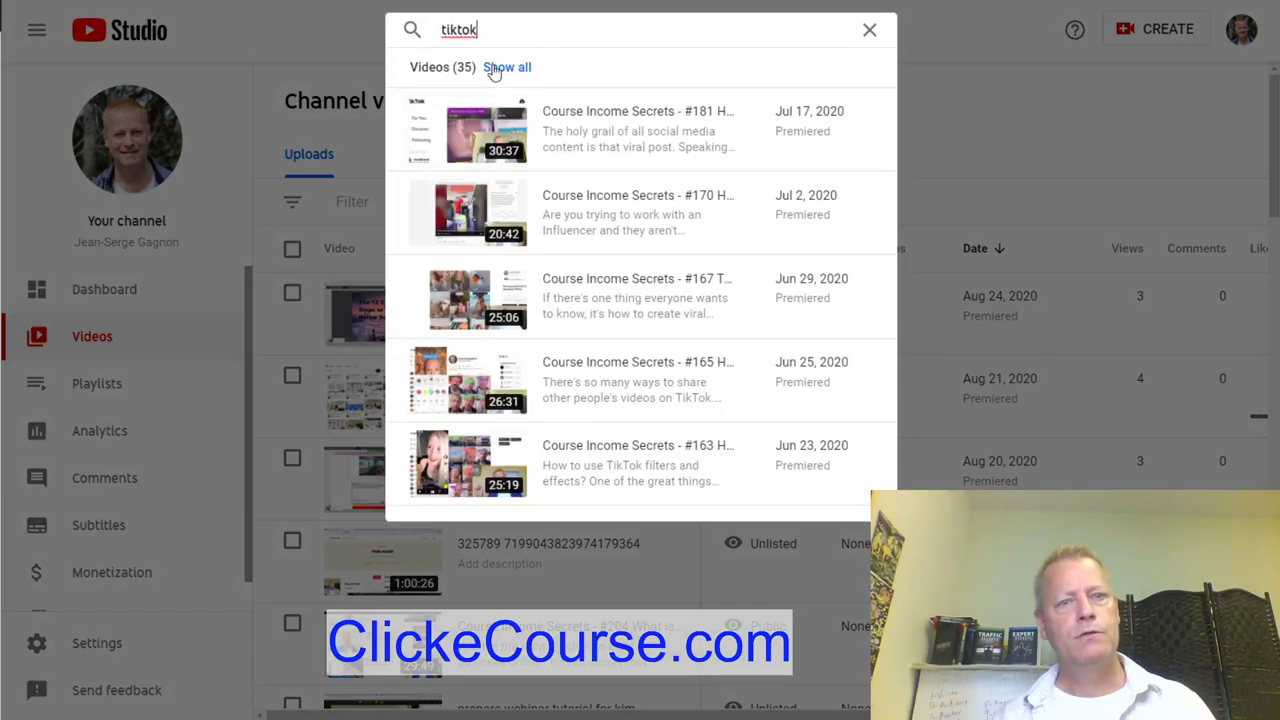
key("Return")
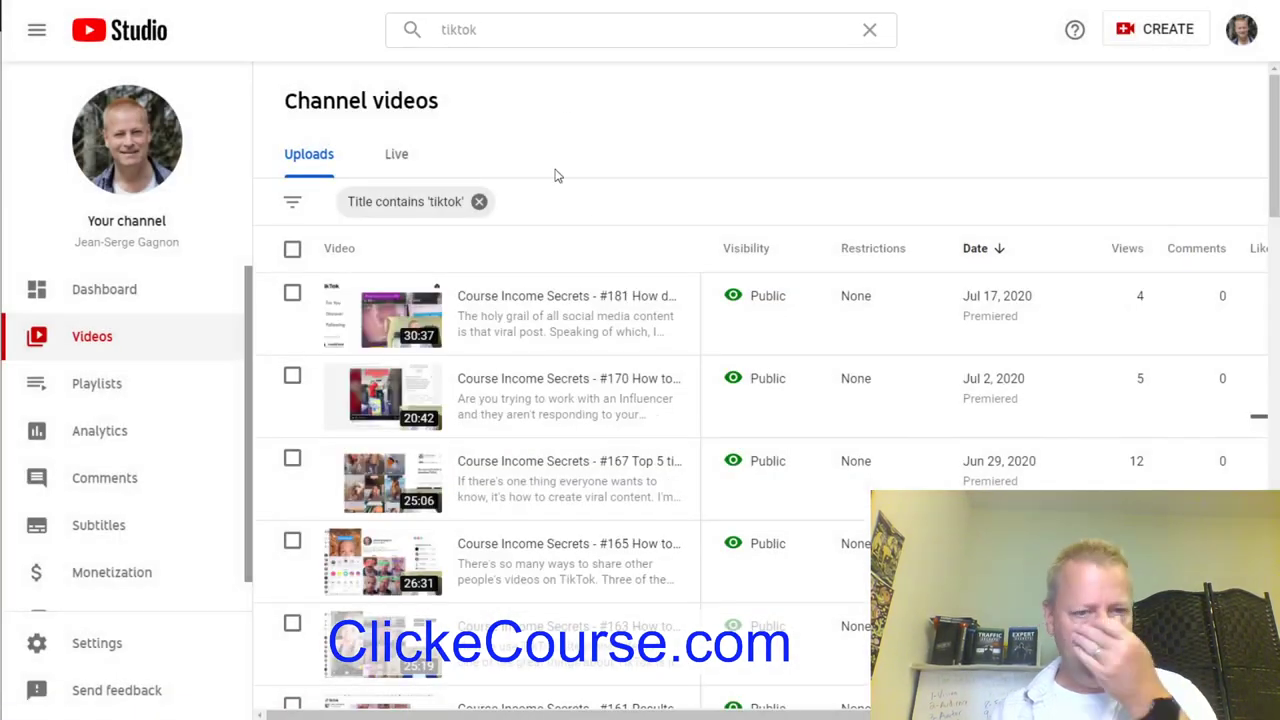
Copy the Timer recording video's shareable link and switch back to the ClickeCourse lesson form
scroll(608, 347, "down", 7)
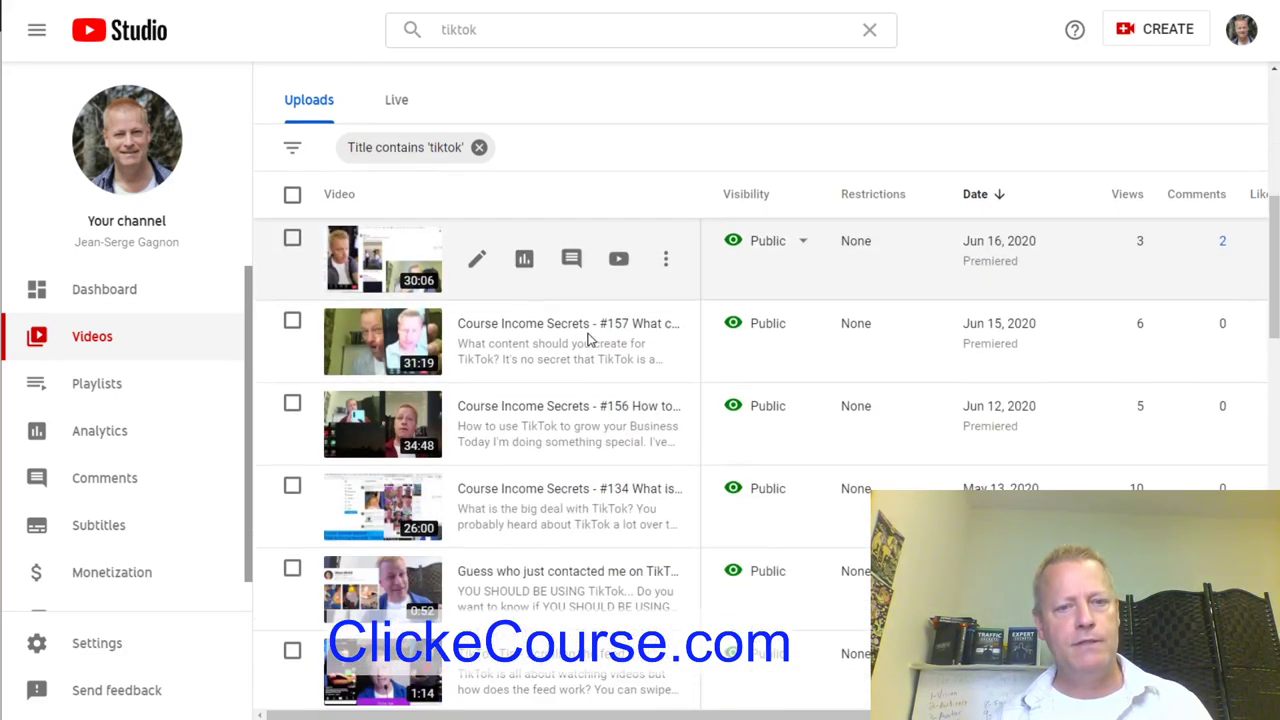
scroll(590, 340, "down", 3)
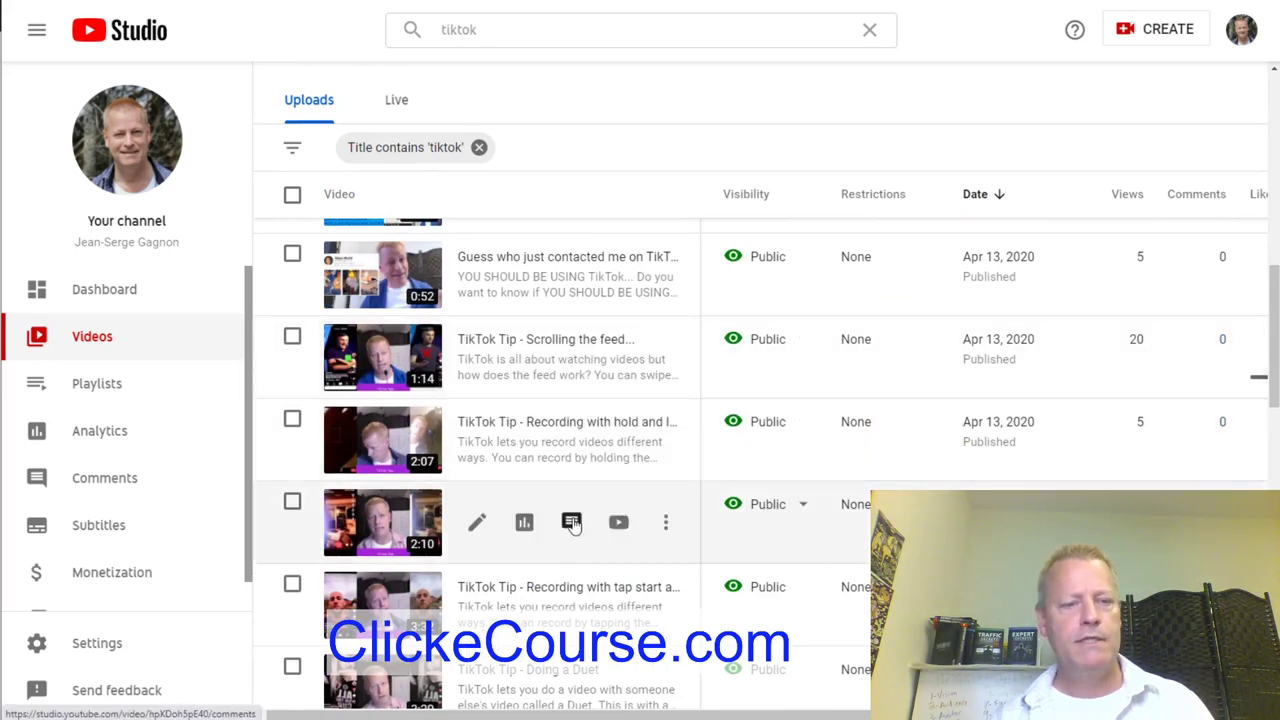
scroll(572, 525, "down", 2)
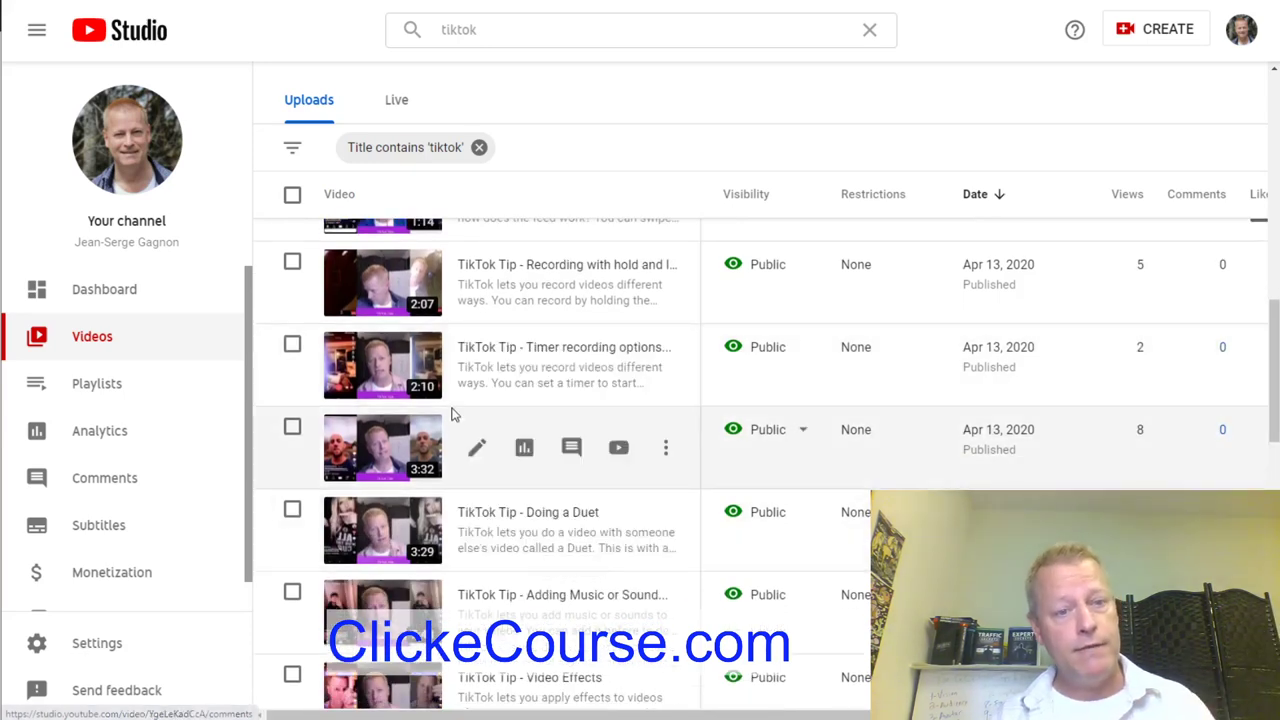
left_click(667, 367)
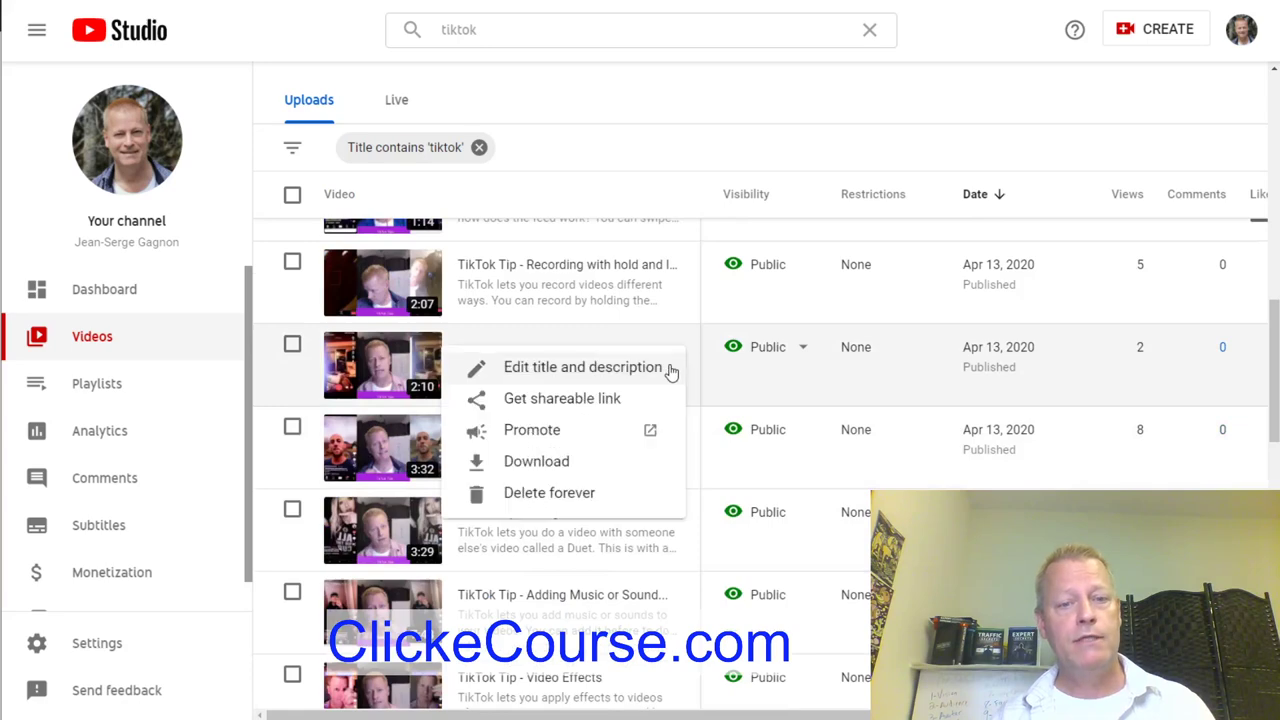
left_click(552, 405)
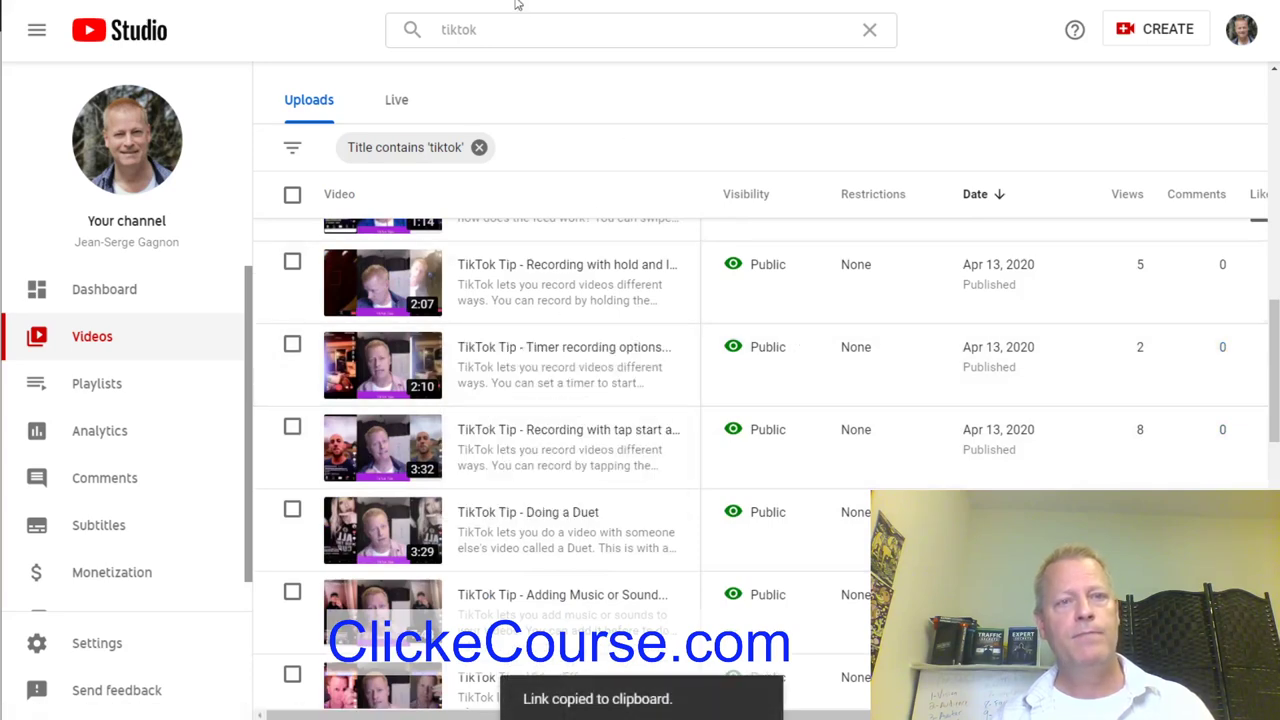
key("alt+Tab")
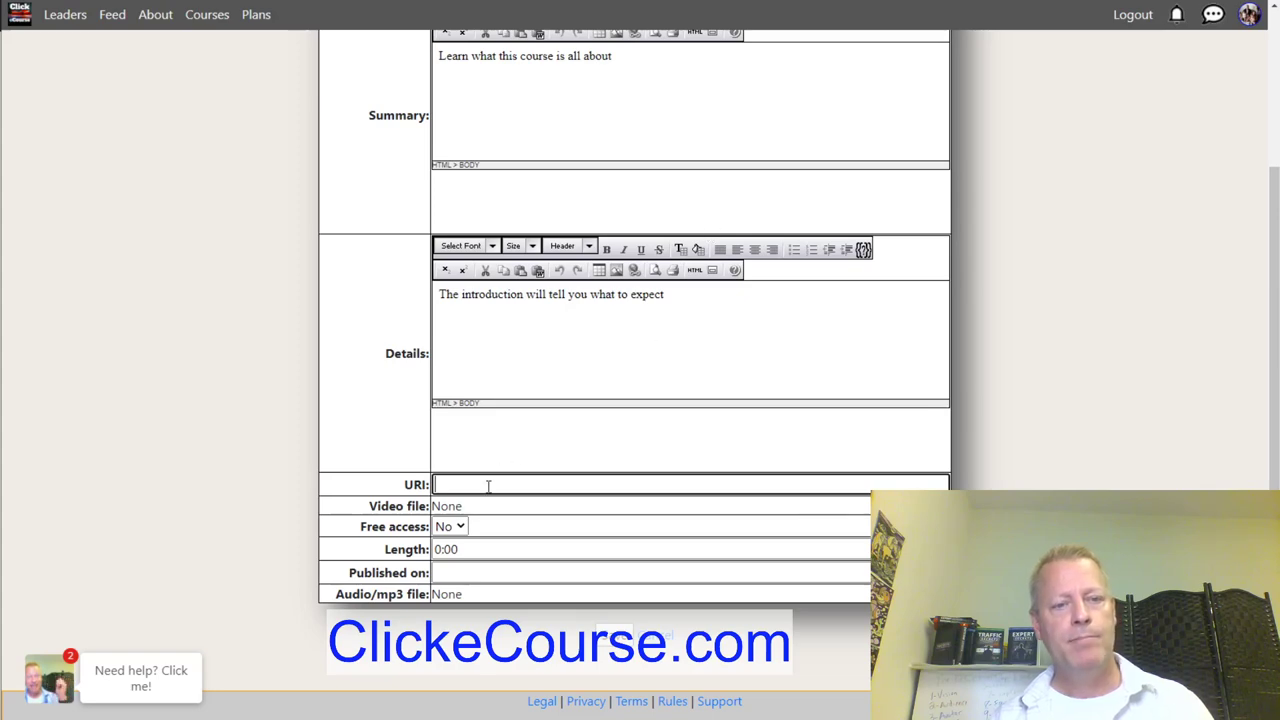
Paste the YouTube link as the Introduction lesson's URI, save it, and return to the Test course page
left_click(488, 486)
key("ctrl+v")
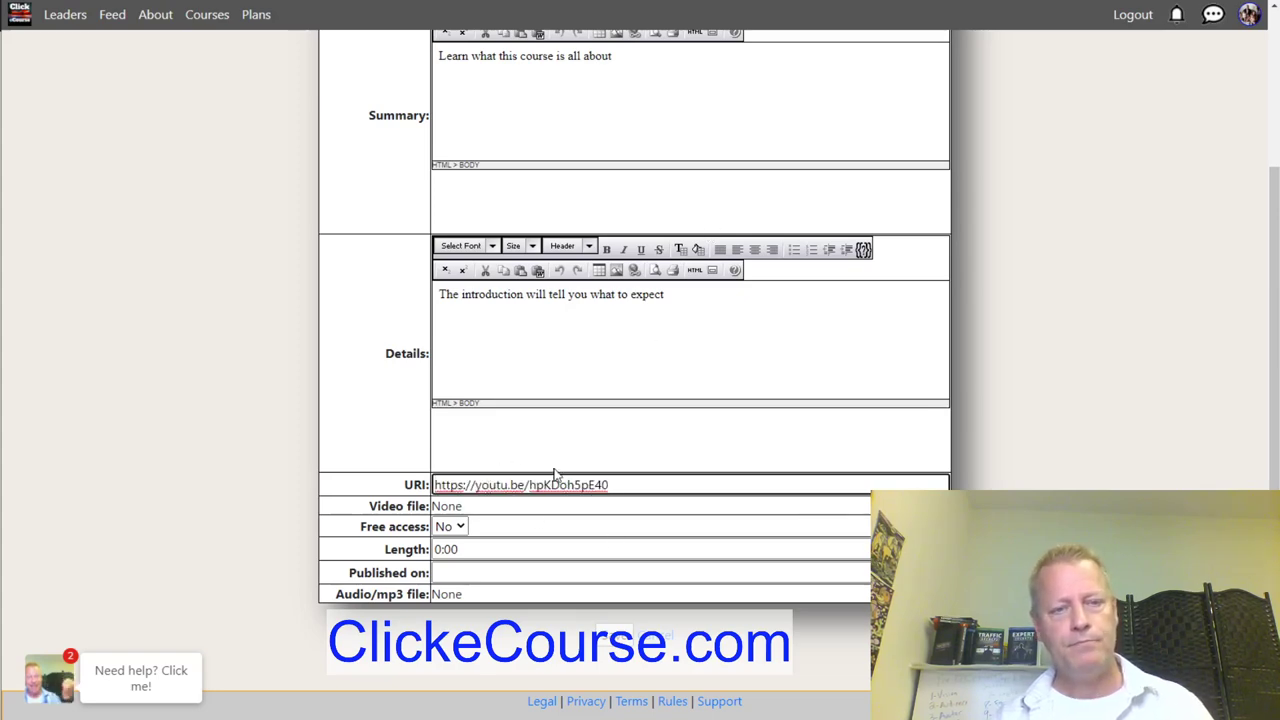
key("Return")
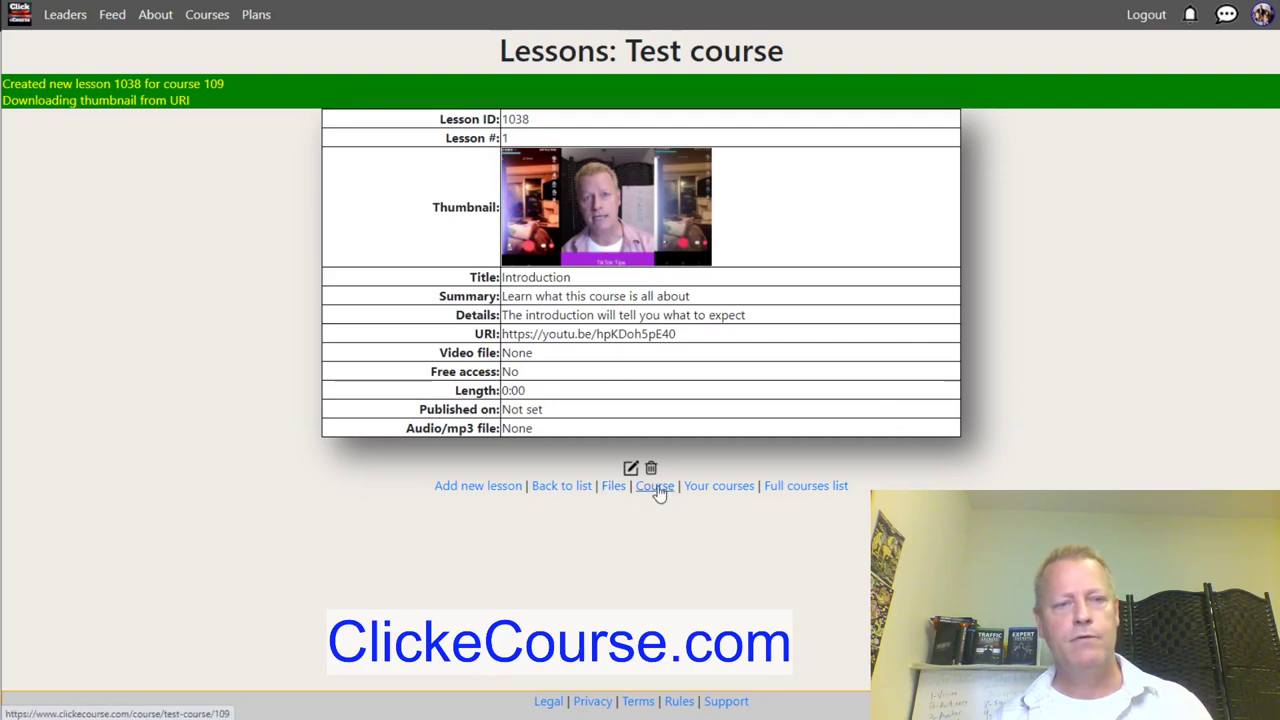
left_click(659, 494)
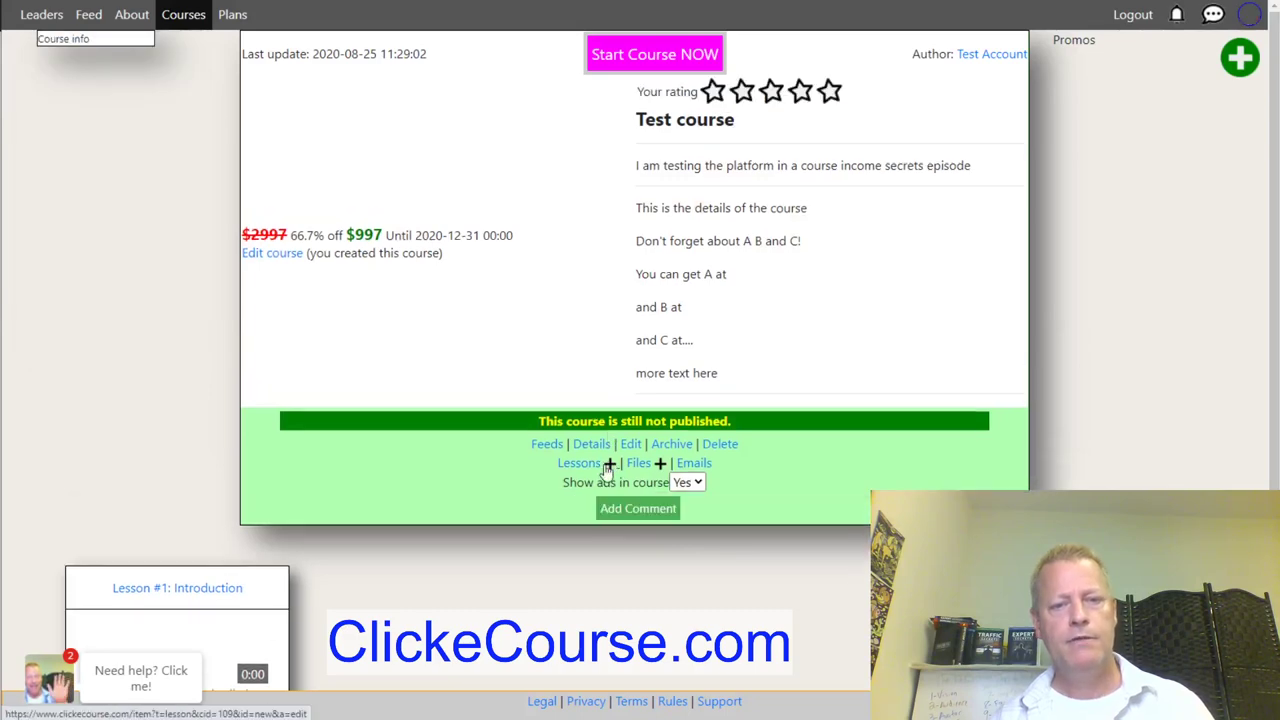
Start a new lesson titled 'Recording' with the summary 'How to record'
mouse_move(1240, 58)
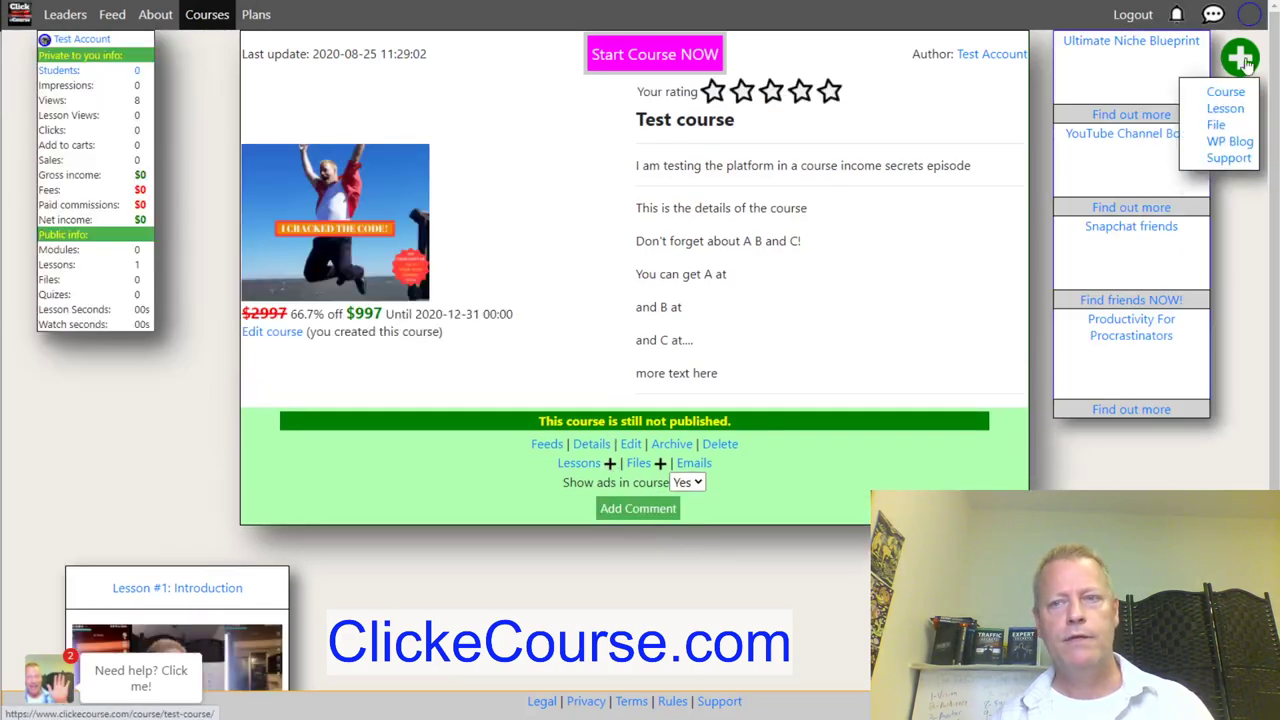
left_click(1221, 112)
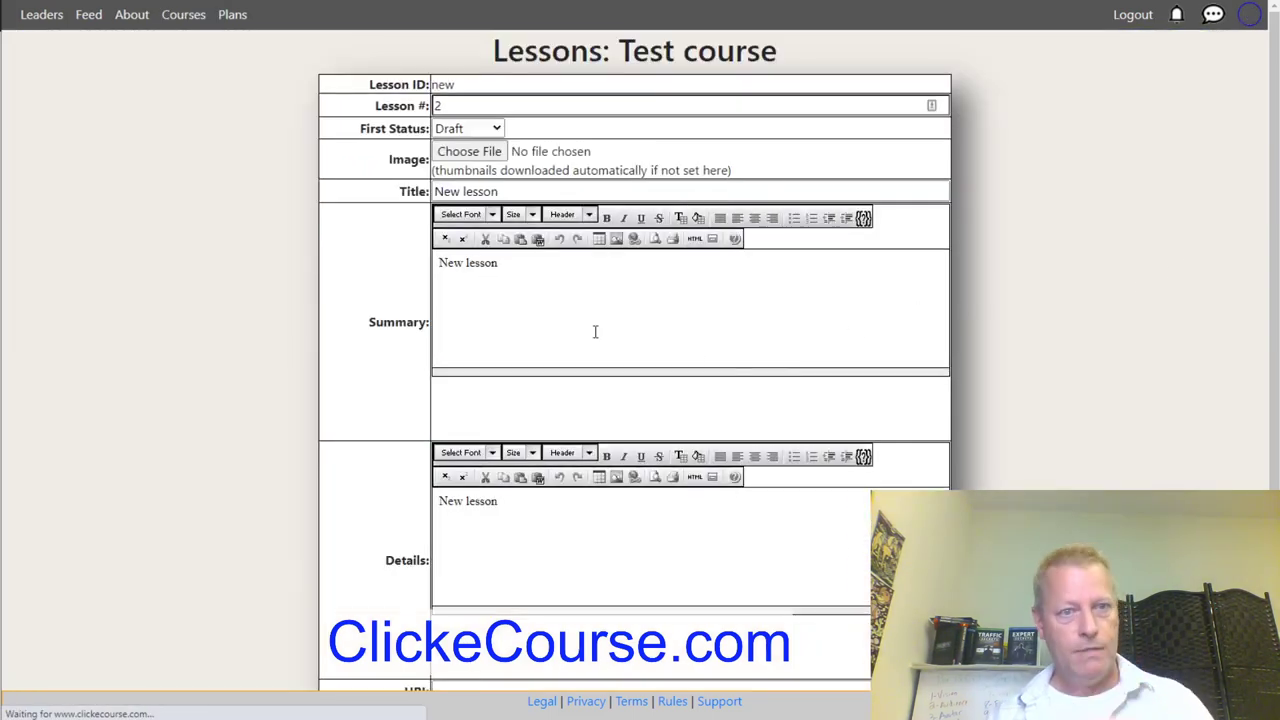
left_click_drag(502, 191, 357, 204)
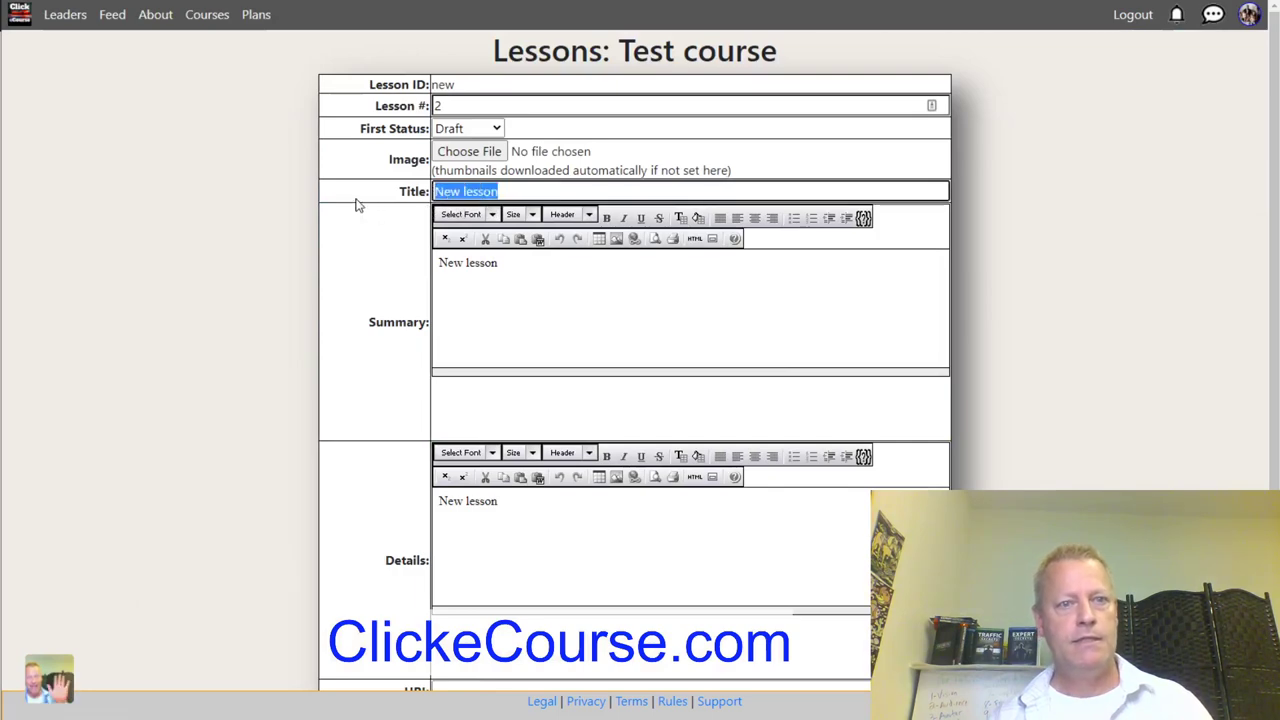
type("Rec")
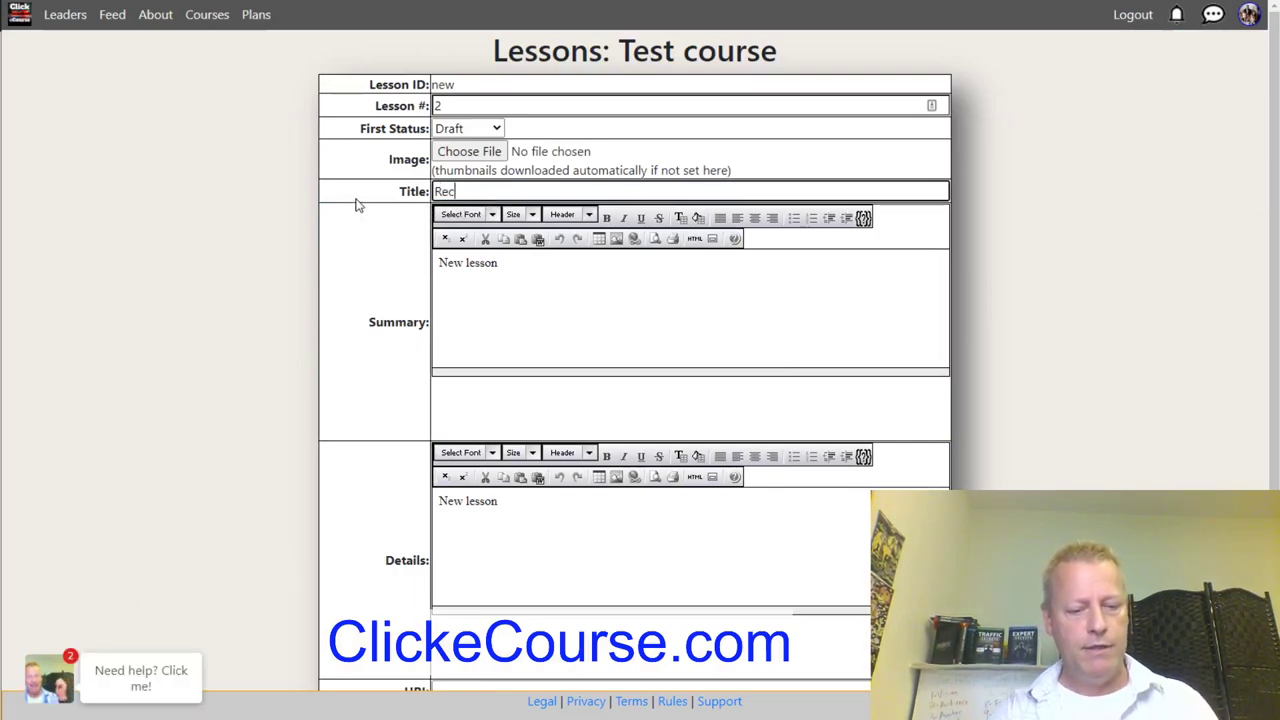
type("ording")
left_click_drag(517, 266, 360, 286)
type("How to record")
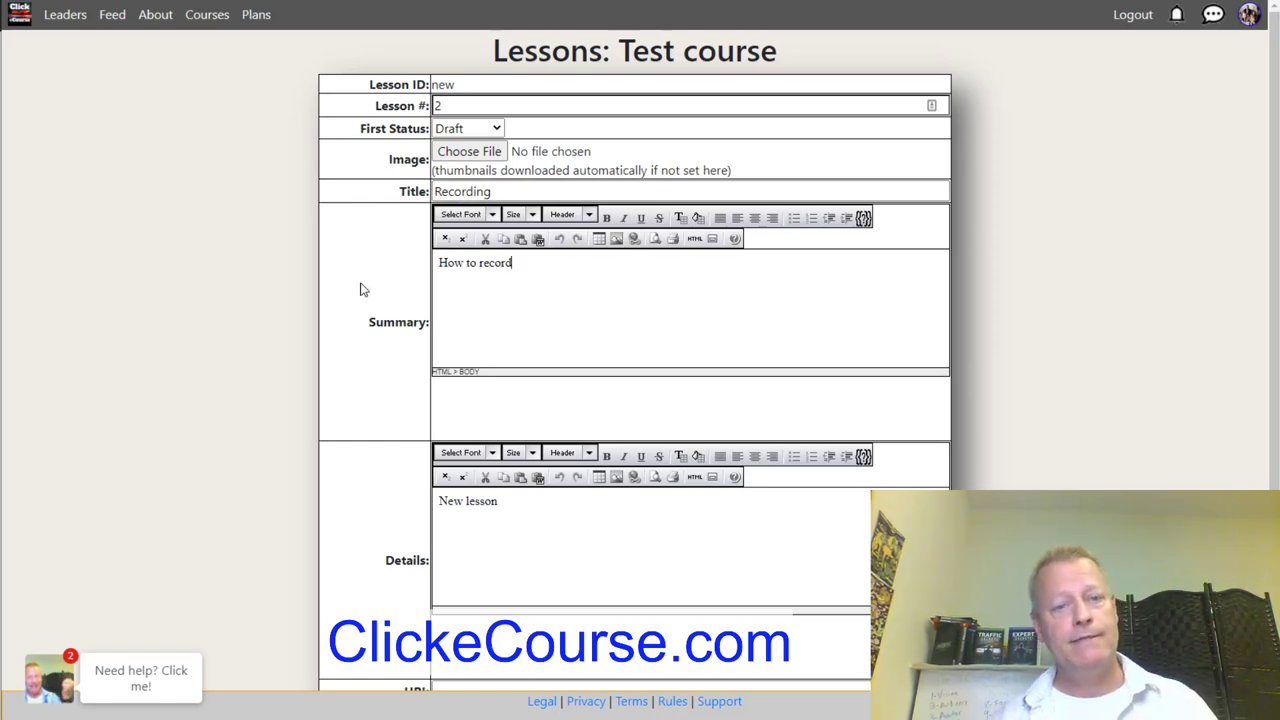
Copy the Timer recording video's shareable link from YouTube Studio and return to the lesson form
scroll(360, 514, "down", 2)
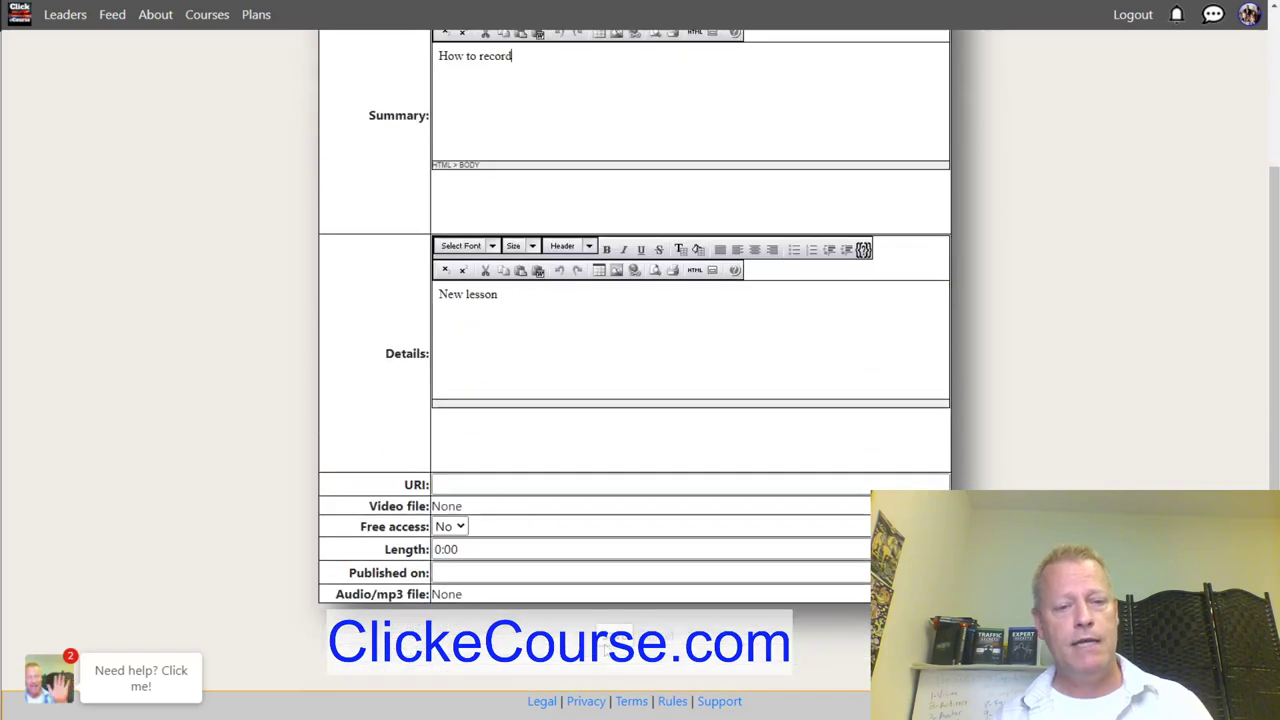
scroll(460, 130, "up", 2)
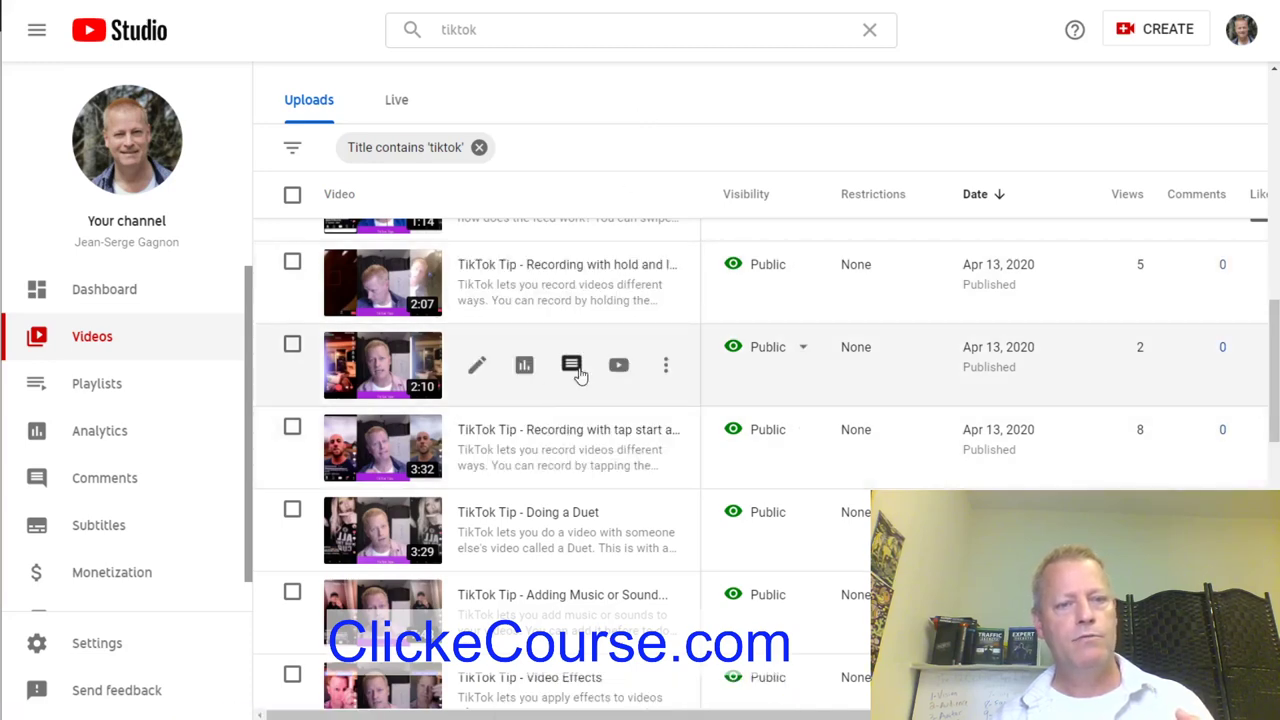
left_click(665, 365)
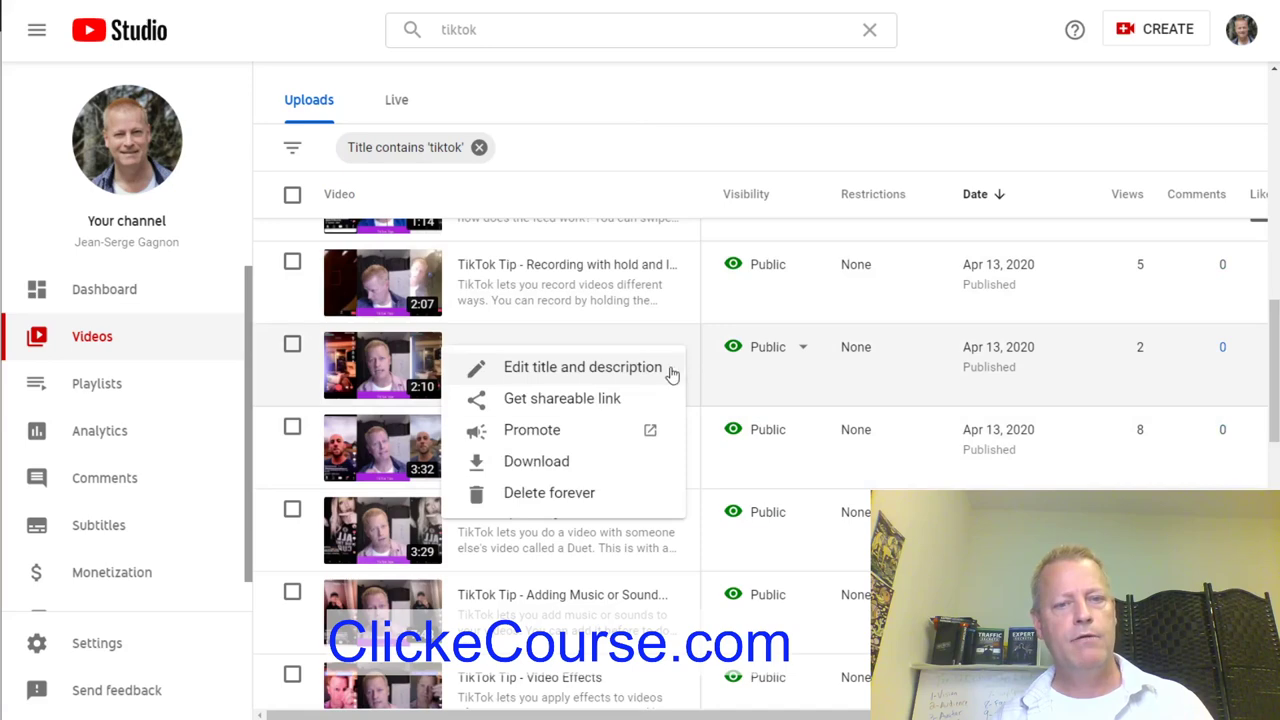
left_click(561, 400)
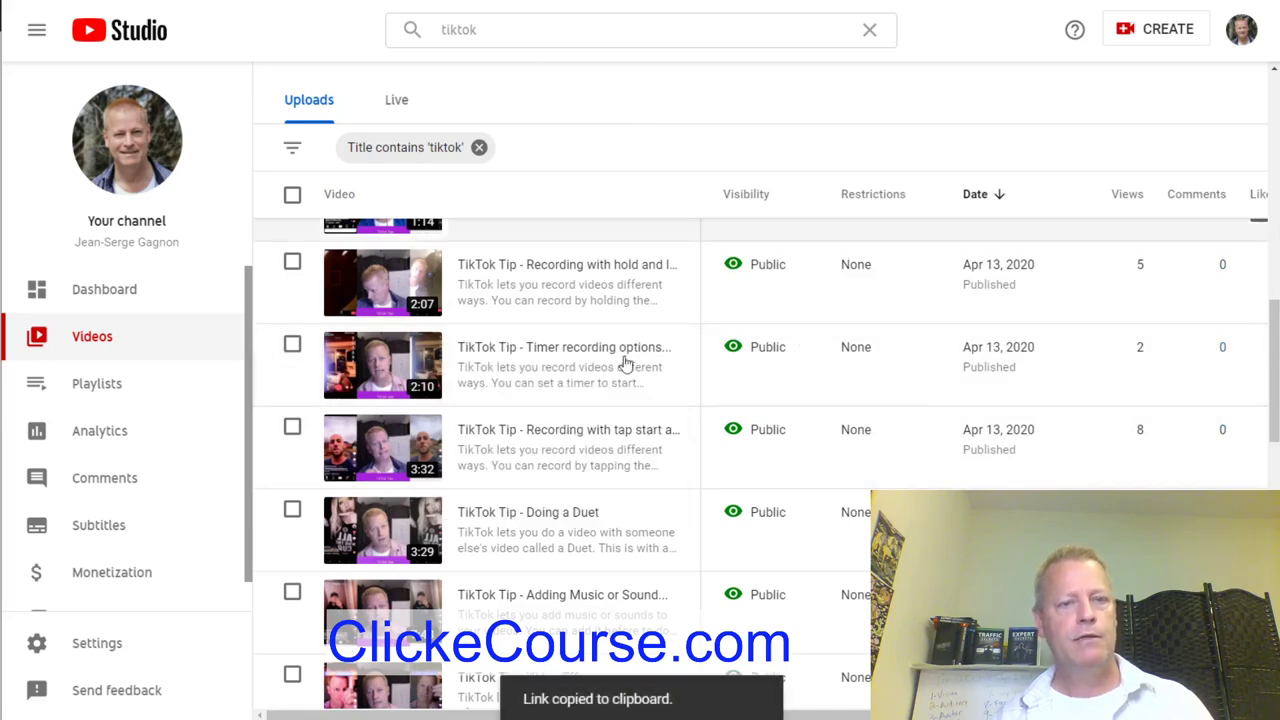
left_click(558, 2)
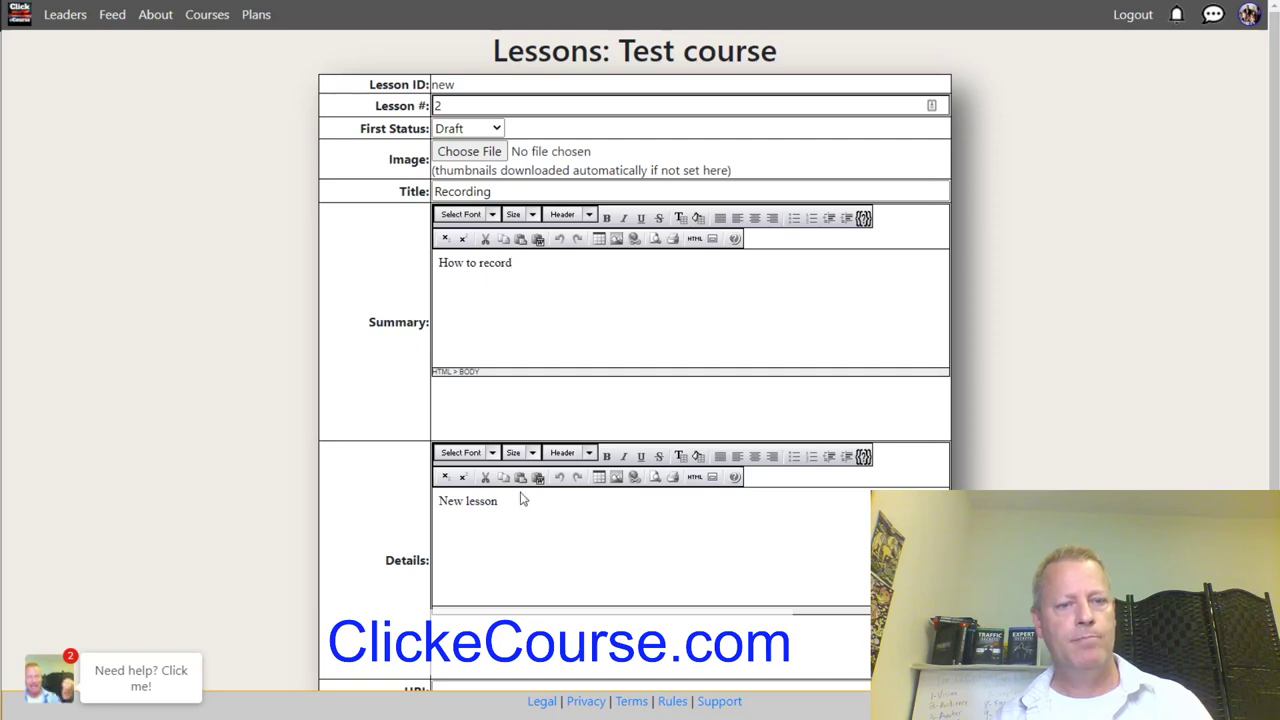
Paste the YouTube link as the Recording lesson's URI, create the lesson, and return to the Test course page
scroll(549, 337, "down", 2)
left_click(470, 484)
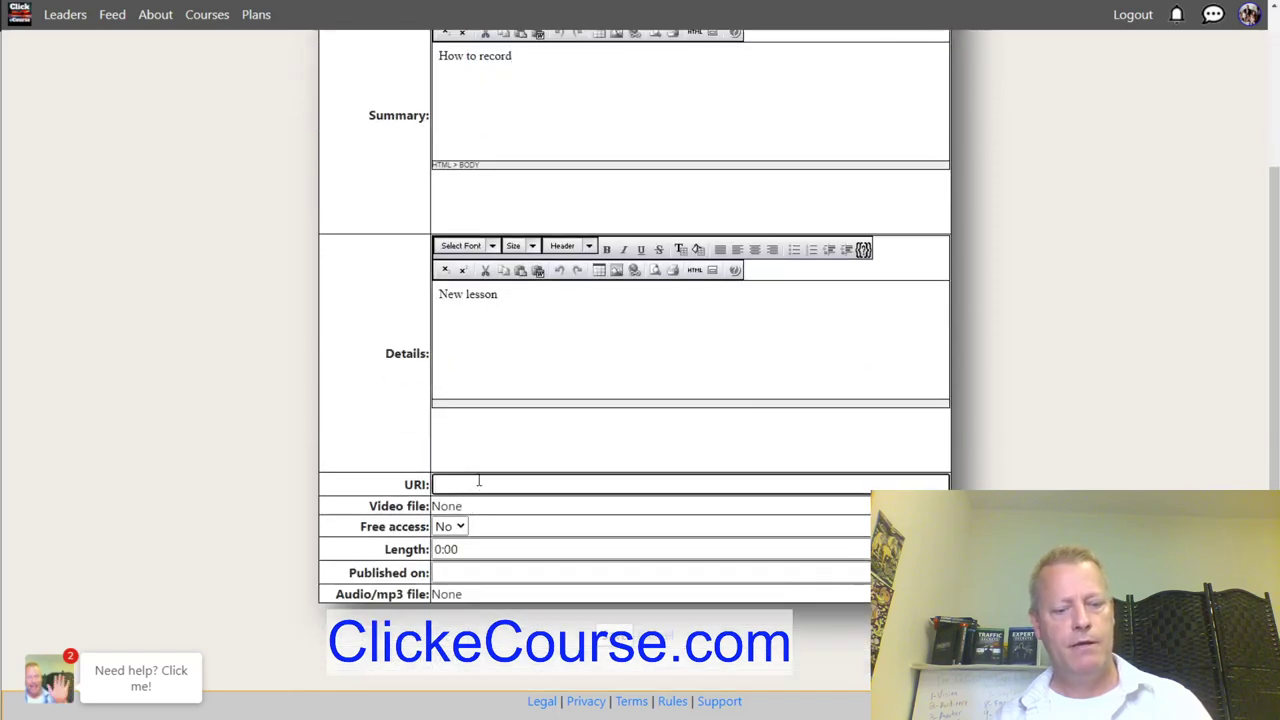
key("ctrl+v")
key("Return")
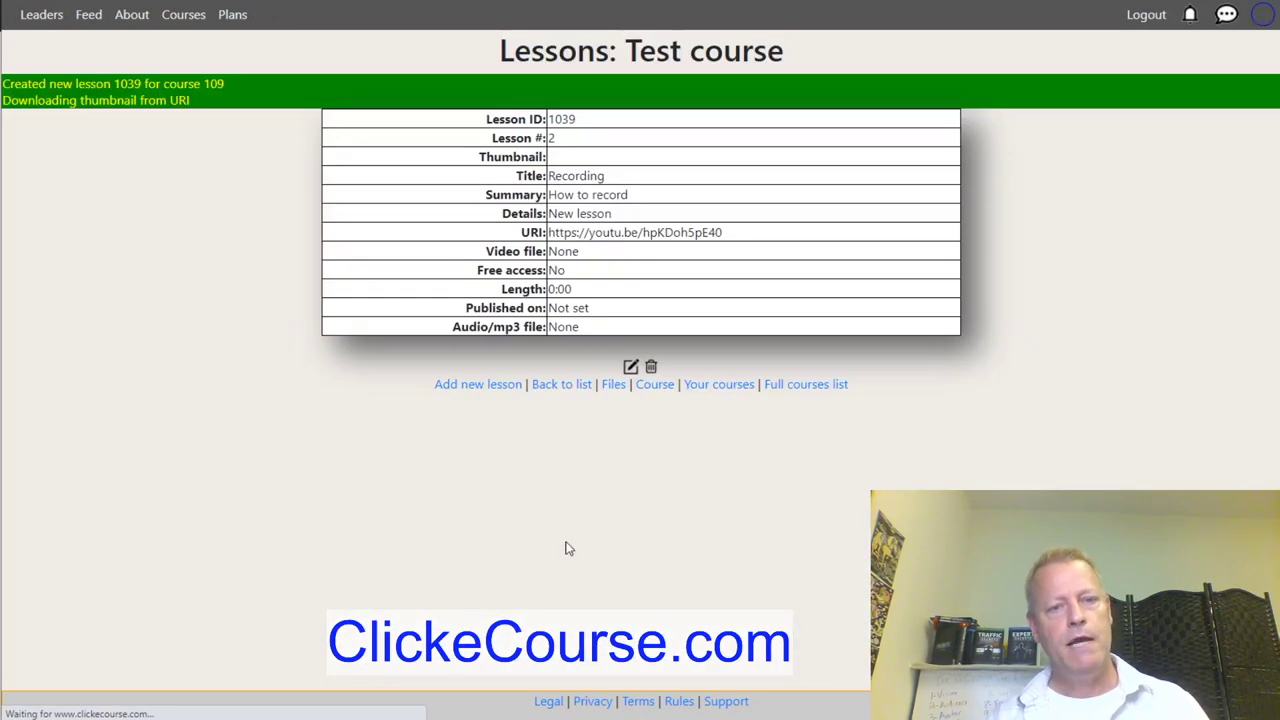
left_click(653, 418)
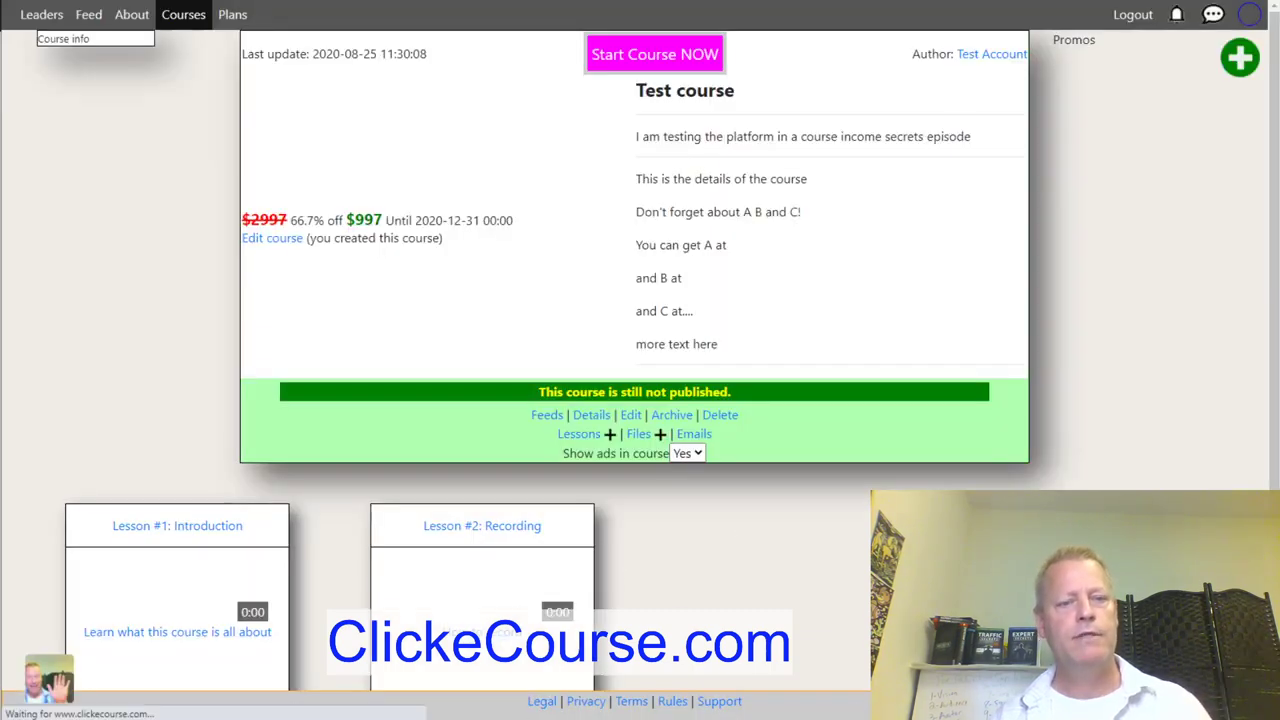
Publish lesson 2 'Recording' and open the course's lesson list
scroll(778, 679, "down", 2)
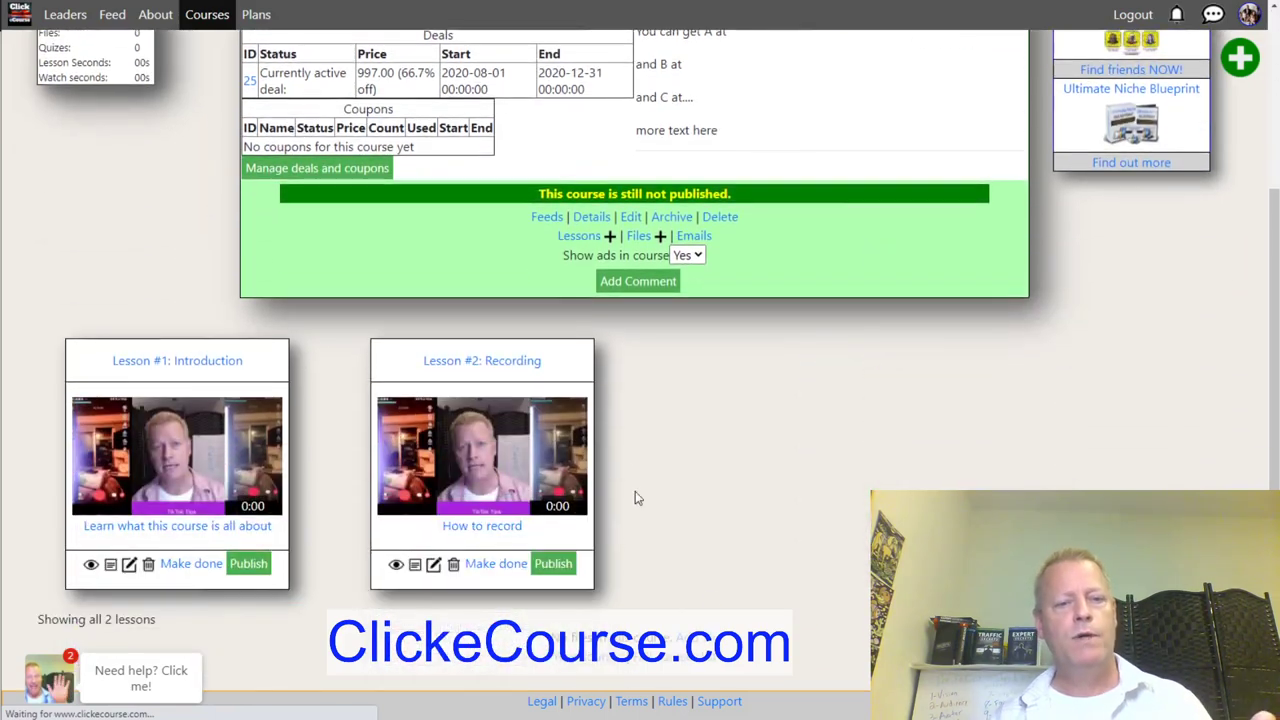
left_click(552, 566)
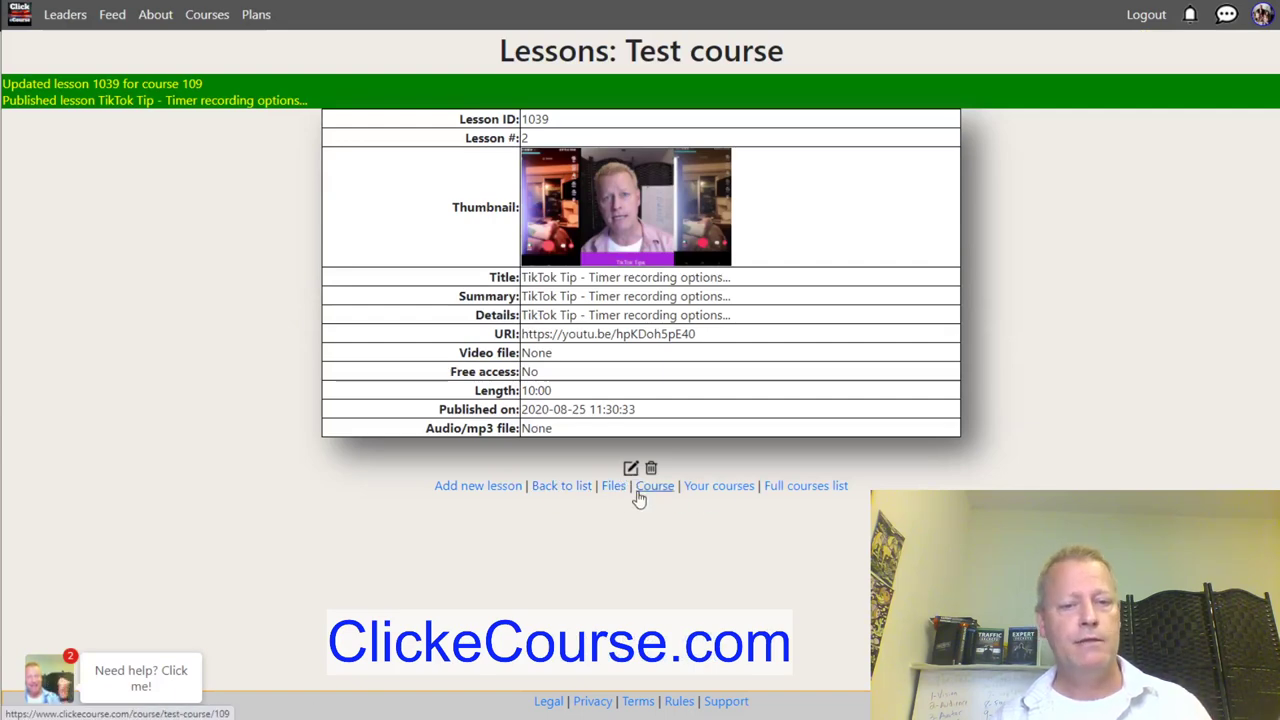
left_click(555, 490)
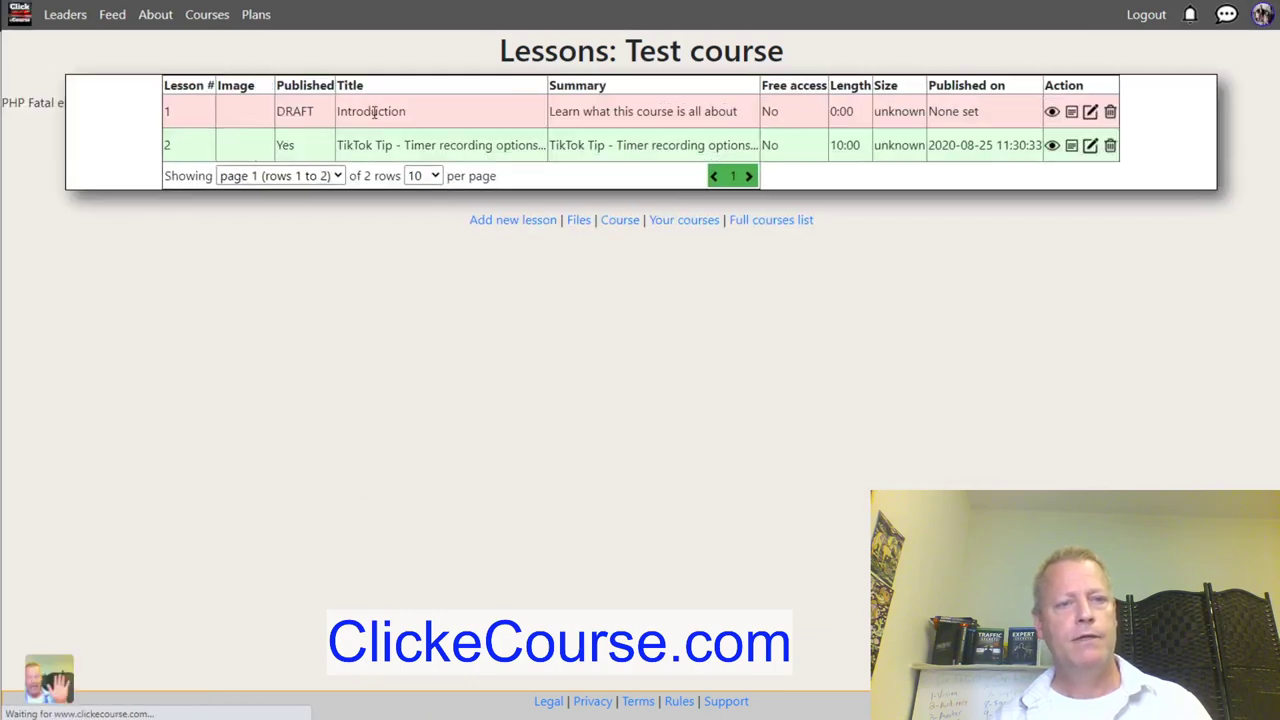
Change the Introduction lesson's status to Published and return to the Test course page
left_click_drag(378, 113, 608, 110)
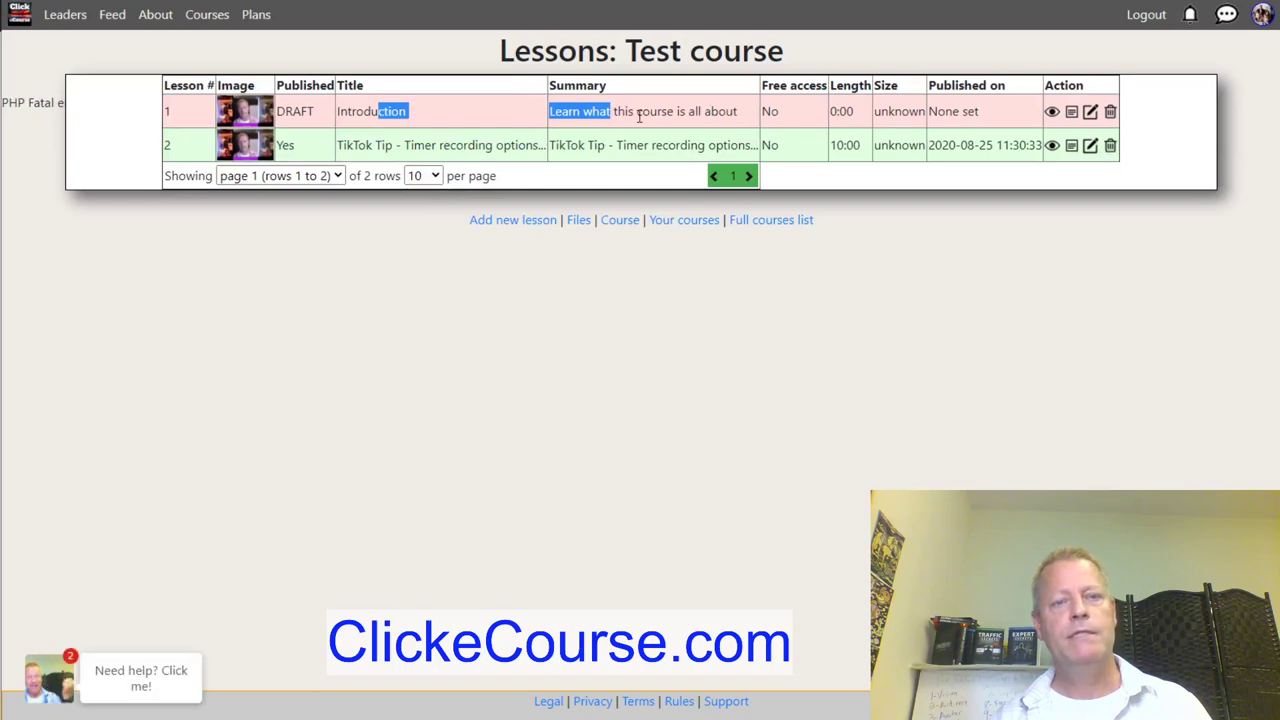
left_click(615, 111)
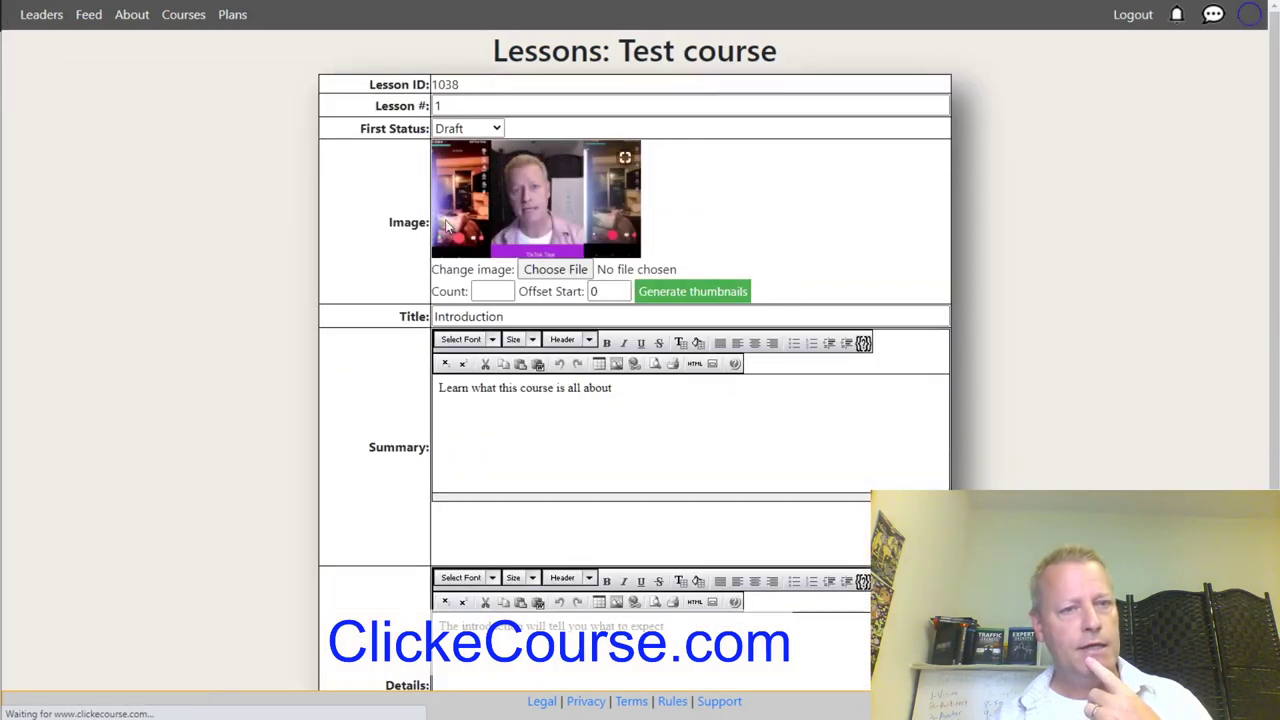
left_click(474, 129)
left_click(462, 174)
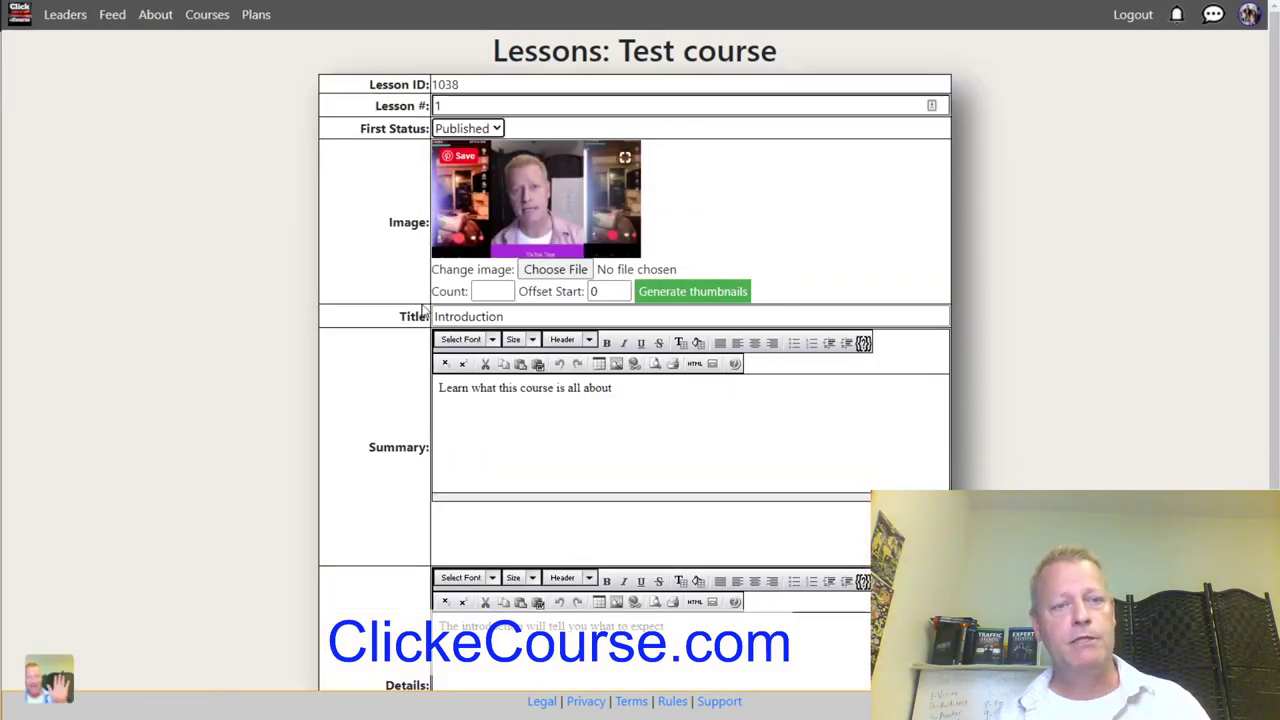
scroll(400, 320, "down", 3)
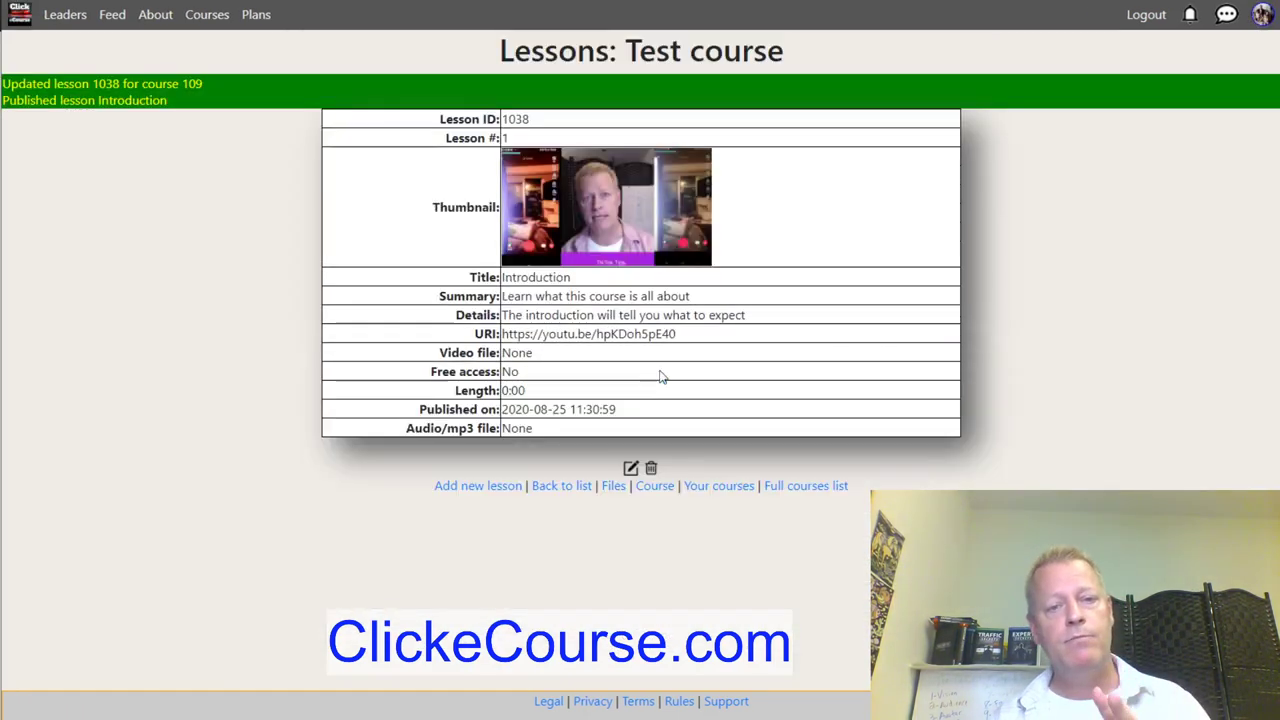
left_click(655, 485)
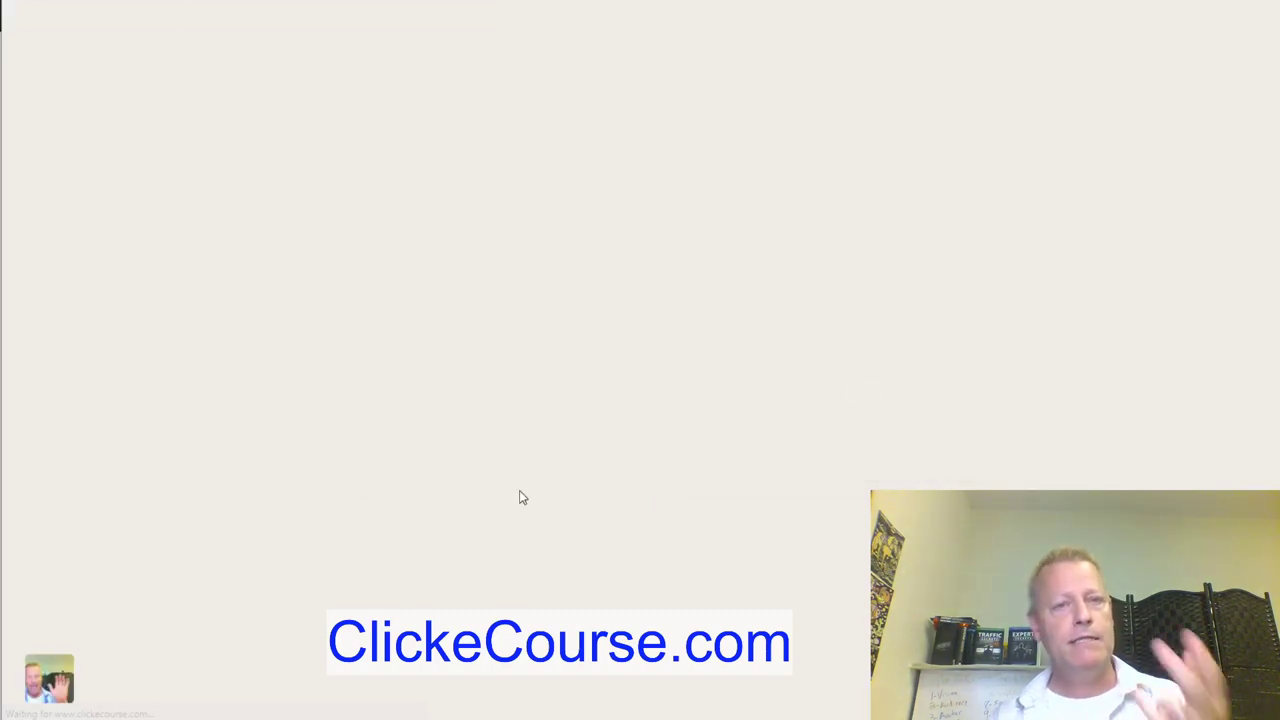
Scroll back to the Test course header with its 'still not published' notice and open the course's Edit page
scroll(303, 434, "down", 2)
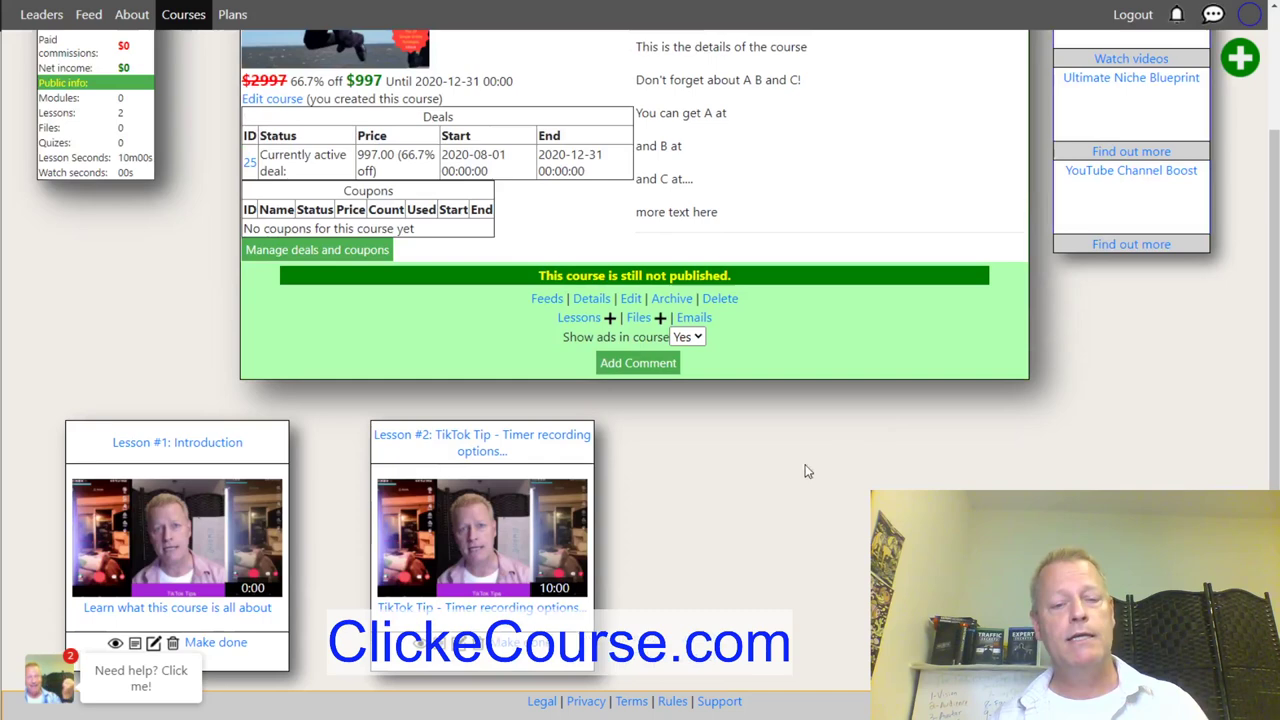
scroll(600, 572, "down", 1)
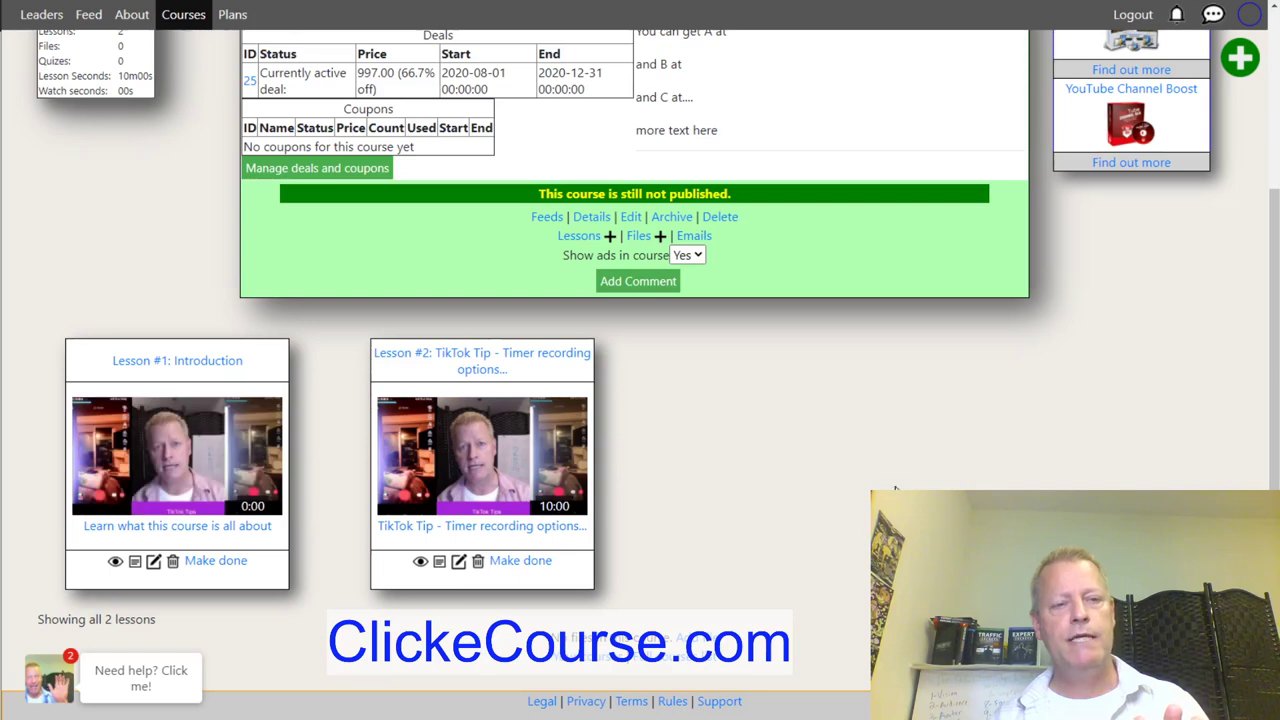
scroll(857, 506, "up", 3)
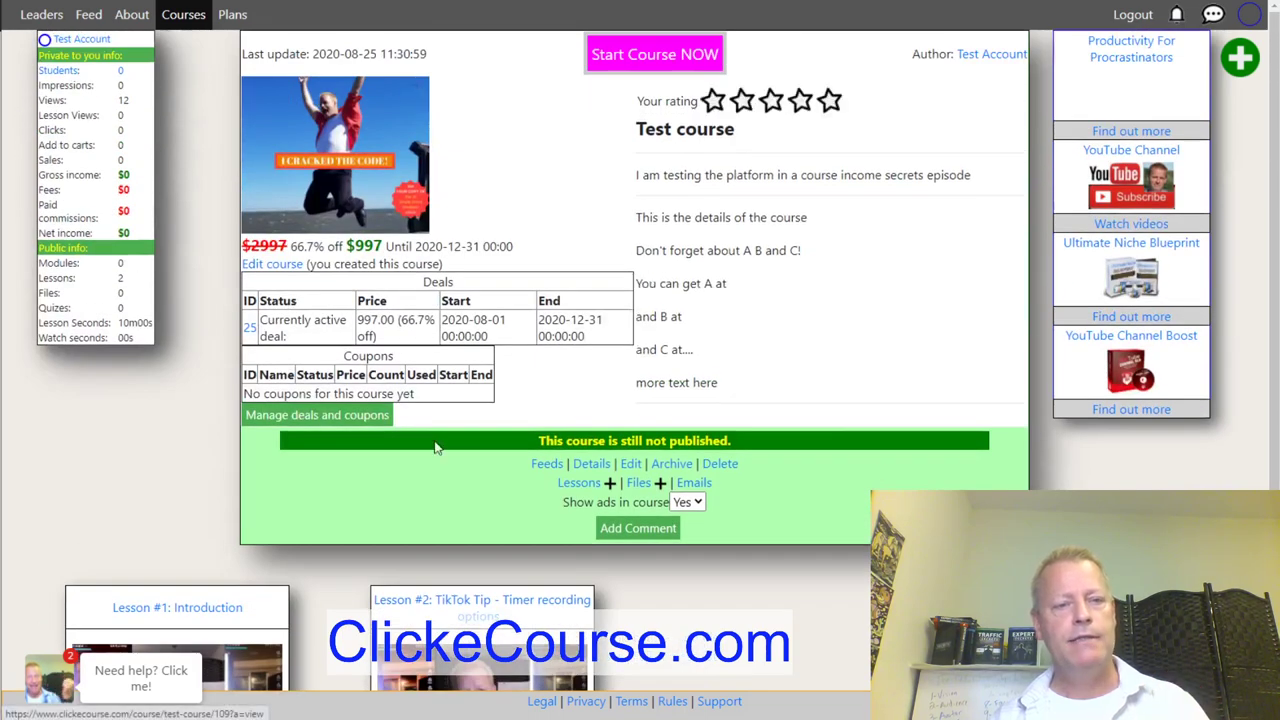
left_click_drag(755, 450, 528, 440)
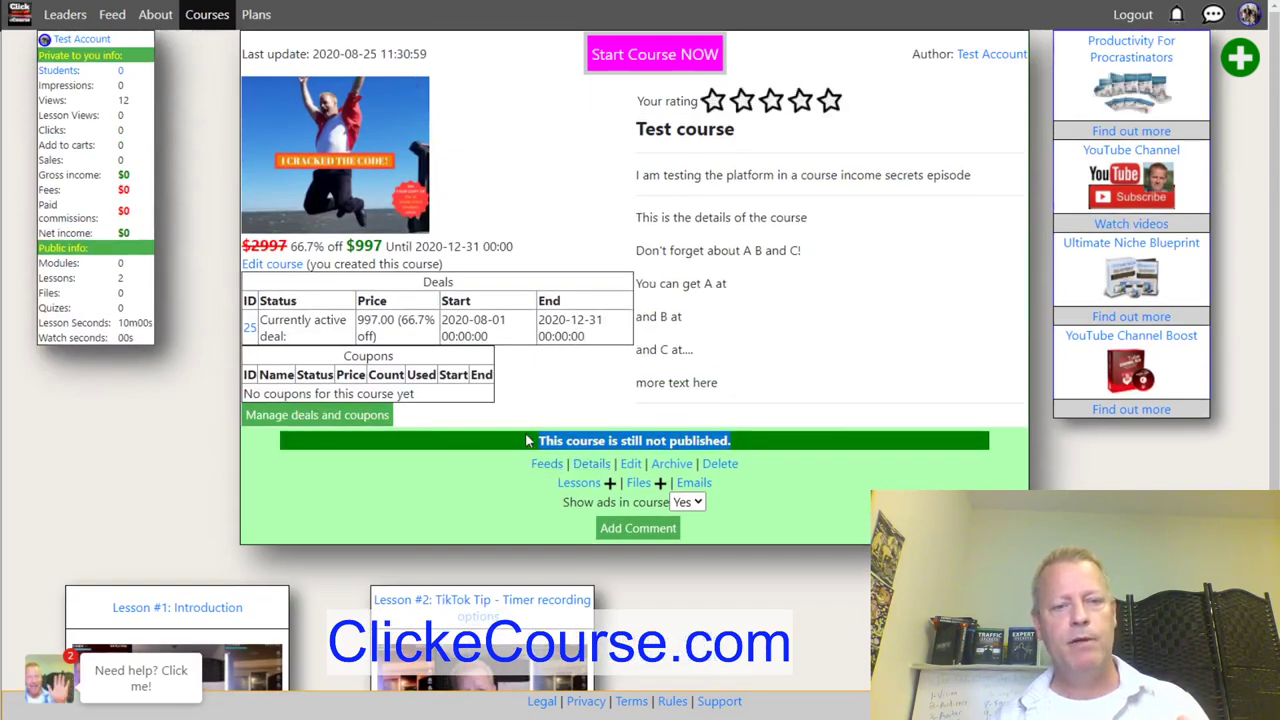
left_click(773, 391)
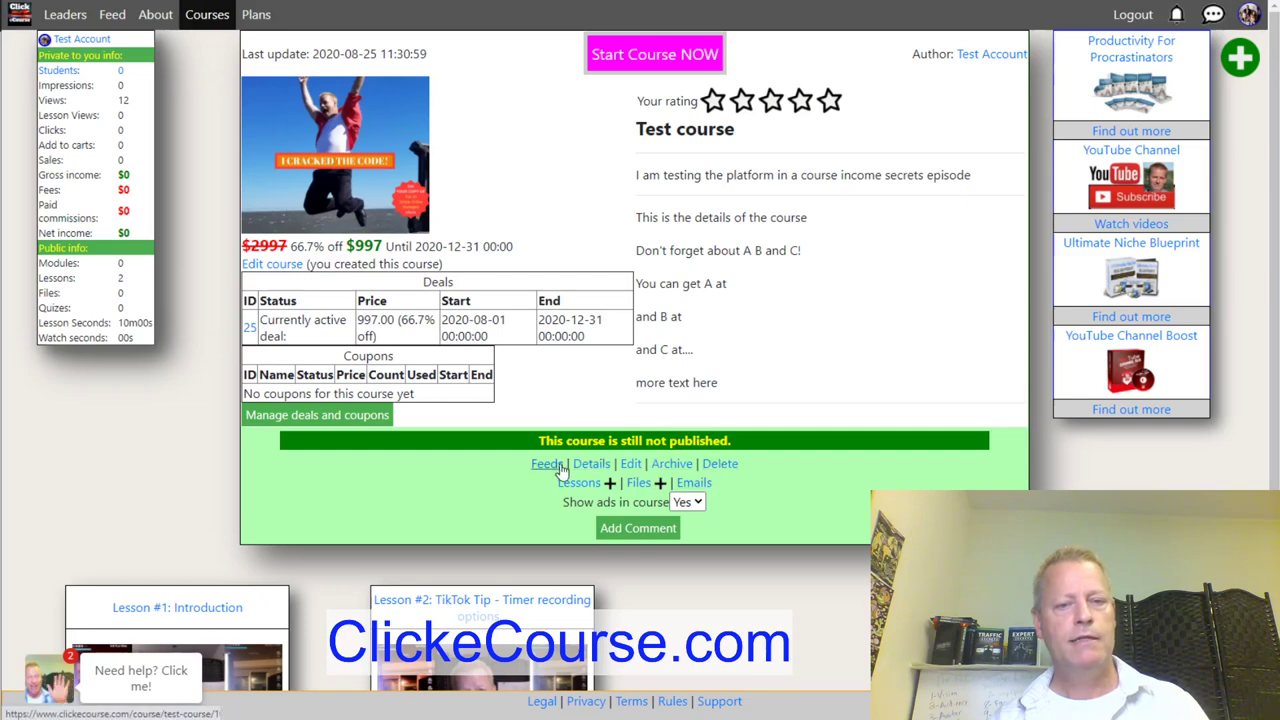
left_click(631, 465)
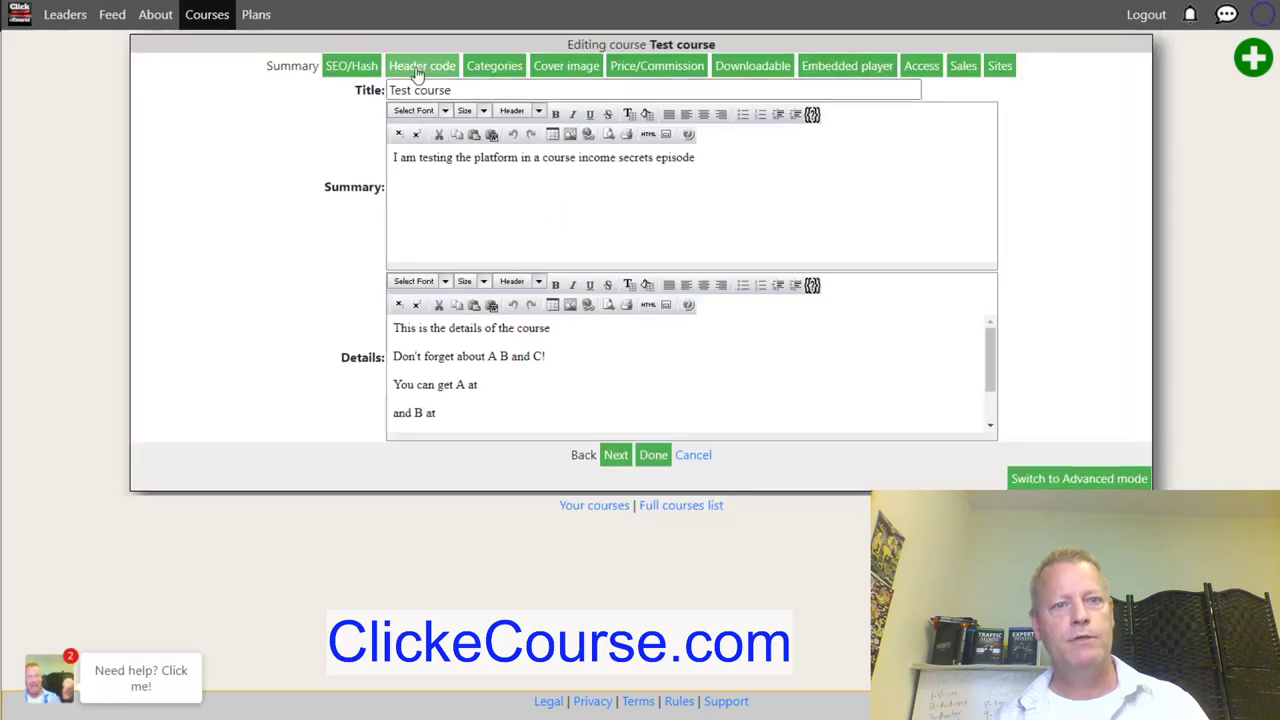
Set Test course's access level to Public, accept the warning, and save with Done
left_click(920, 66)
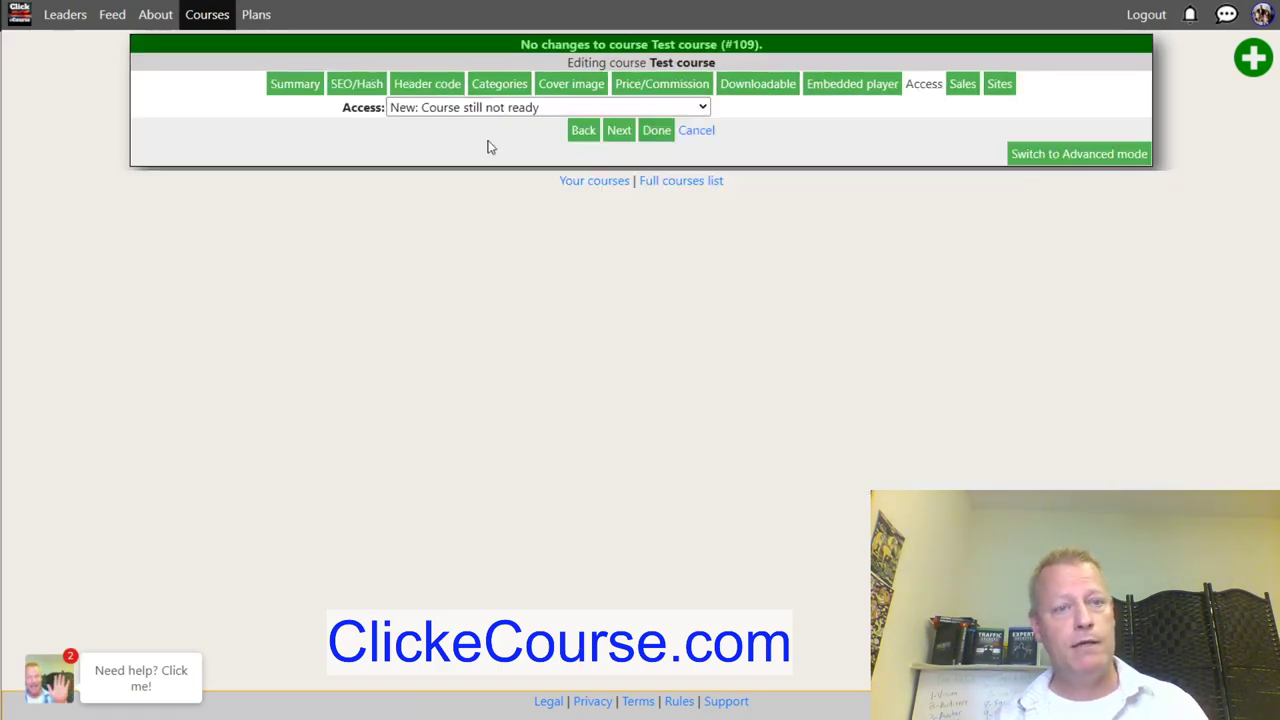
left_click(480, 108)
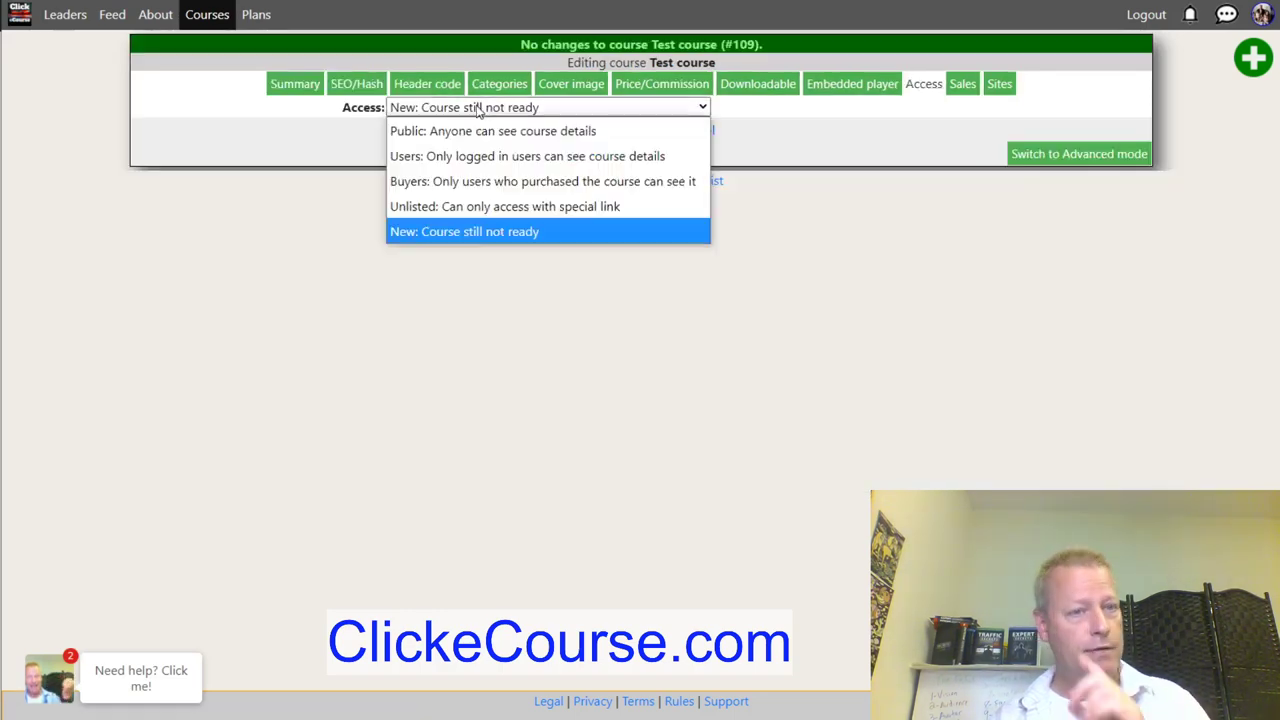
left_click(460, 133)
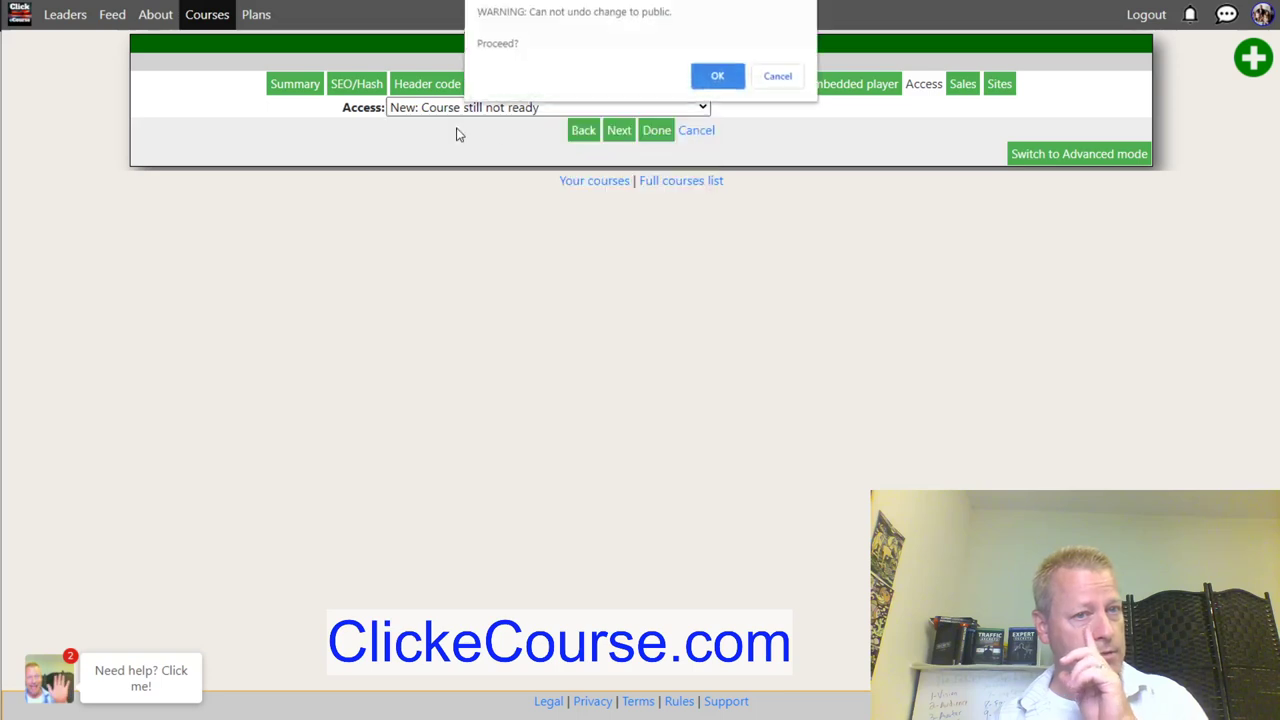
left_click(717, 80)
left_click(655, 131)
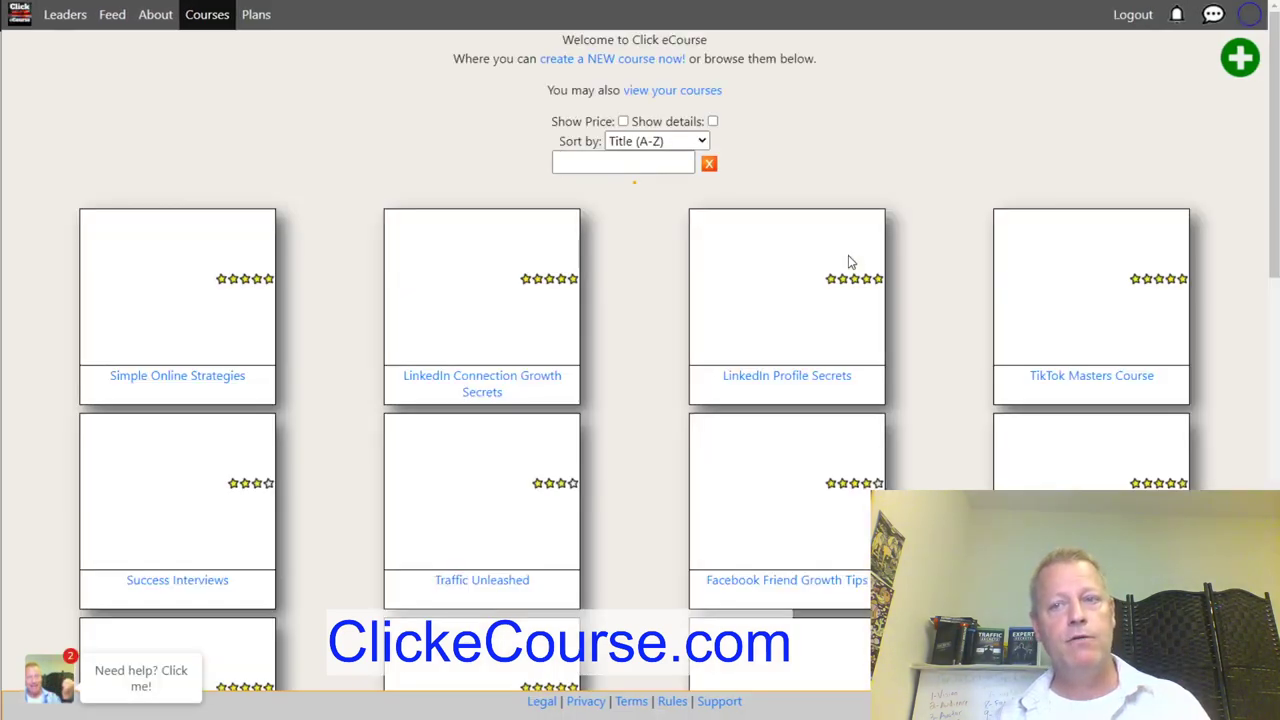
Scroll to the Test course tile at the end of the catalog and right-click its cover image
scroll(898, 349, "down", 10)
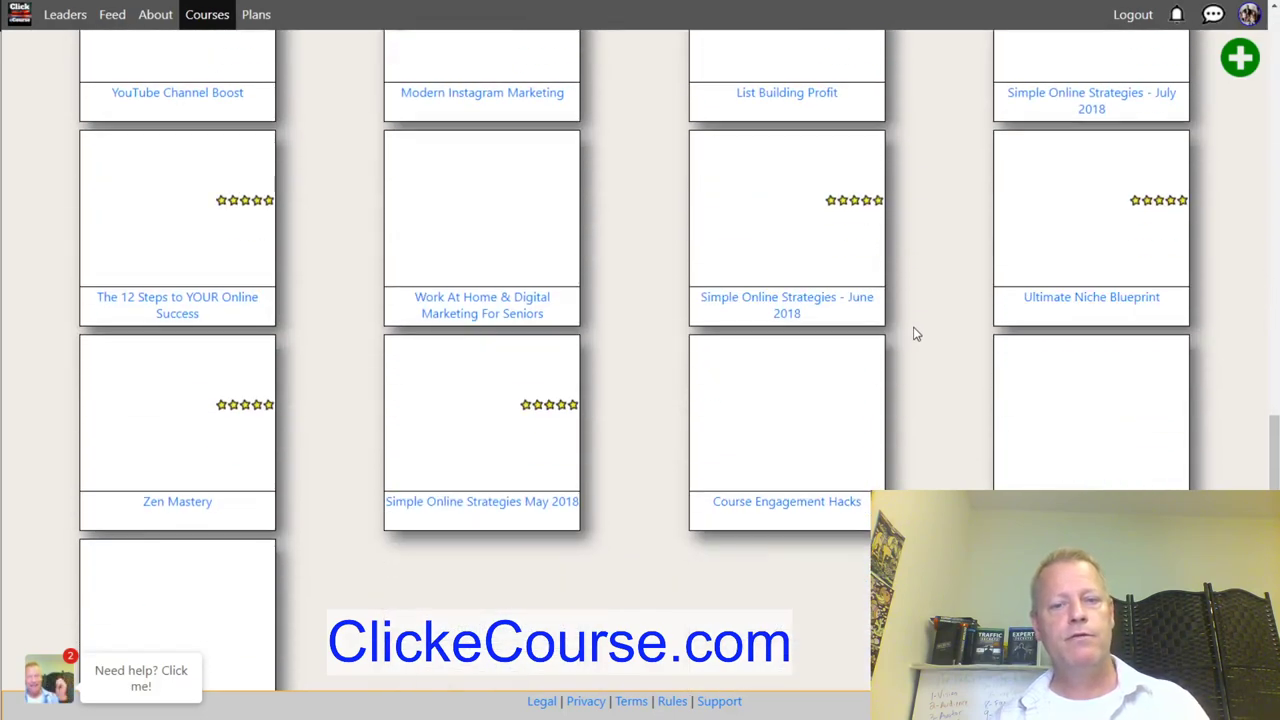
scroll(780, 440, "down", 1)
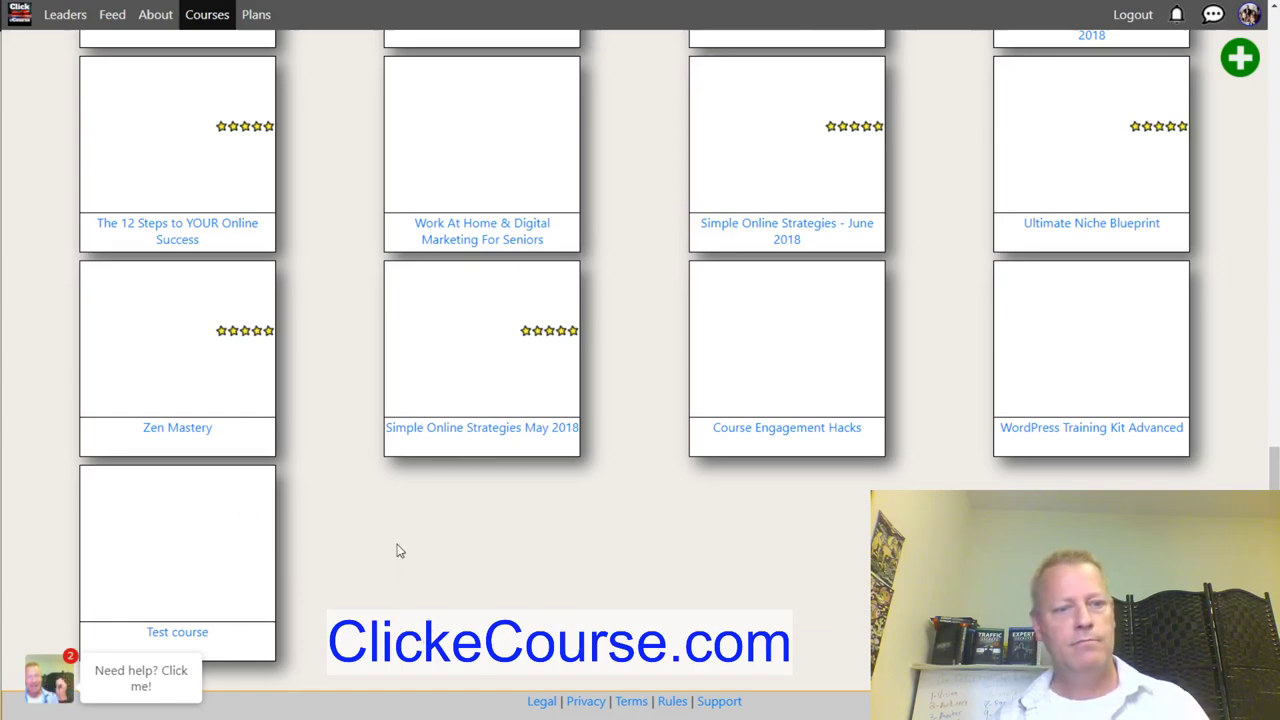
scroll(480, 570, "up", 7)
scroll(601, 585, "down", 7)
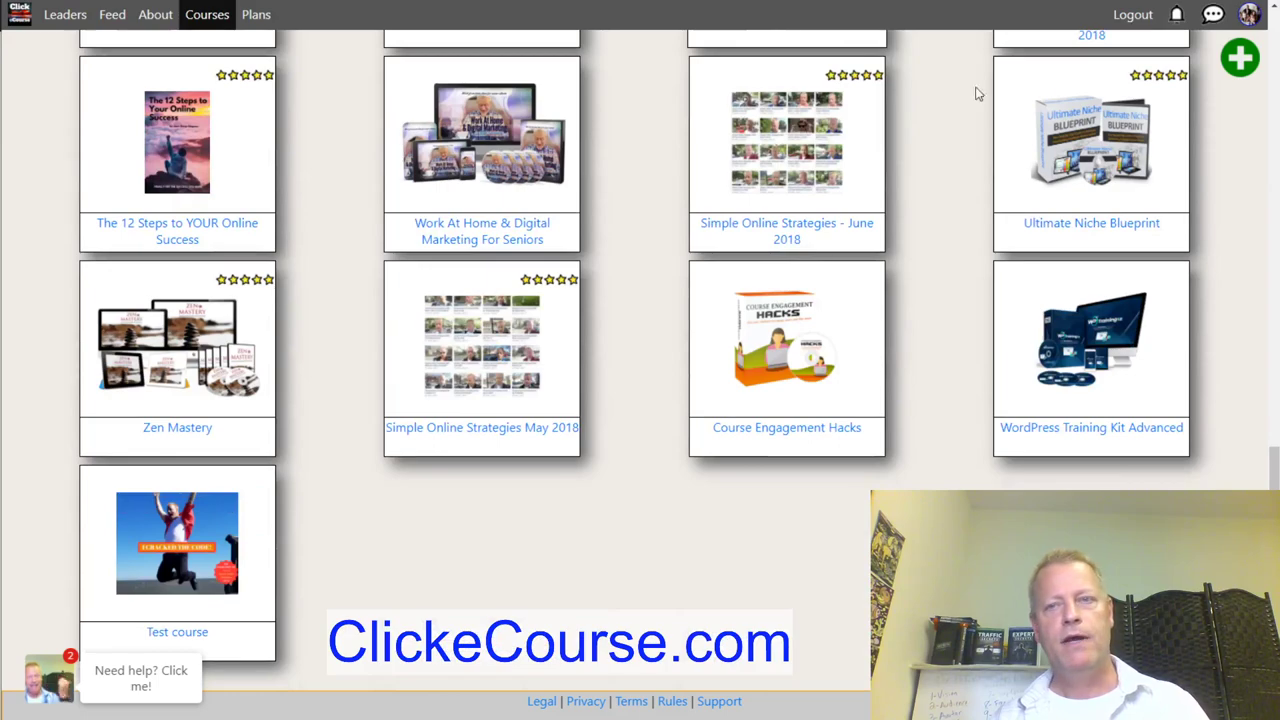
right_click(196, 558)
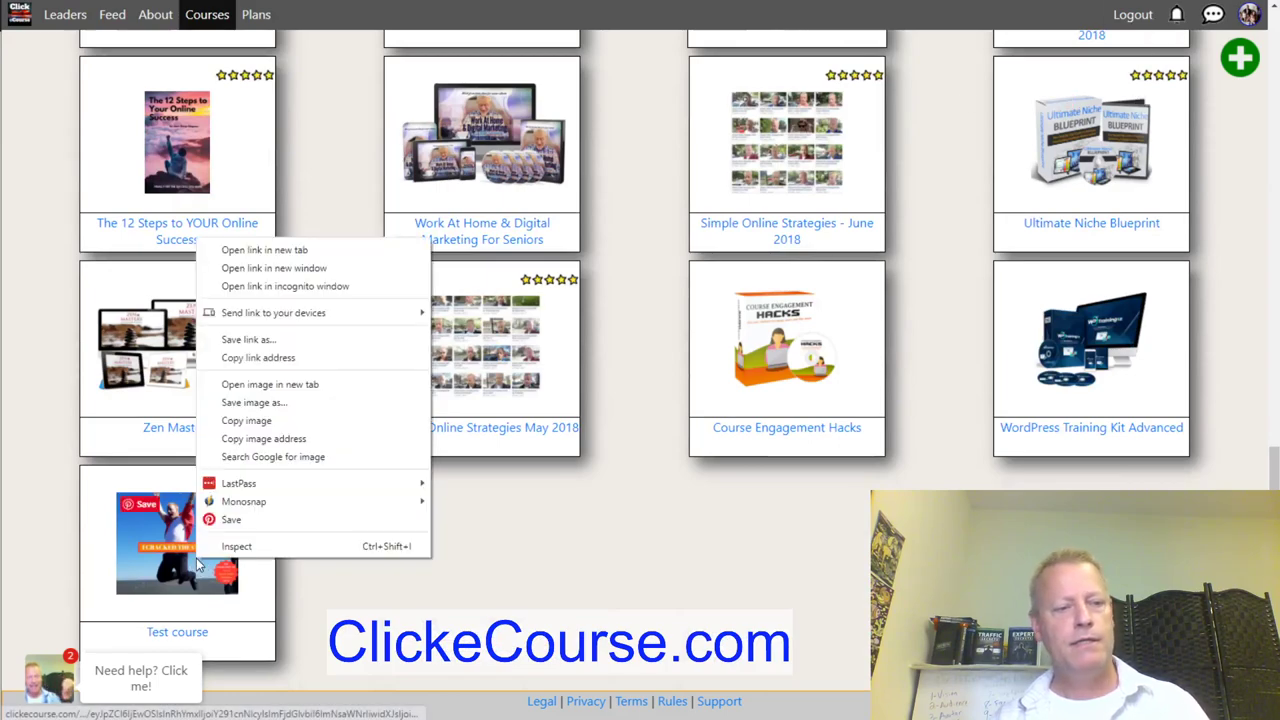
Open Test course in an incognito window and review its discounted price and page content
left_click(290, 286)
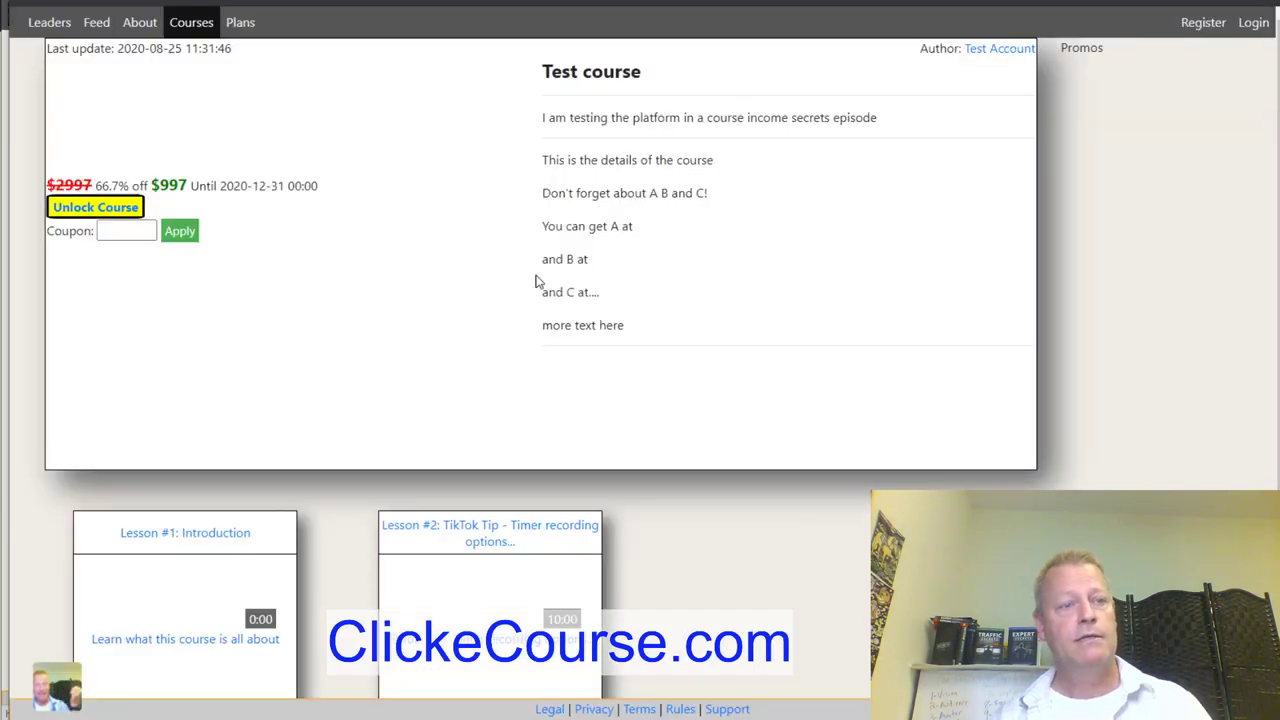
left_click_drag(151, 185, 334, 220)
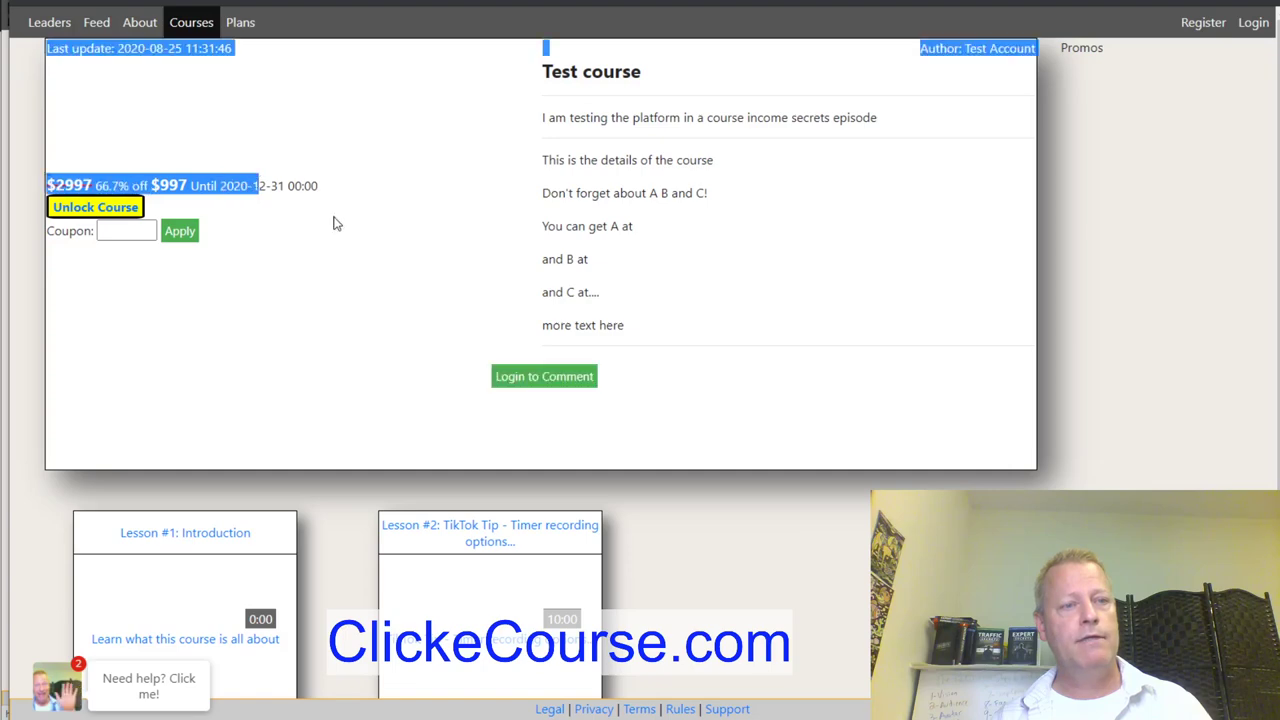
left_click(334, 220)
scroll(102, 402, "down", 2)
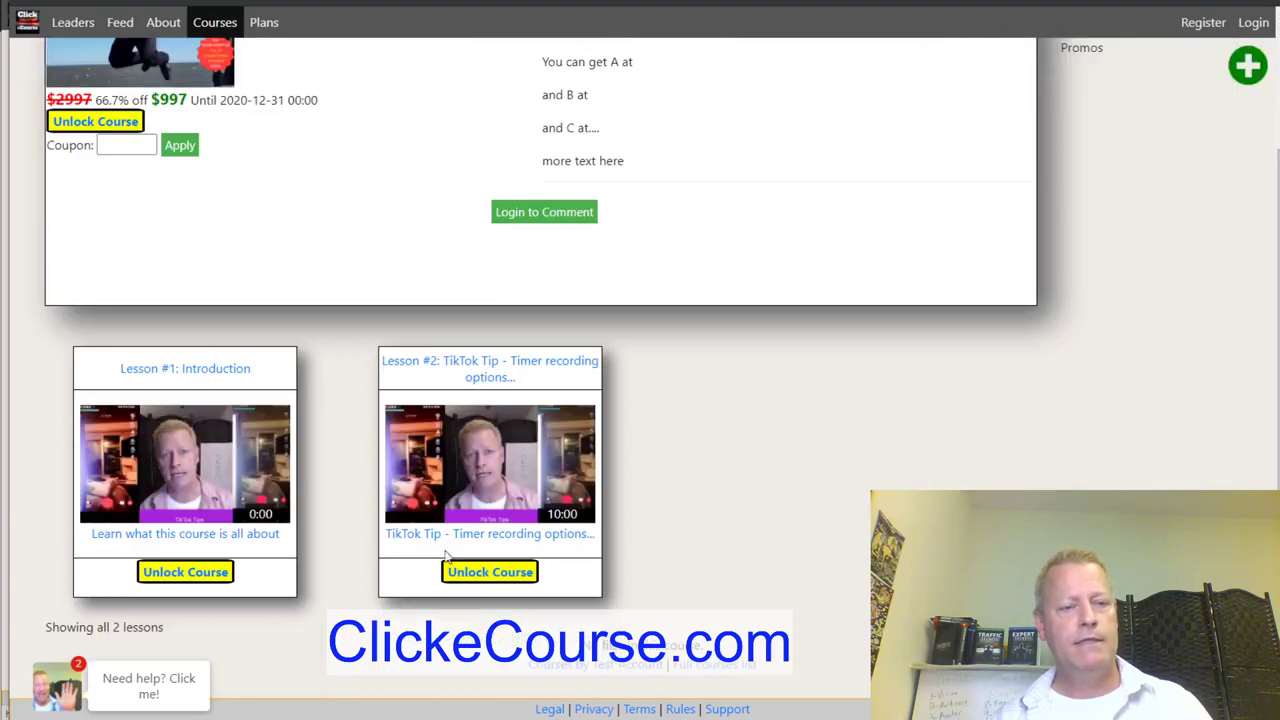
scroll(786, 465, "up", 2)
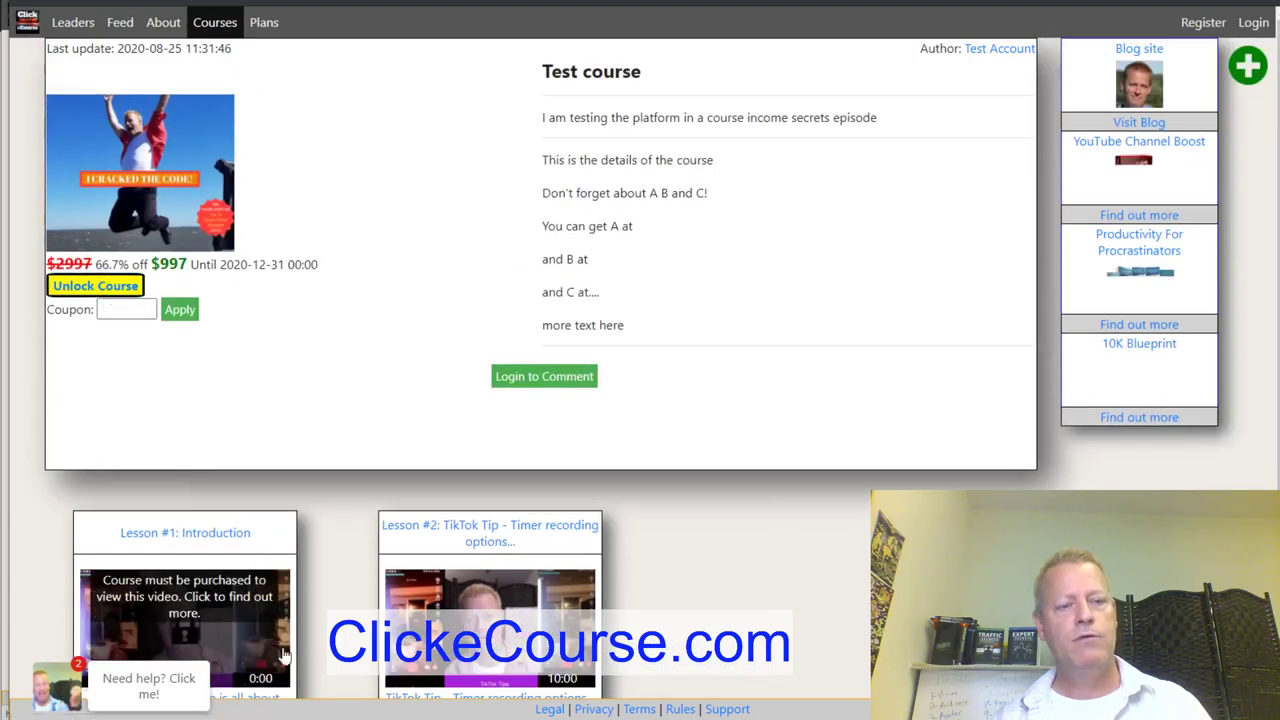
scroll(648, 482, "down", 2)
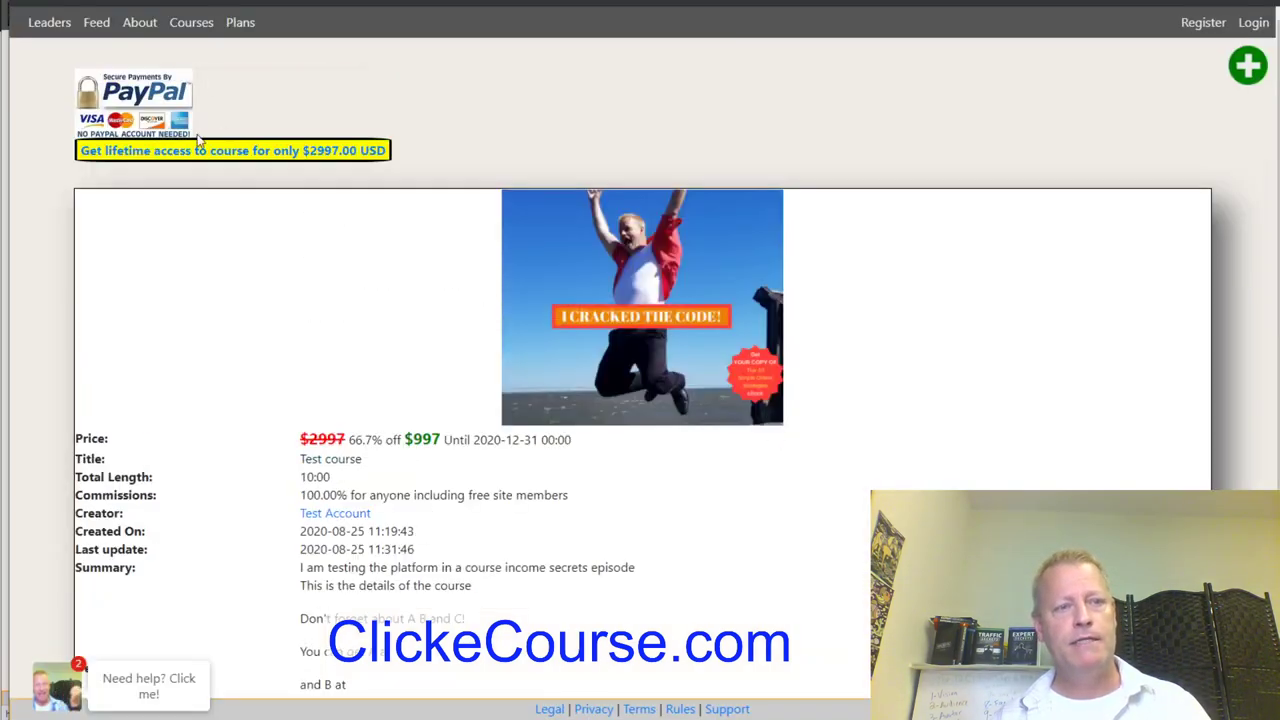
scroll(493, 528, "down", 2)
scroll(493, 528, "up", 2)
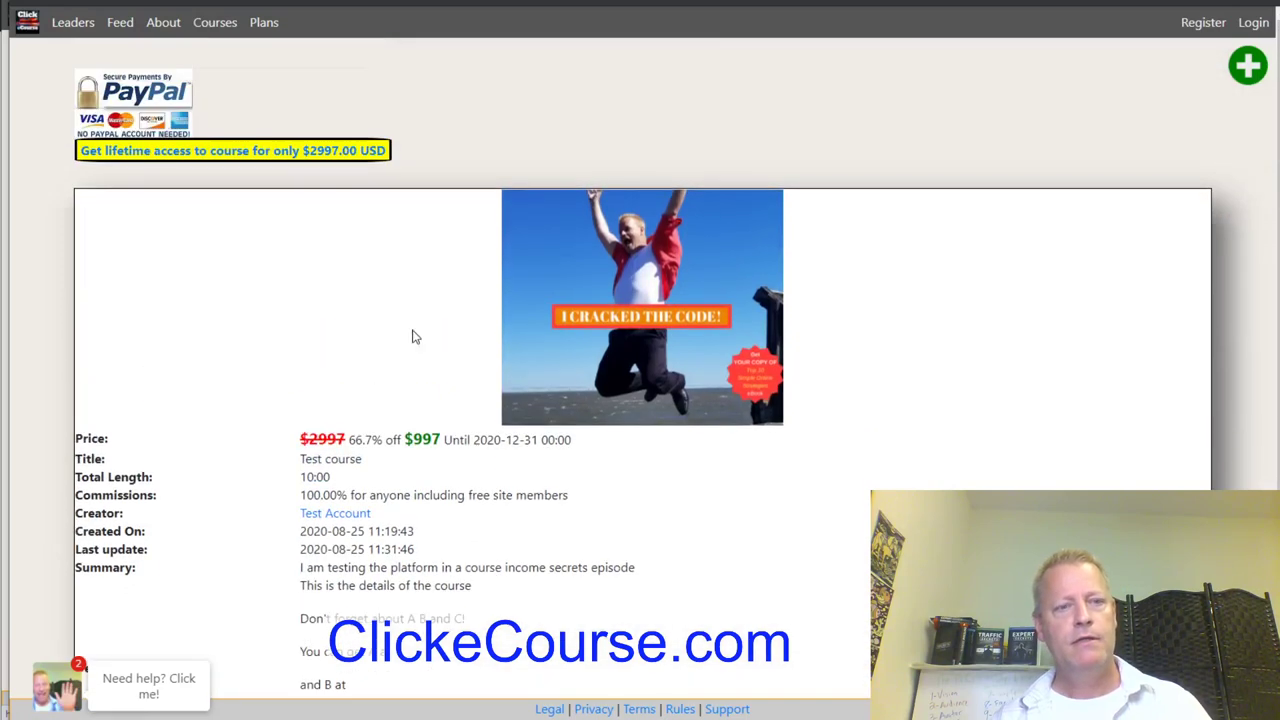
Try the PayPal lifetime-access purchase, go back, and return to the logged-in window
left_click(302, 154)
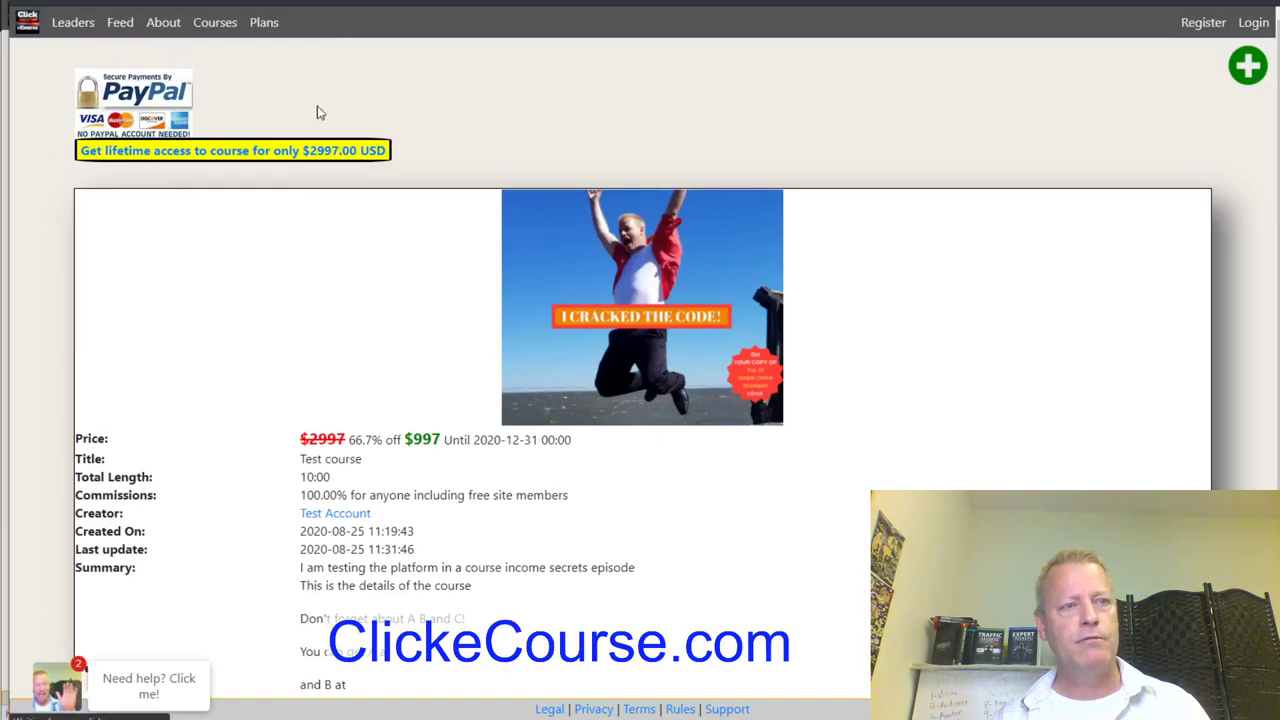
left_click(507, 210)
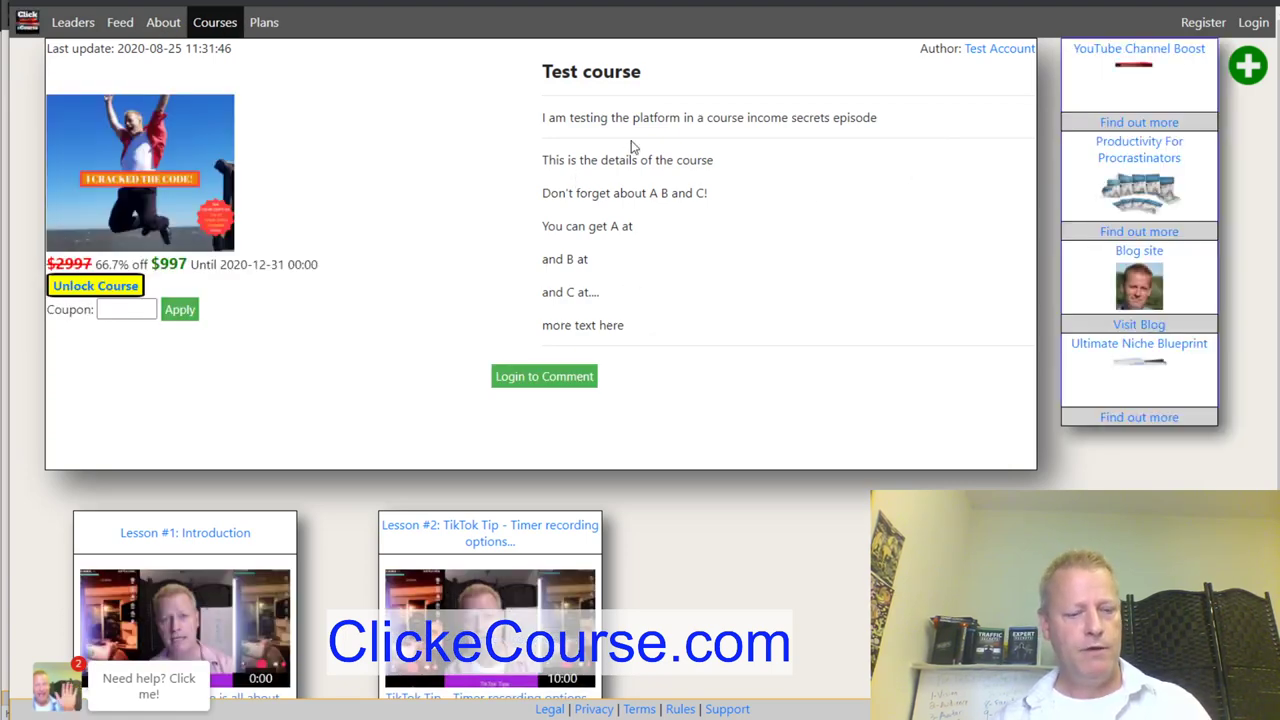
key("alt+Tab")
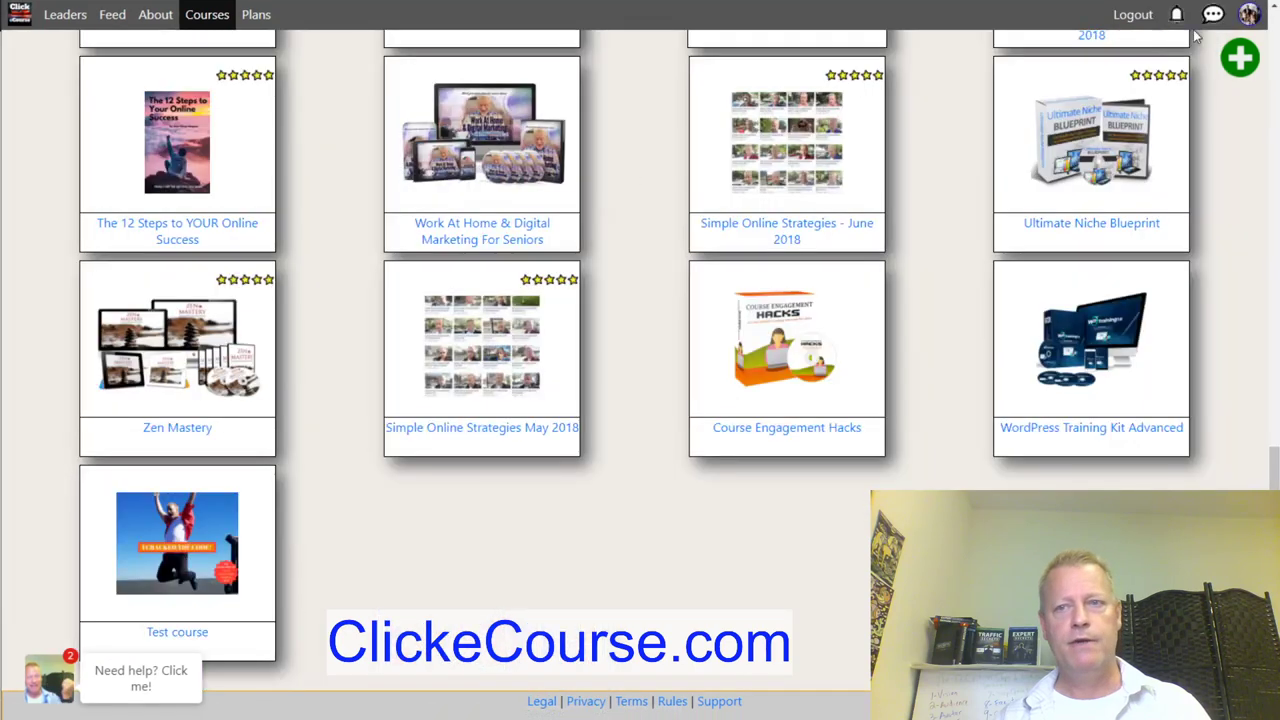
Log out of the account and log back in with the saved credentials
left_click(1138, 16)
left_click(640, 445)
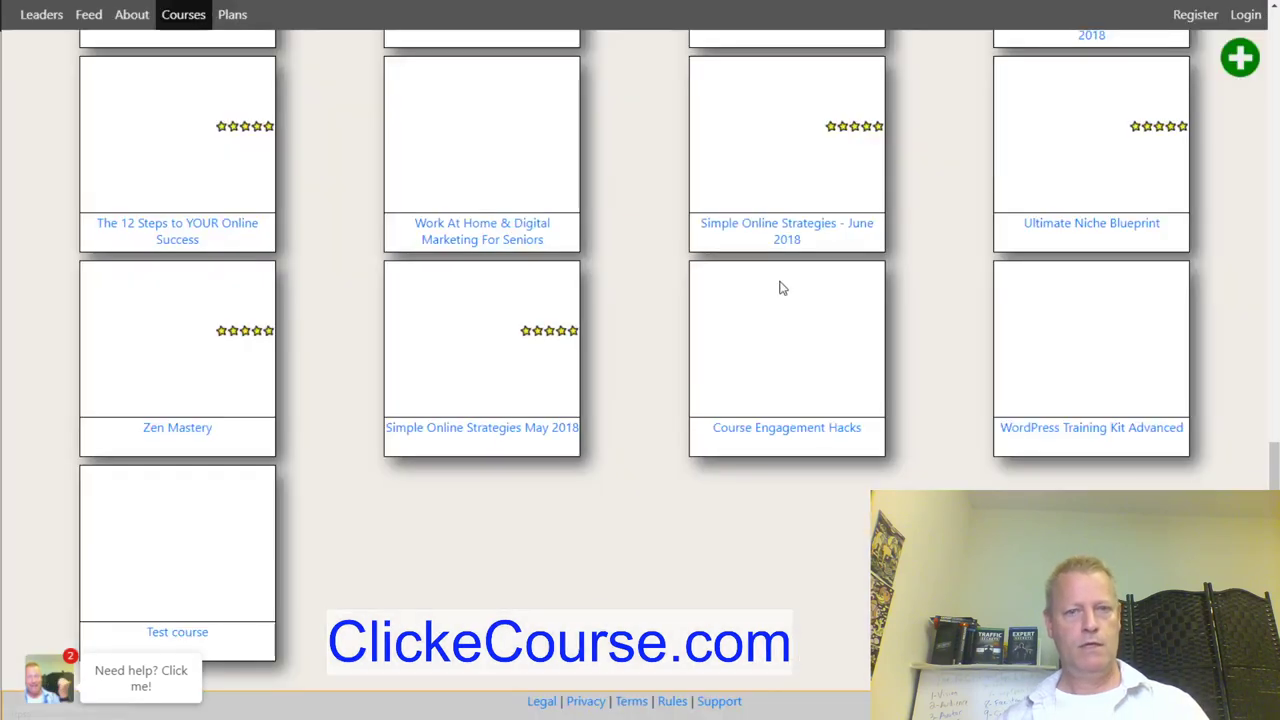
left_click(1245, 15)
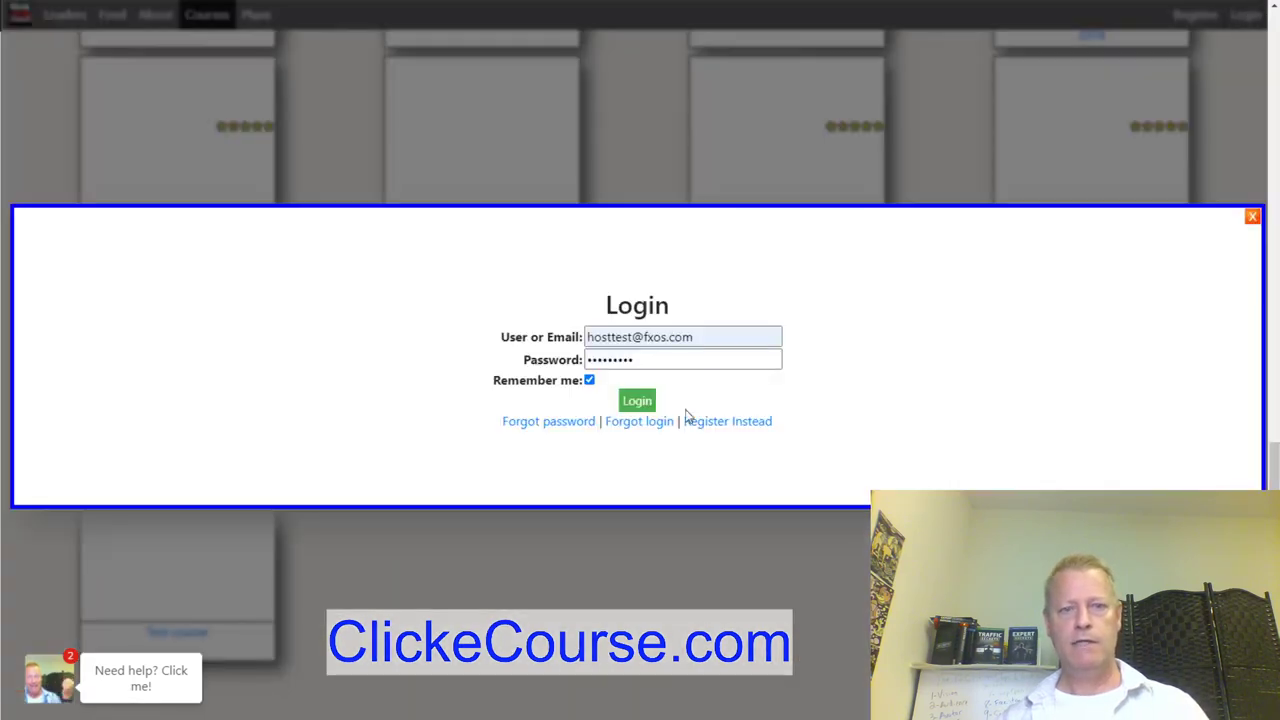
left_click(636, 402)
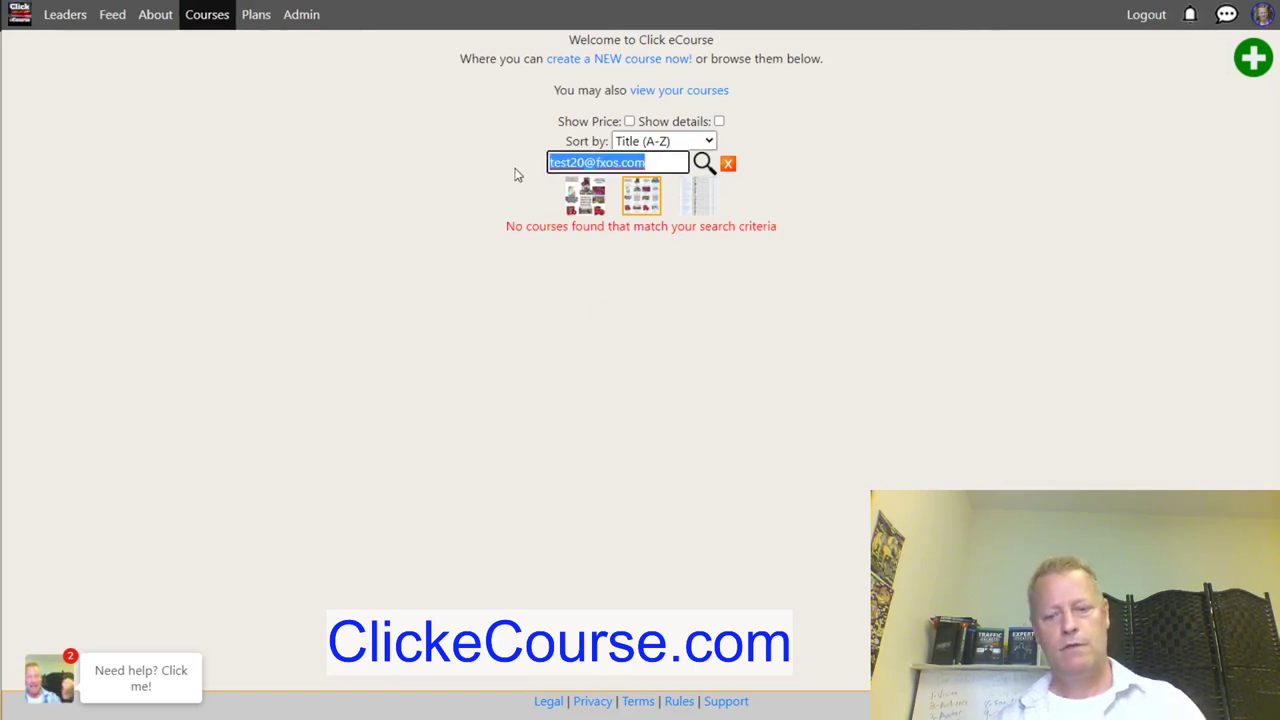
Clear the course search, scroll the catalog to Test course, and open its page
key("BackSpace")
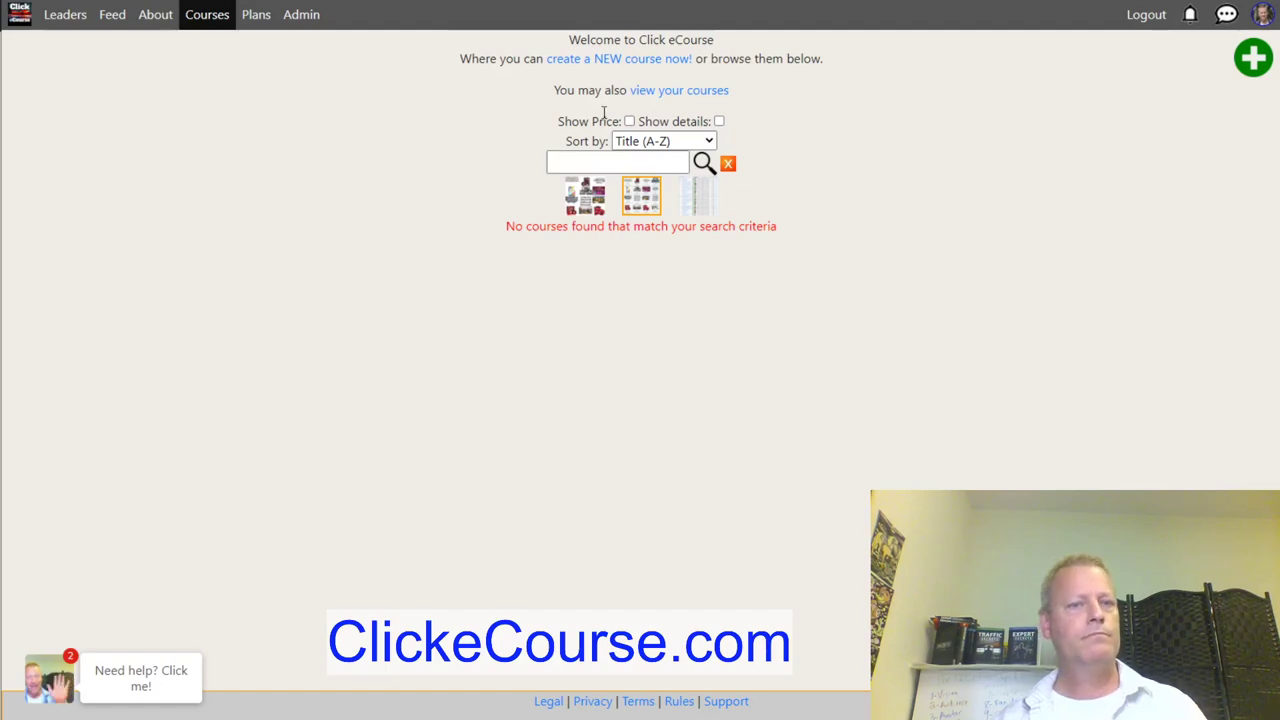
scroll(534, 406, "down", 10)
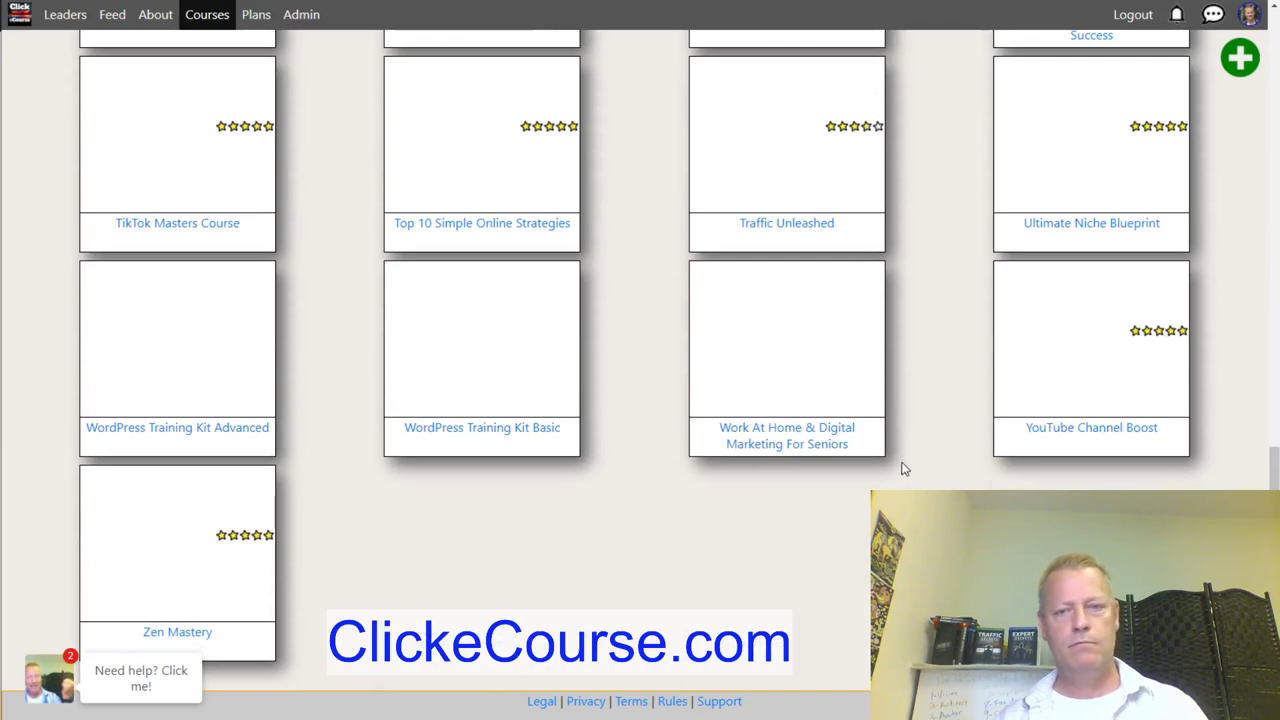
scroll(902, 467, "up", 3)
scroll(902, 467, "up", 3)
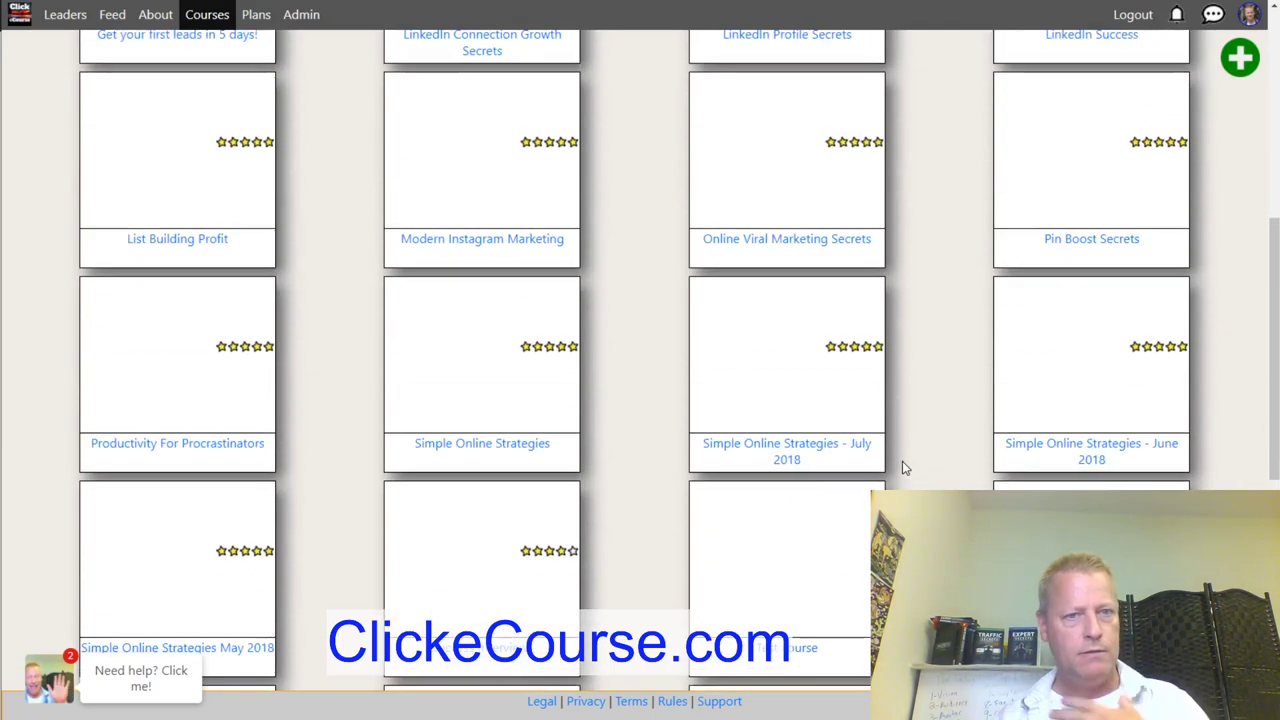
scroll(902, 467, "up", 5)
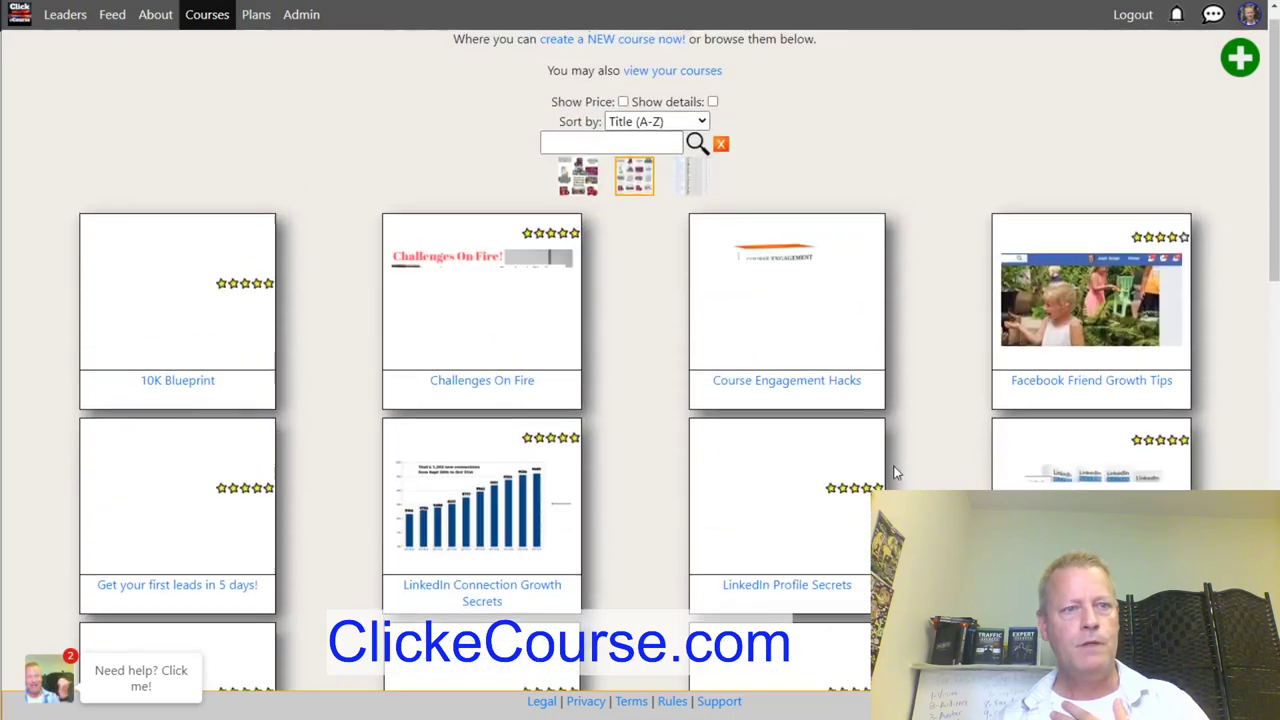
scroll(896, 473, "down", 4)
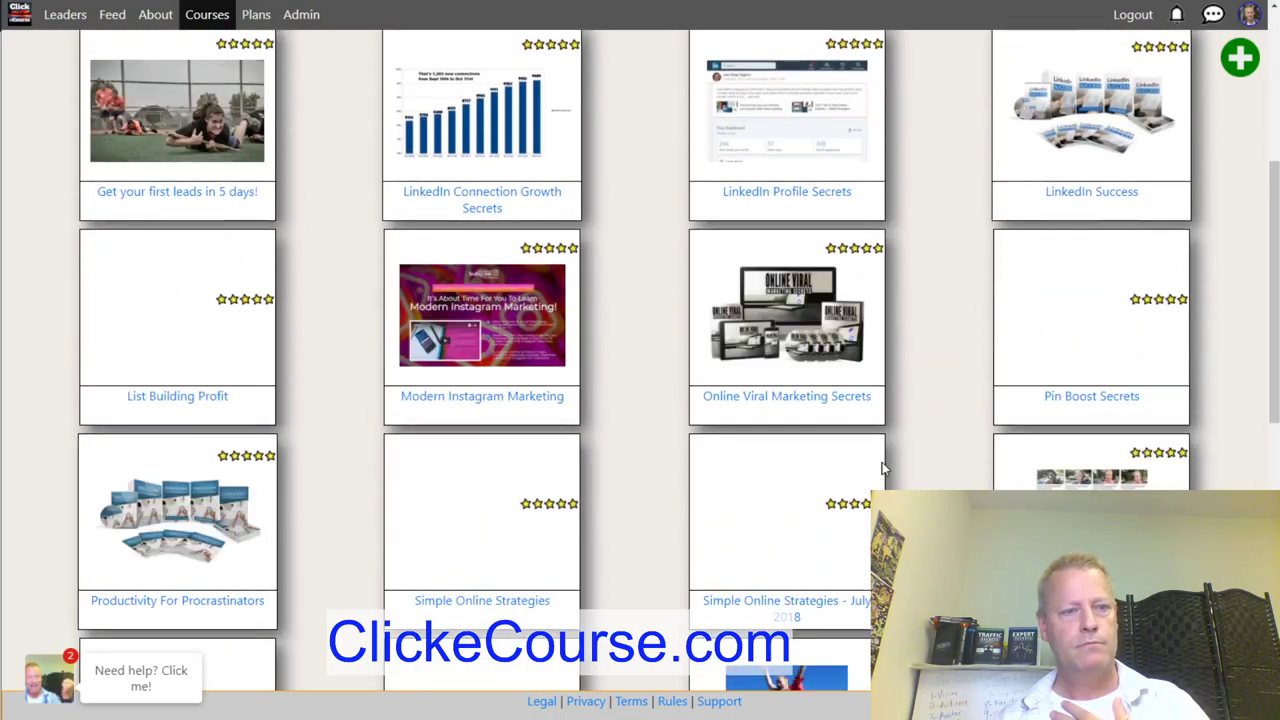
scroll(882, 467, "down", 4)
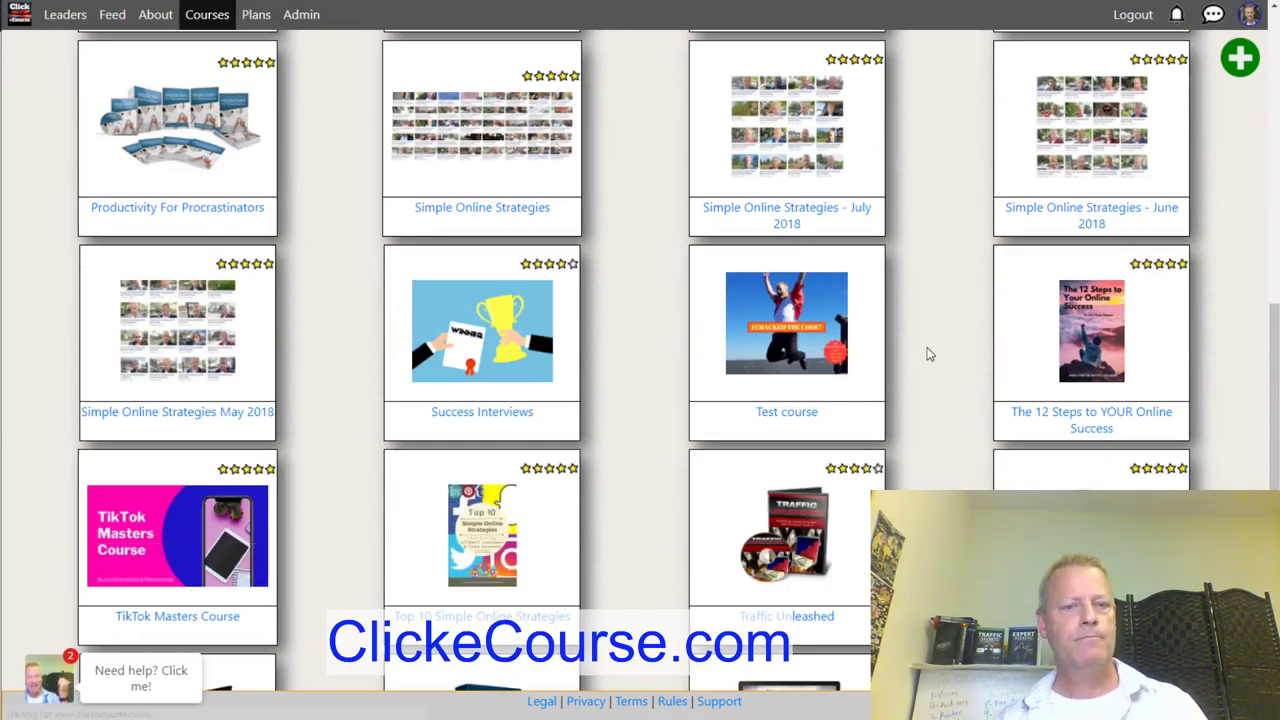
left_click(780, 333)
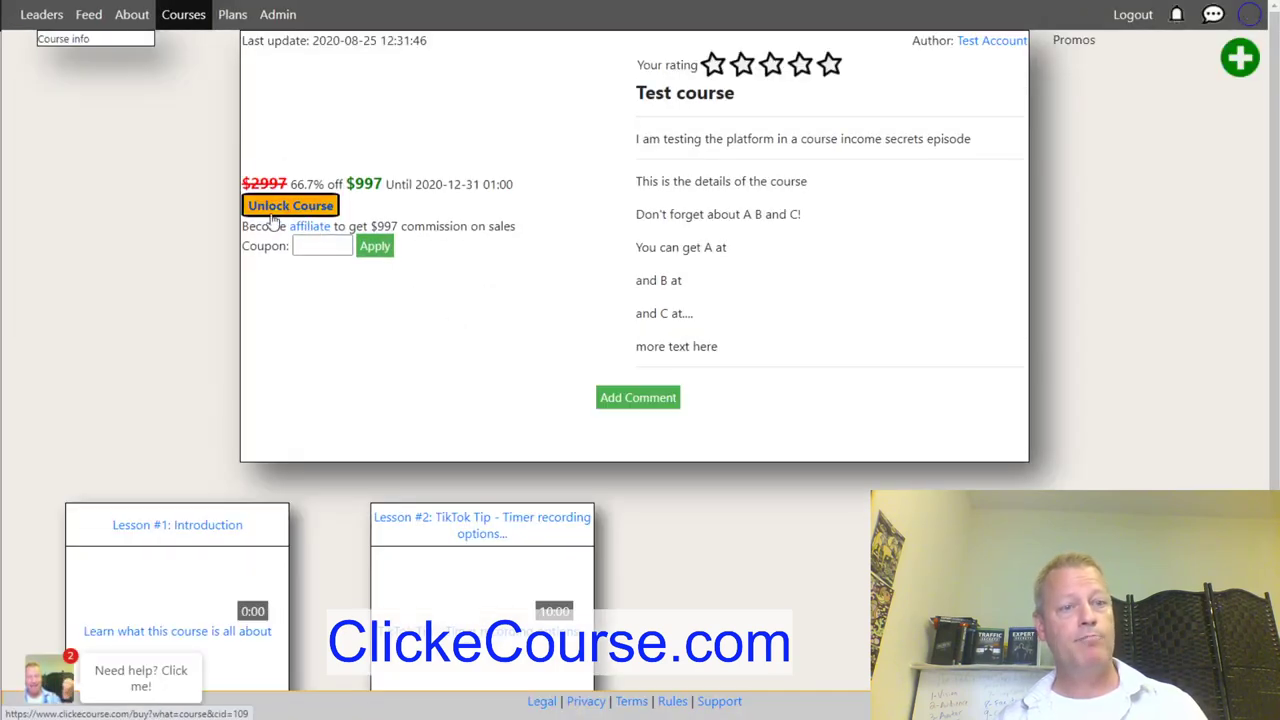
Highlight the affiliate offer's $997 commission text and reveal the course page's URL in the address bar
left_click_drag(270, 230, 432, 308)
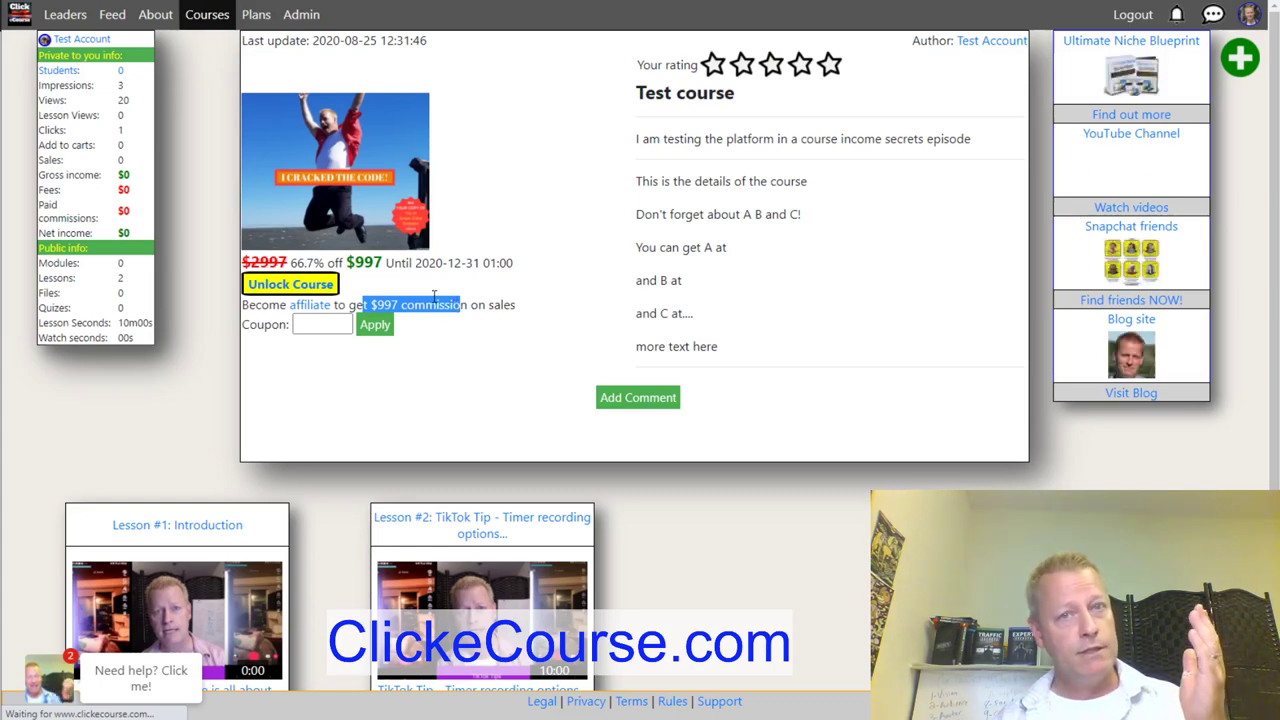
left_click(437, 321)
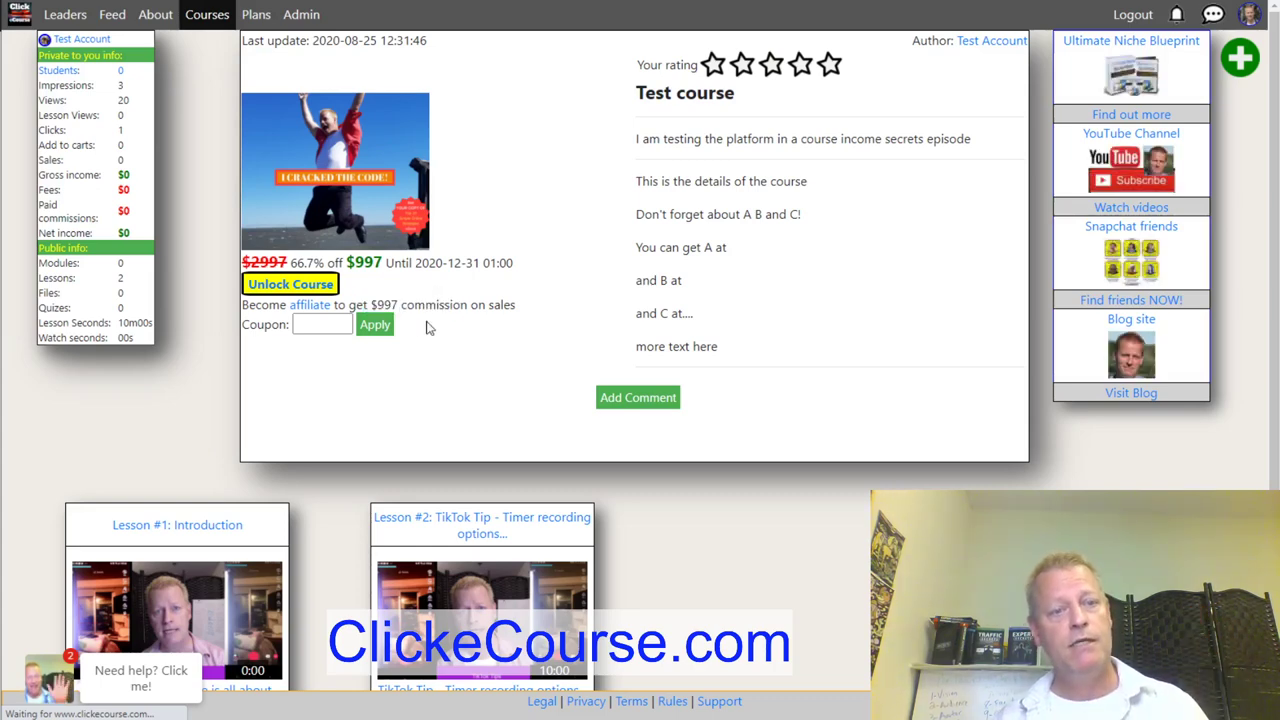
double_click(384, 305)
left_click(380, 305)
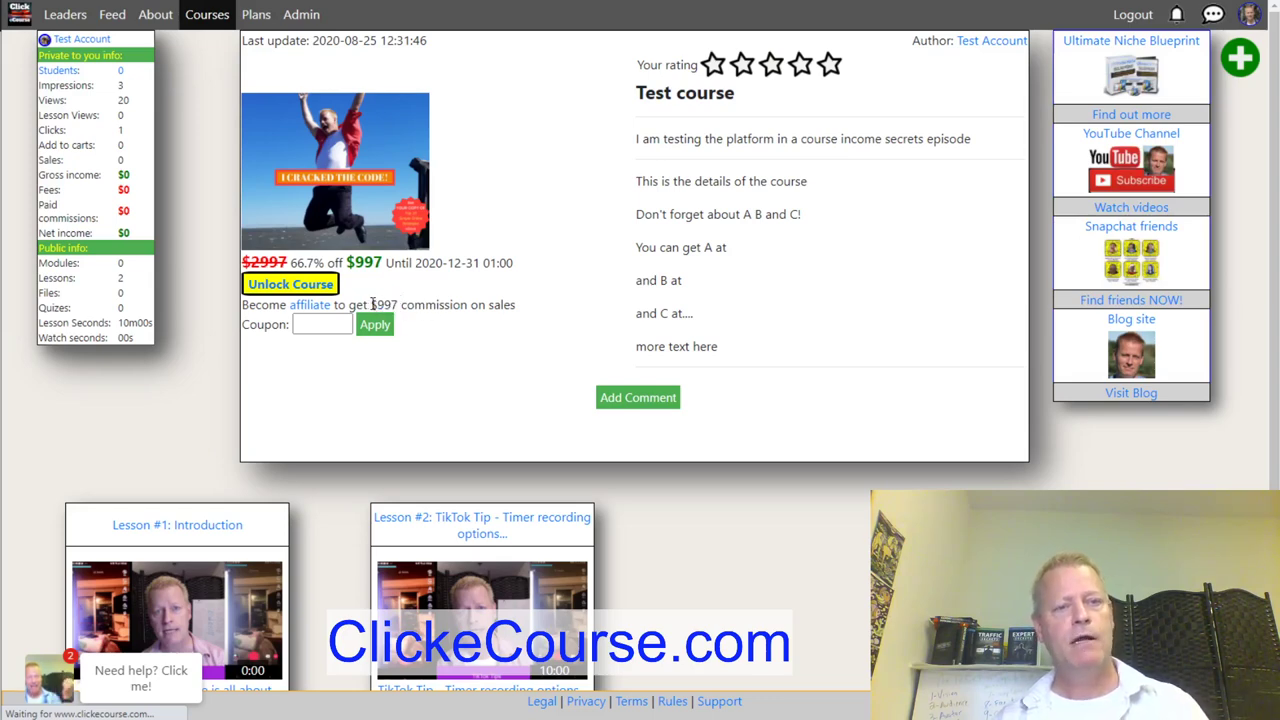
left_click_drag(372, 305, 474, 311)
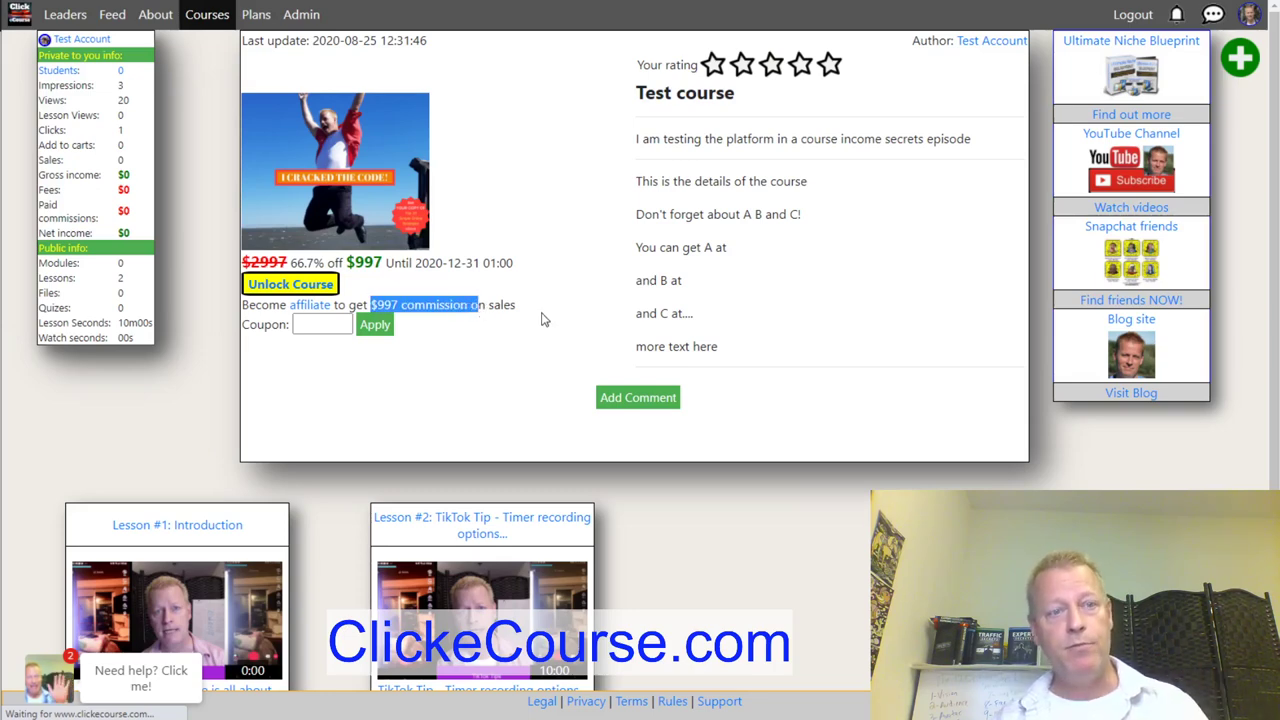
left_click(528, 236)
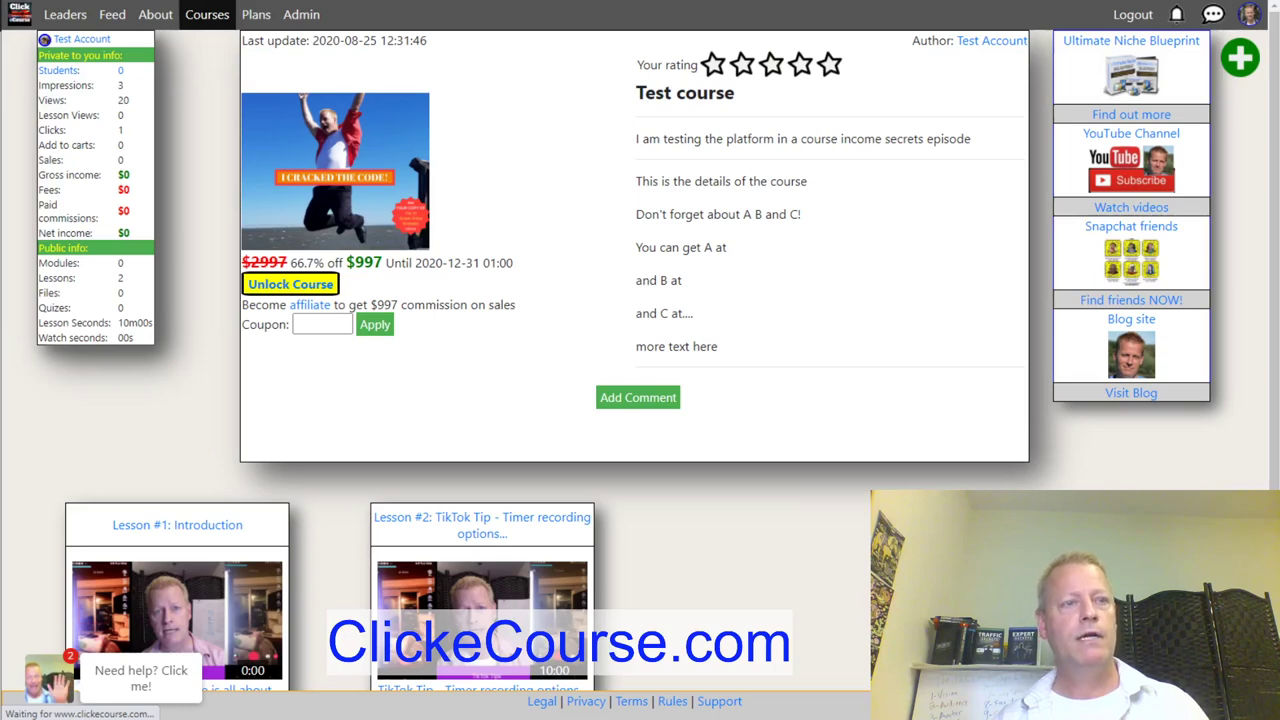
left_click(257, 12)
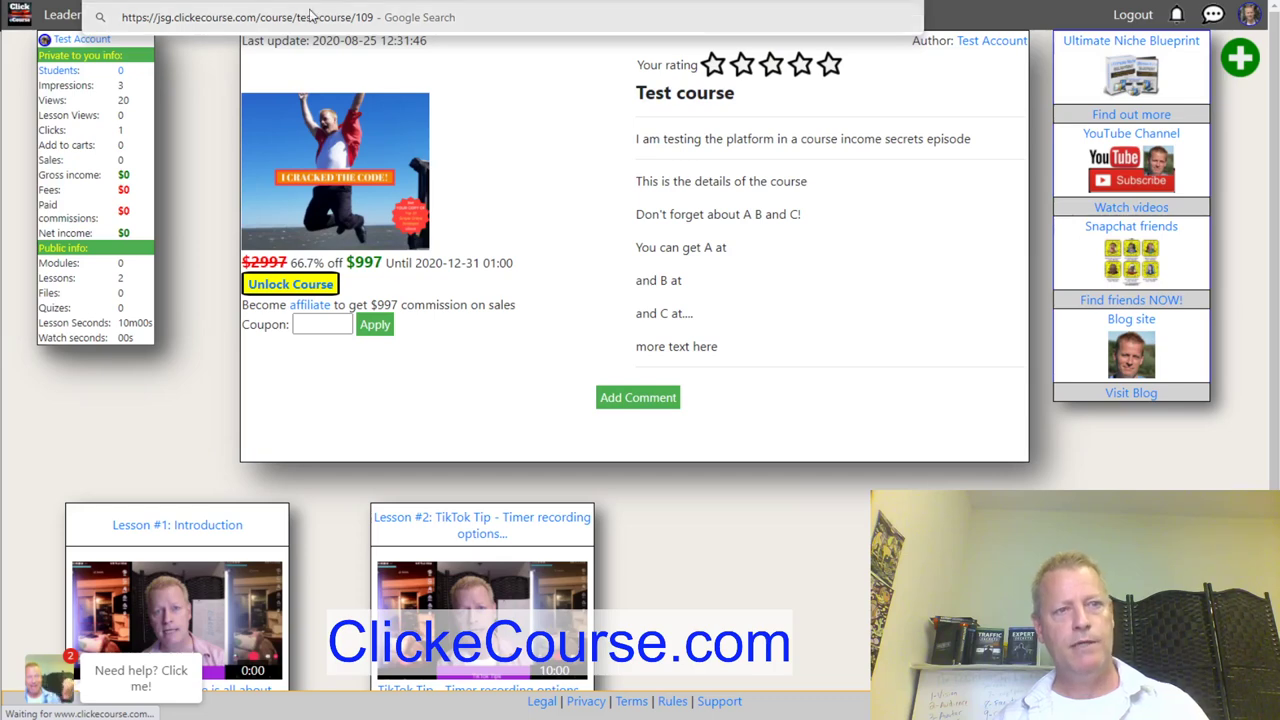
key("alt+Tab")
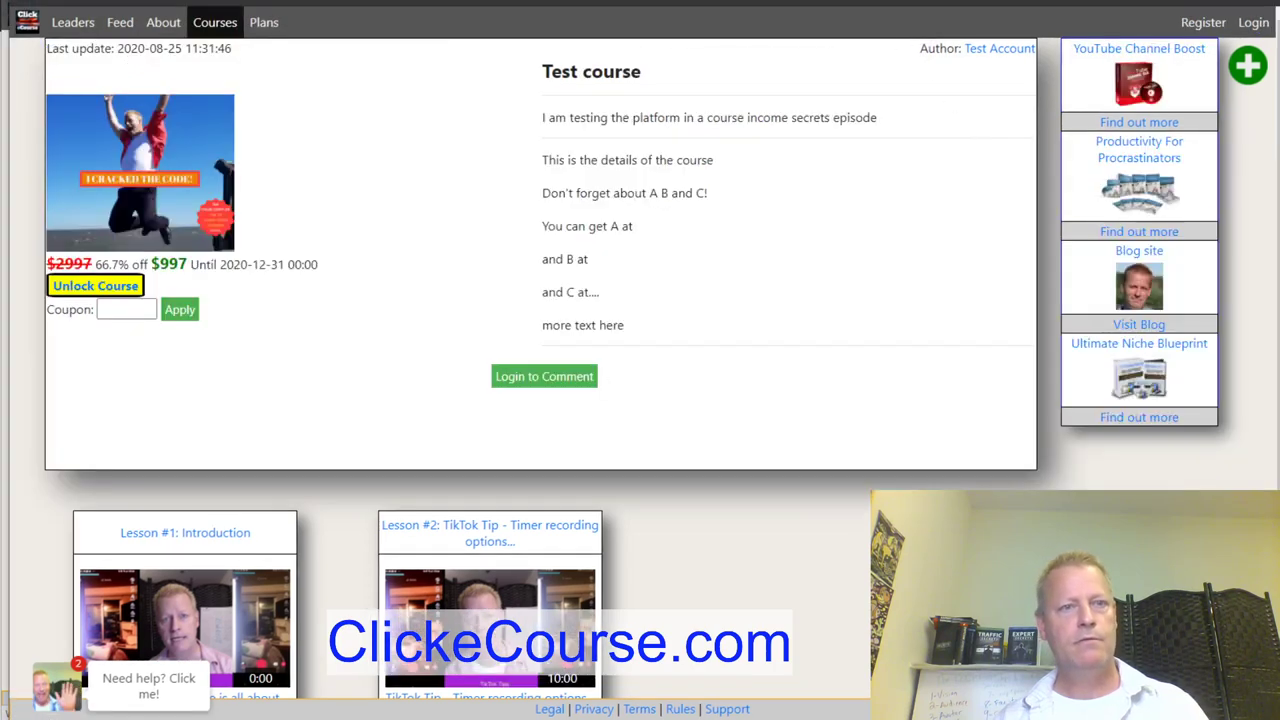
key("alt+Tab")
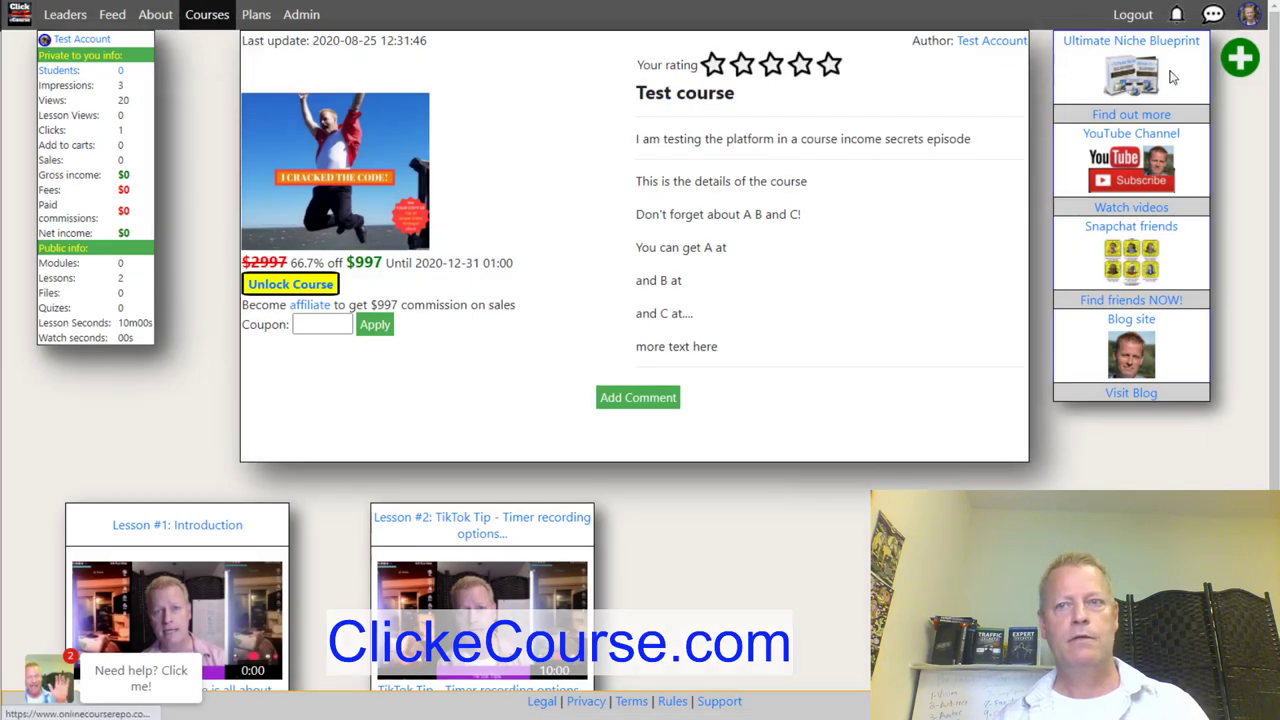
left_click(1240, 8)
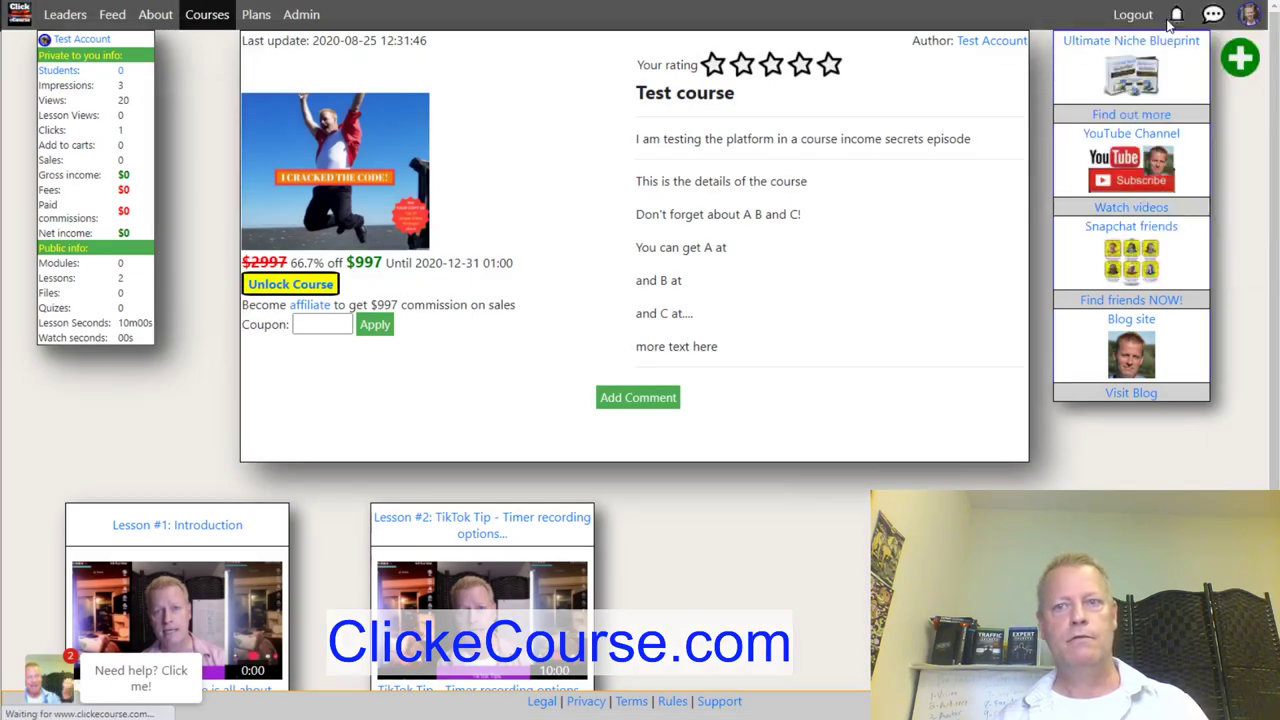
left_click(1160, 19)
key("ctrl+v")
key("Return")
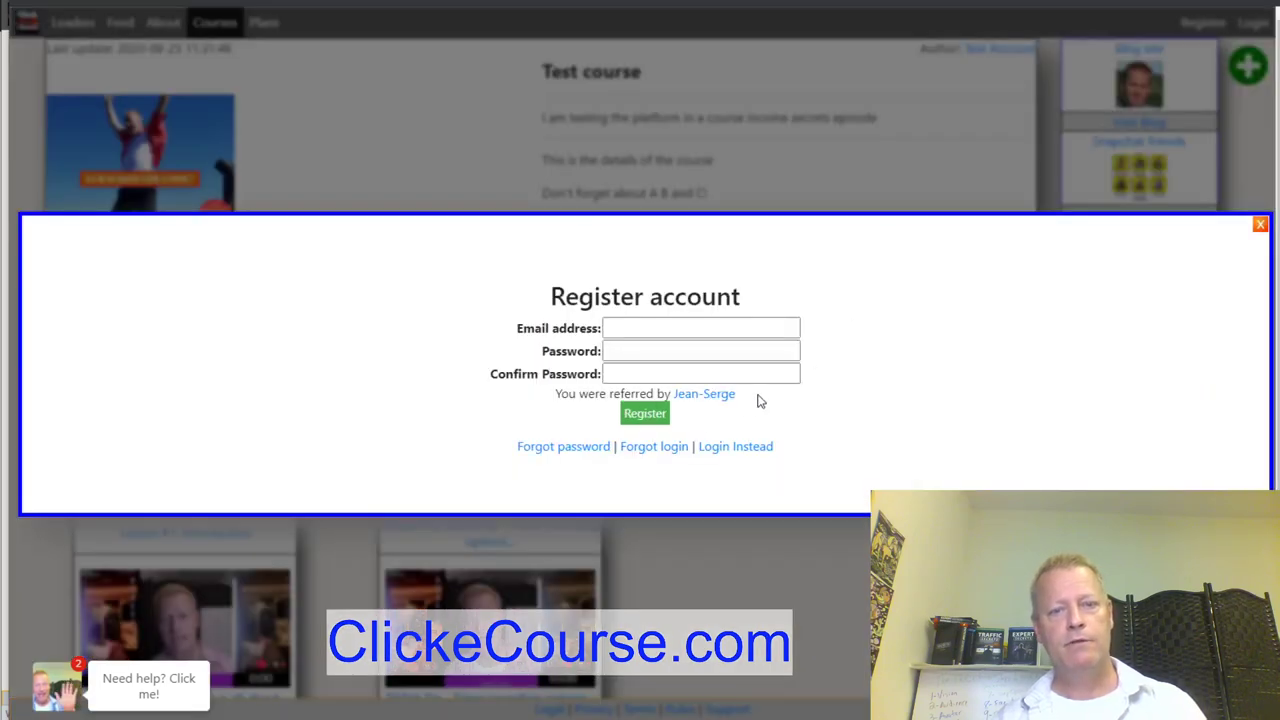
left_click_drag(674, 396, 758, 400)
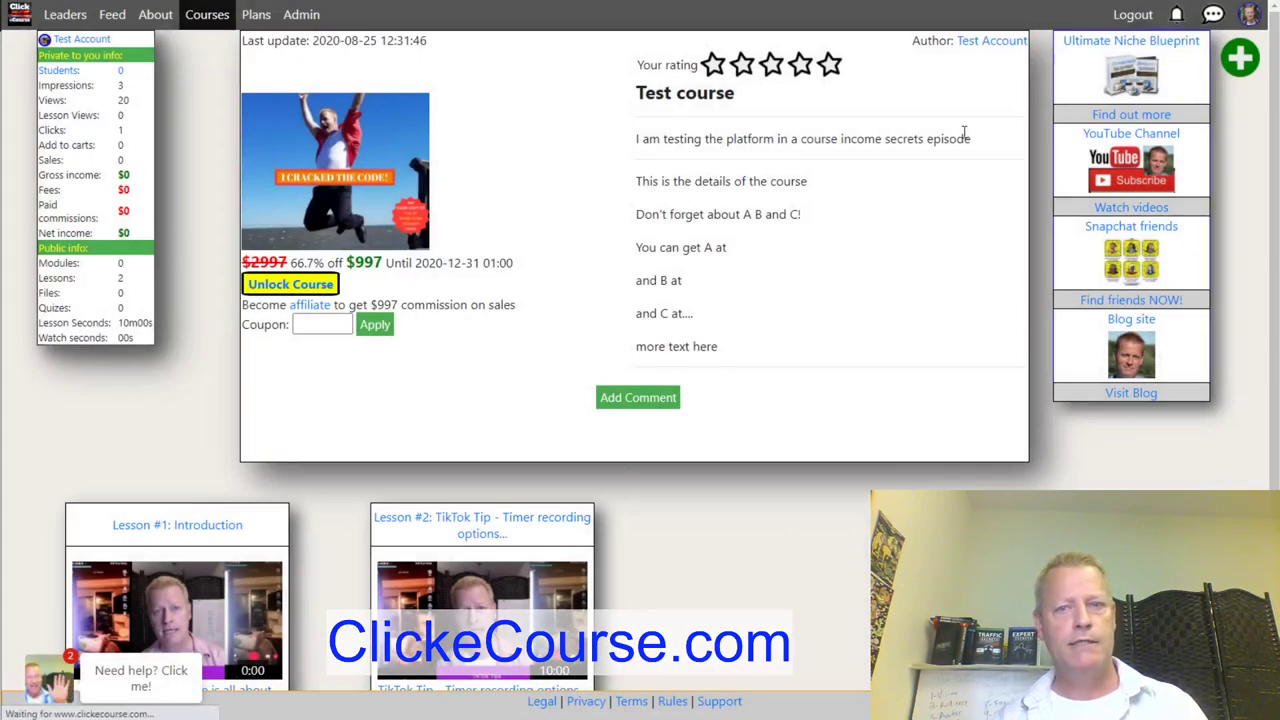
Change the course link to the tester.clickecourse.com subdomain and open a new incognito window
left_click(990, 42)
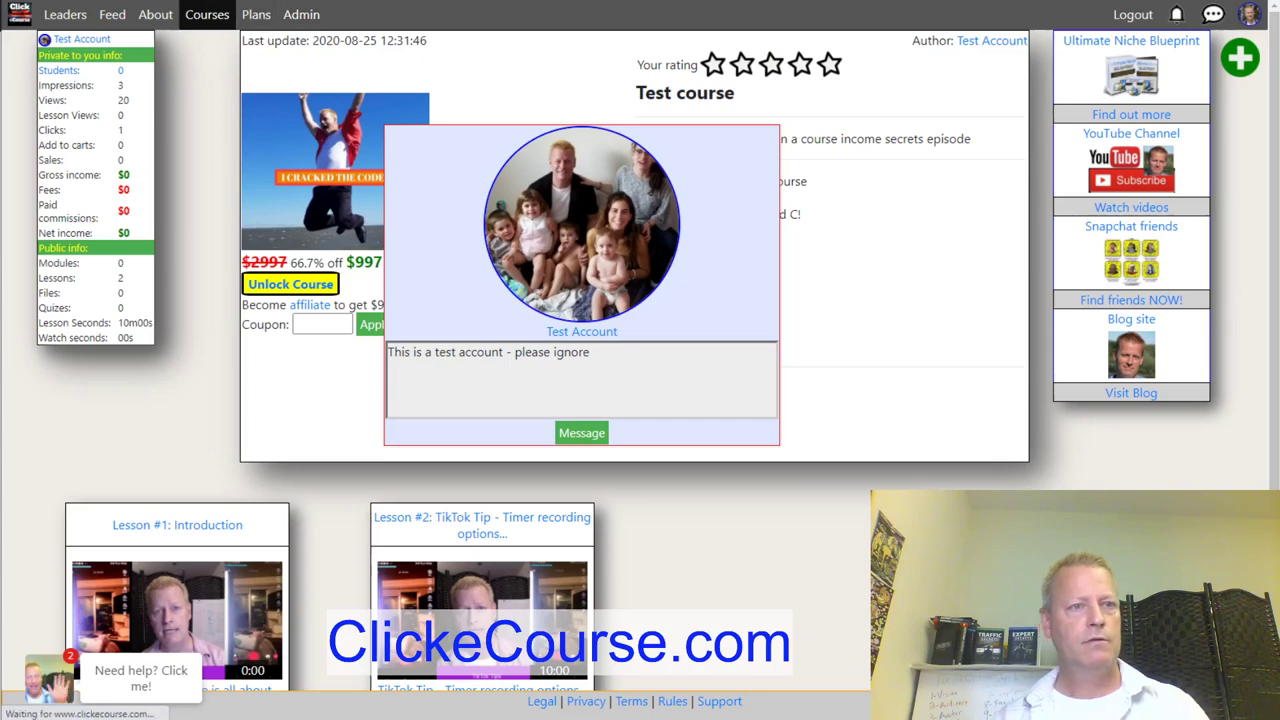
key("Escape")
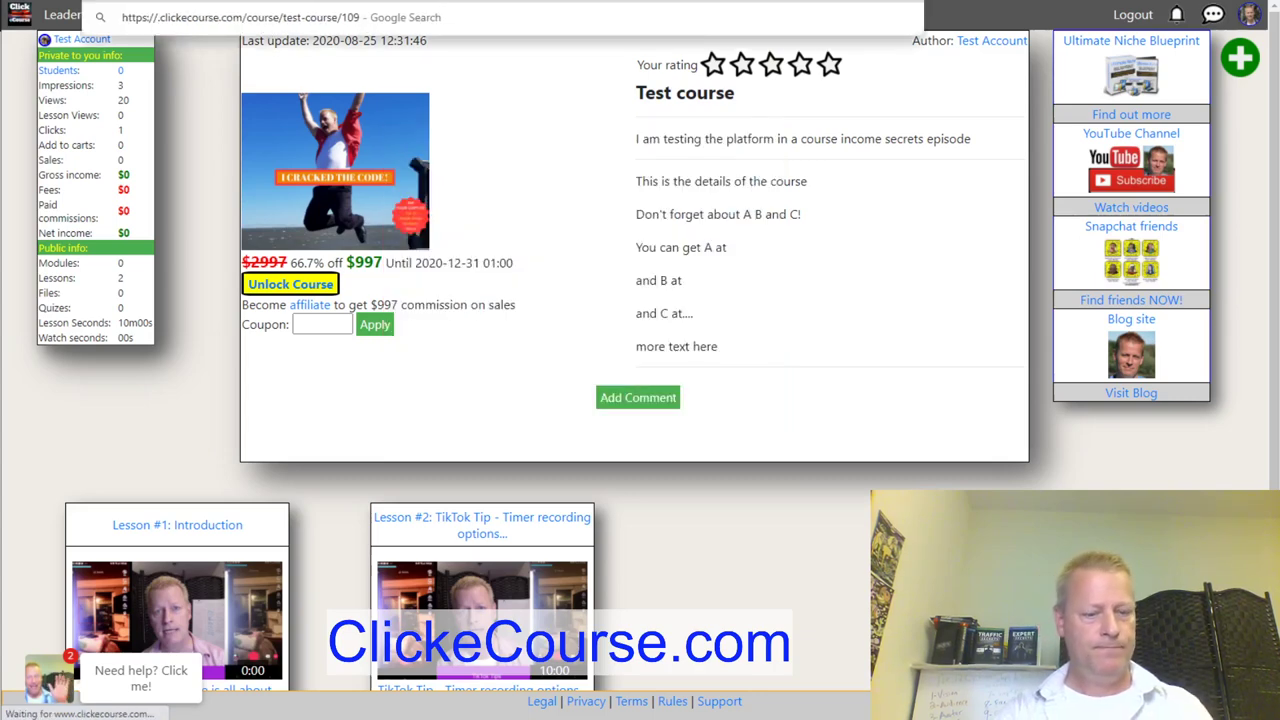
type("ester.")
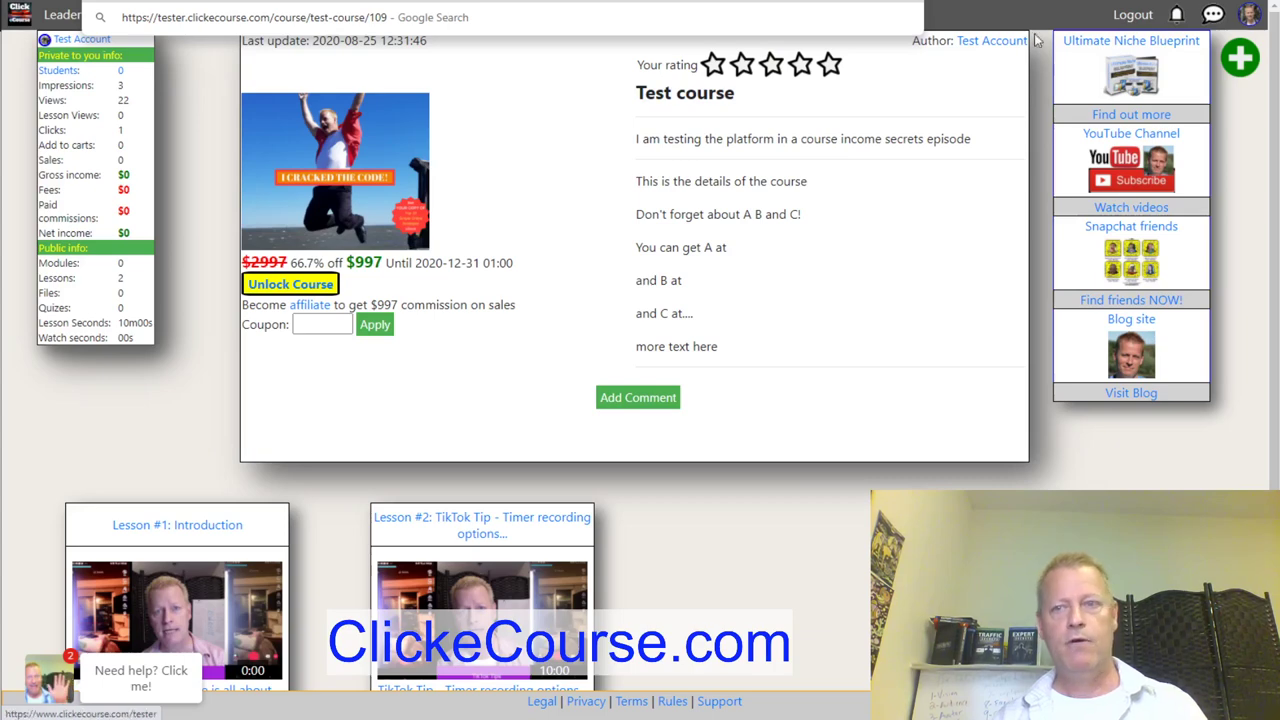
key("alt+f")
left_click(1175, 18)
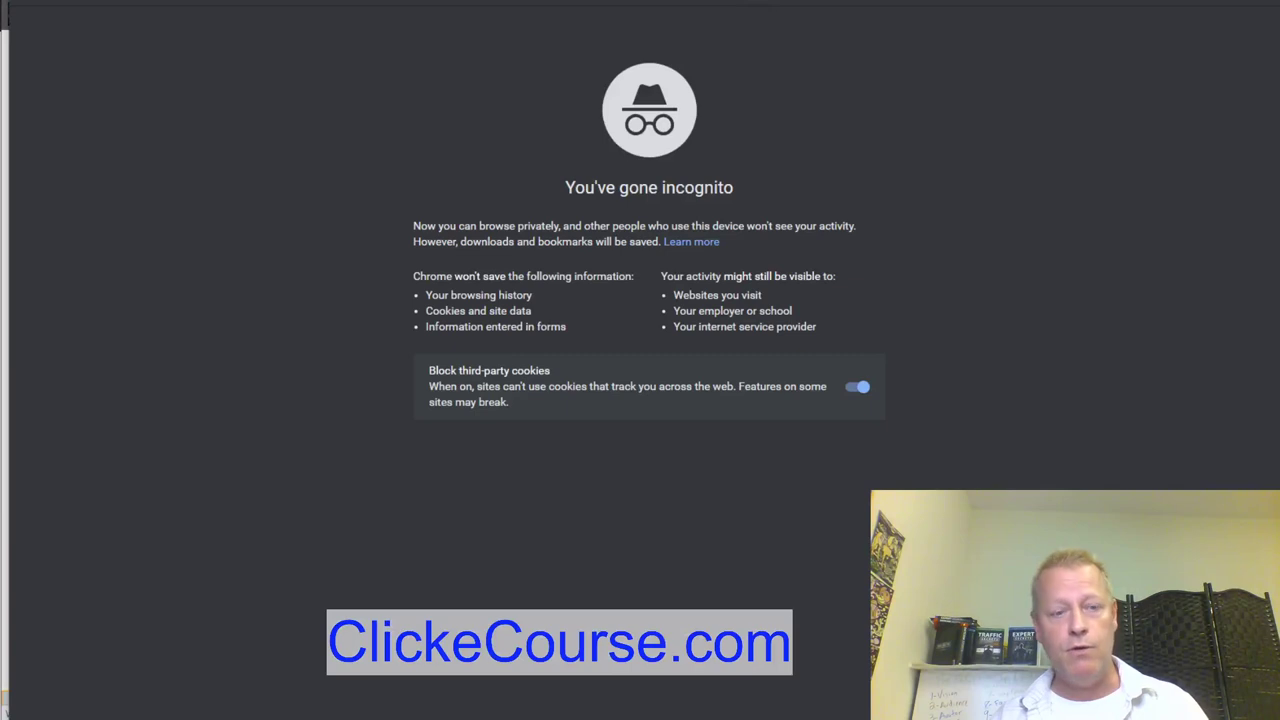
Load the pasted tester course link in the incognito window and check the author's name
key("ctrl+v")
key("Return")
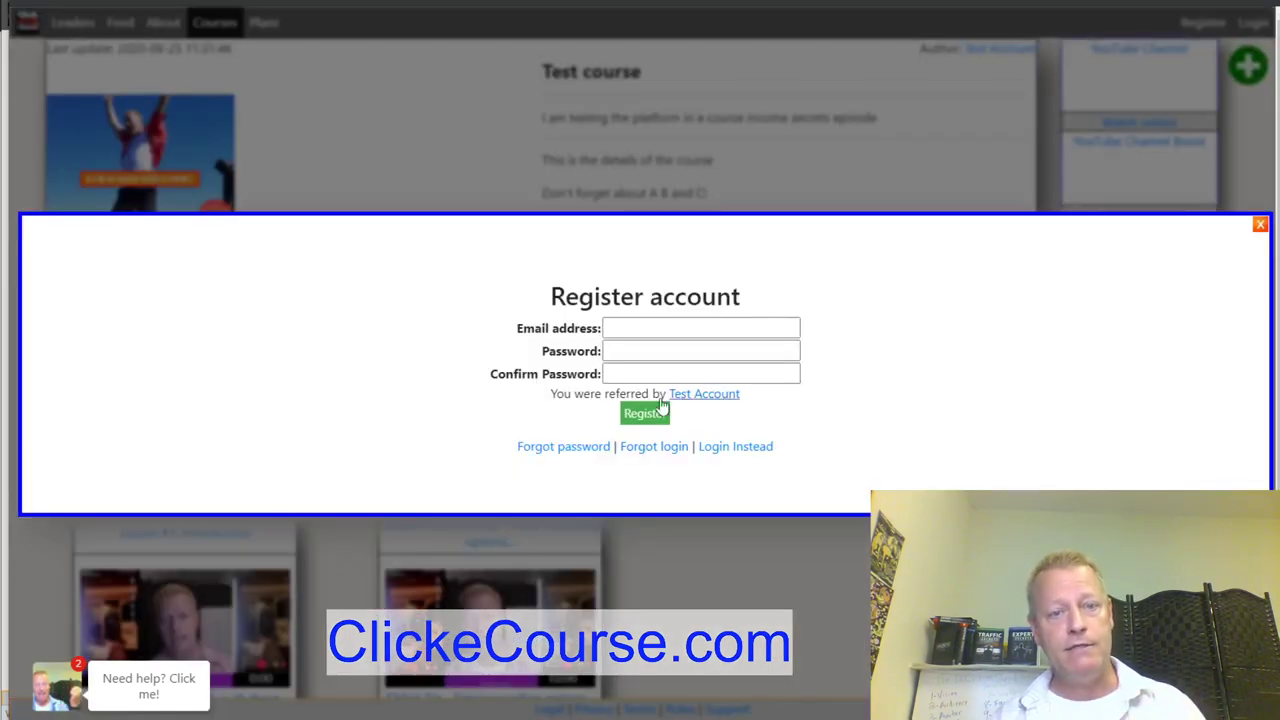
left_click_drag(760, 397, 660, 397)
left_click(768, 395)
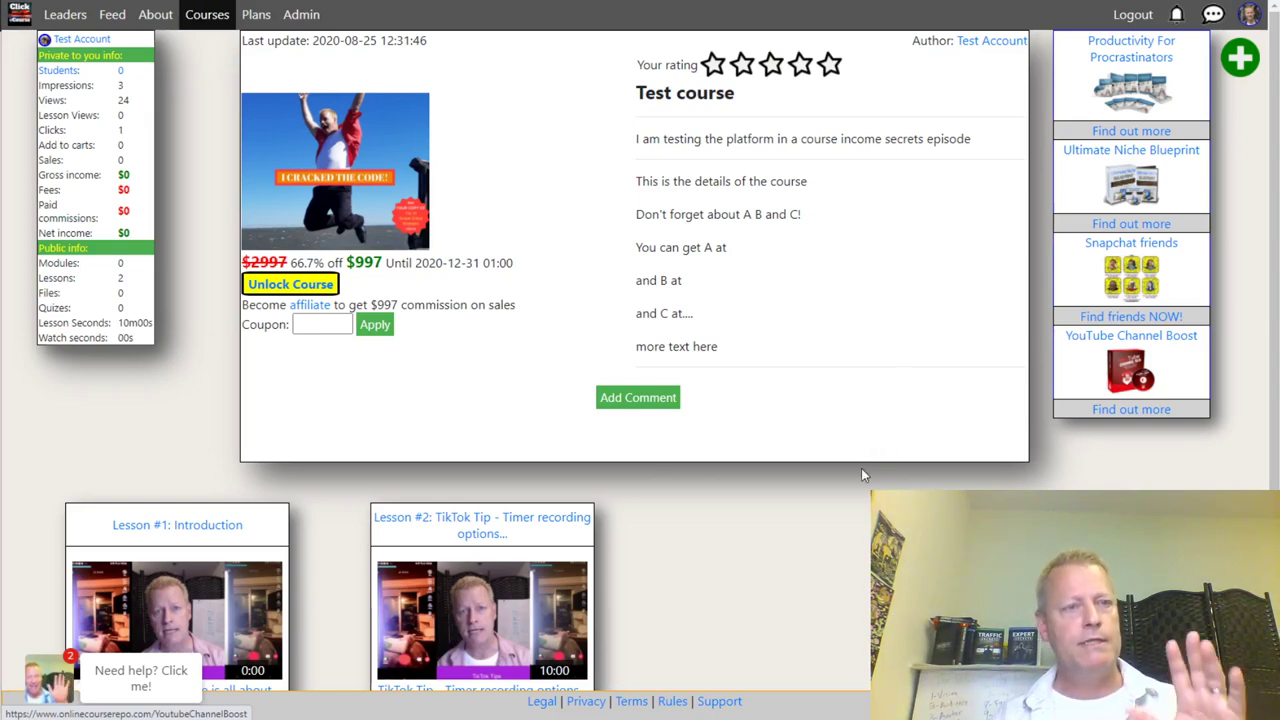
Go to the Feed, scroll to the Test course post, and open the course from its image
left_click(112, 15)
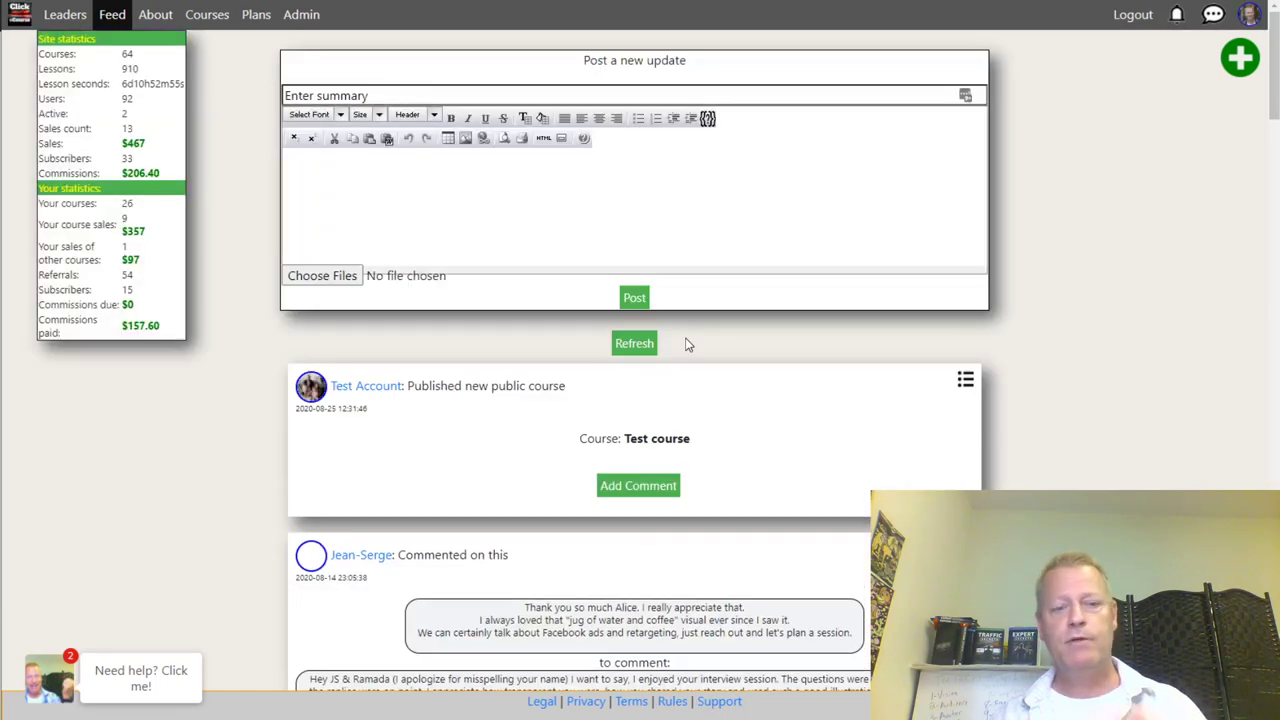
scroll(706, 374, "down", 2)
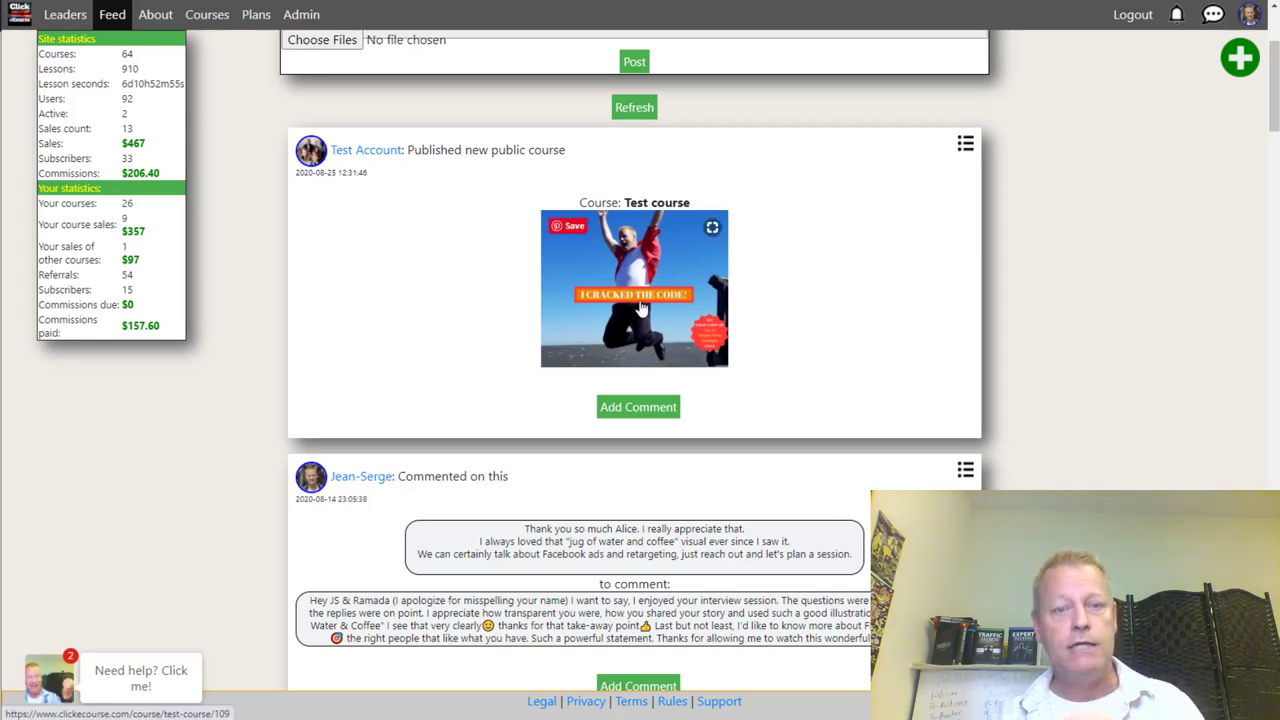
left_click(792, 310)
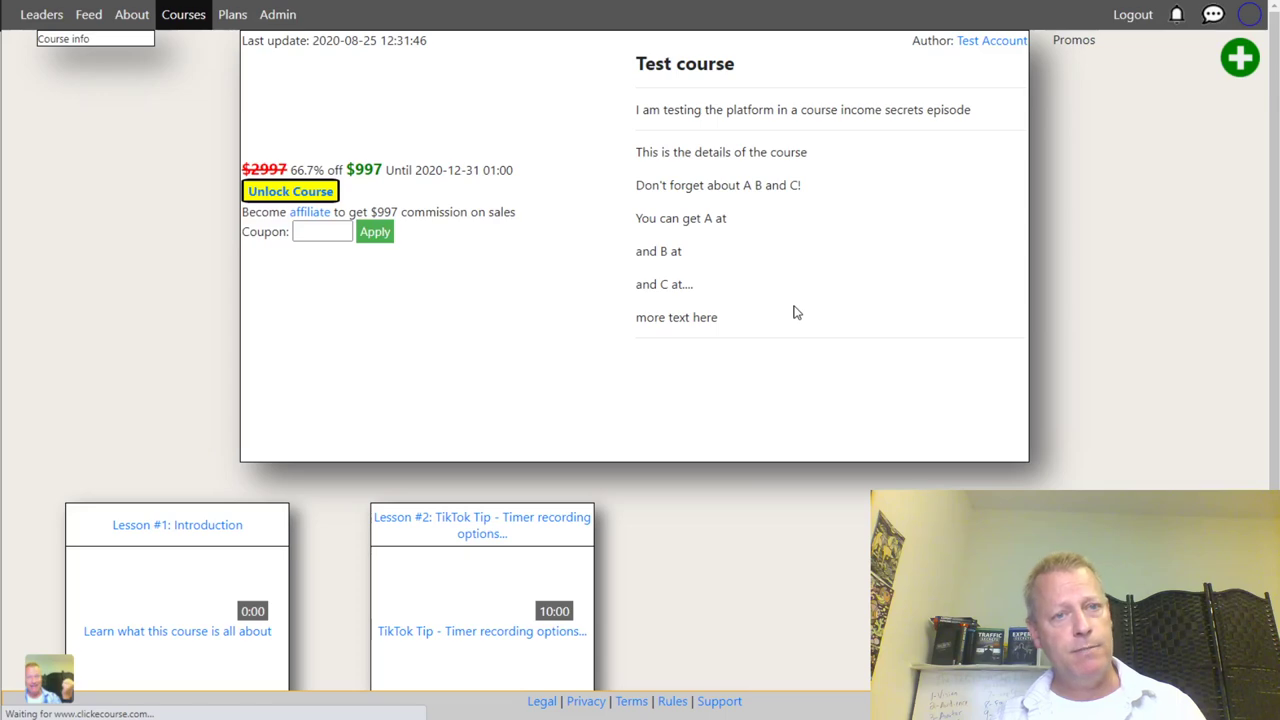
scroll(727, 427, "down", 3)
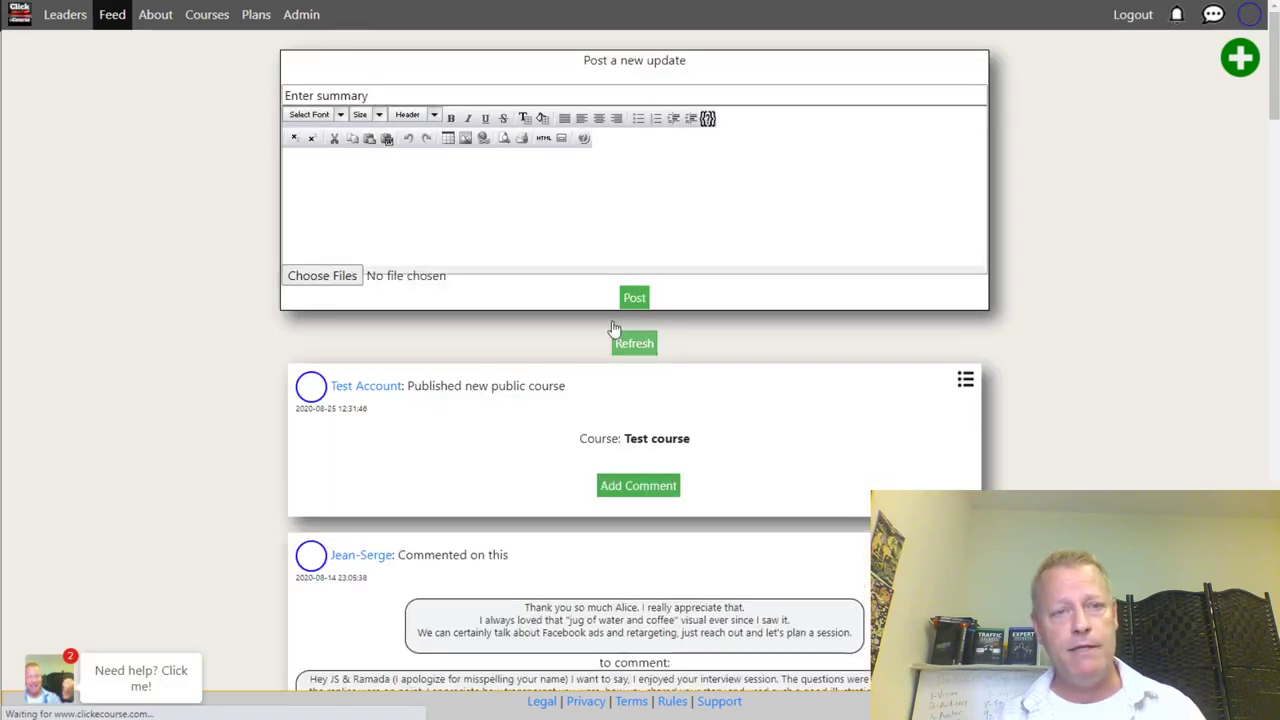
Title the update 'Hey there' and write the body announcing a new blog post and Course Income Secrets episode
left_click(407, 93)
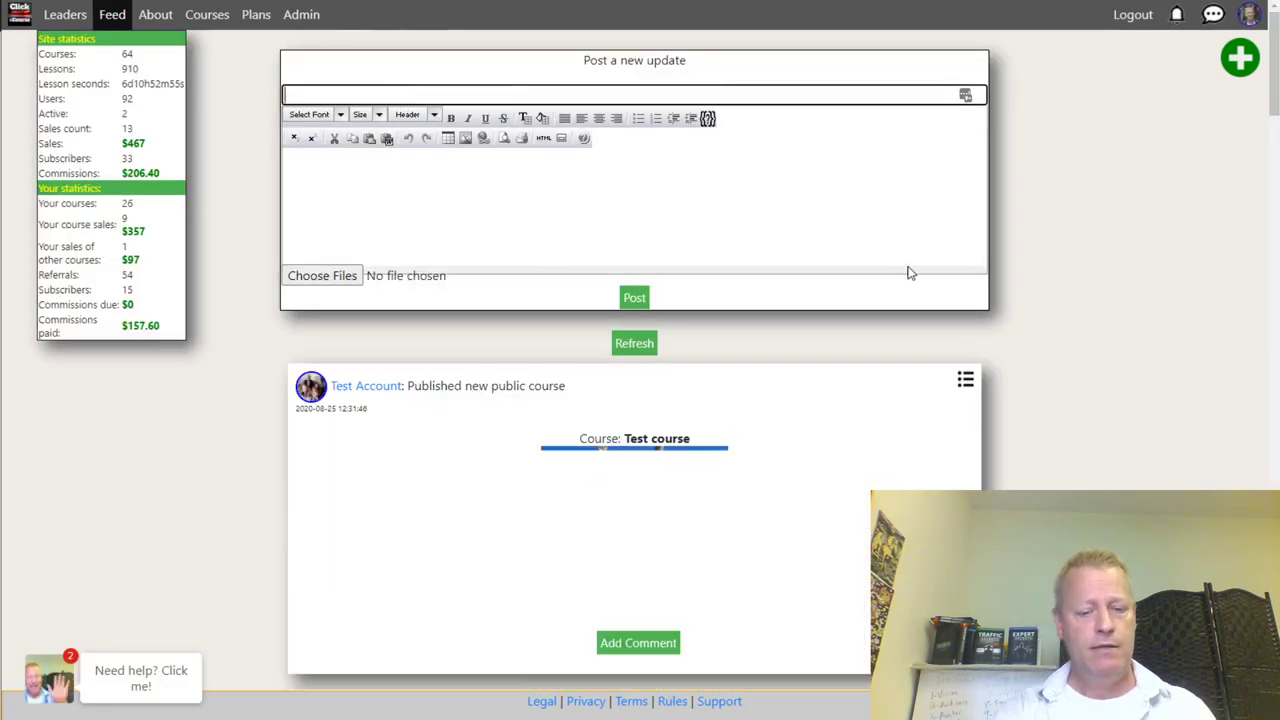
type("Hey there")
left_click(485, 155)
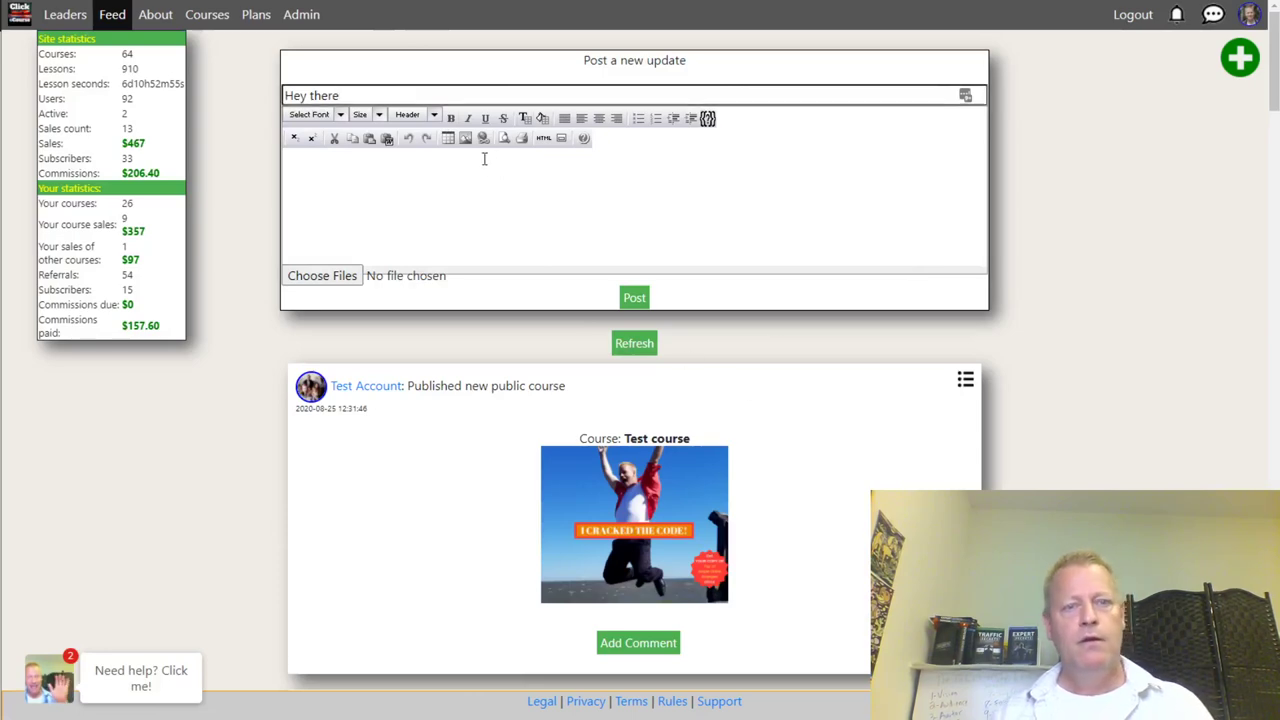
type("Waht's")
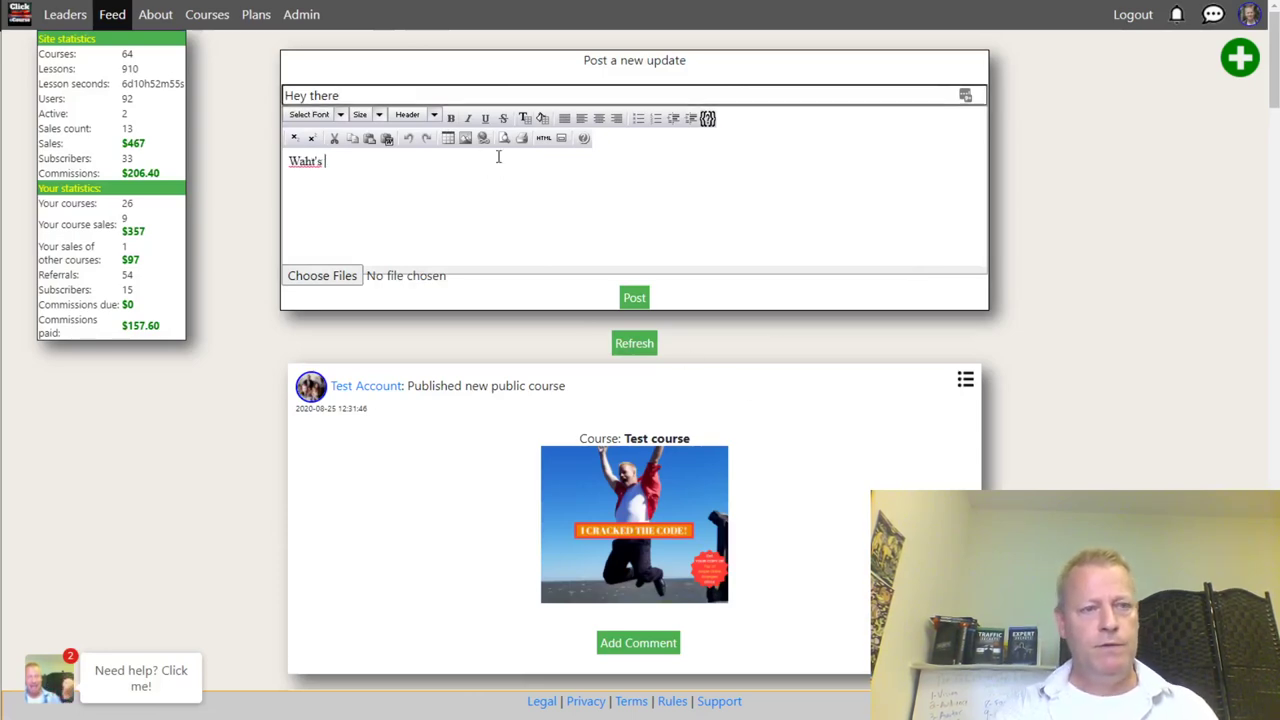
type("hat'")
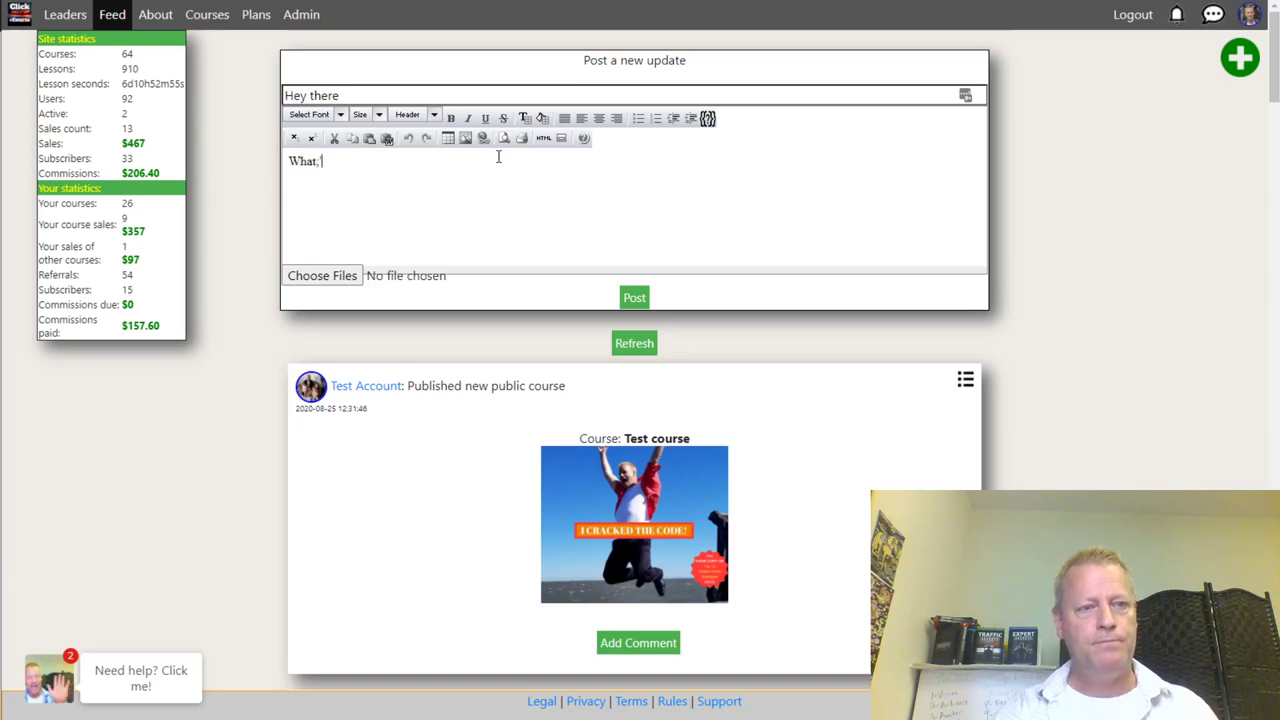
type("s going on today")
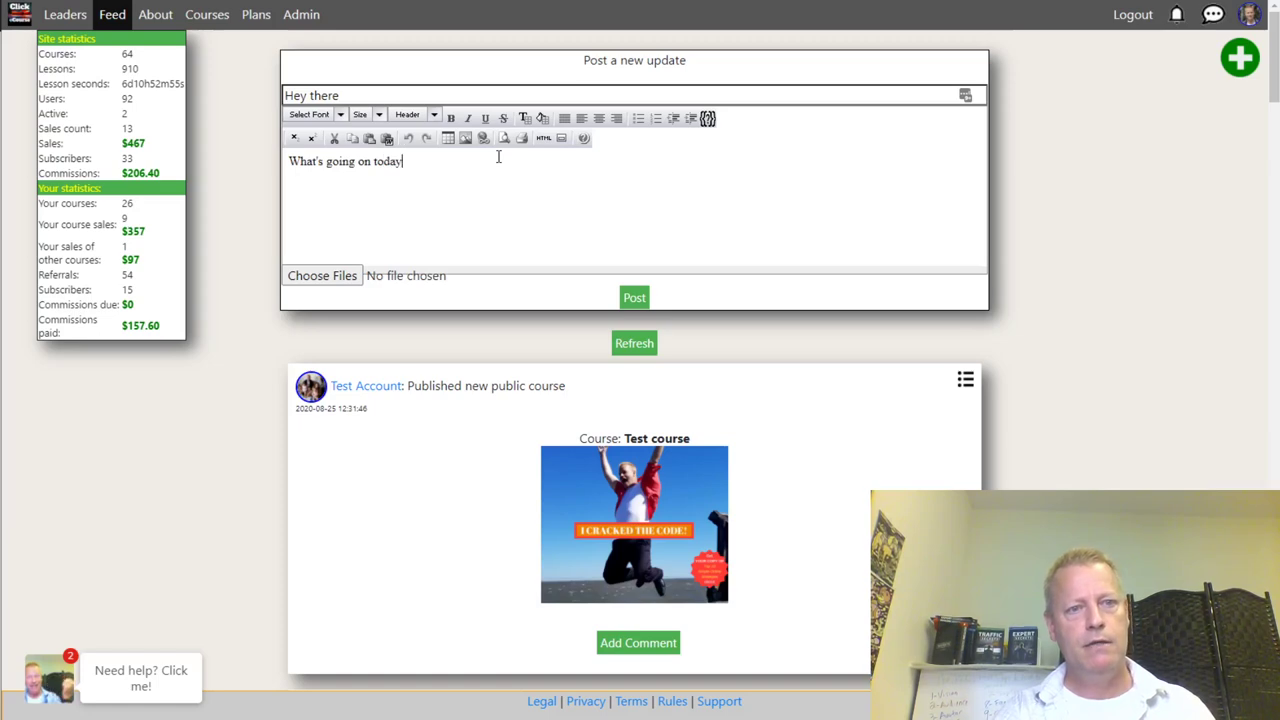
type("? I really")
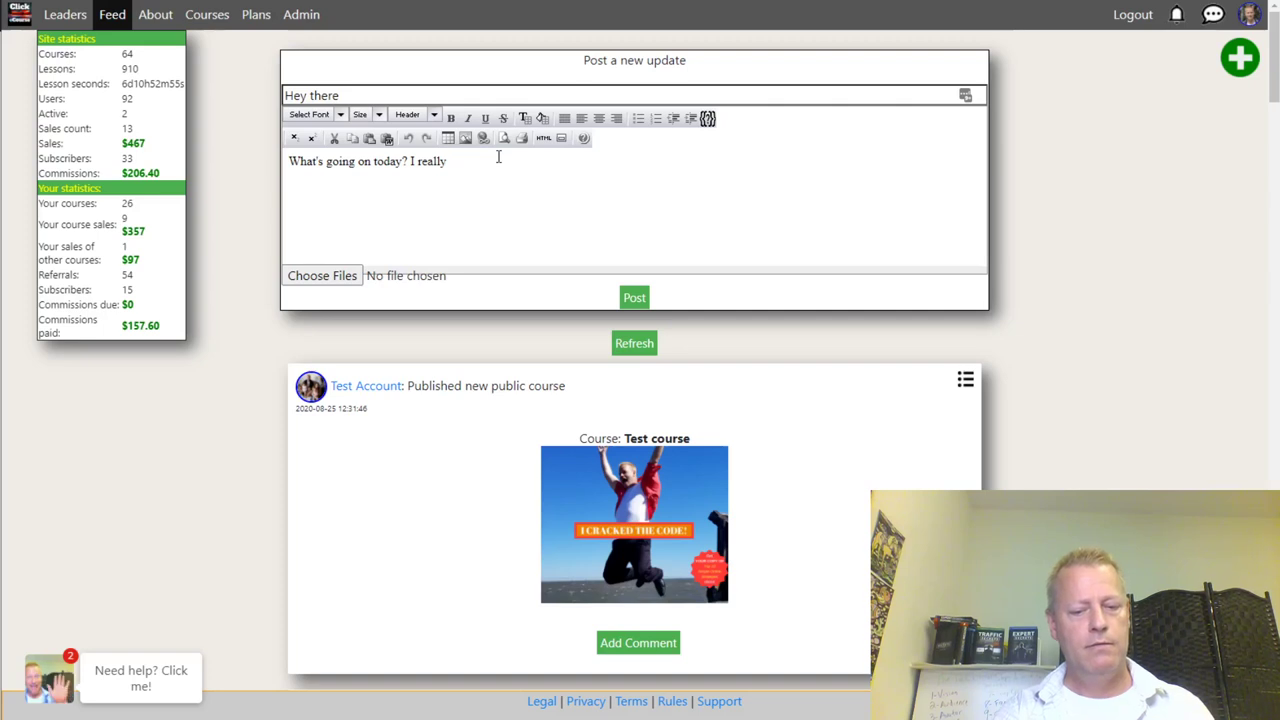
key("BackSpace")
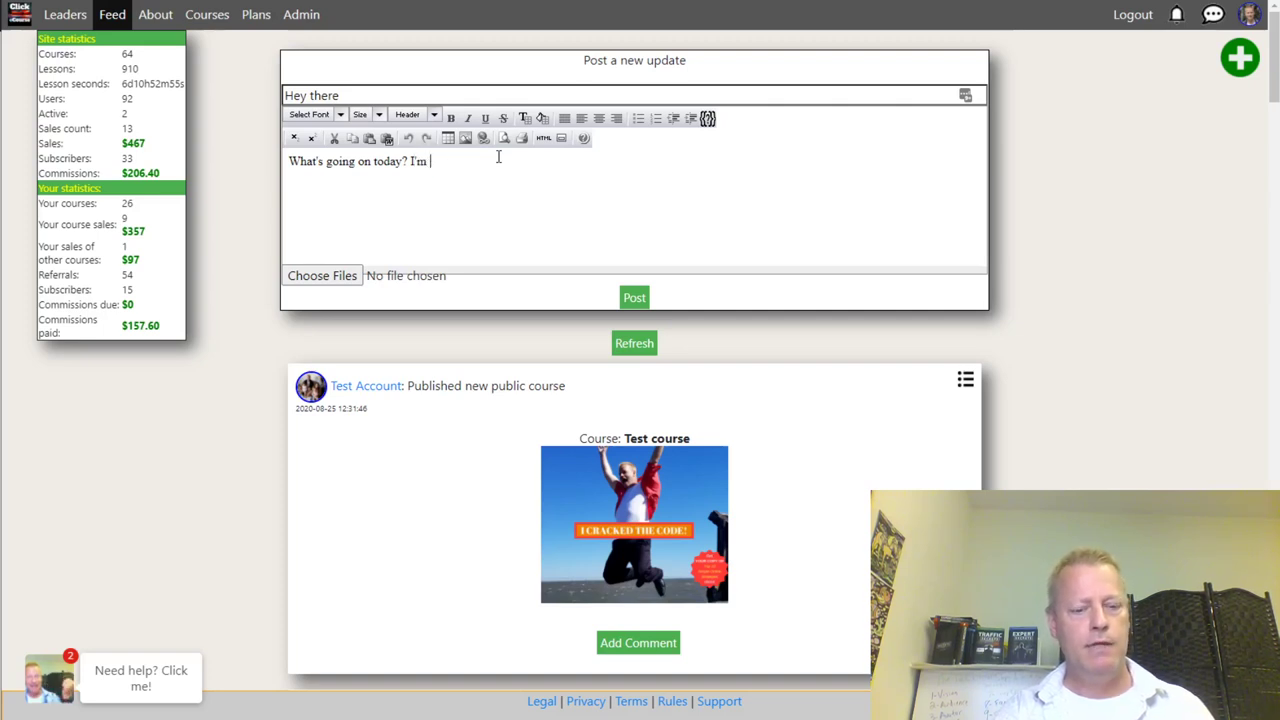
type("g a ")
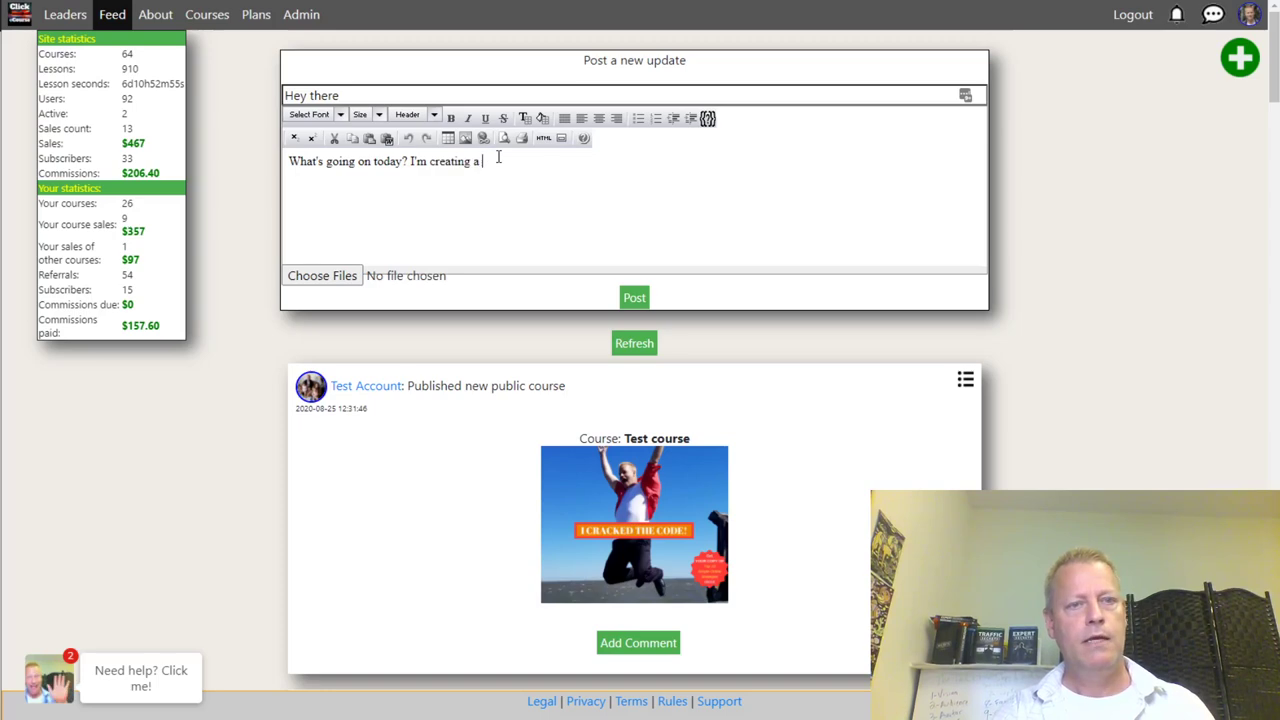
type("new blog p")
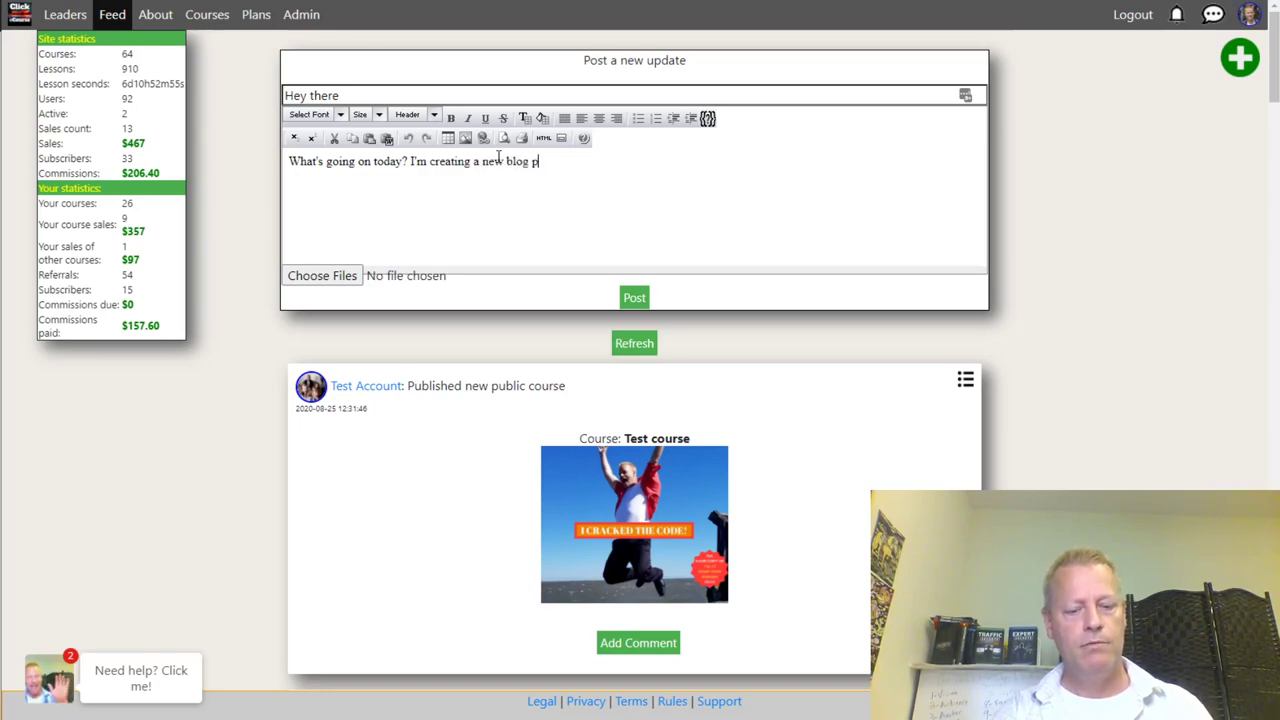
type("ost and Course Income S")
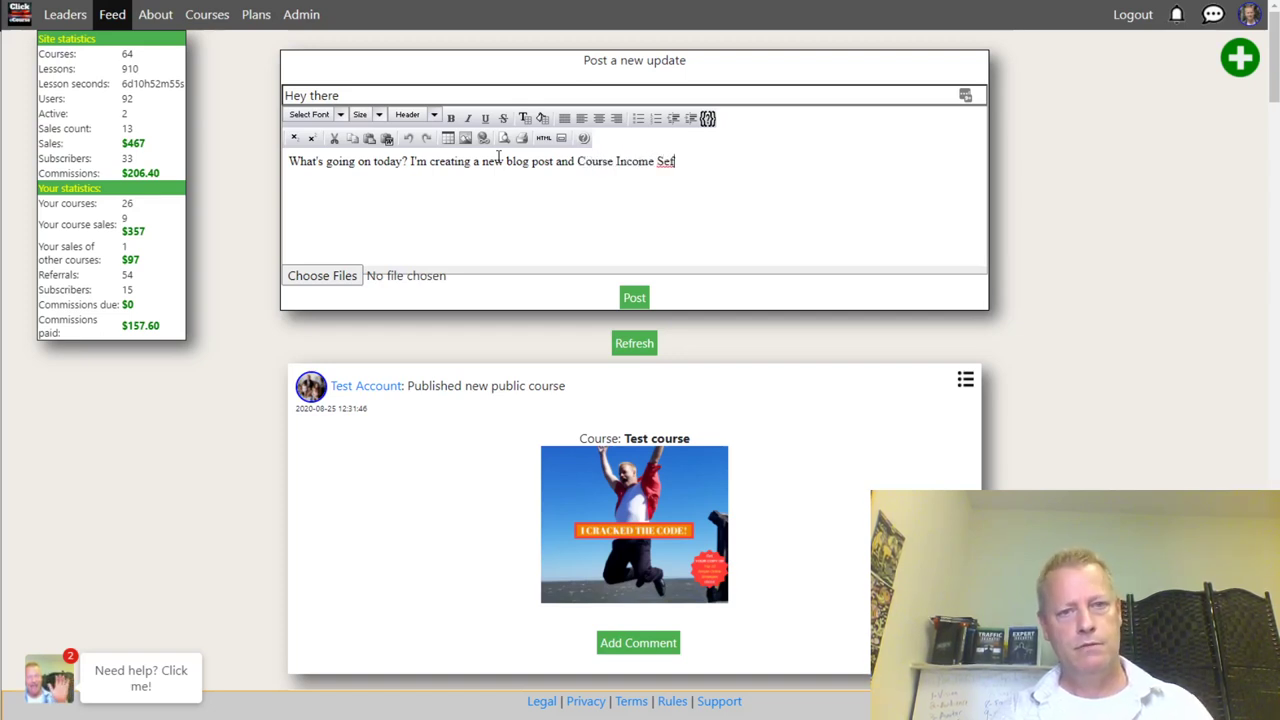
type("ecrets episode - we are at #")
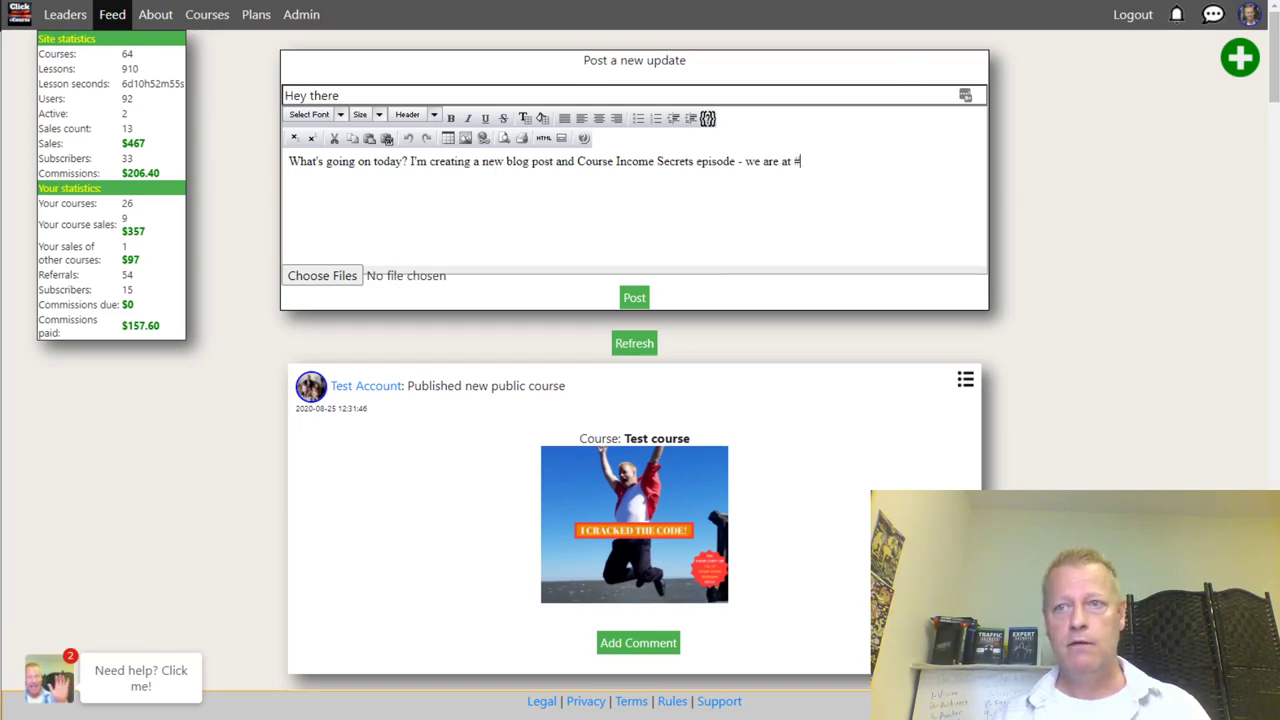
key("alt+Tab")
left_click_drag(789, 103, 823, 103)
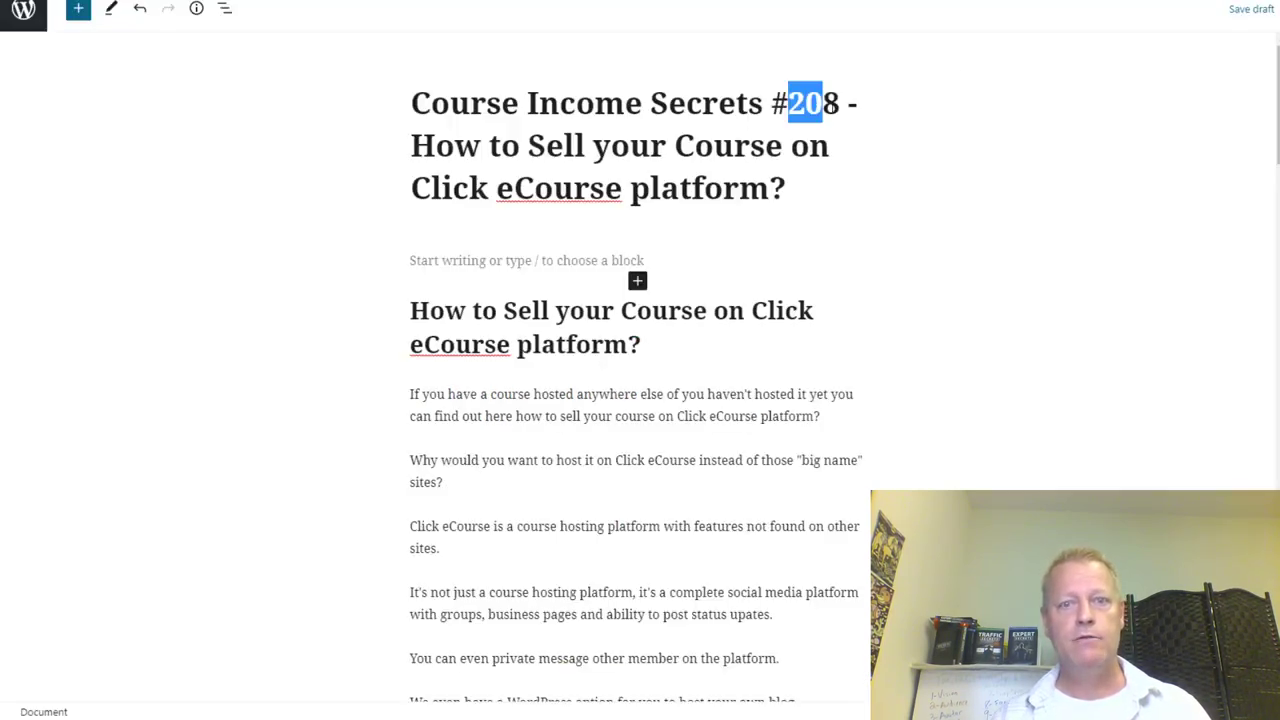
key("alt+Tab")
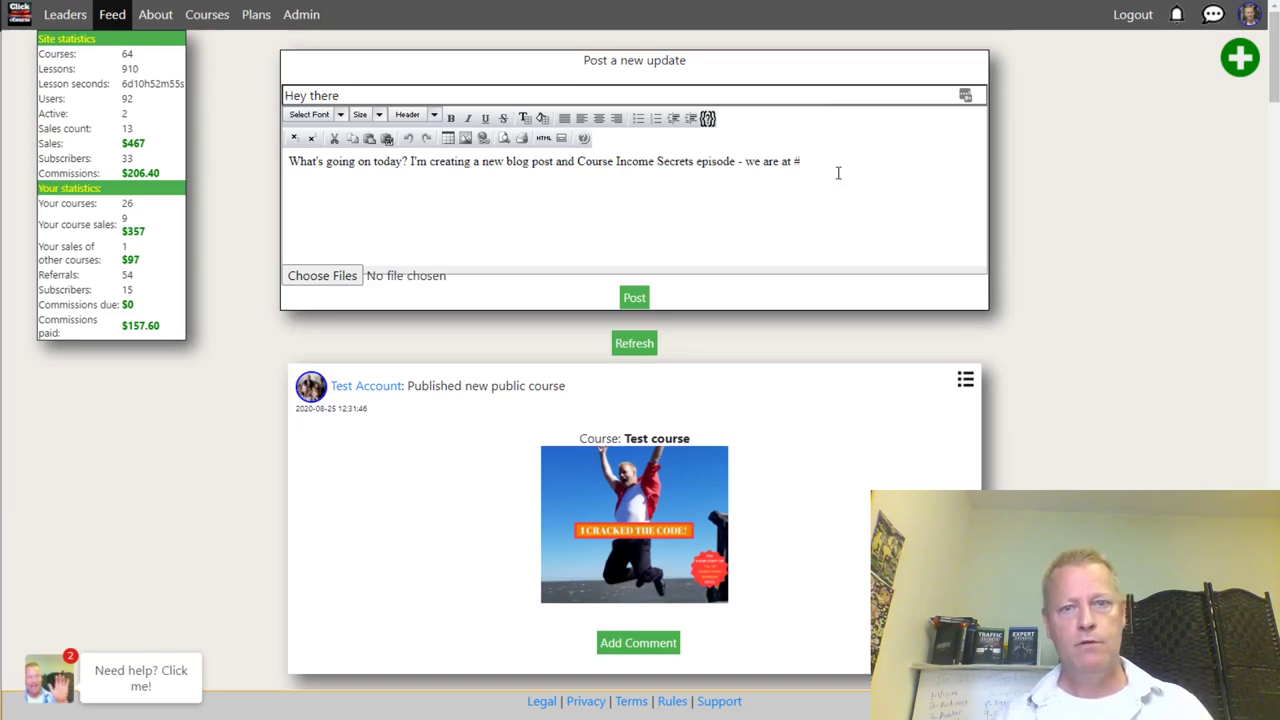
type("now!  ")
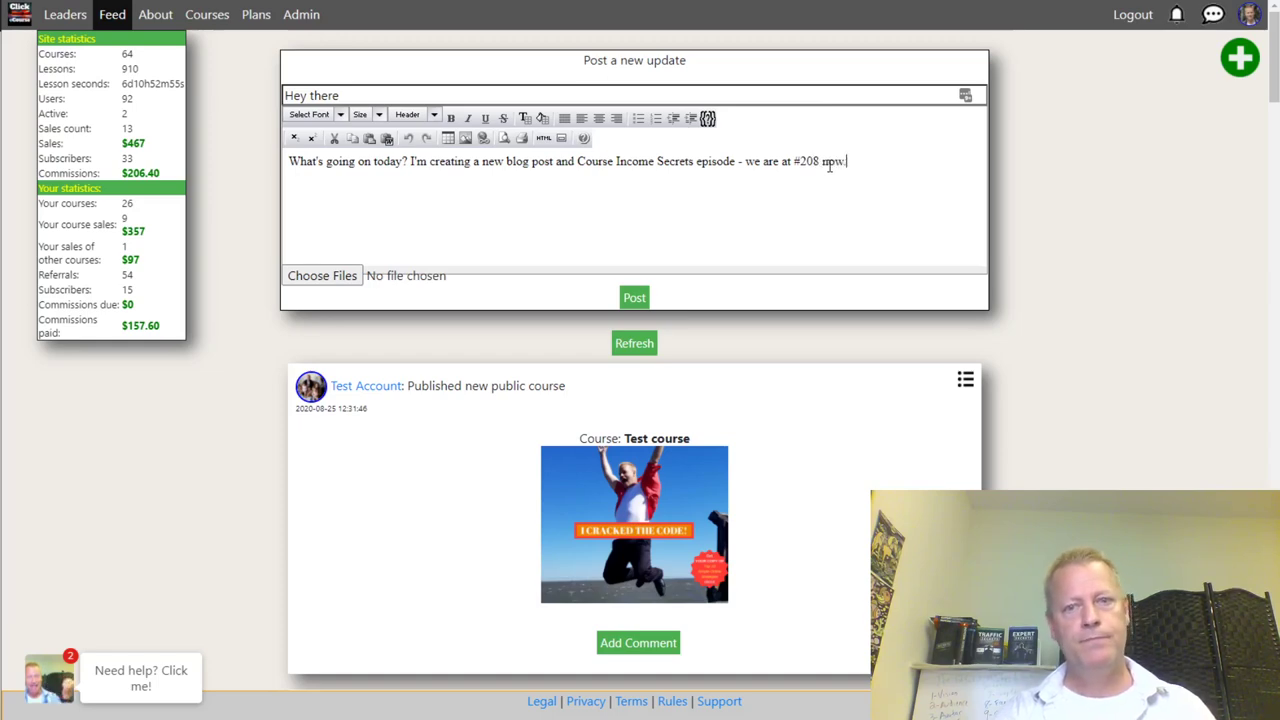
type("You c")
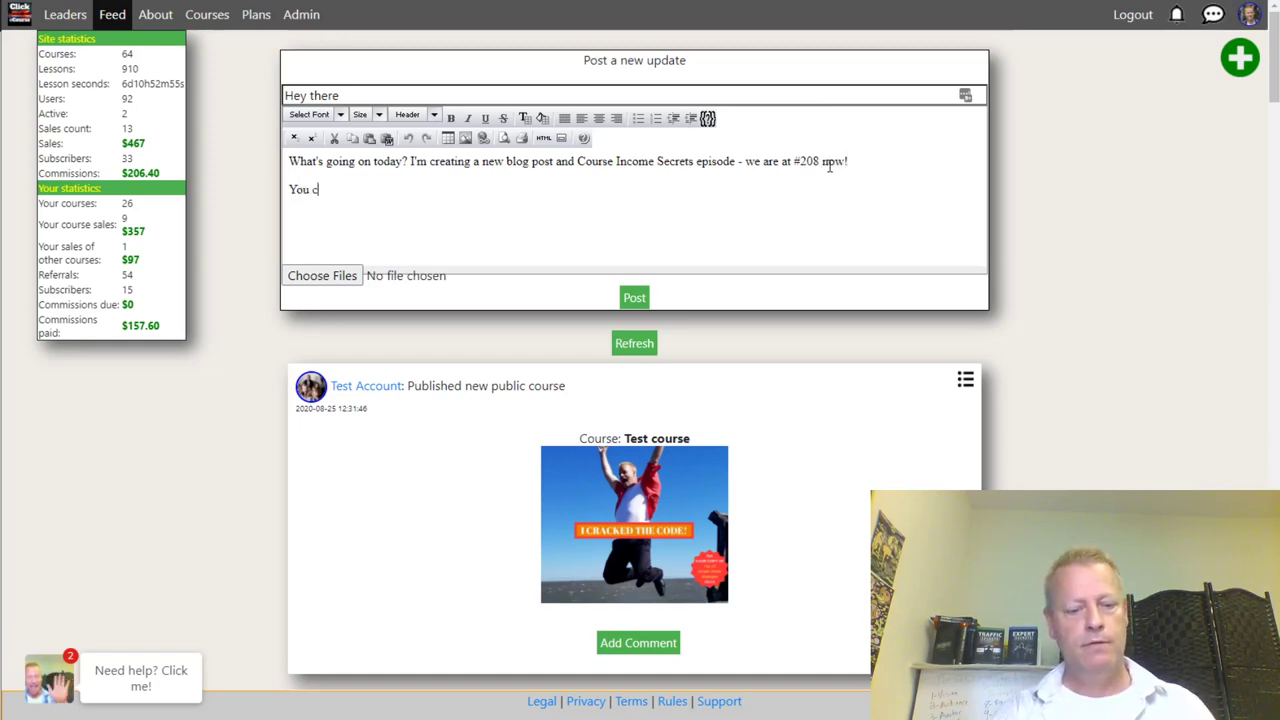
type("an go")
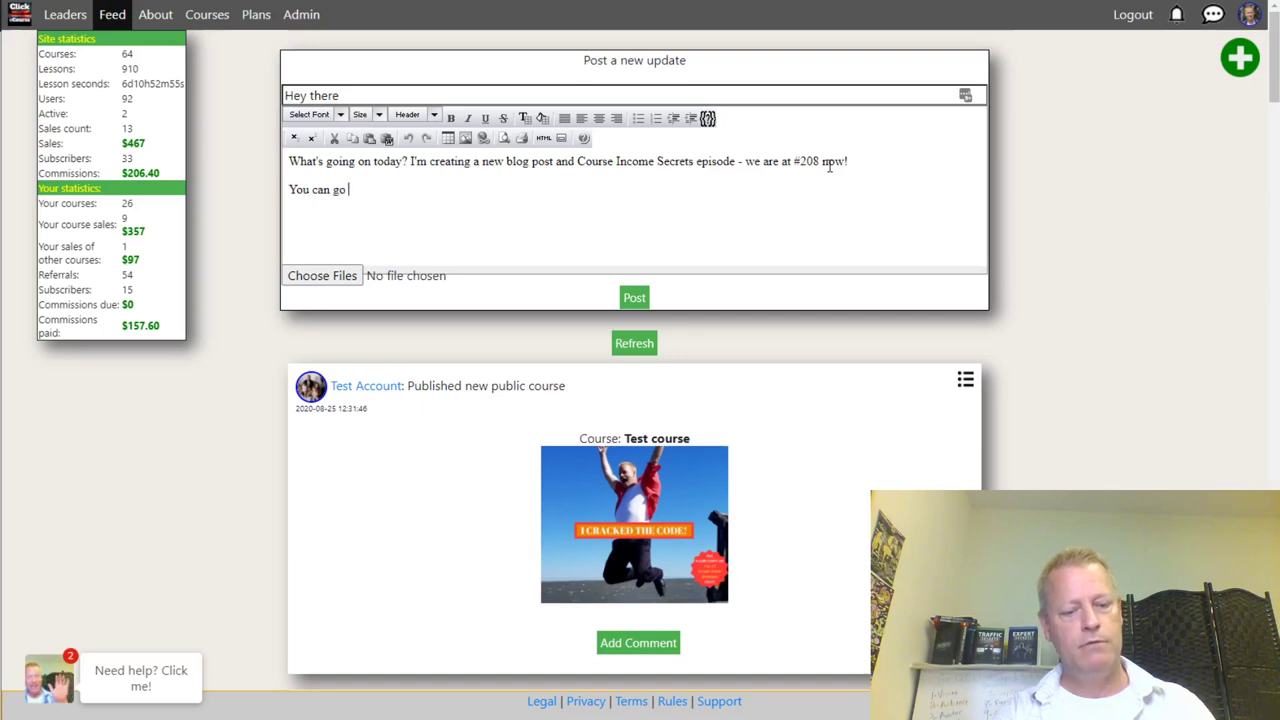
type(" check it out at http://")
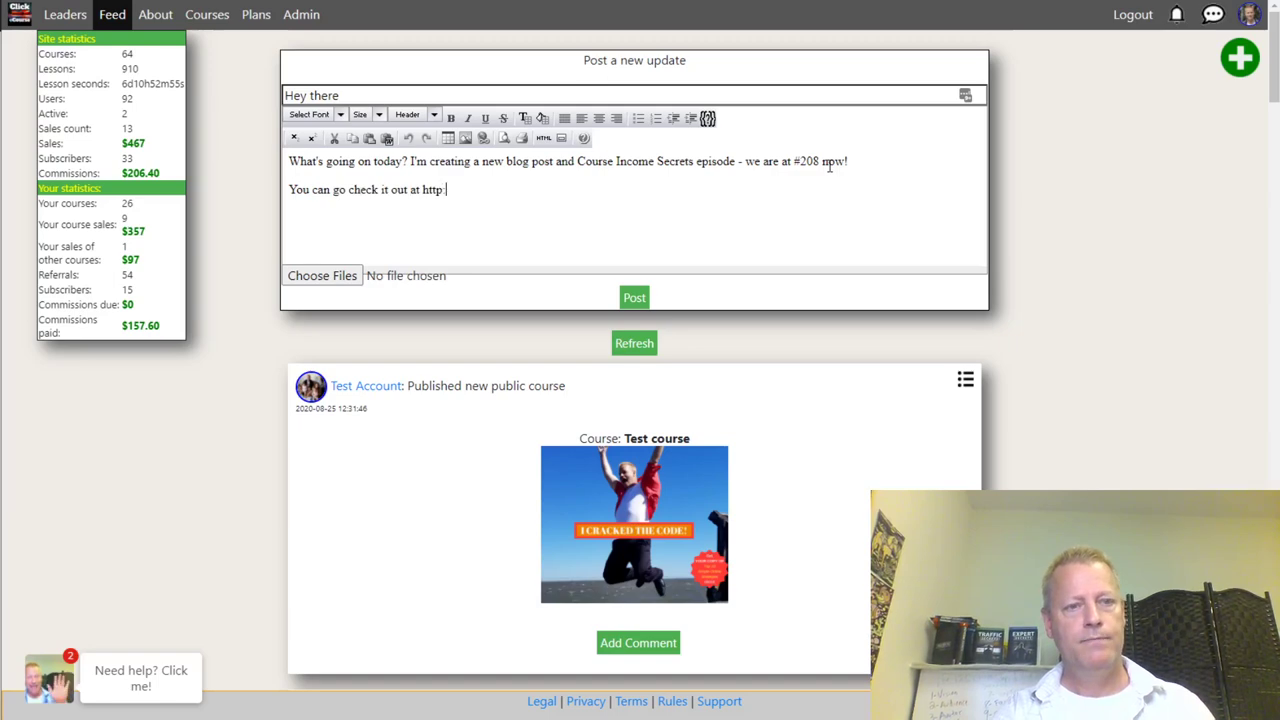
type("cis")
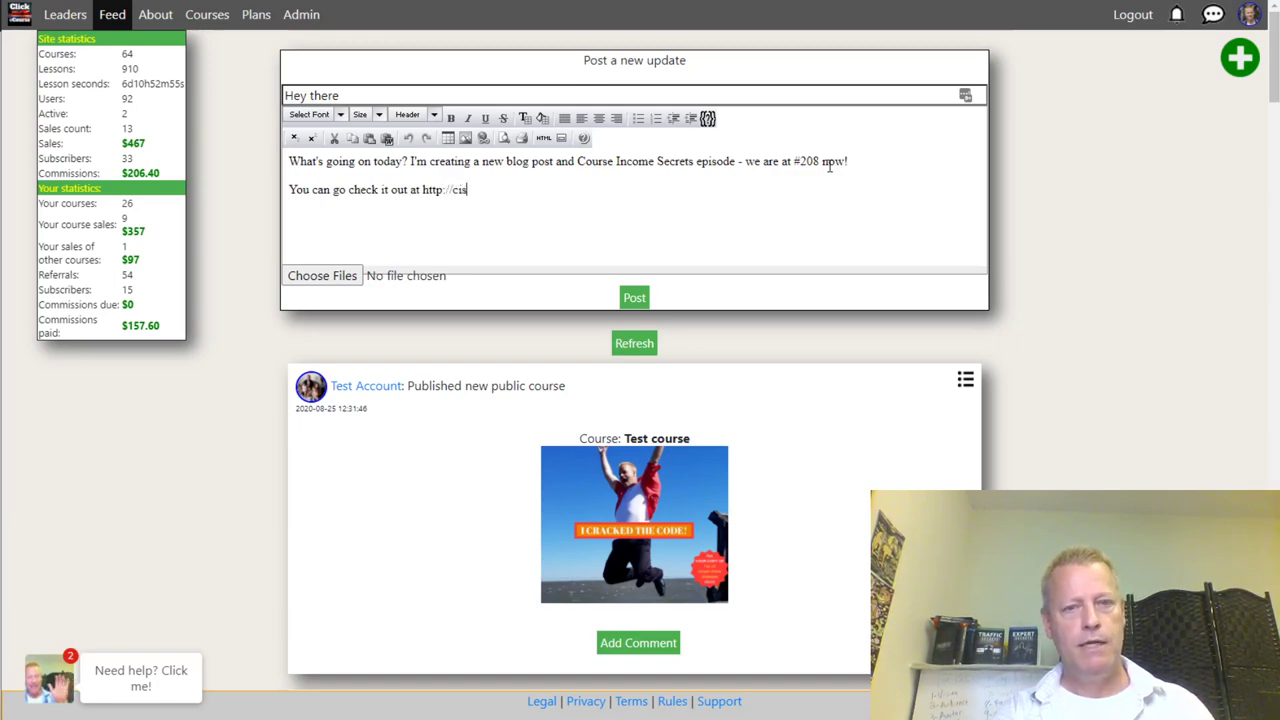
type("208.jsgagnon.com")
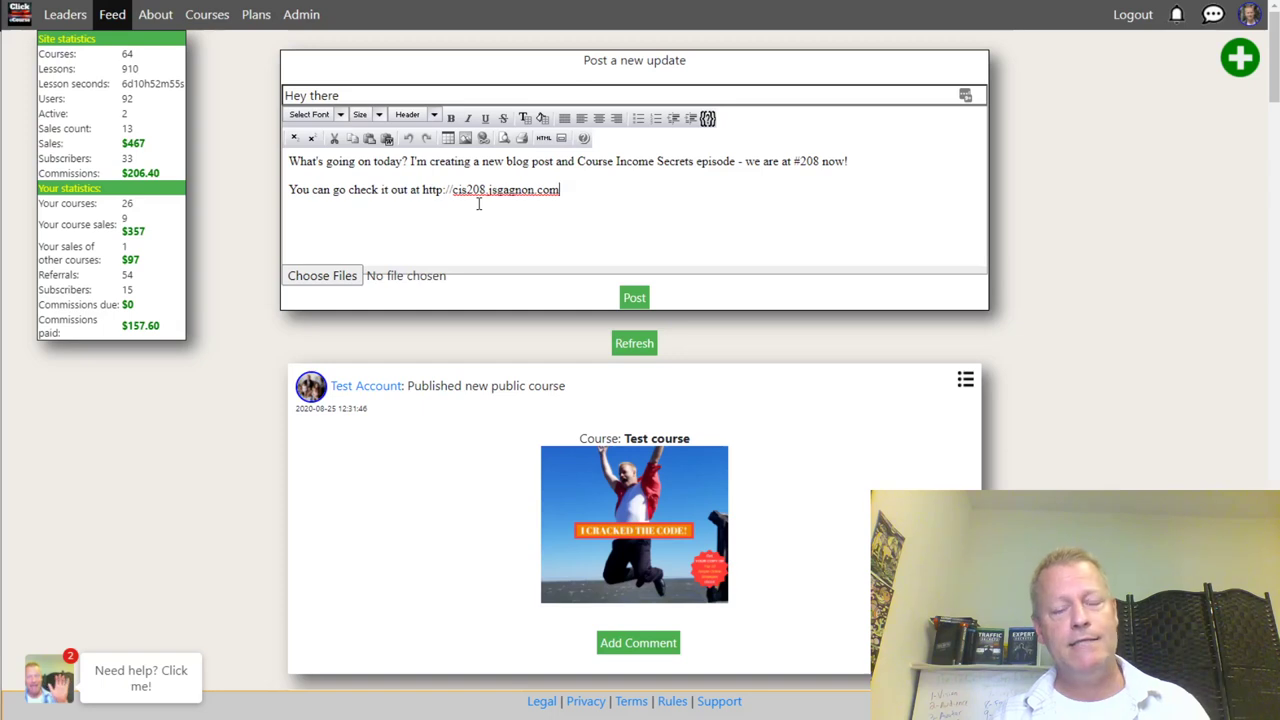
Select the 'check it out at' phrase with its address and open the Insert Hyperlink settings
left_click_drag(561, 190, 425, 197)
key("ctrl+c")
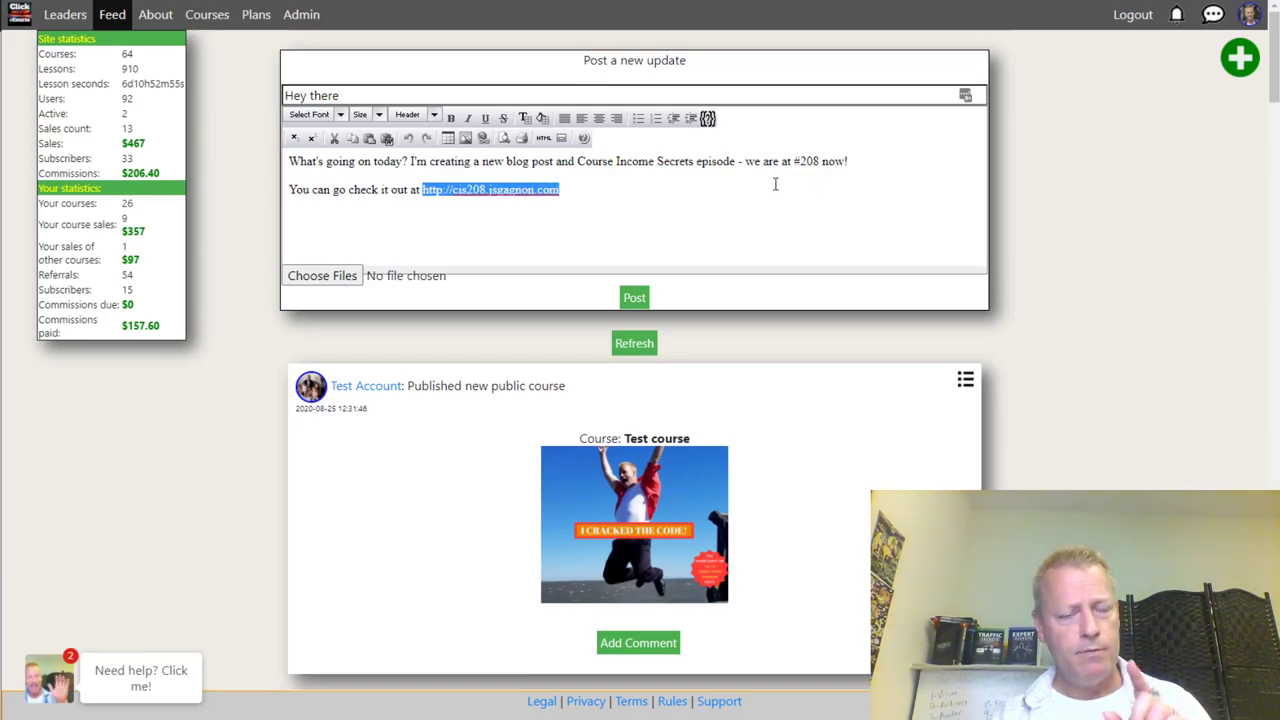
left_click(594, 196)
left_click_drag(571, 190, 350, 193)
left_click(483, 138)
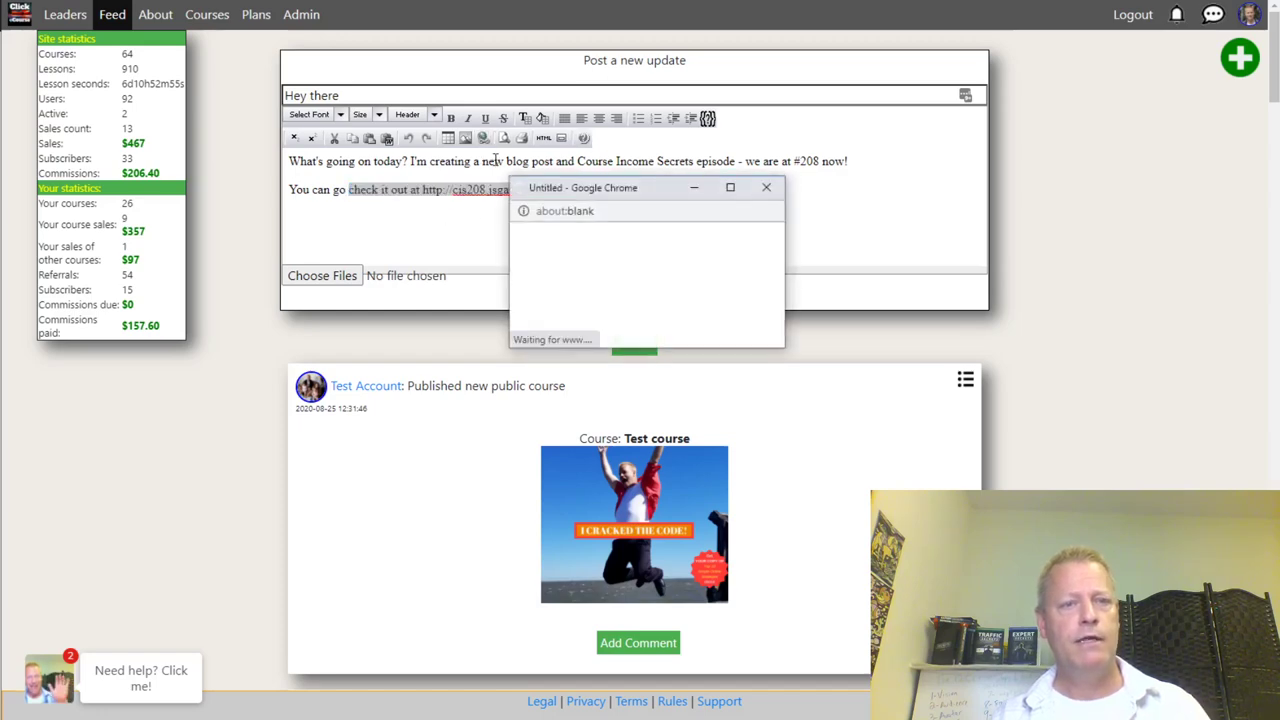
Hyperlink the check-it-out phrase to the pasted episode page URL with a chosen link target
left_click_drag(614, 254, 560, 258)
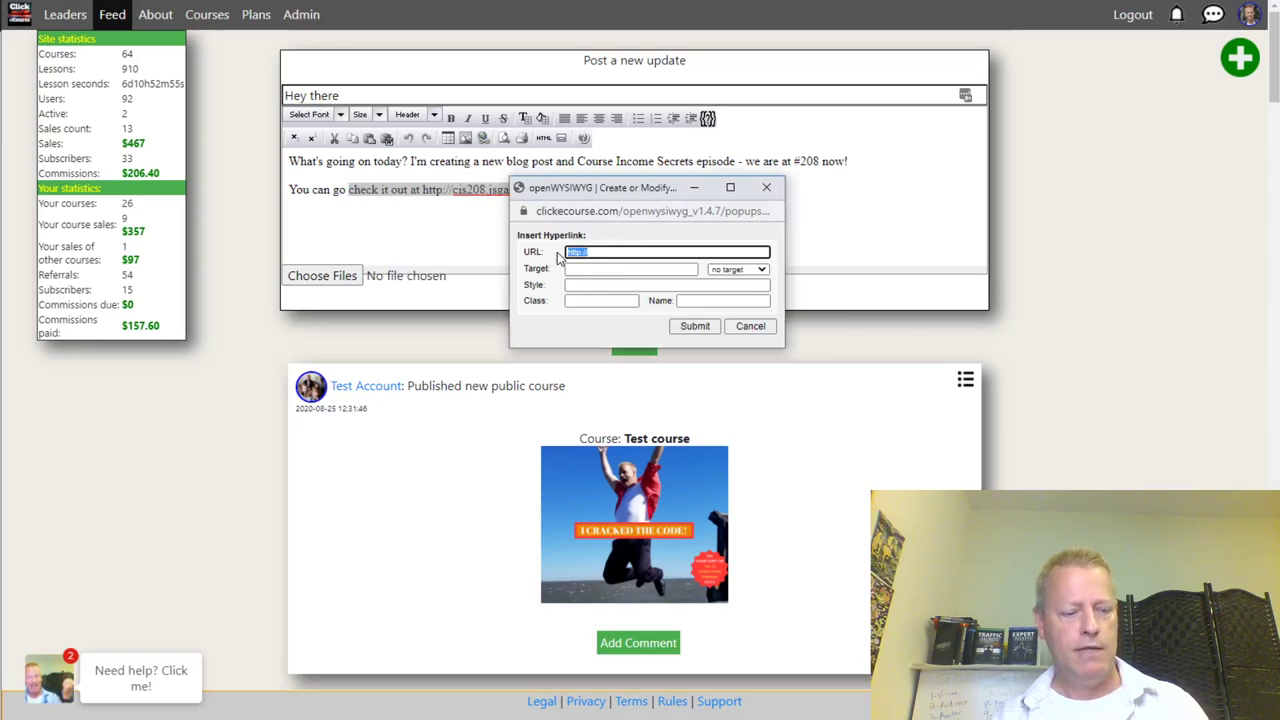
key("ctrl+v")
left_click(736, 270)
left_click(724, 314)
left_click(694, 326)
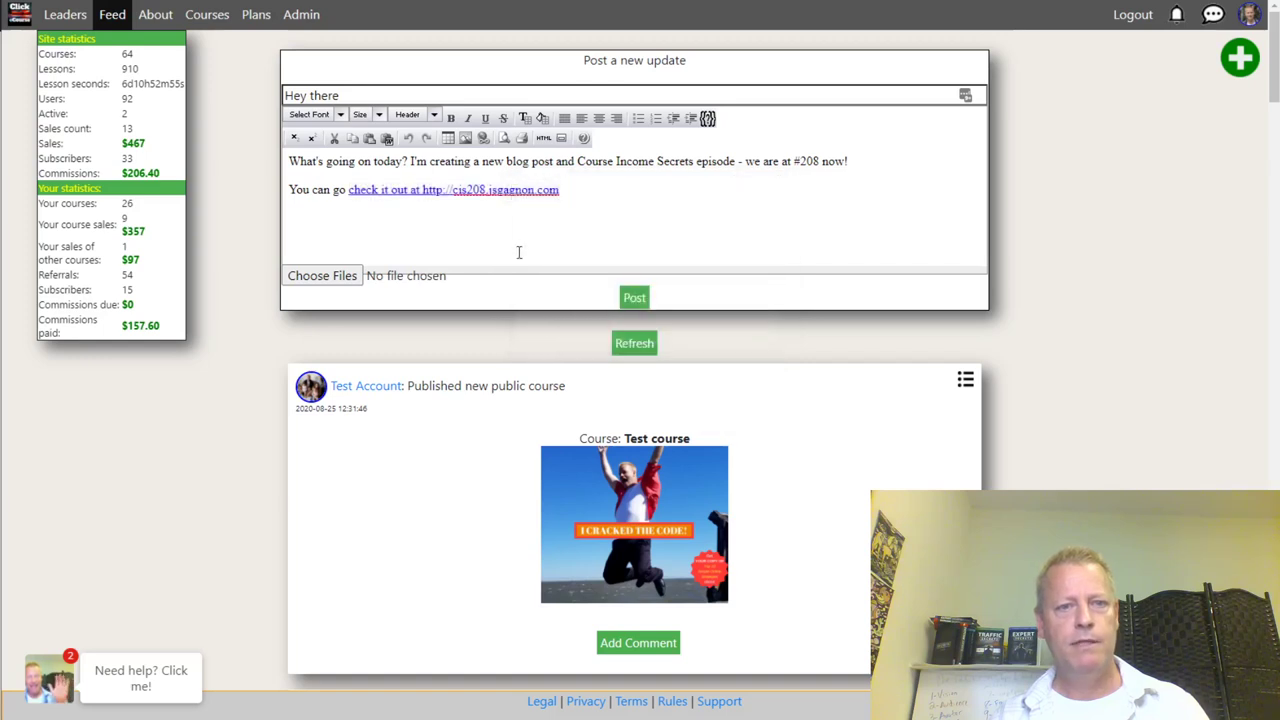
Complete the title as 'Hey there - doing live recording' and post the update to the feed
left_click(359, 95)
type("- do")
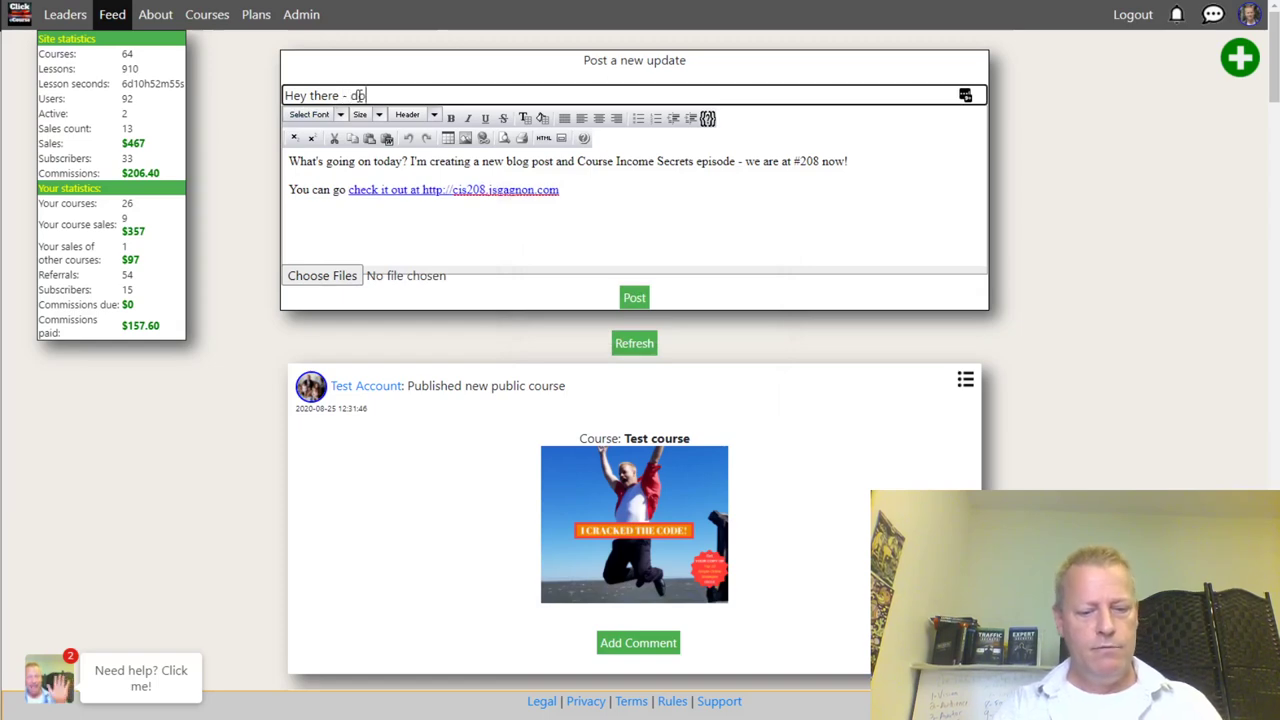
type("ing live")
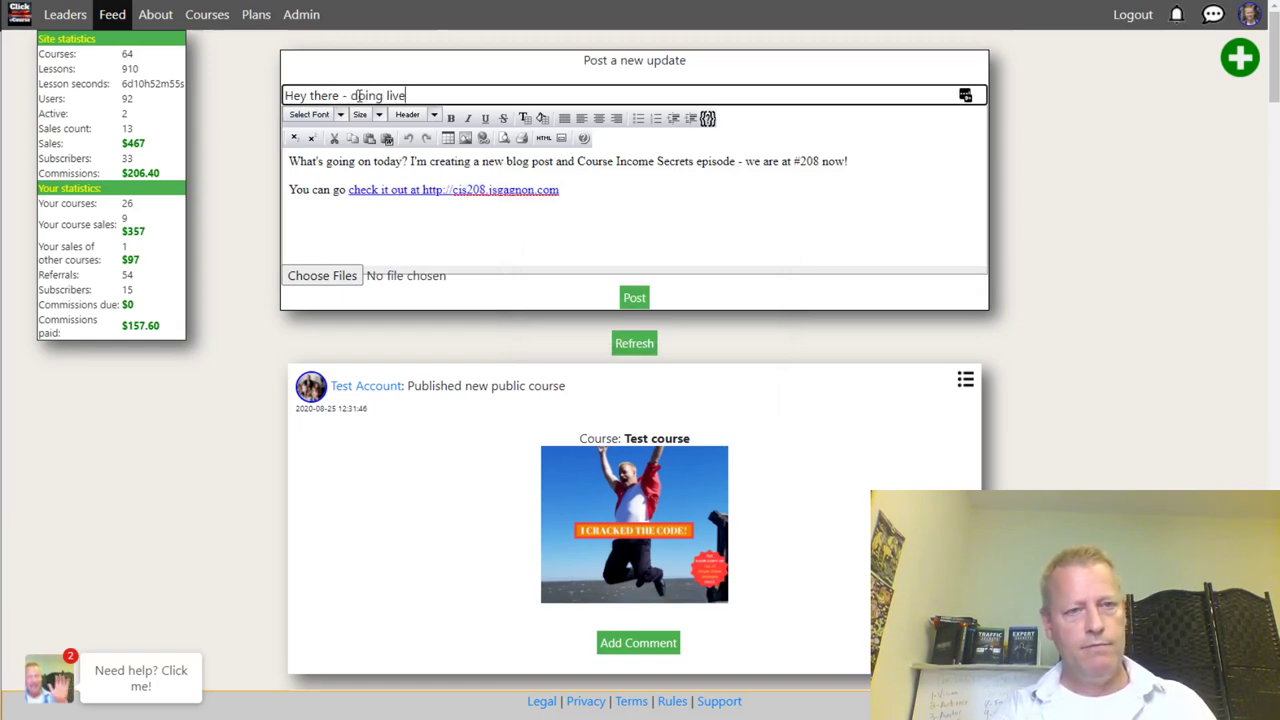
type("ding")
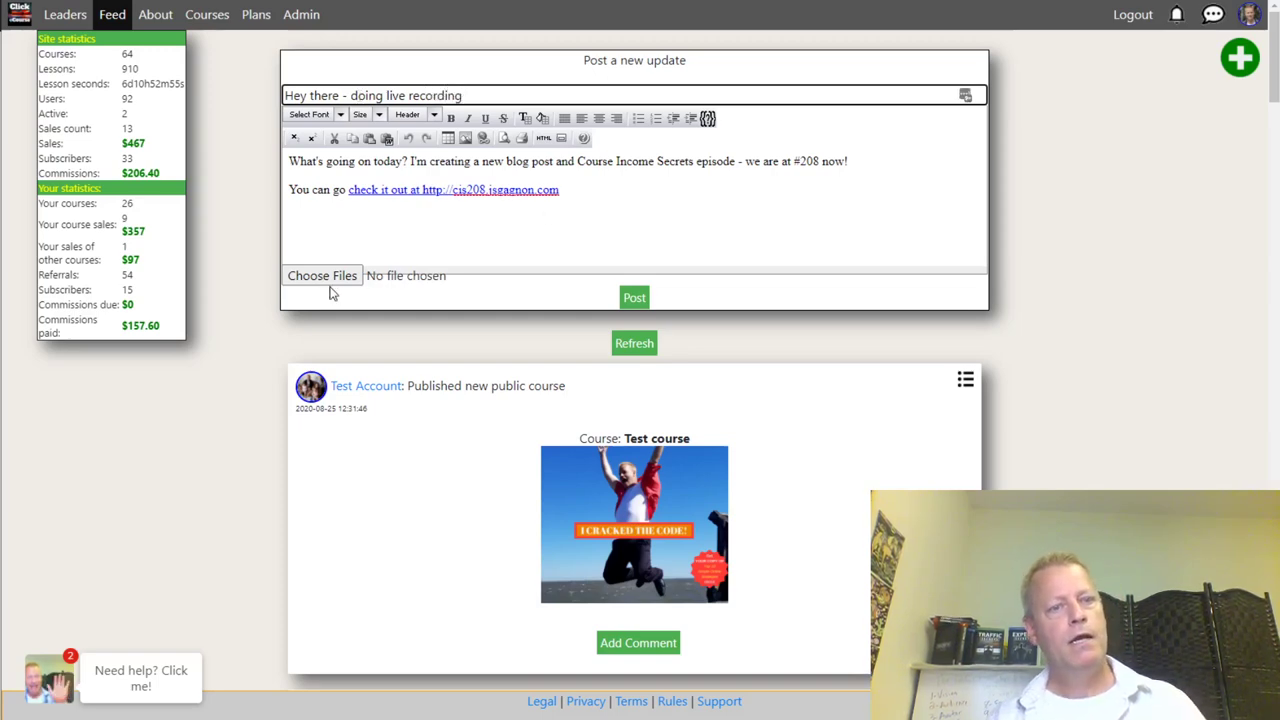
left_click(634, 297)
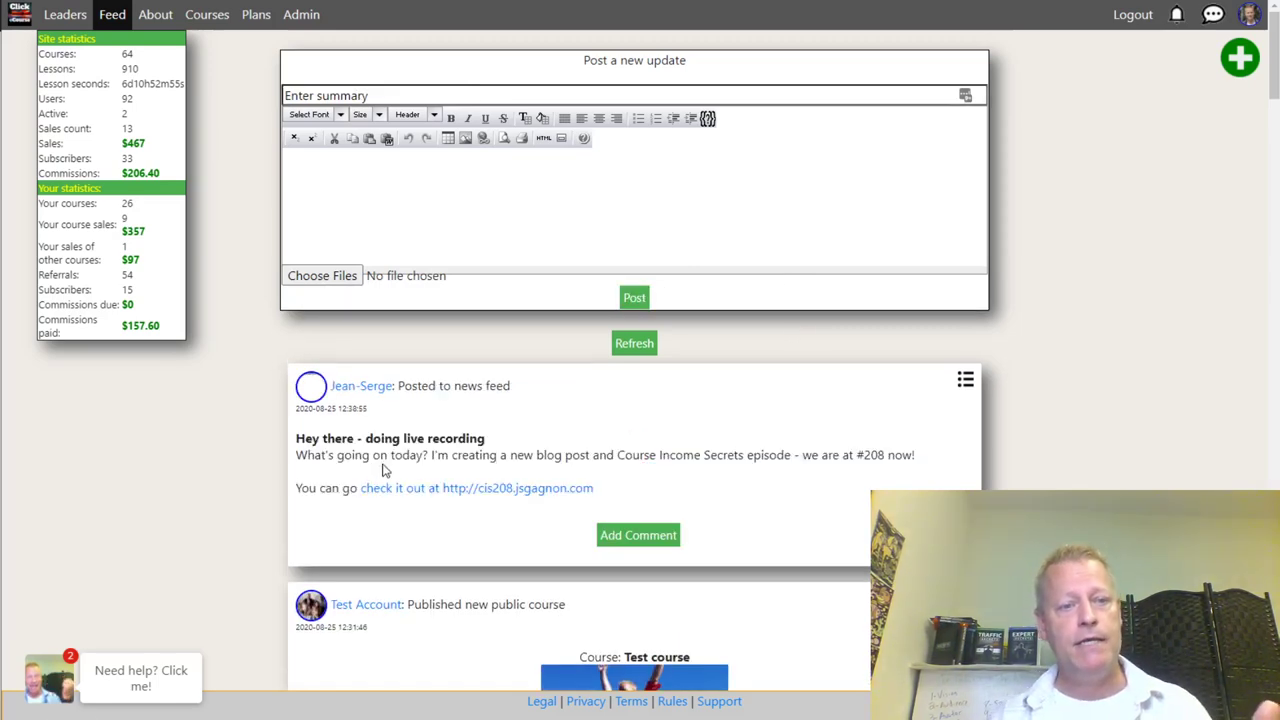
left_click_drag(320, 457, 538, 457)
left_click(688, 457)
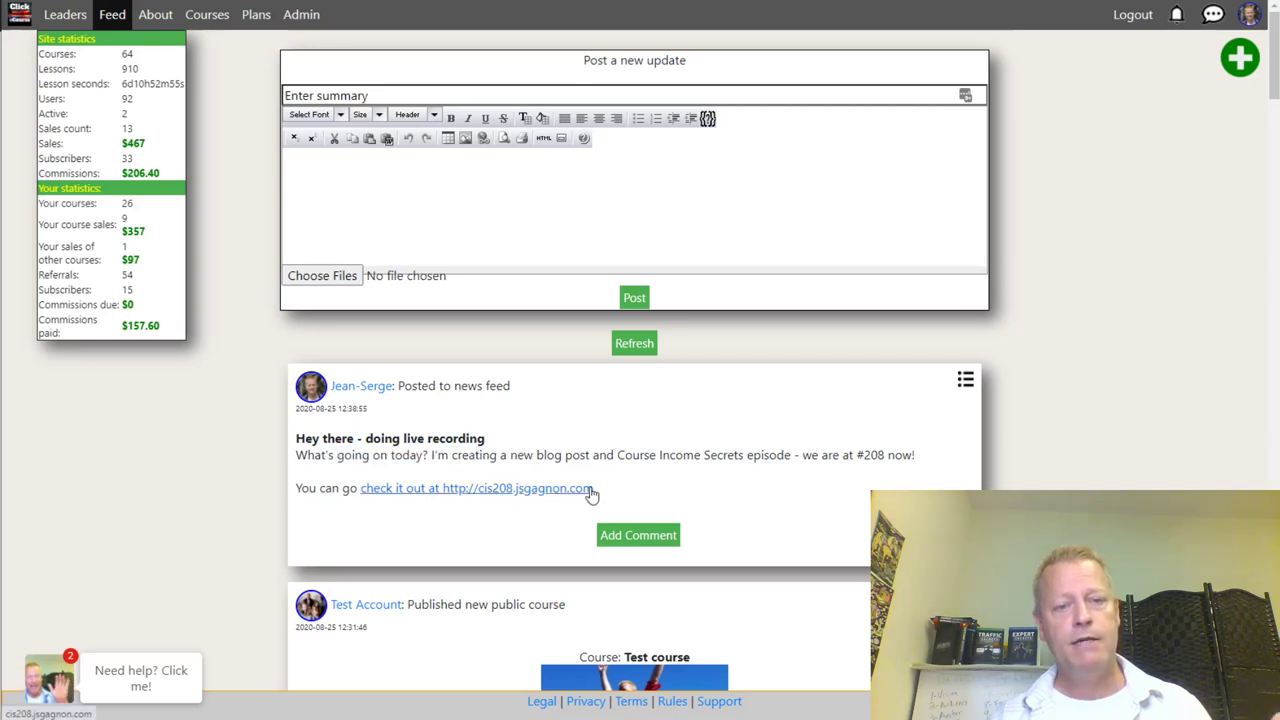
scroll(770, 436, "down", 2)
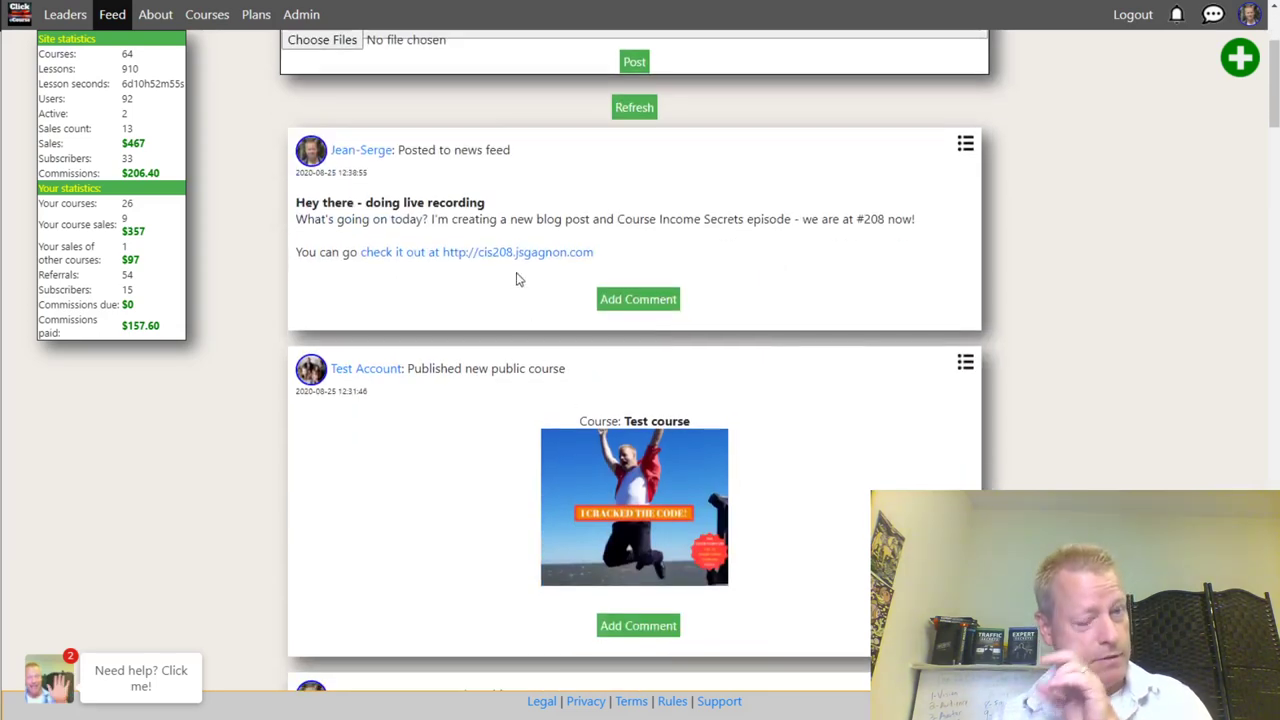
scroll(837, 437, "up", 2)
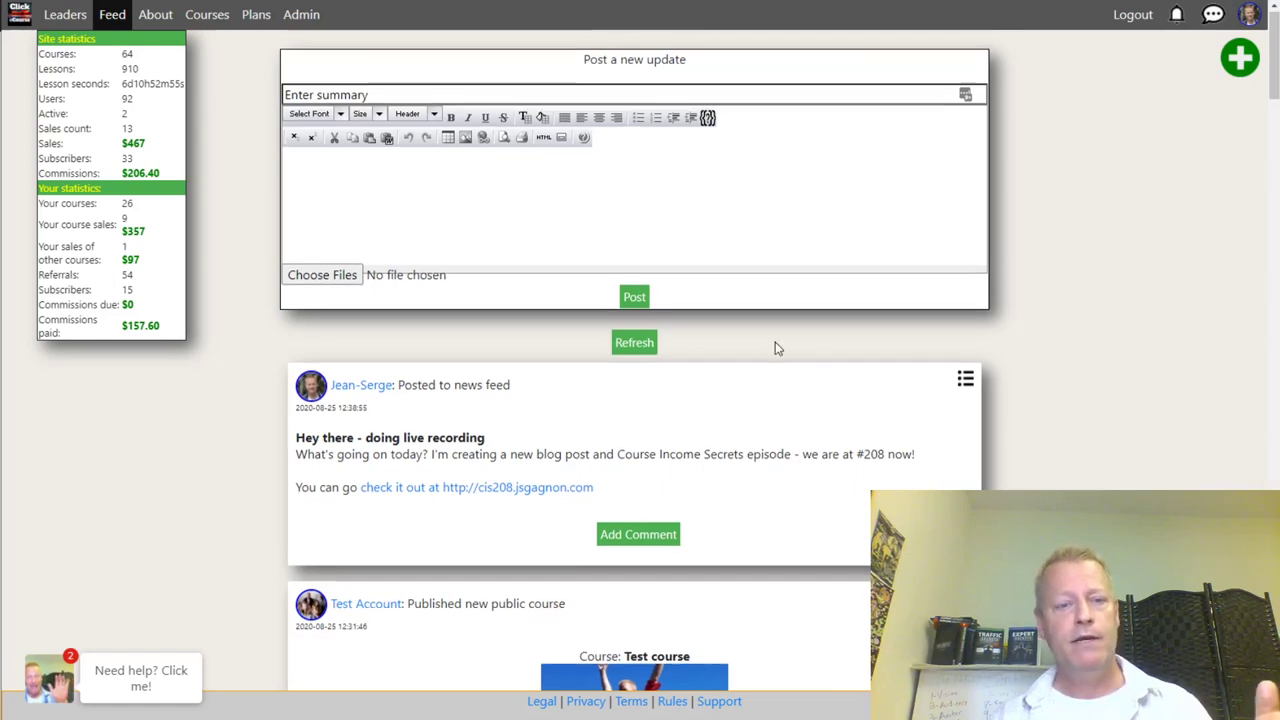
scroll(774, 348, "down", 3)
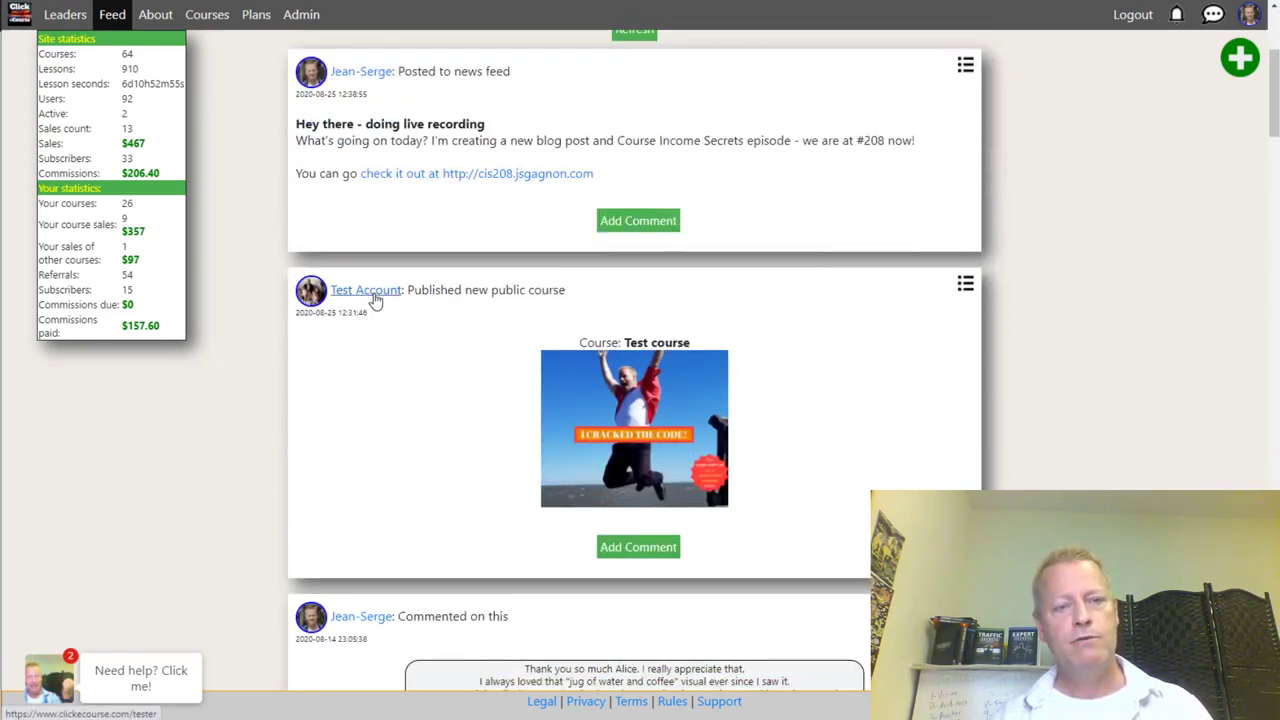
mouse_move(362, 300)
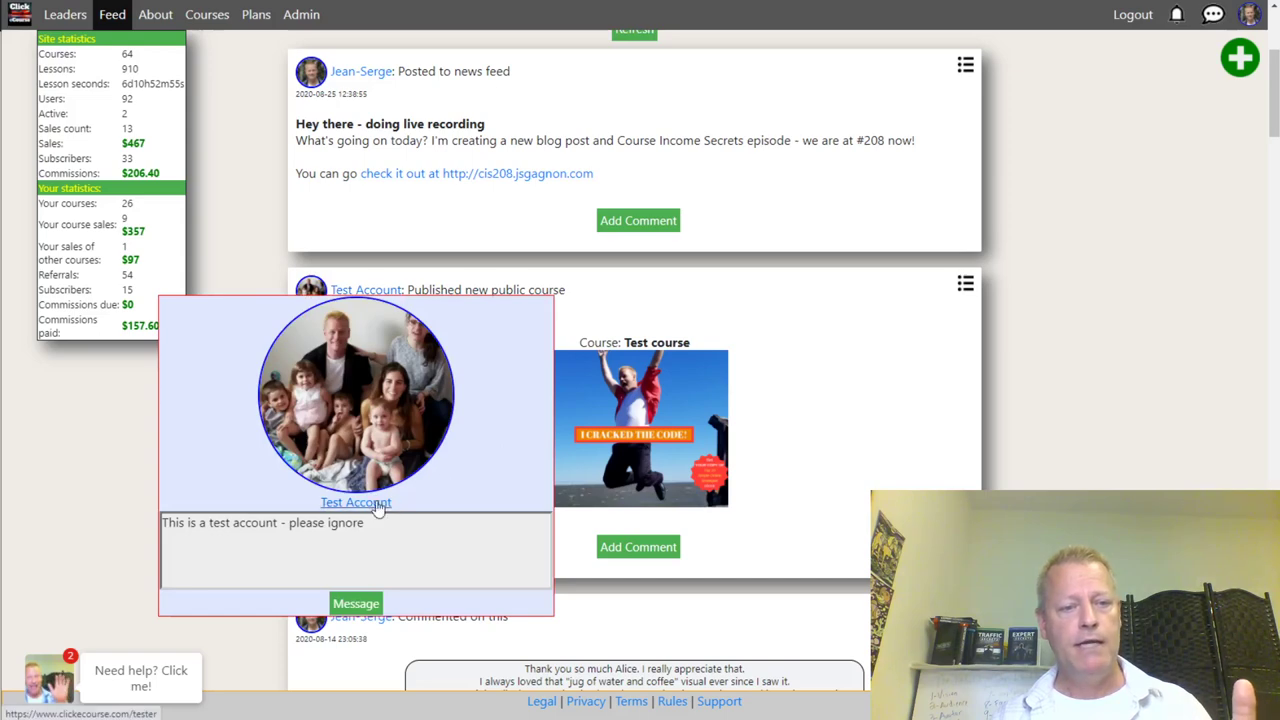
Type 'hey tester, how' in a private message to Test Account, then close the message window
left_click(357, 605)
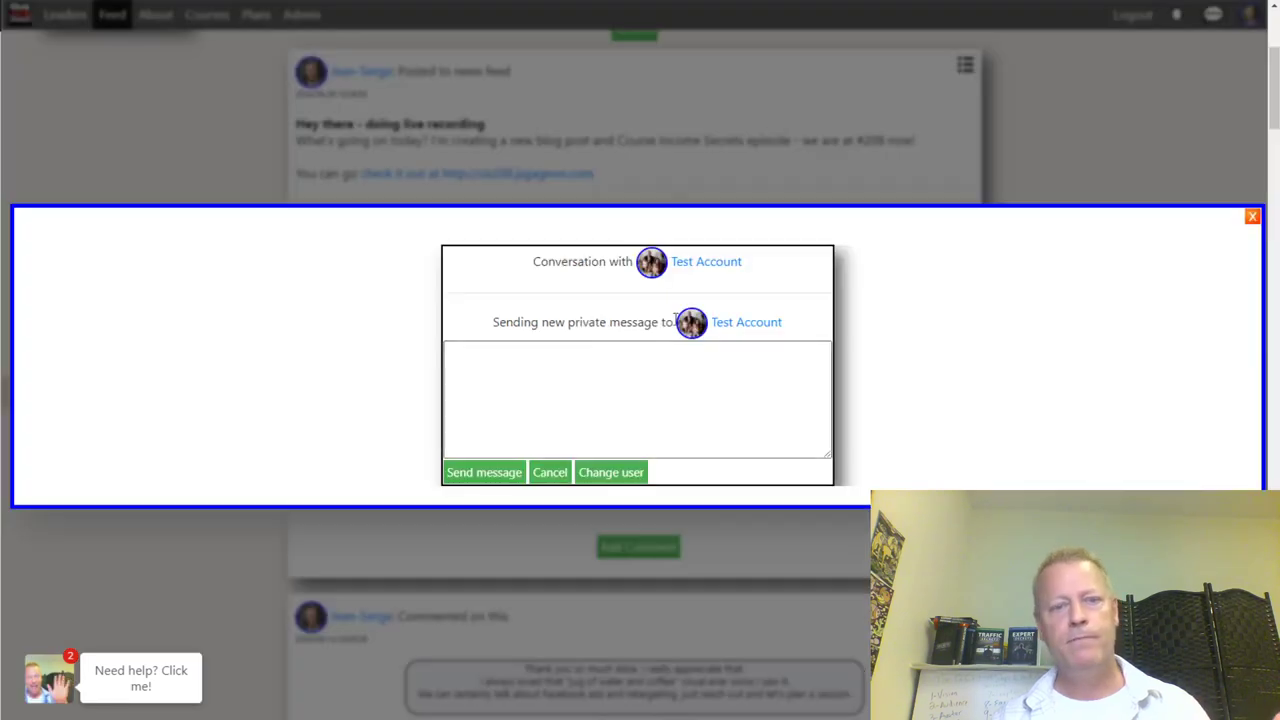
left_click(545, 392)
type("hey ")
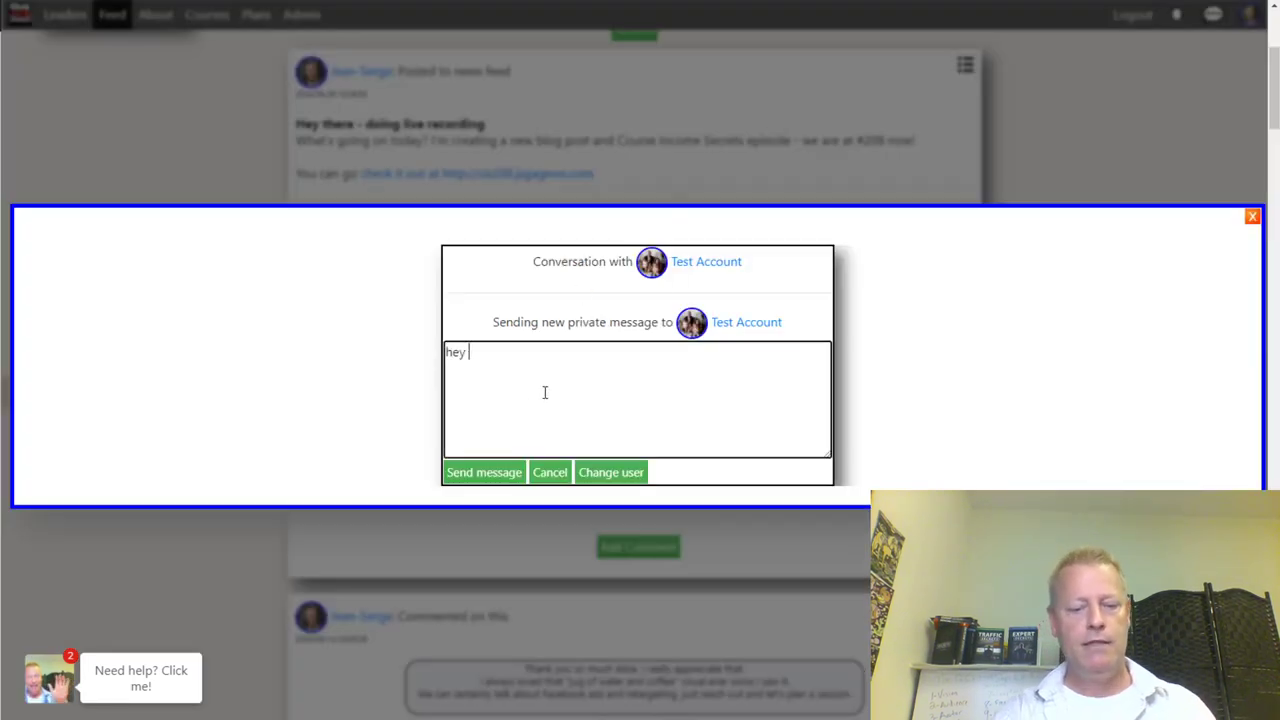
type("tester, how")
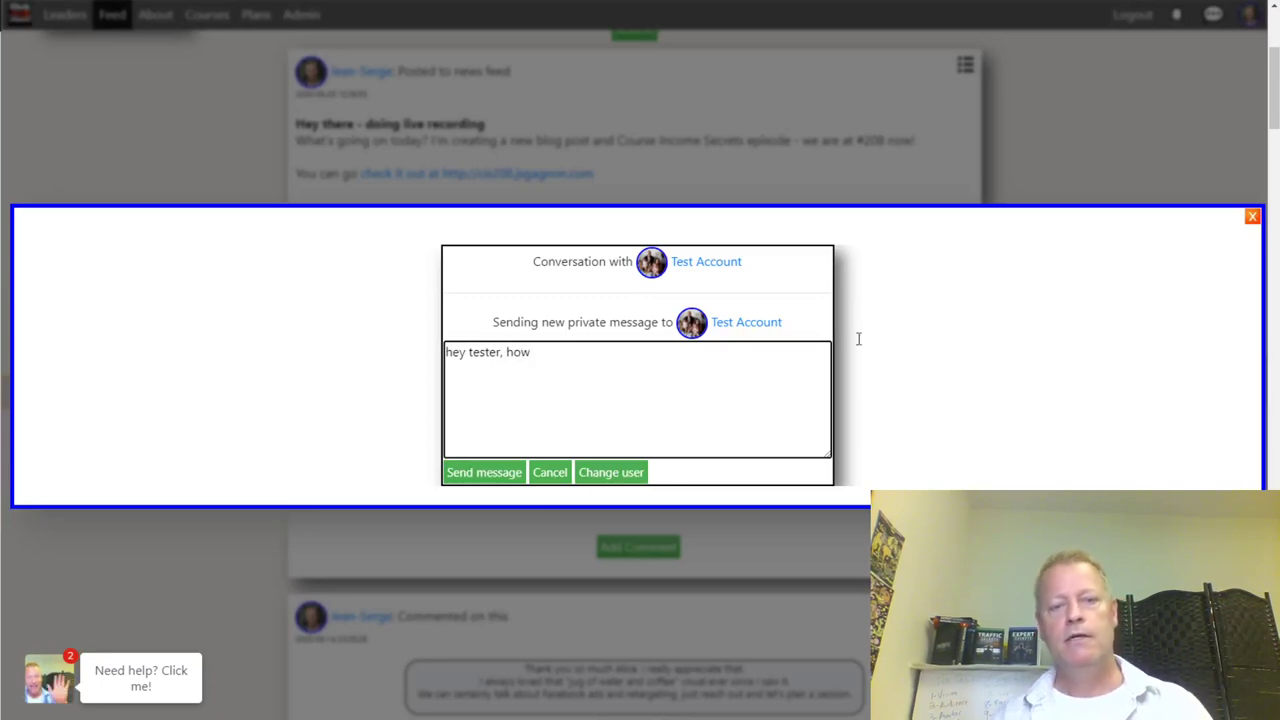
left_click(1252, 218)
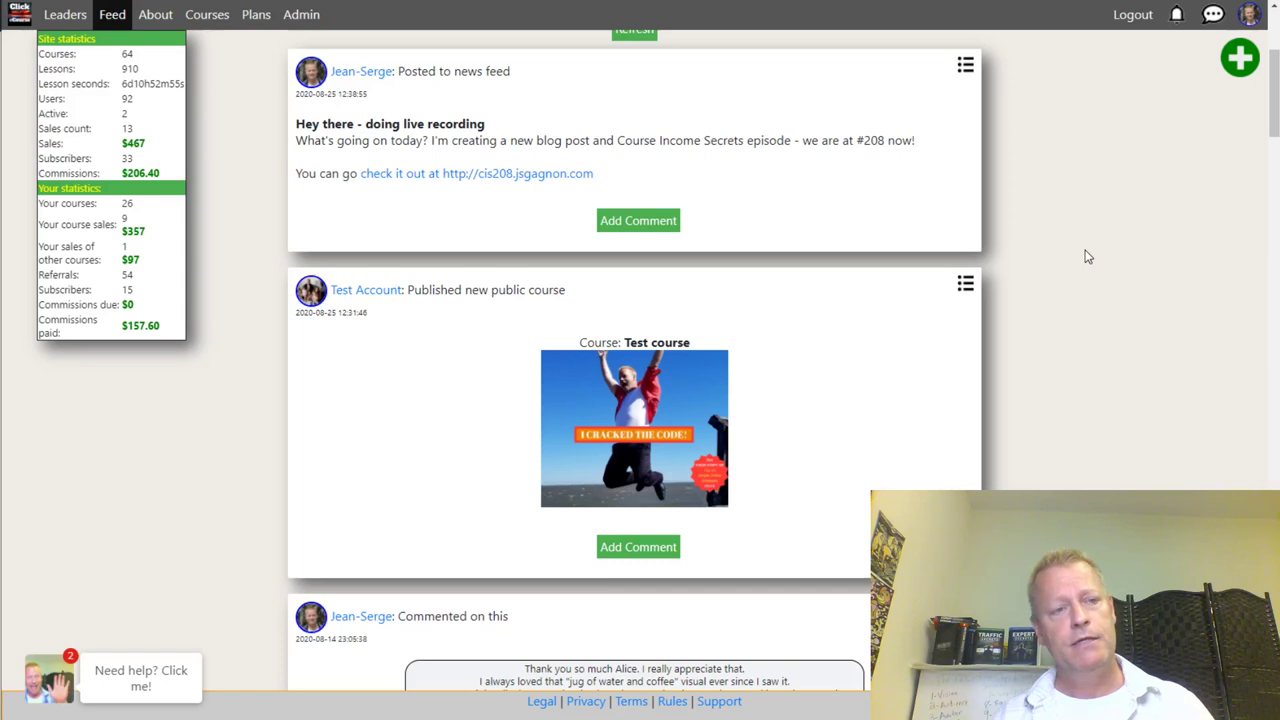
Open the Support page showing the open ticket about TikTok Master Course access
left_click_drag(40, 36, 150, 312)
left_click(150, 316)
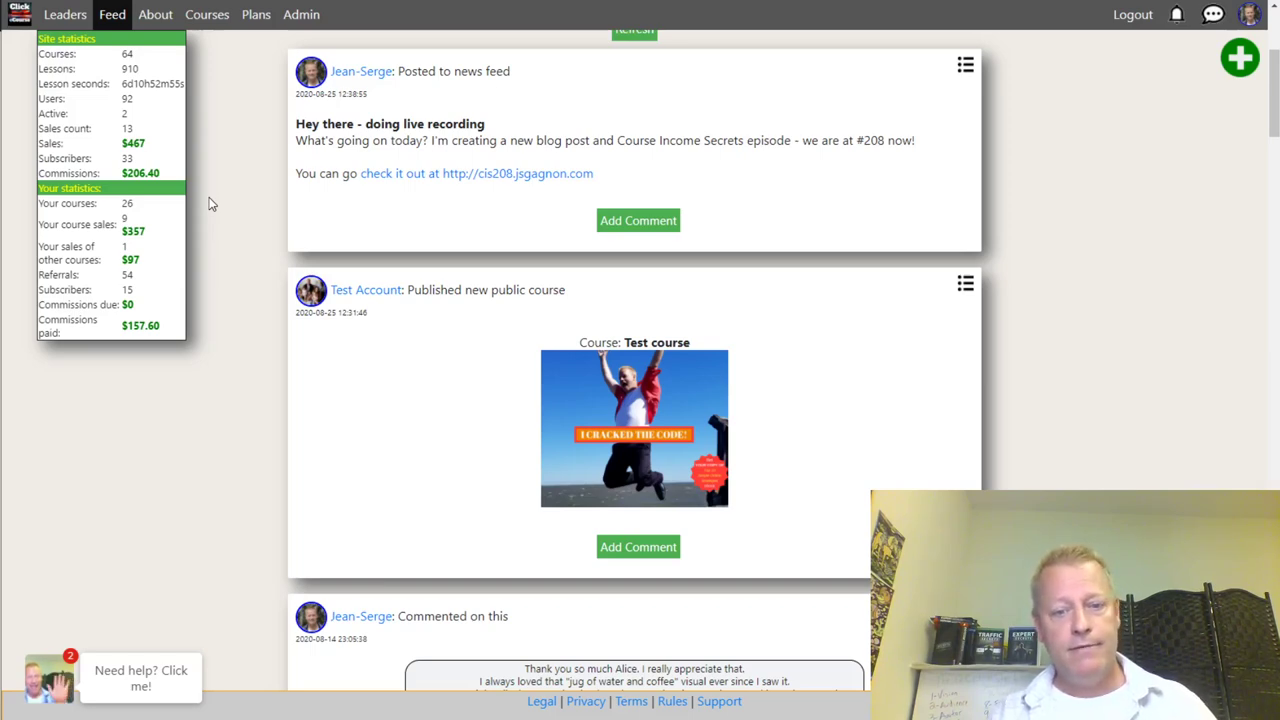
left_click(576, 470)
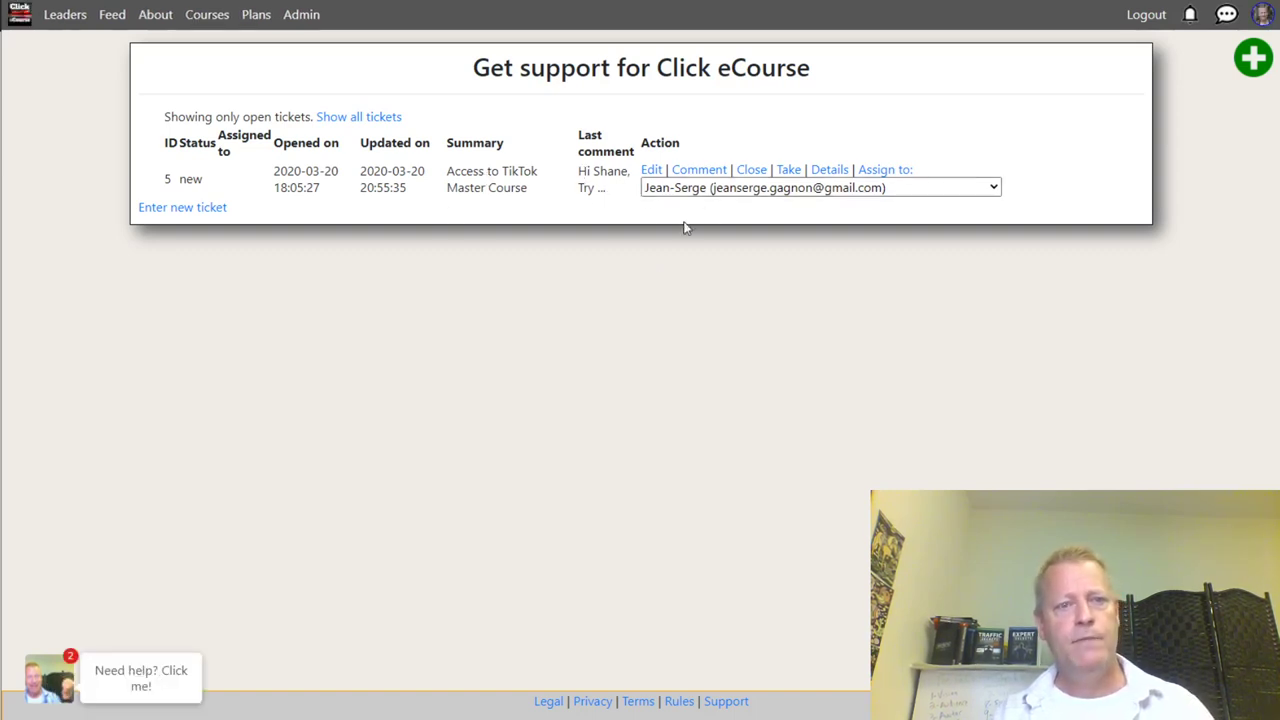
Start a new support ticket with a summary saying the page layout is disliked
left_click(201, 209)
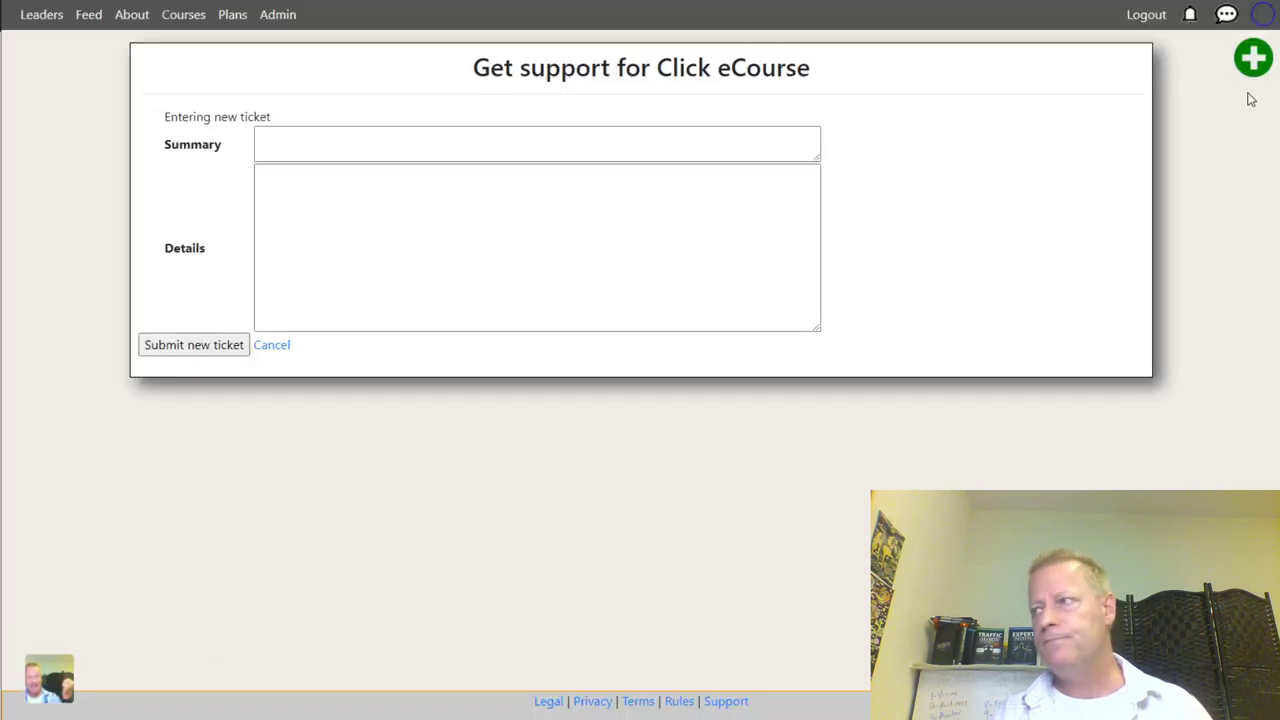
left_click(1252, 58)
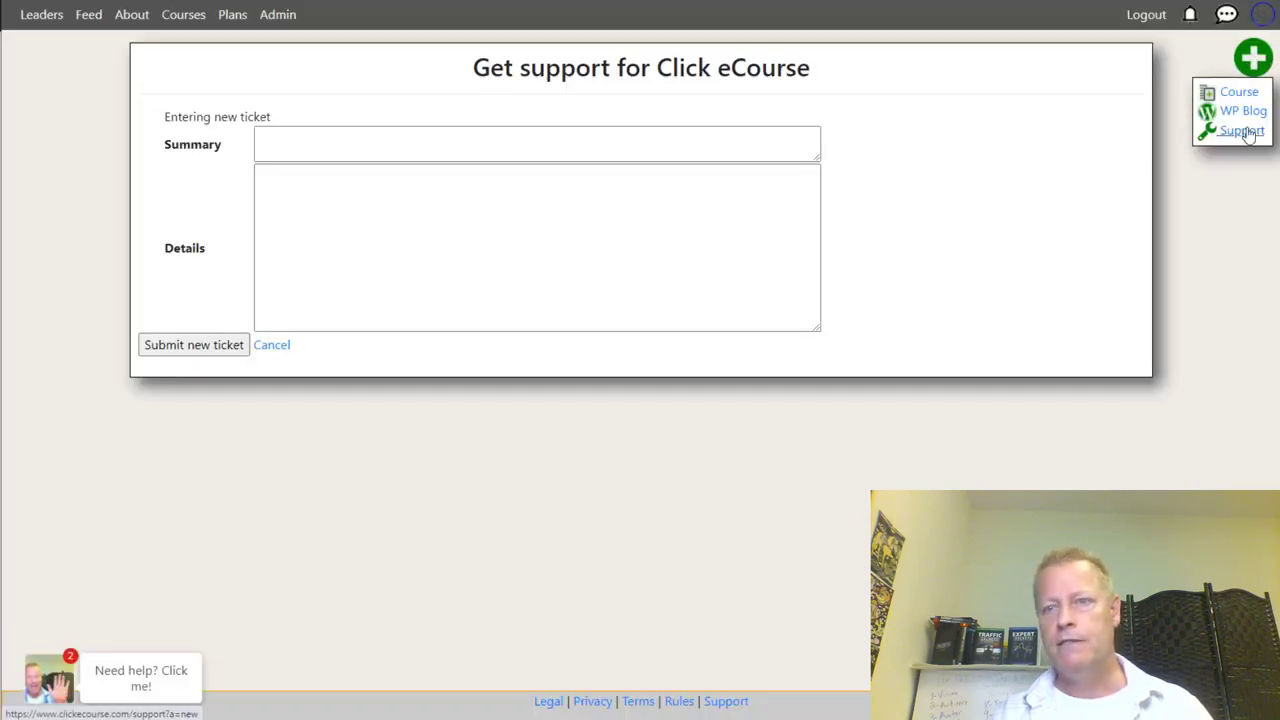
left_click(306, 150)
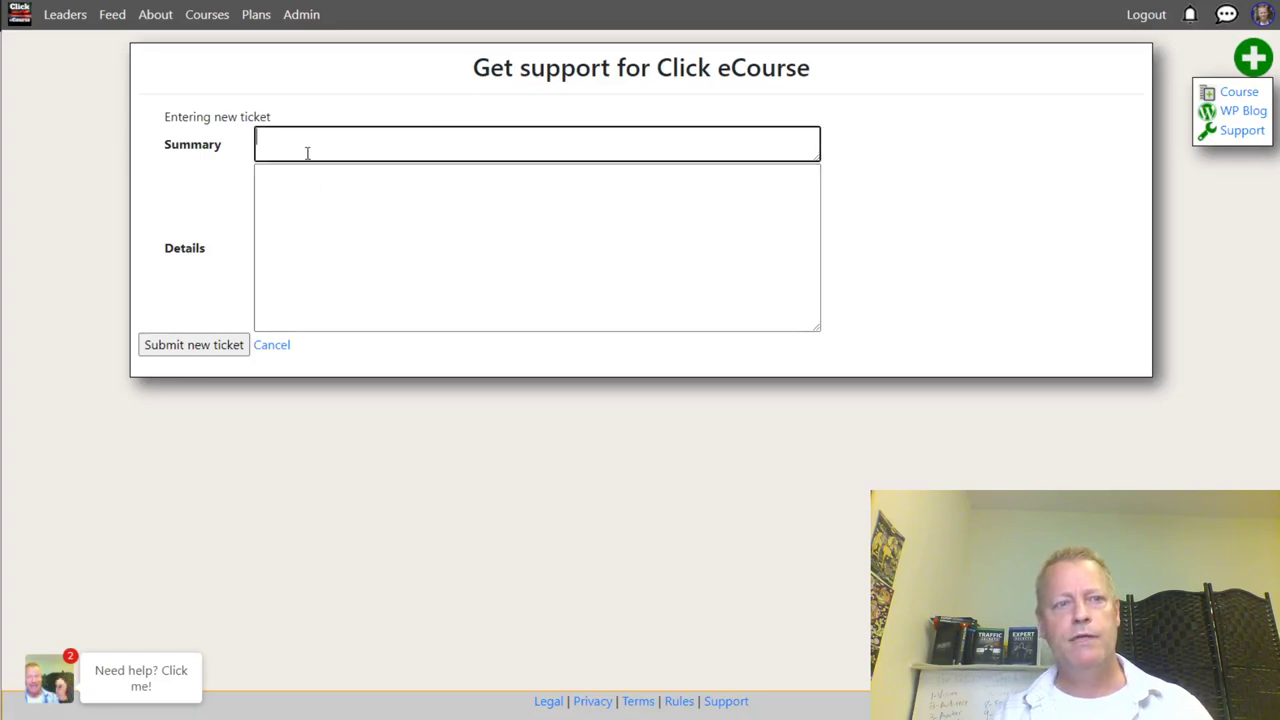
type("I'")
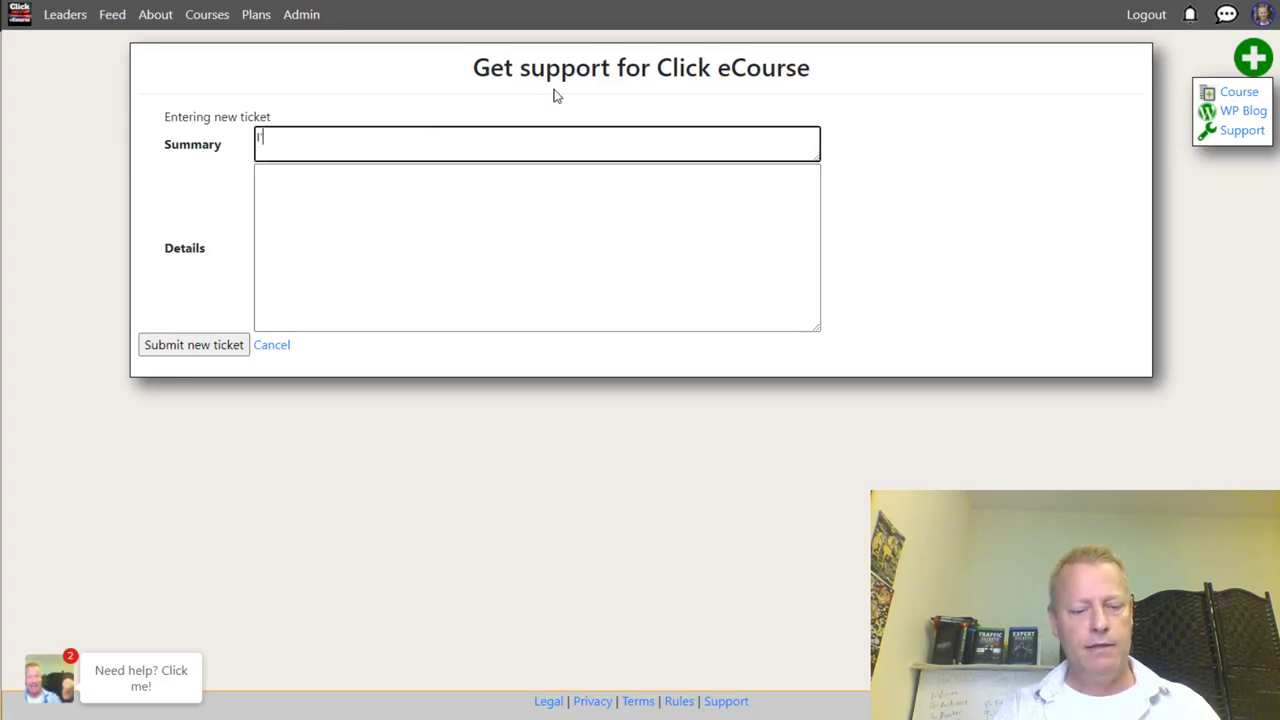
type("d like a new feature")
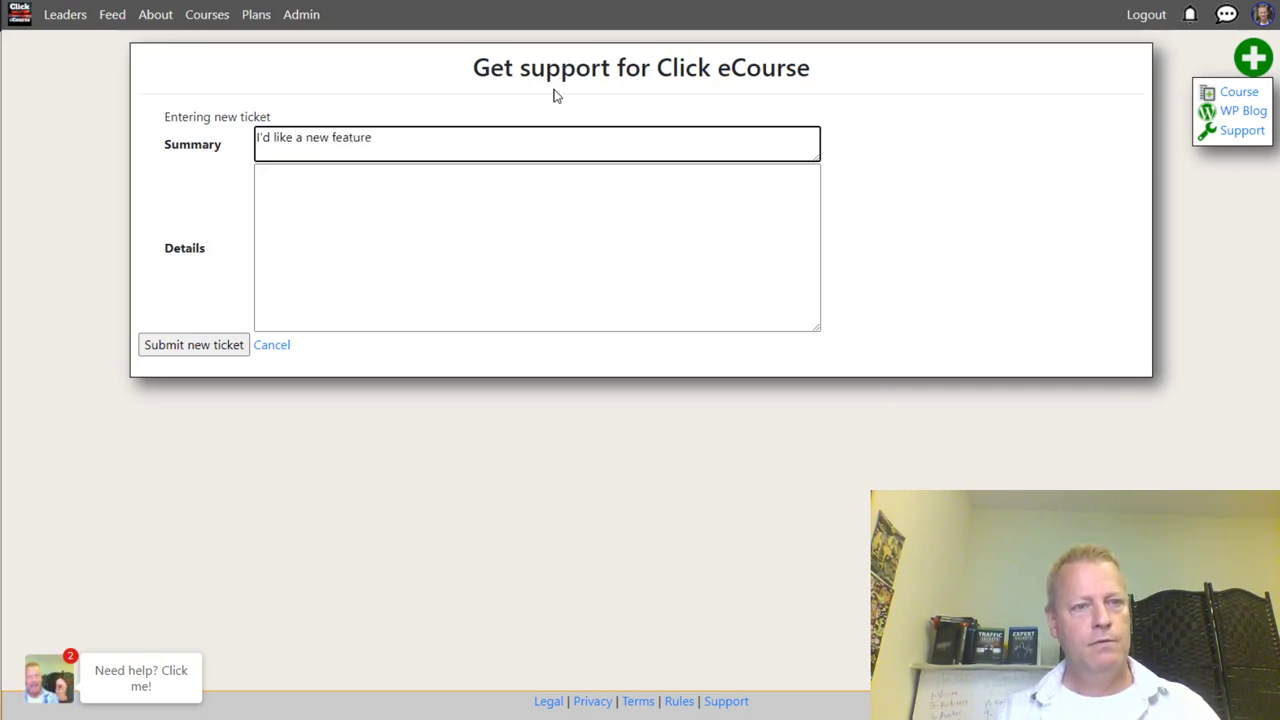
left_click(468, 218)
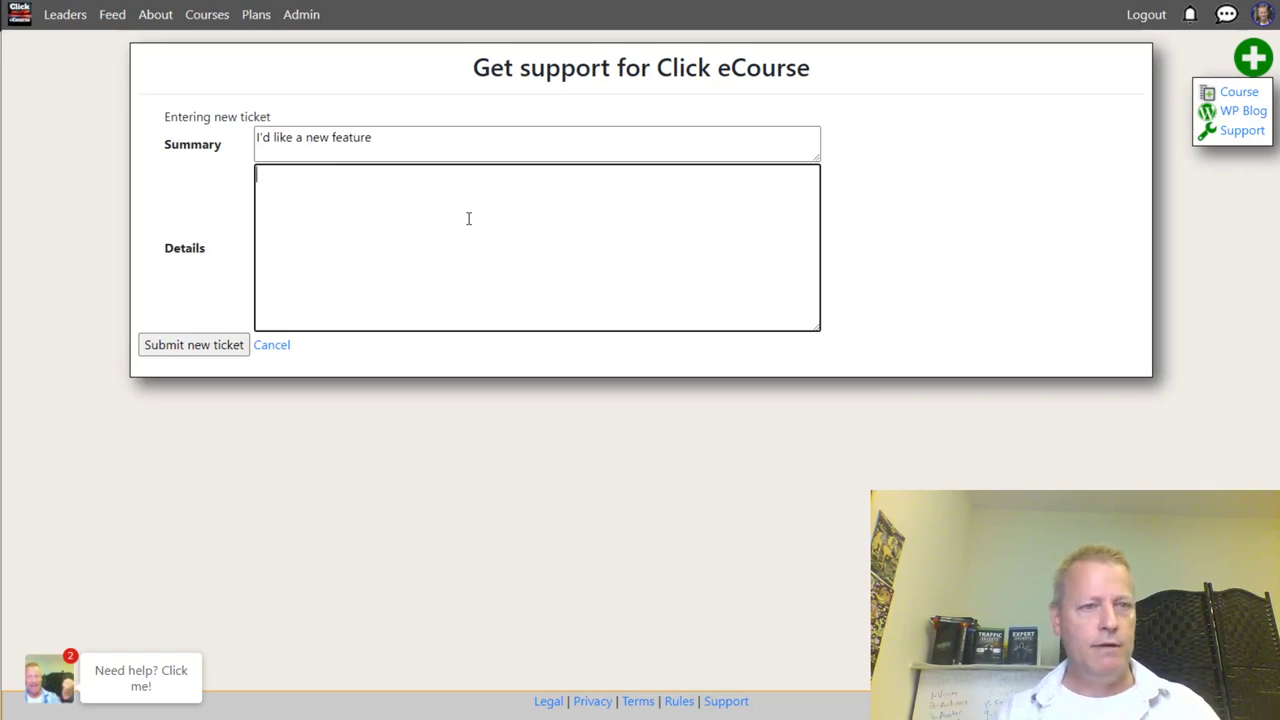
left_click_drag(409, 146, 252, 155)
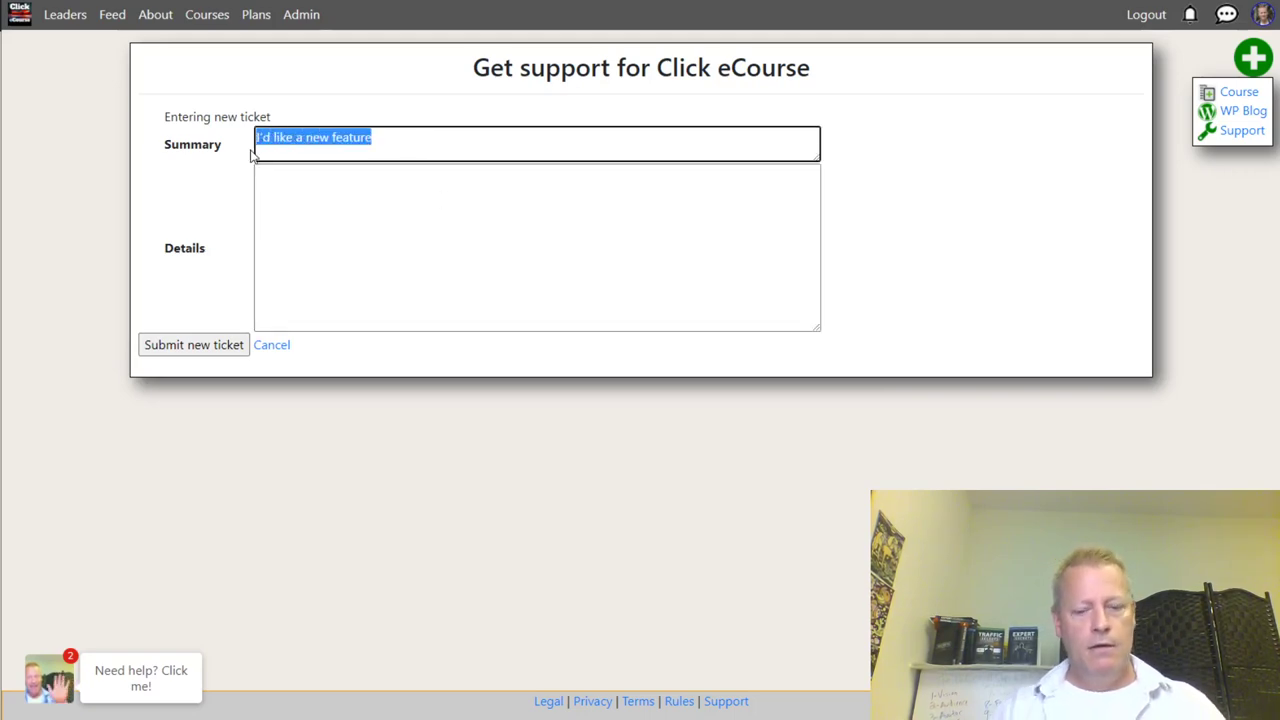
type("I don;t like how the page layout it")
key("BackSpace")
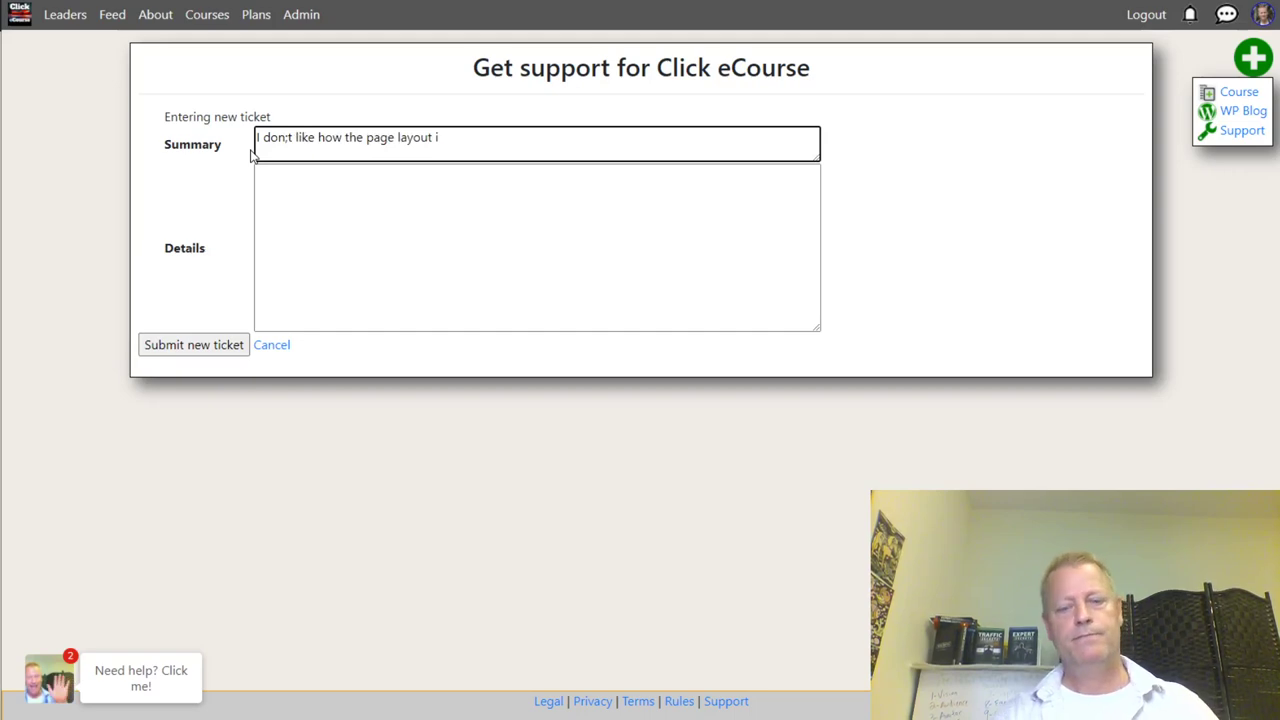
Enter the ticket details 'I'd like to see a normal editor', then go to Courses
left_click(332, 263)
type("I'd ")
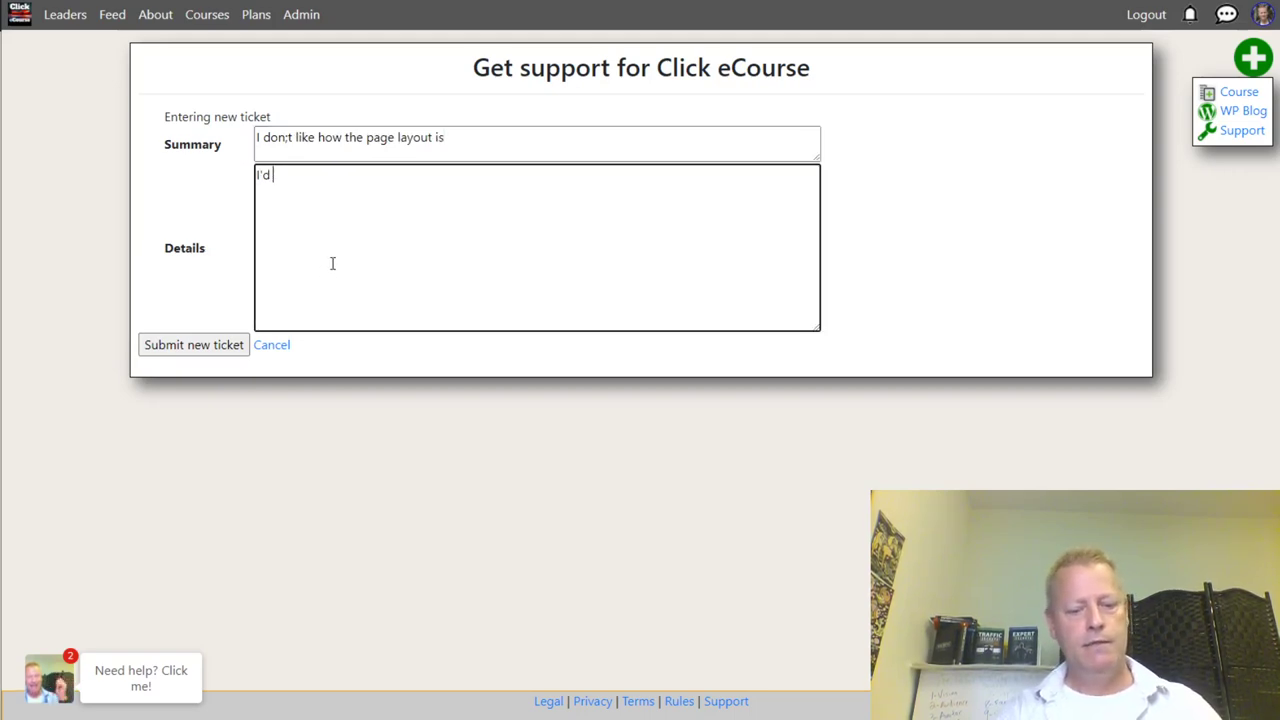
type("like to see a normal editor")
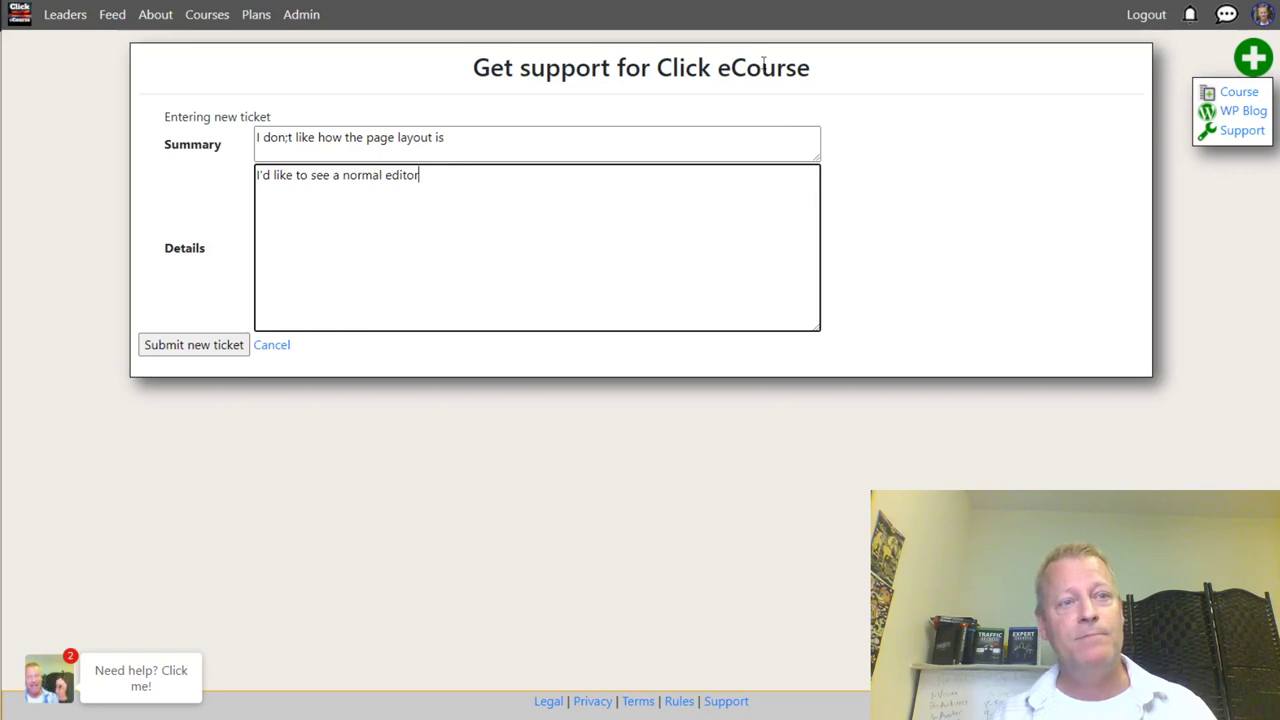
left_click(208, 12)
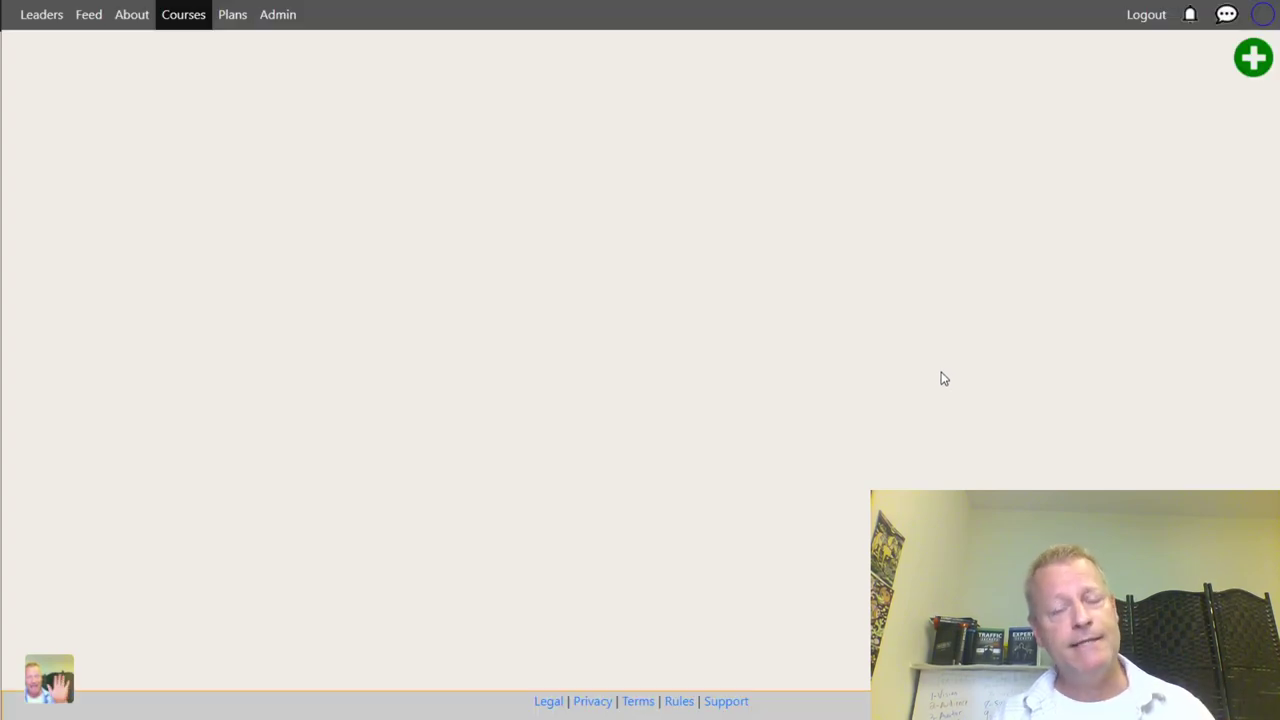
Browse the Courses grid, then scroll through the Feed's recent posts including the Test course announcement
scroll(843, 369, "down", 8)
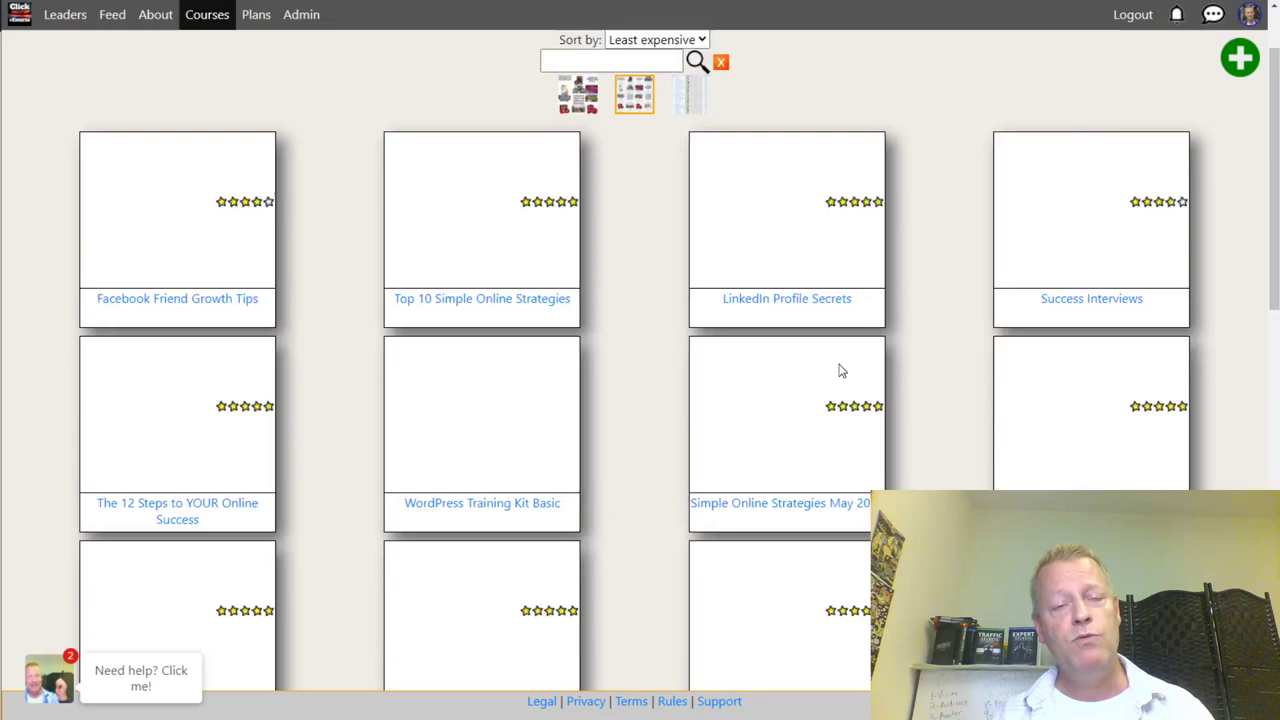
scroll(843, 369, "up", 8)
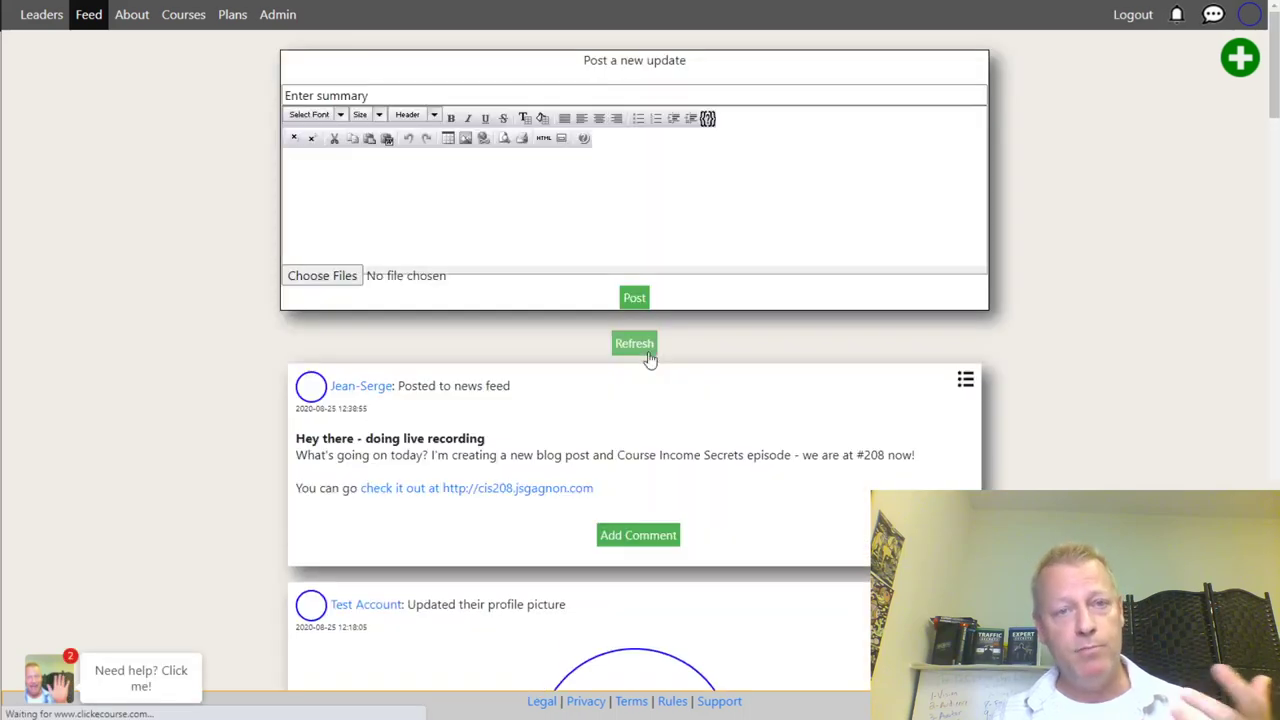
scroll(645, 362, "down", 5)
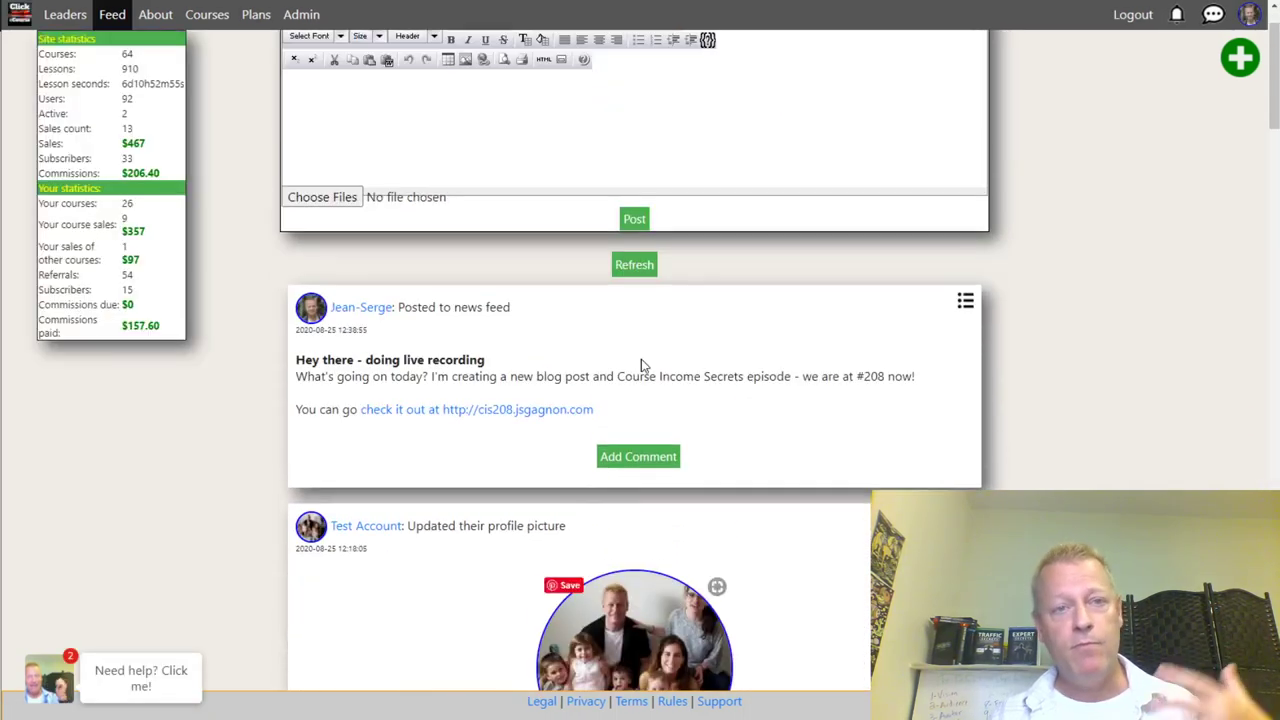
scroll(635, 370, "down", 9)
scroll(632, 376, "down", 5)
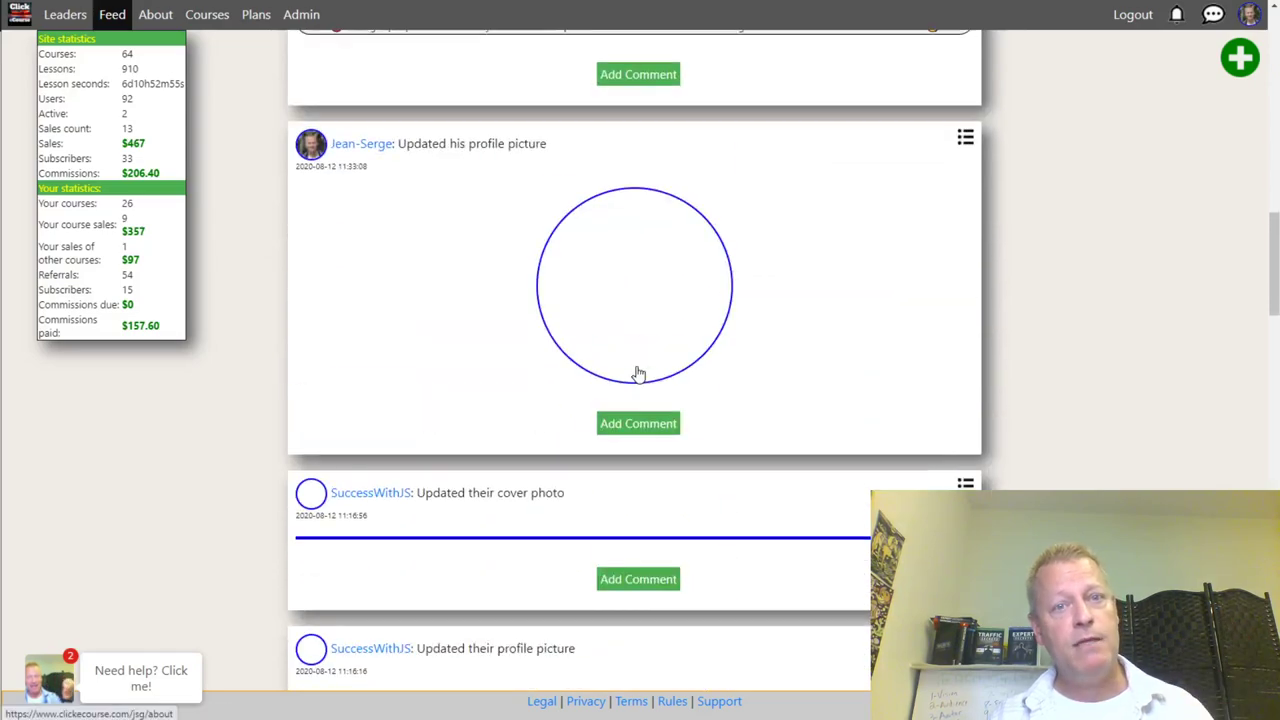
scroll(640, 378, "down", 6)
scroll(642, 377, "up", 20)
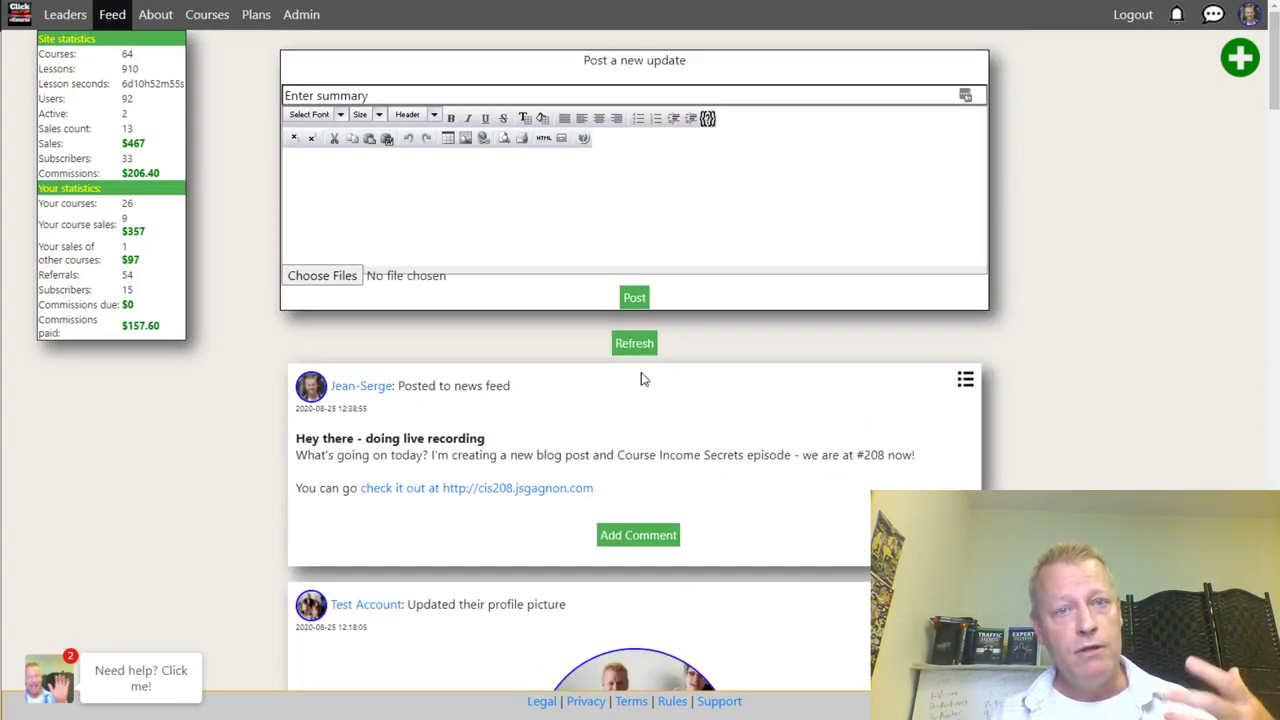
scroll(641, 372, "down", 18)
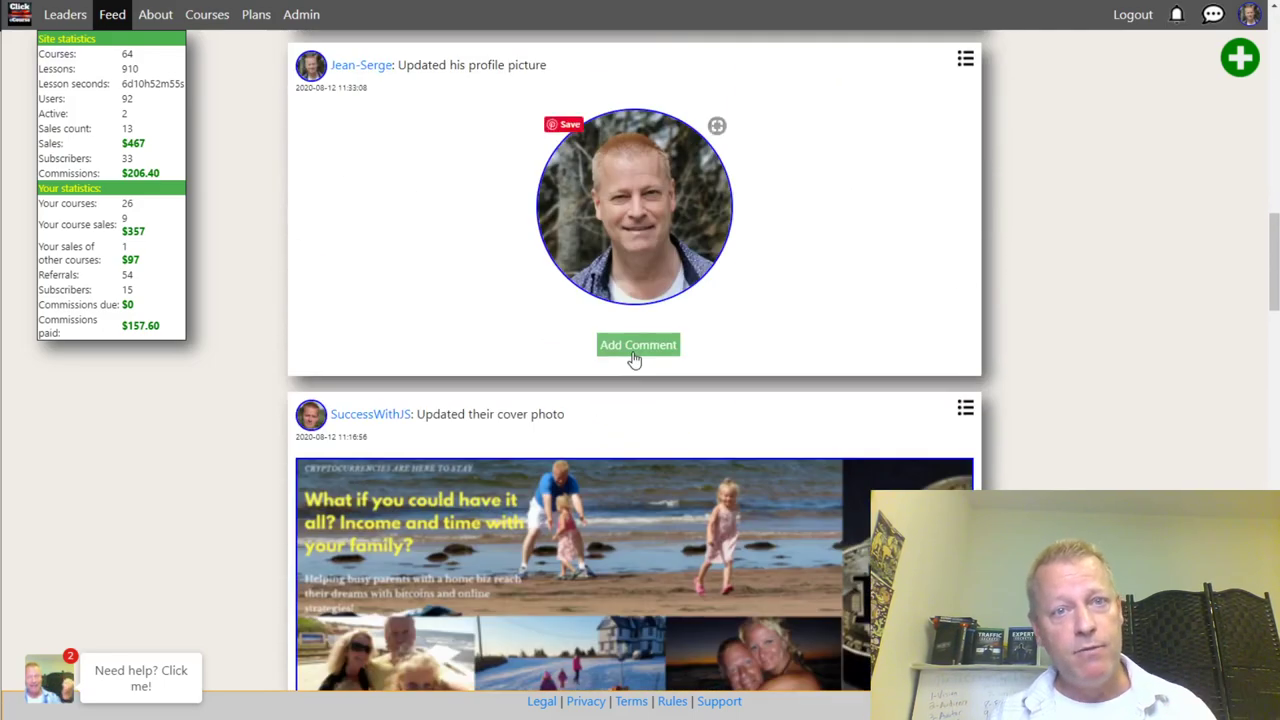
scroll(630, 363, "down", 5)
scroll(629, 360, "down", 3)
scroll(634, 364, "up", 3)
scroll(636, 366, "up", 10)
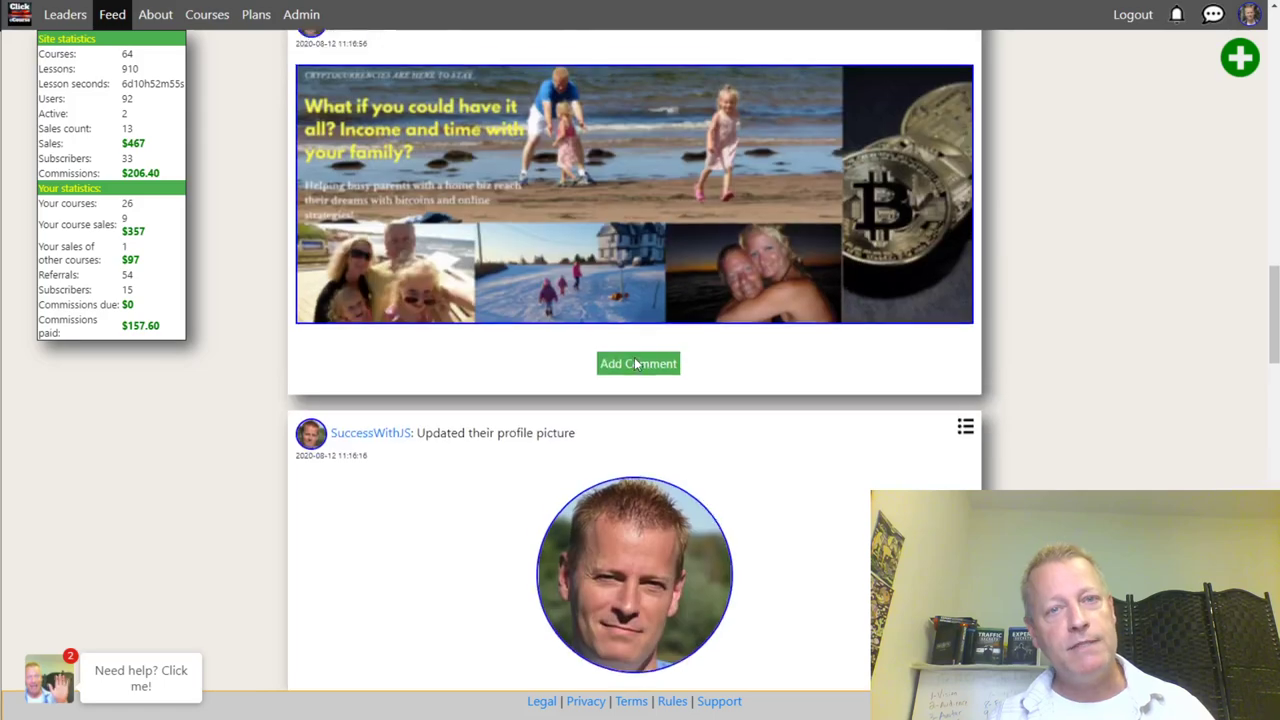
scroll(634, 364, "up", 12)
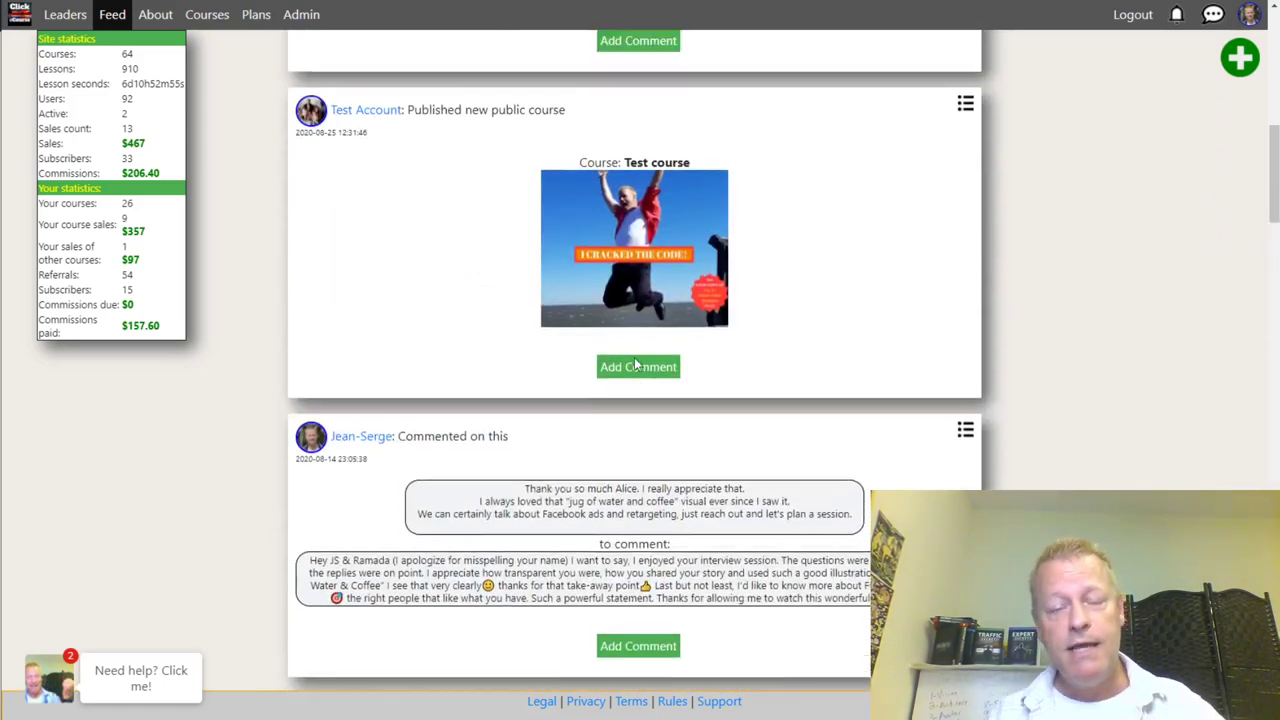
scroll(634, 365, "down", 3)
scroll(634, 362, "down", 9)
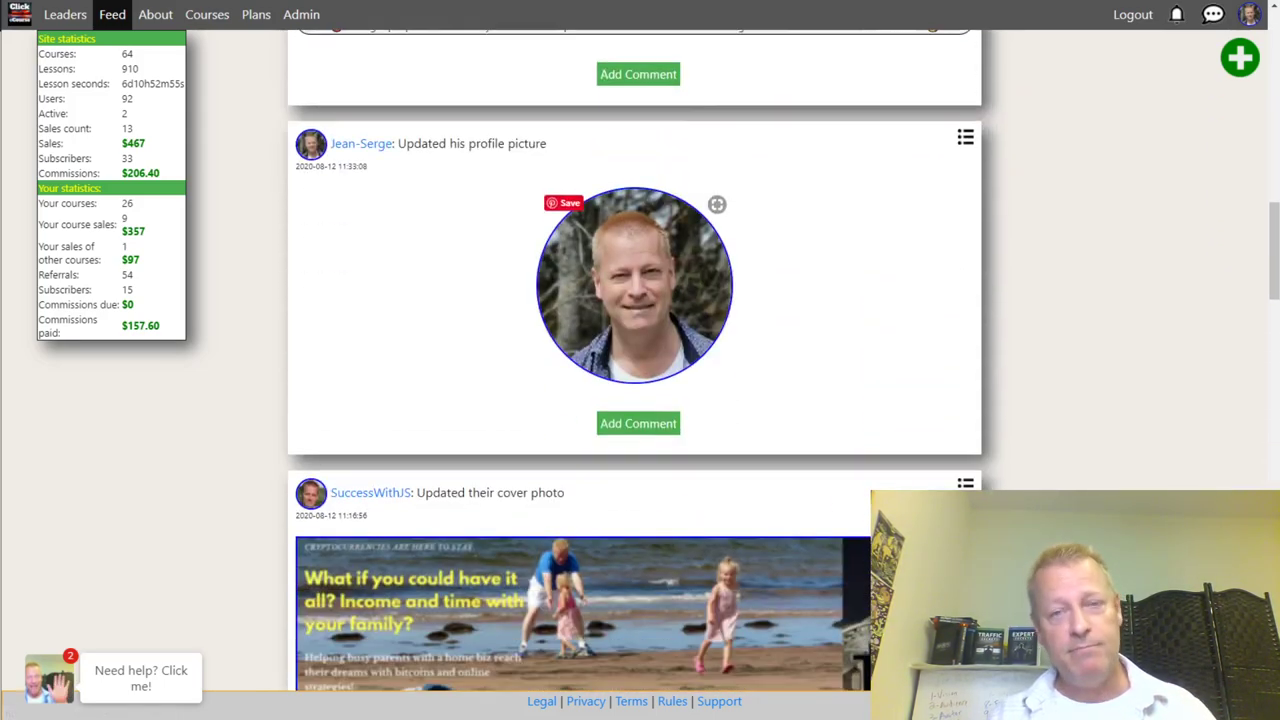